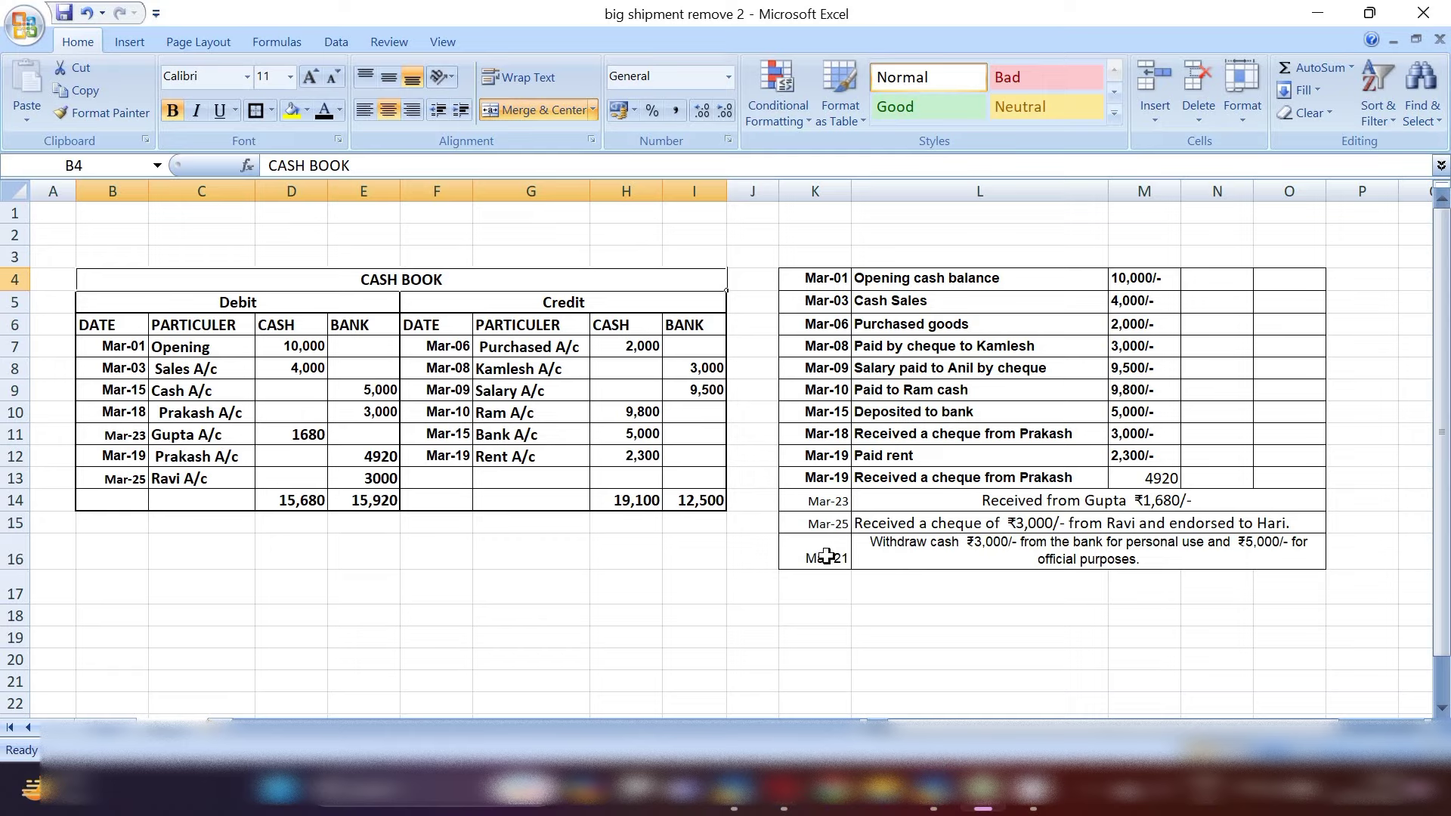
Clear the Mar-21 cash withdrawal entry, including its date, from row 16 of the transaction list.
{"action": "left_click_drag", "start_coordinate": [827, 555], "coordinate": [1051, 556]}
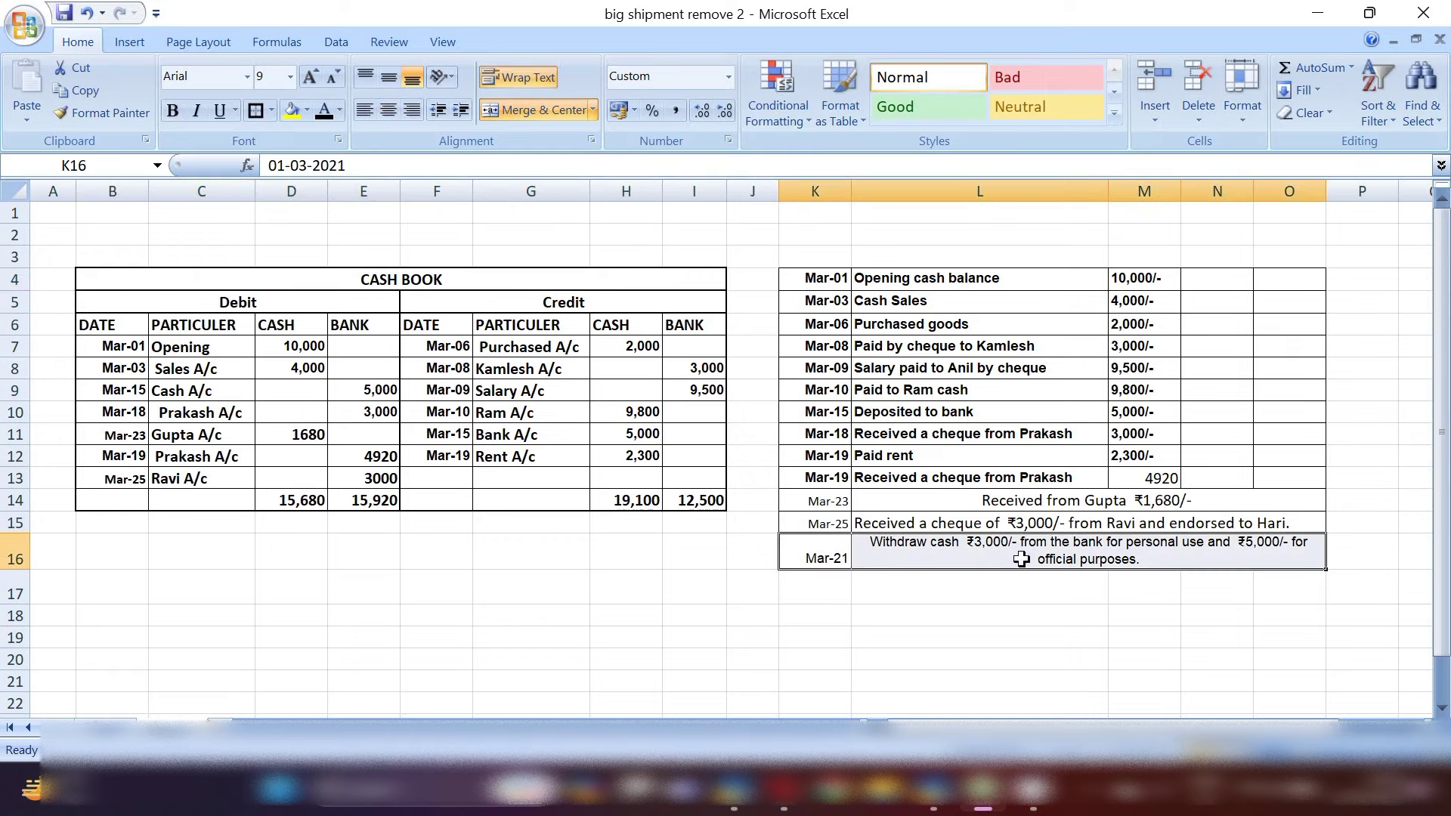
{"action": "key", "text": "Delete"}
{"action": "left_click", "coordinate": [438, 552]}
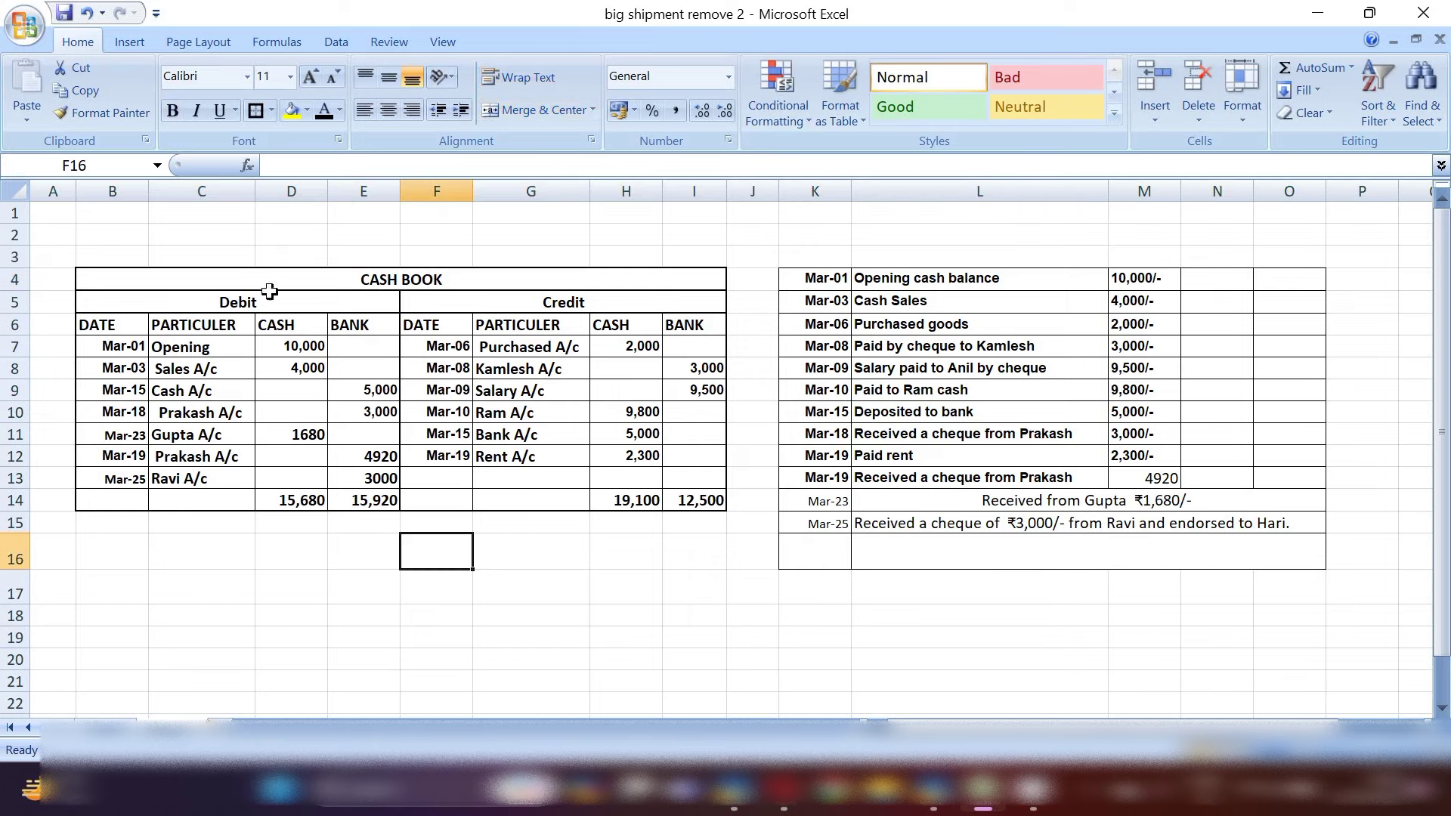
Examine the cash and bank totals on the debit and credit sides of the cash book.
{"action": "left_click_drag", "start_coordinate": [282, 495], "coordinate": [382, 502]}
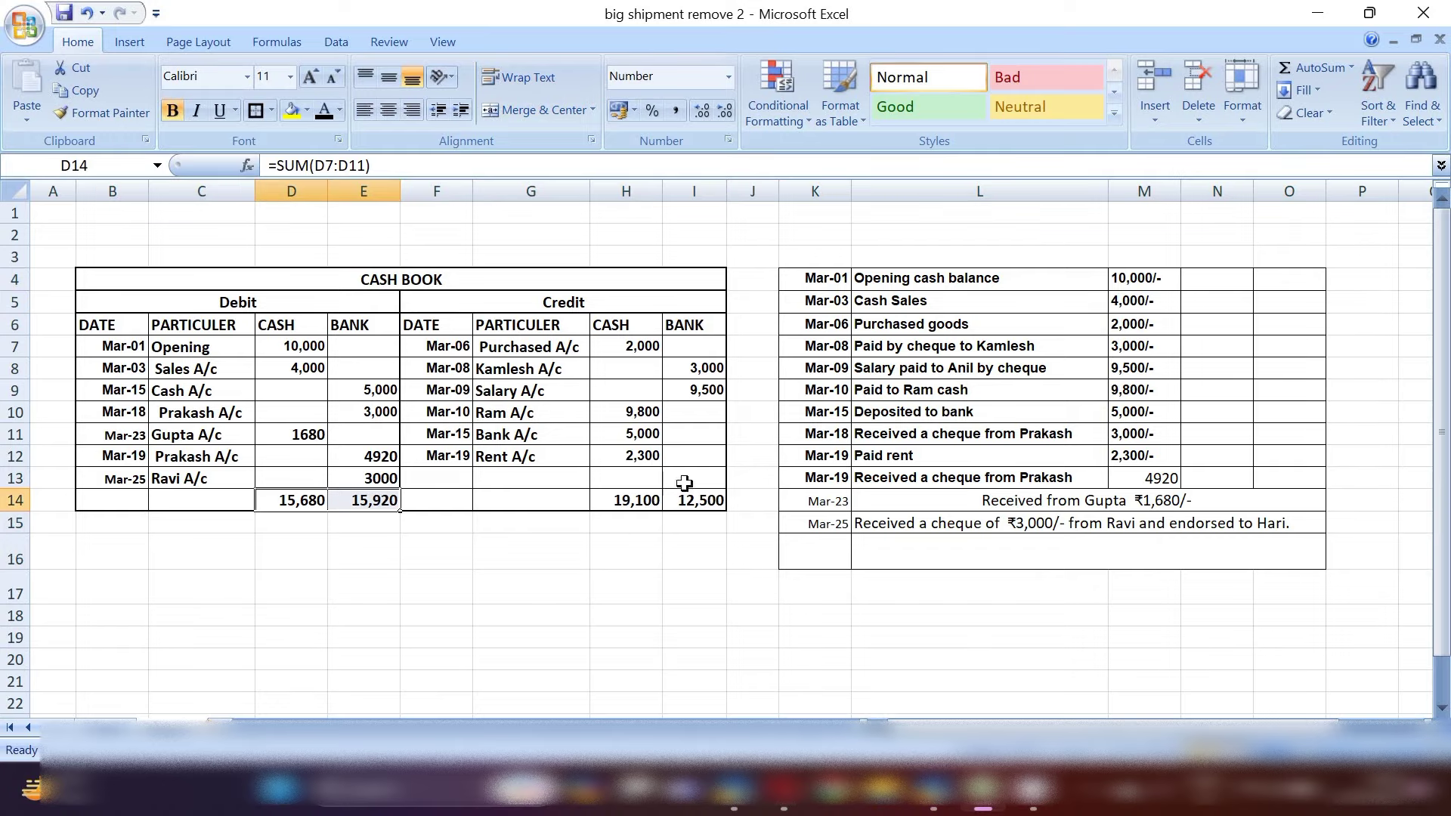
{"action": "left_click_drag", "start_coordinate": [643, 504], "coordinate": [681, 502]}
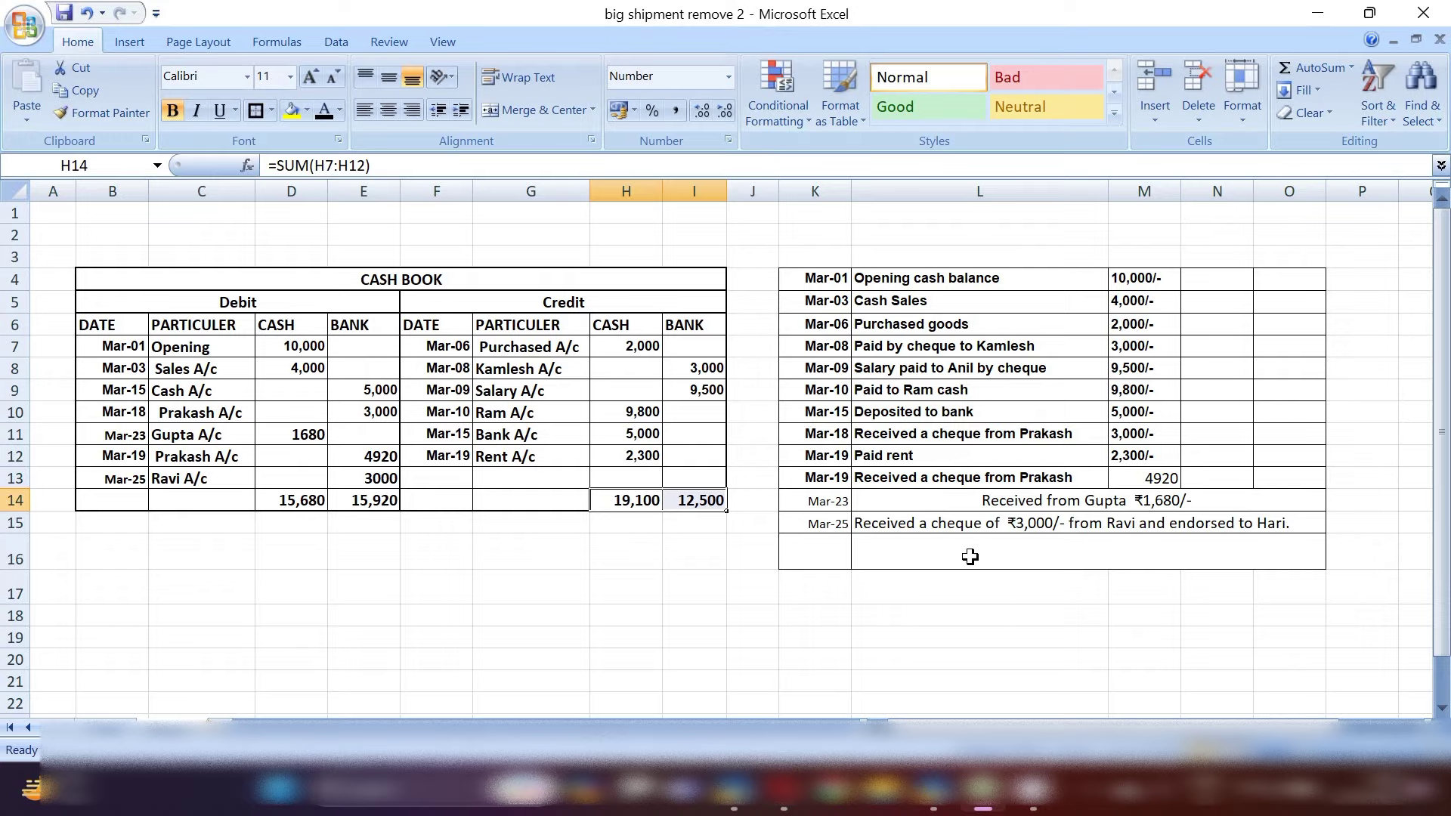
{"action": "left_click", "coordinate": [945, 806]}
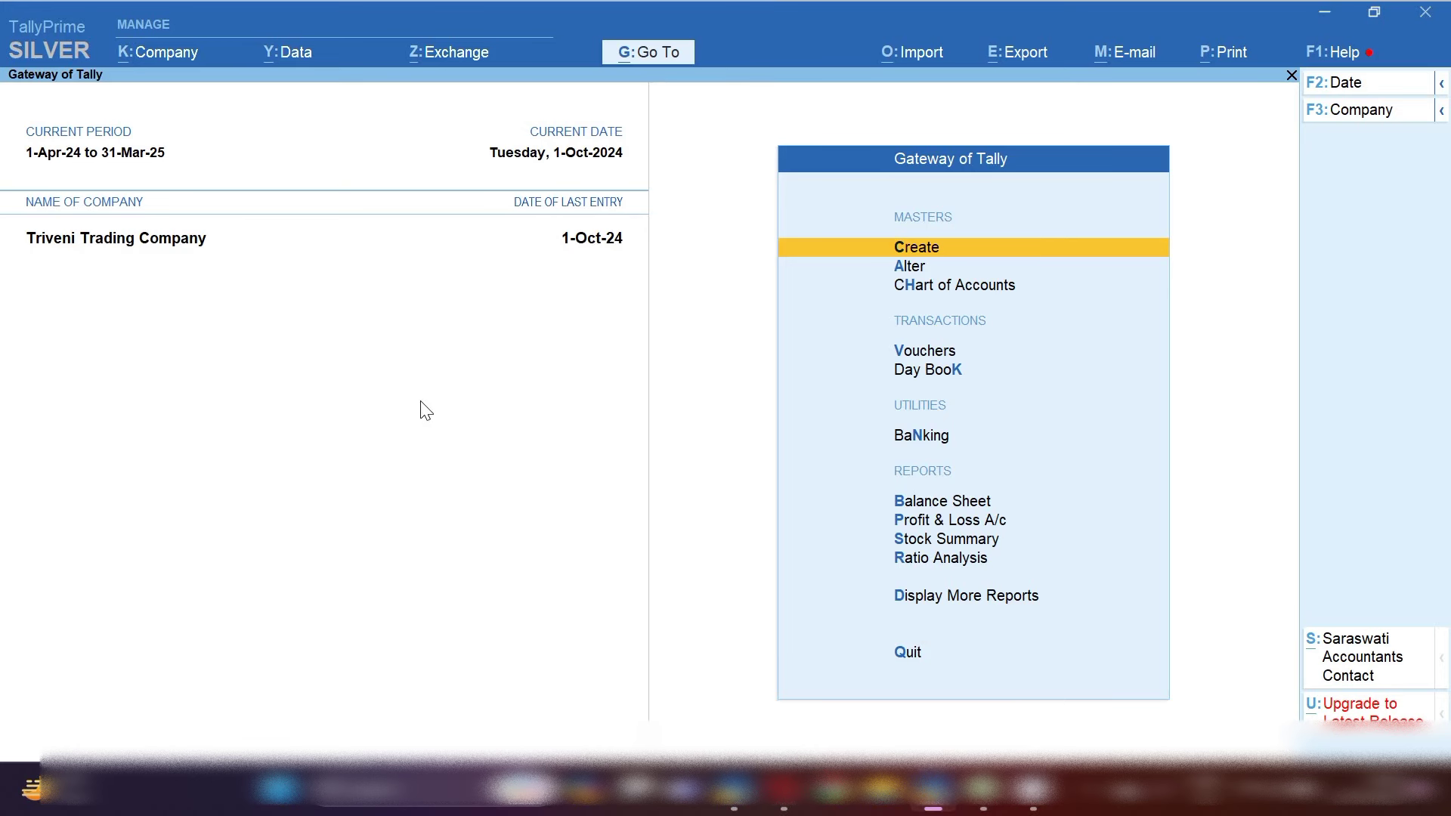
{"action": "left_click", "coordinate": [983, 805]}
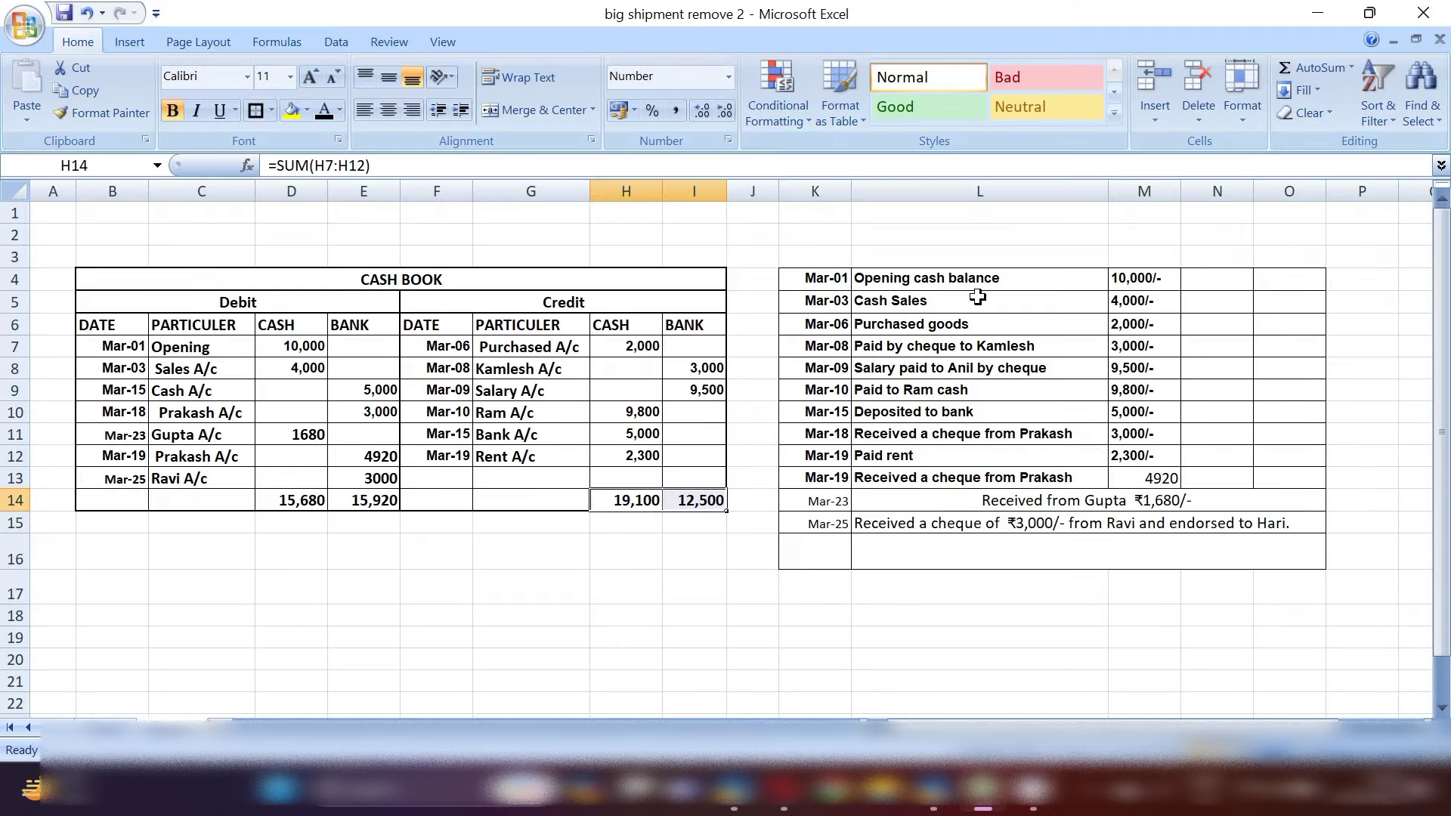
Switch to TallyPrime and open the ledger vouchers report for the Cash ledger.
{"action": "left_click", "coordinate": [933, 790]}
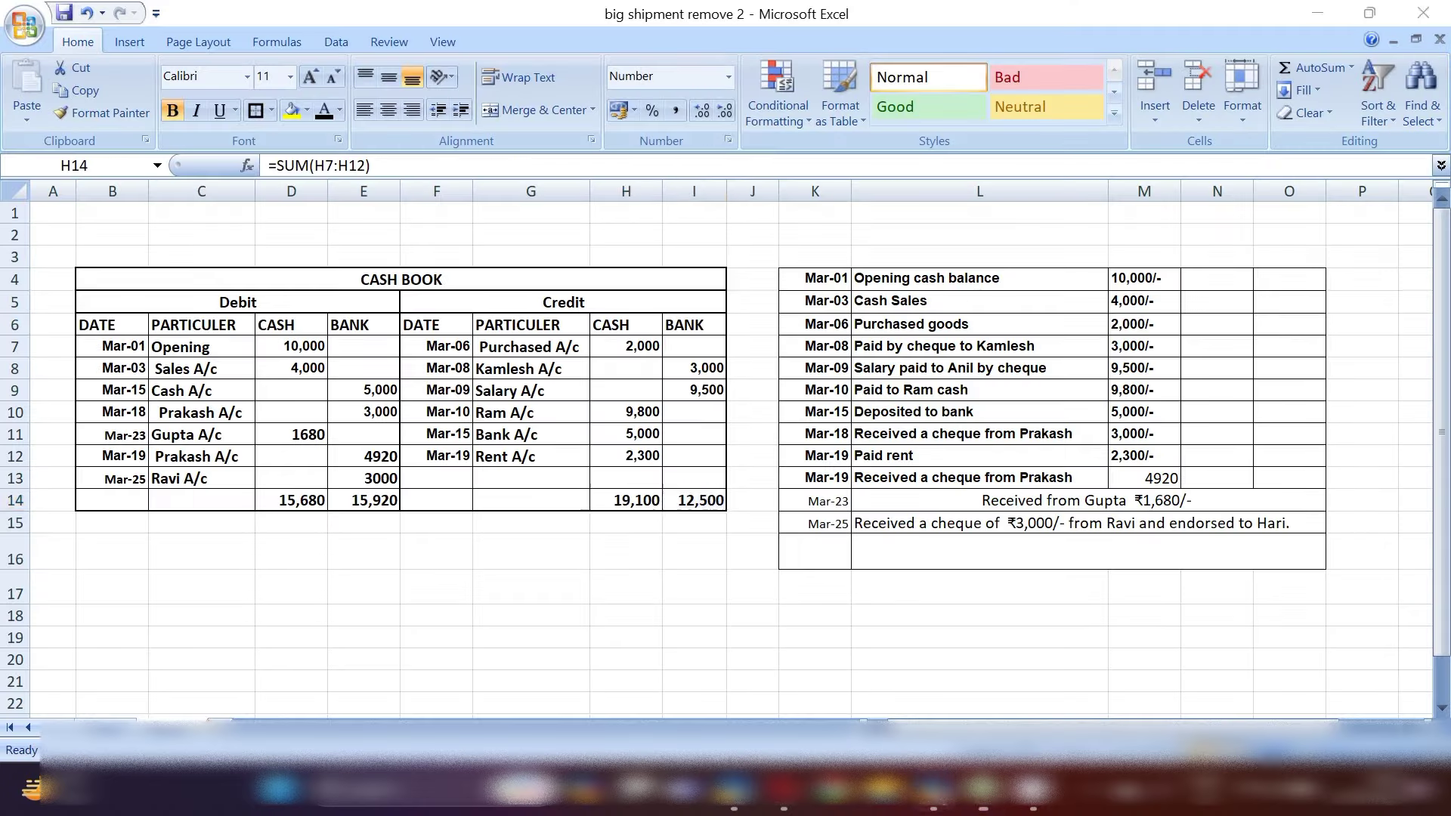
{"action": "type", "text": "dalCash"}
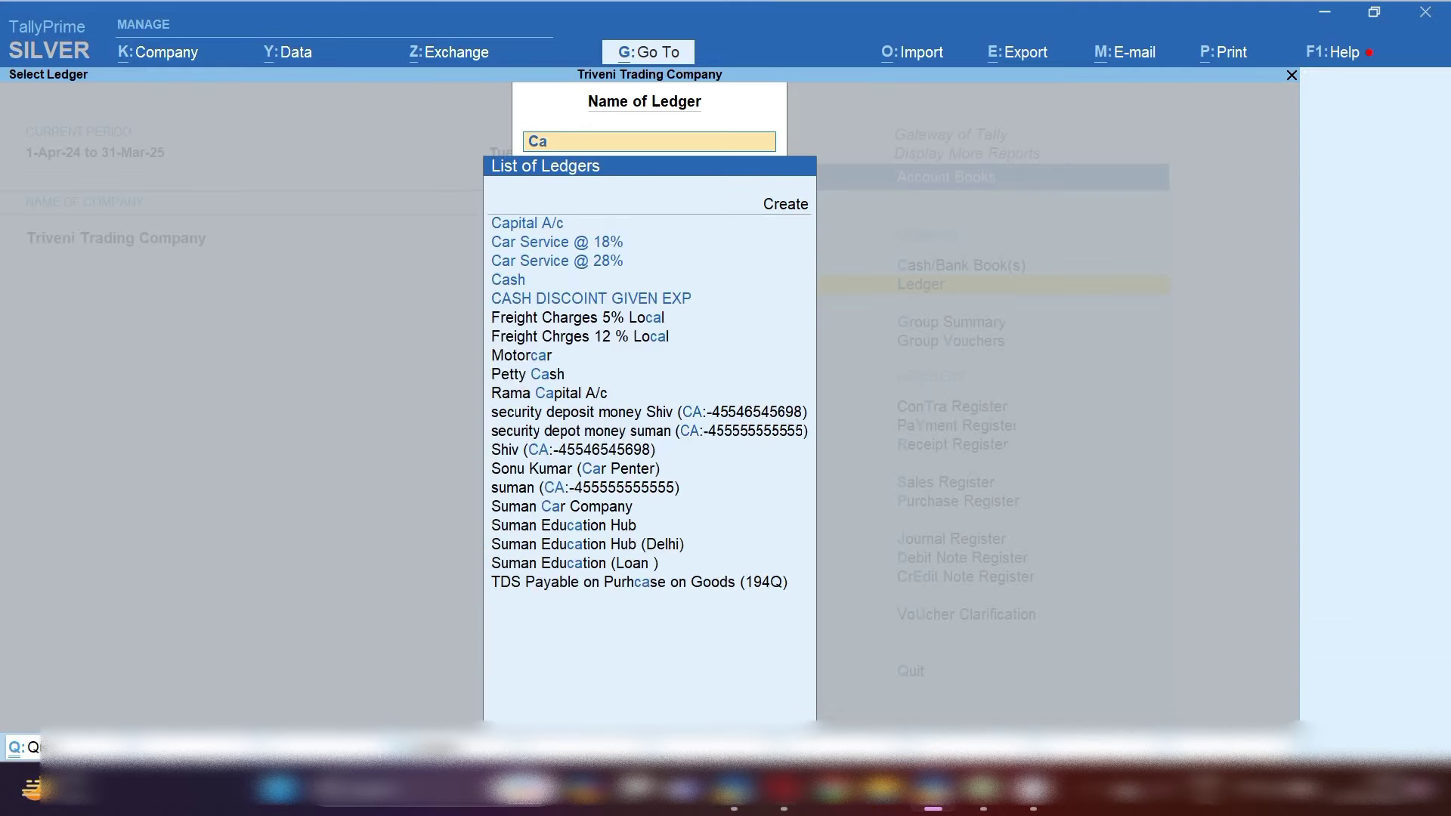
{"action": "key", "text": "Return"}
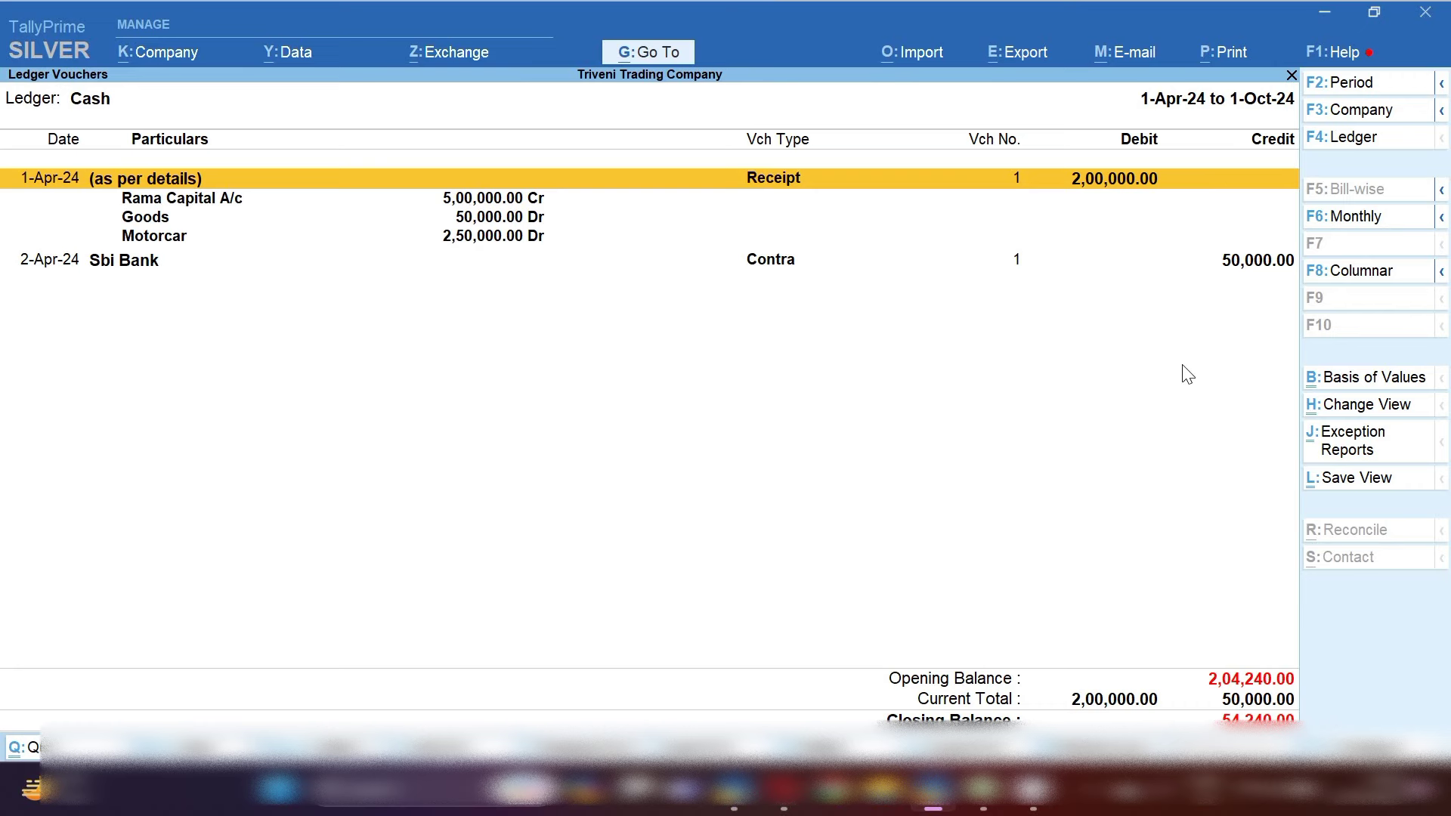
Delete the 2-Apr-24 Sbi Bank contra voucher from the Cash ledger.
{"action": "key", "text": "Down"}
{"action": "key", "text": "Down"}
{"action": "key", "text": "Down"}
{"action": "key", "text": "Down"}
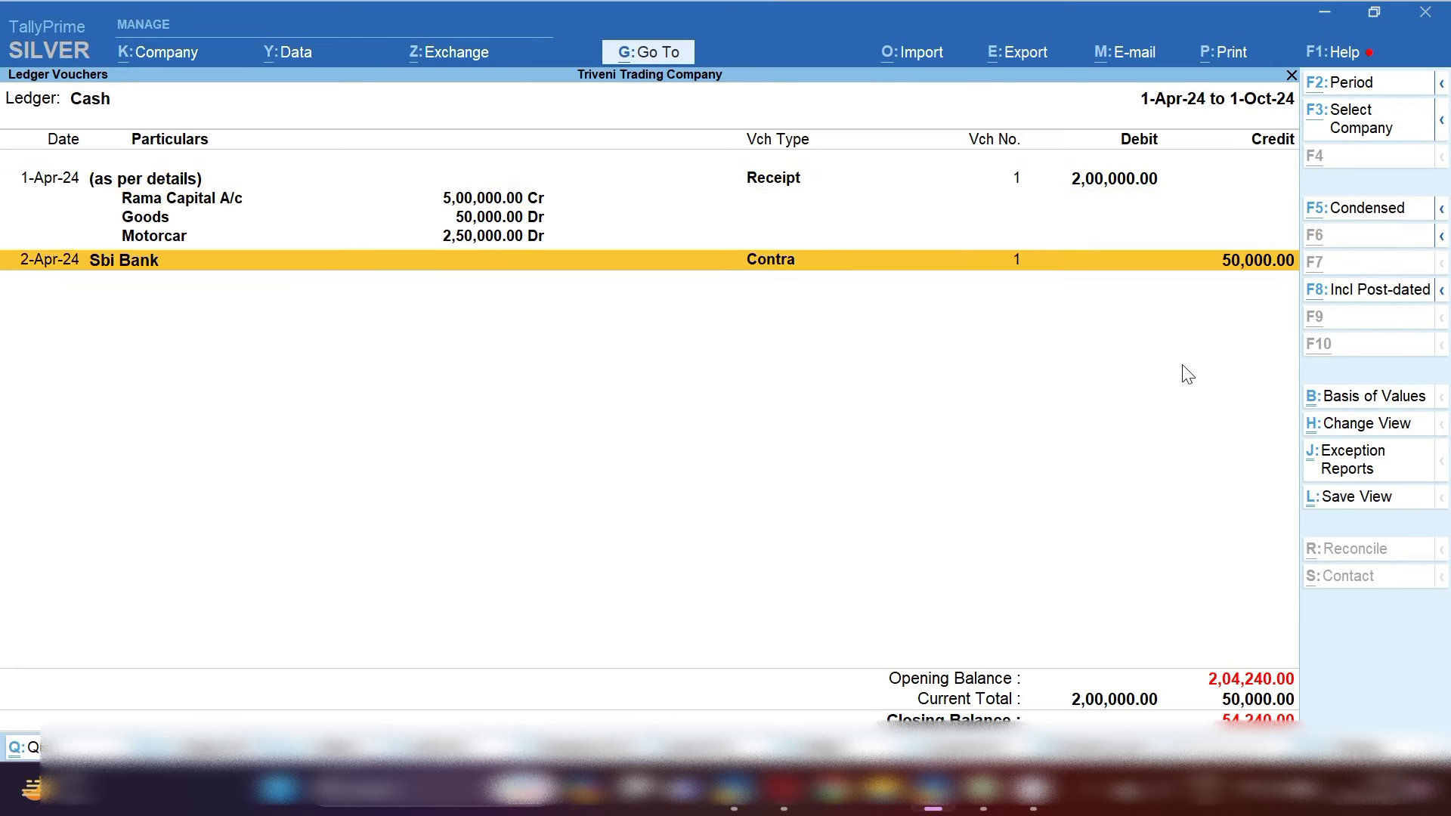
{"action": "key", "text": "alt+d"}
{"action": "key", "text": "y"}
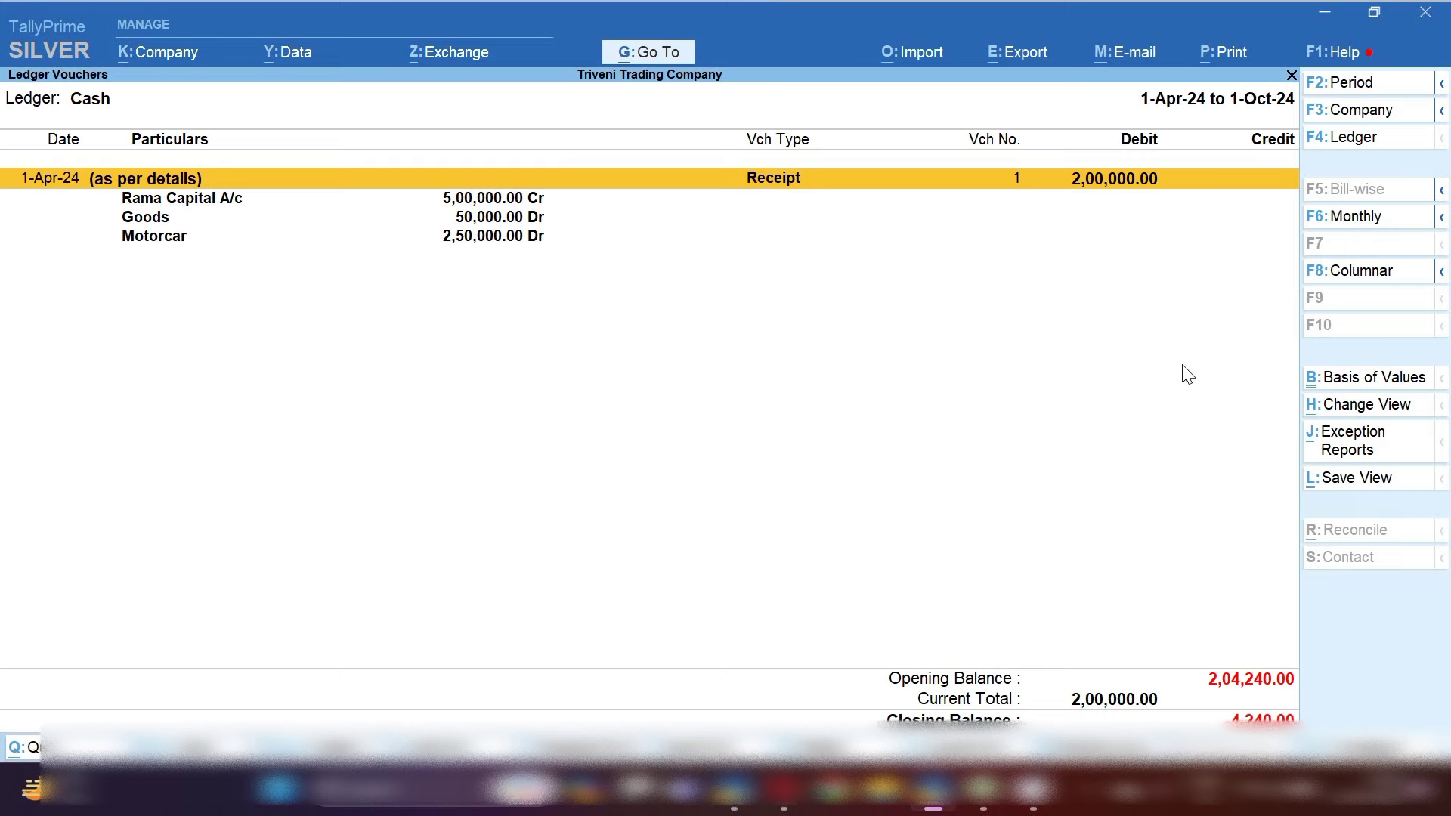
Set the Cash debit amount in the 1-Apr-24 receipt voucher to 1,95,760 and save the voucher.
{"action": "key", "text": "Return"}
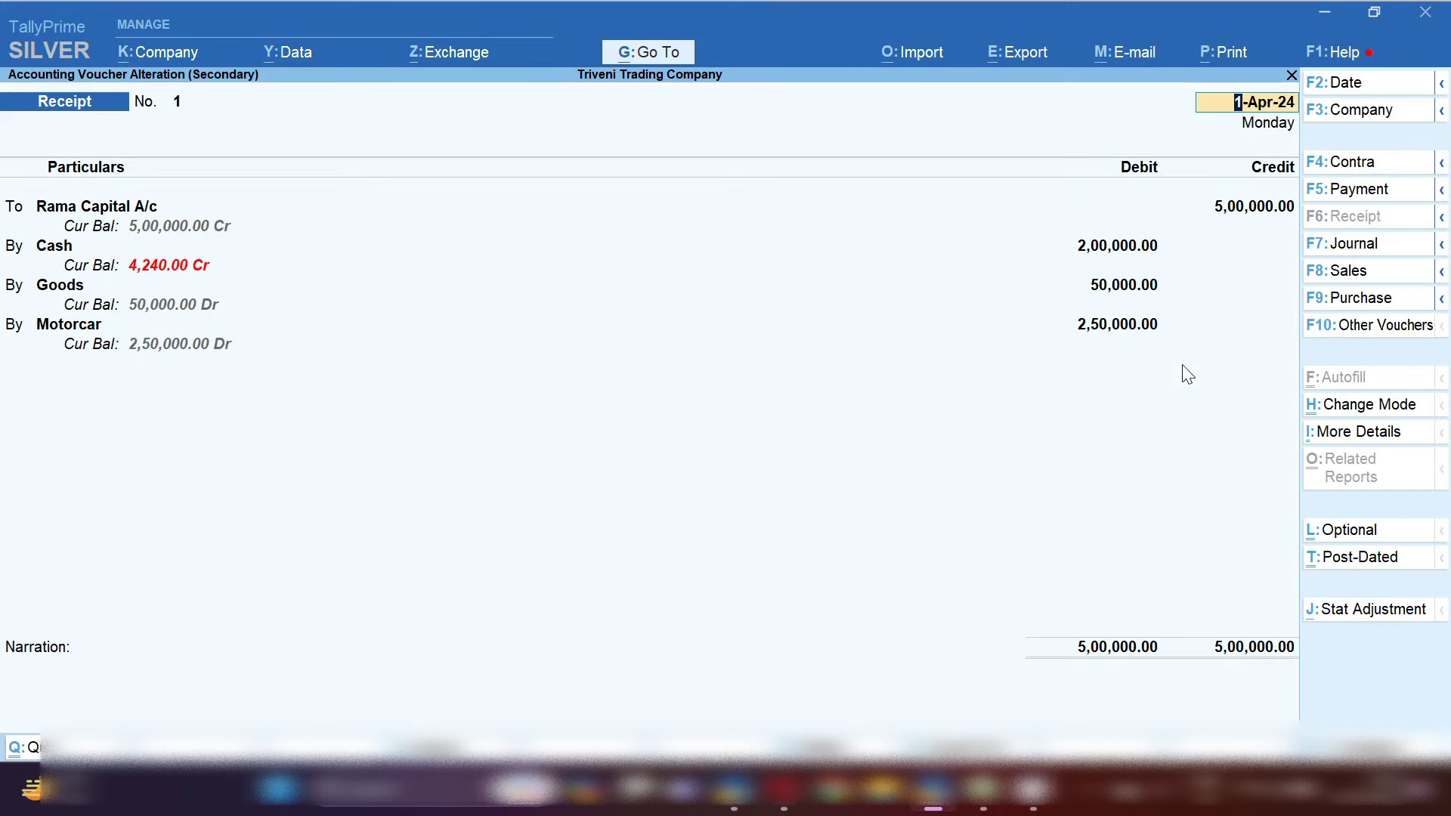
{"action": "left_click", "coordinate": [1119, 251]}
{"action": "key", "text": "Return"}
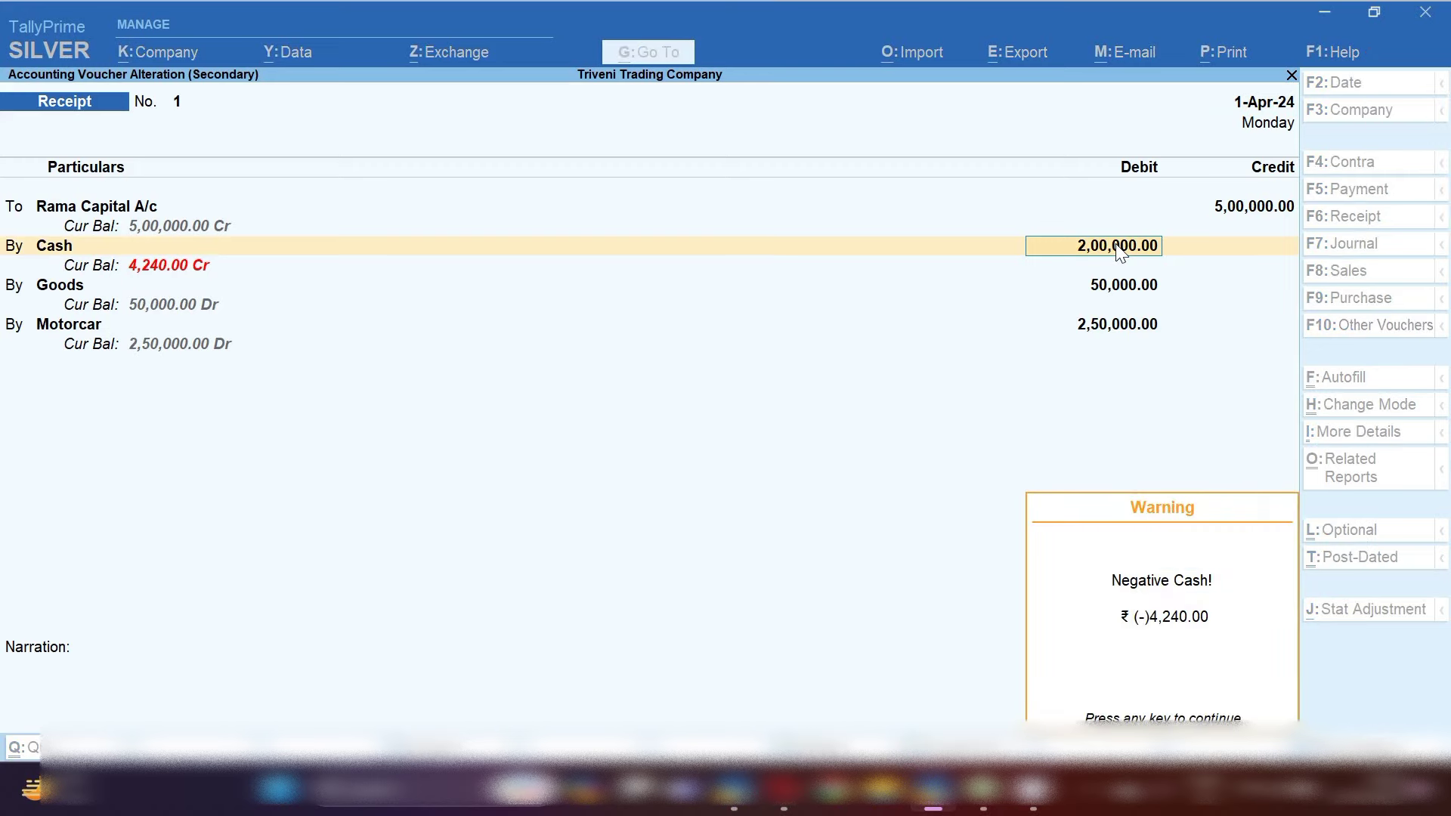
{"action": "key", "text": "Return"}
{"action": "left_click", "coordinate": [1120, 251]}
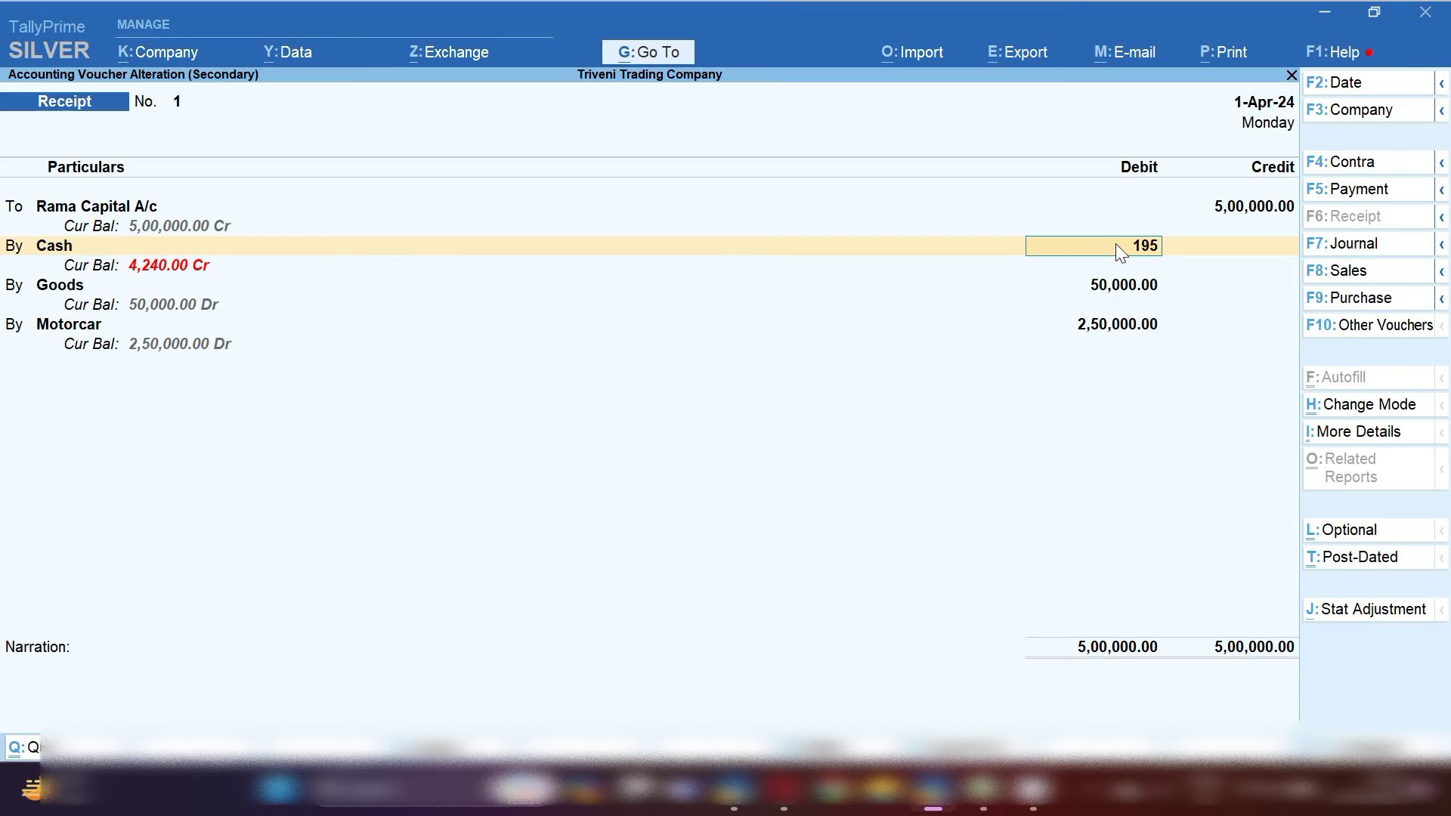
{"action": "type", "text": "760"}
{"action": "key", "text": "Return"}
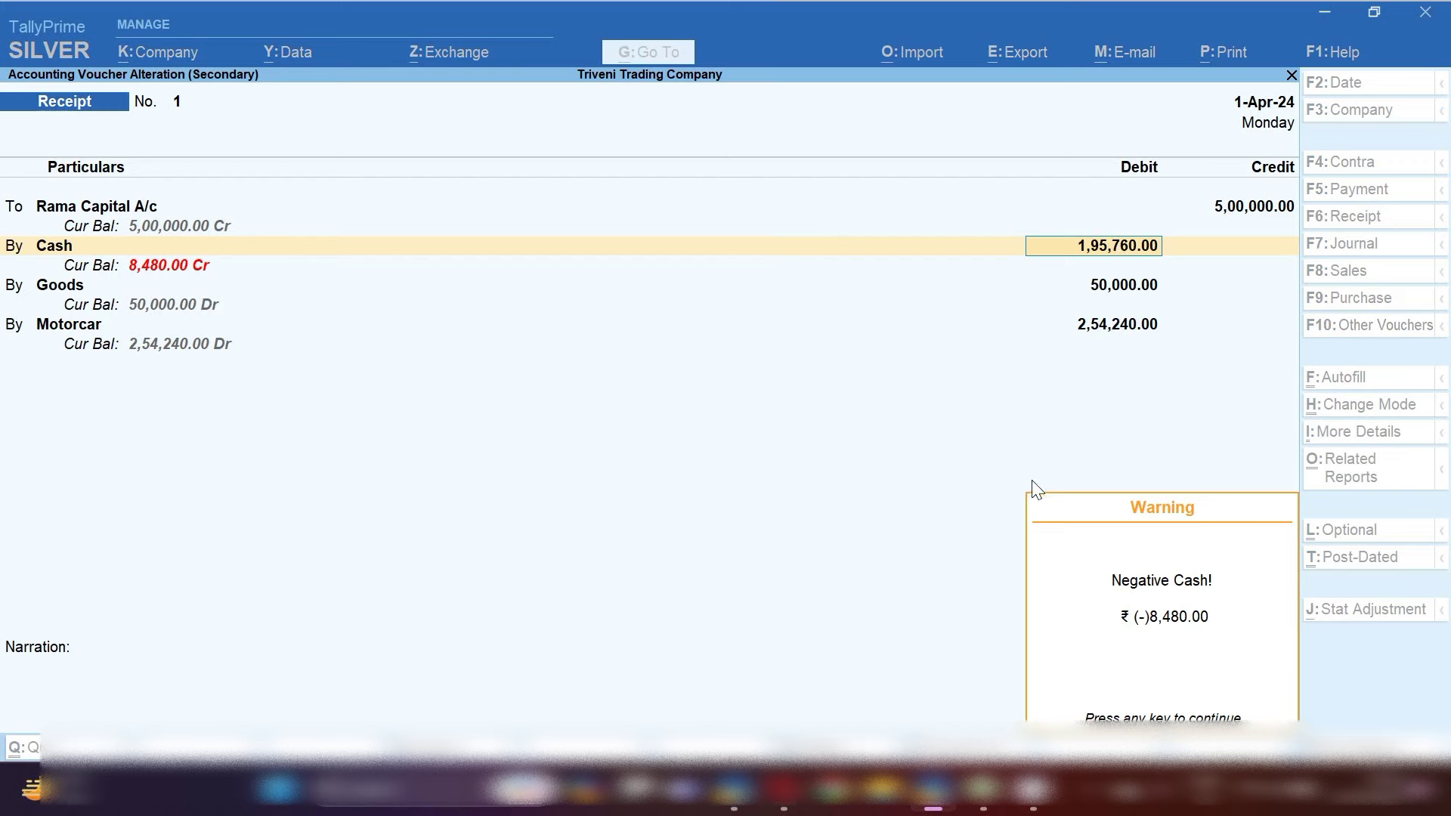
{"action": "key", "text": "Return"}
{"action": "key", "text": "ctrl+a"}
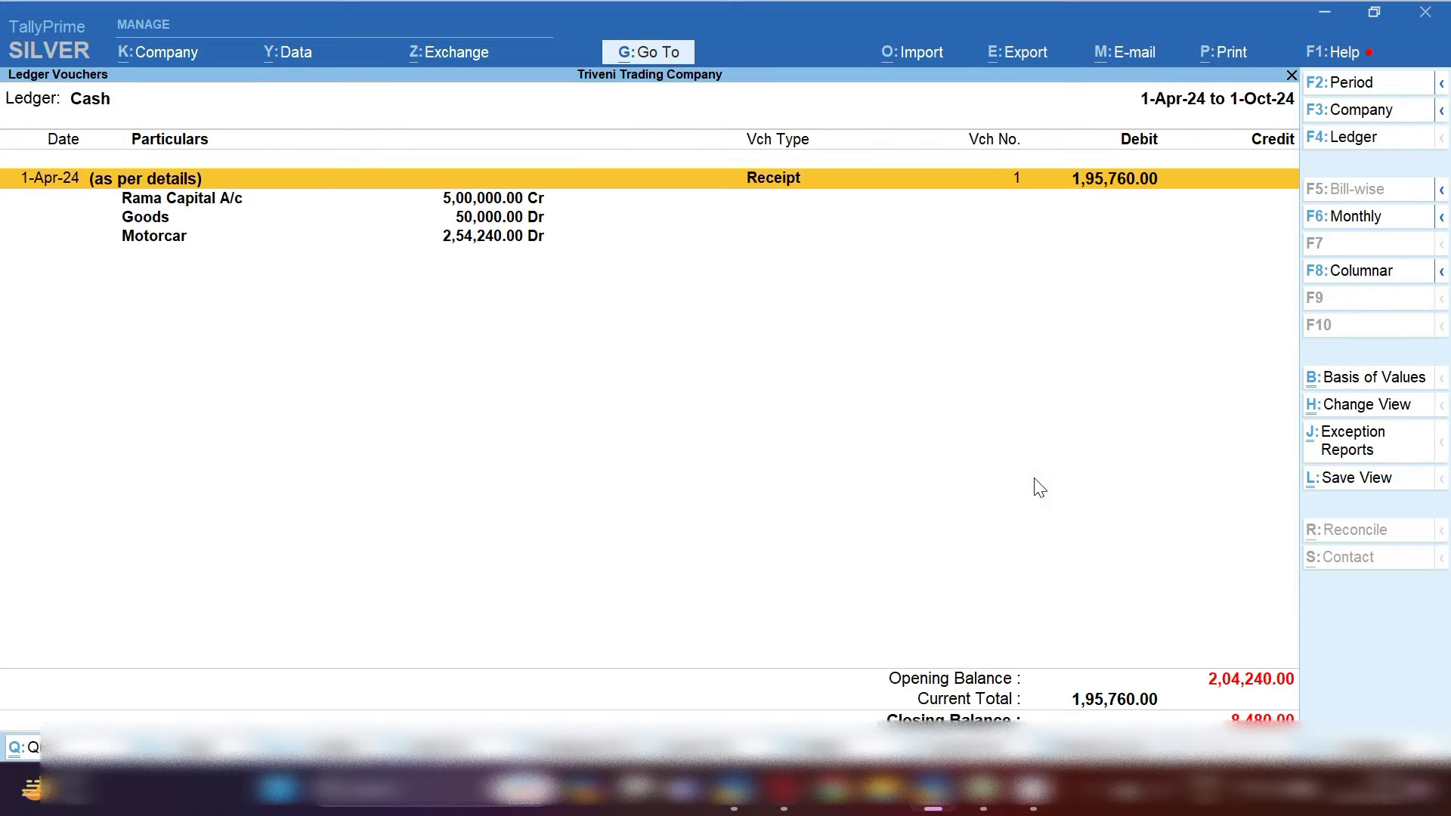
Reopen the 1-Apr-24 receipt voucher, set its Cash debit amount to 2,04,240 and save it.
{"action": "key", "text": "Return"}
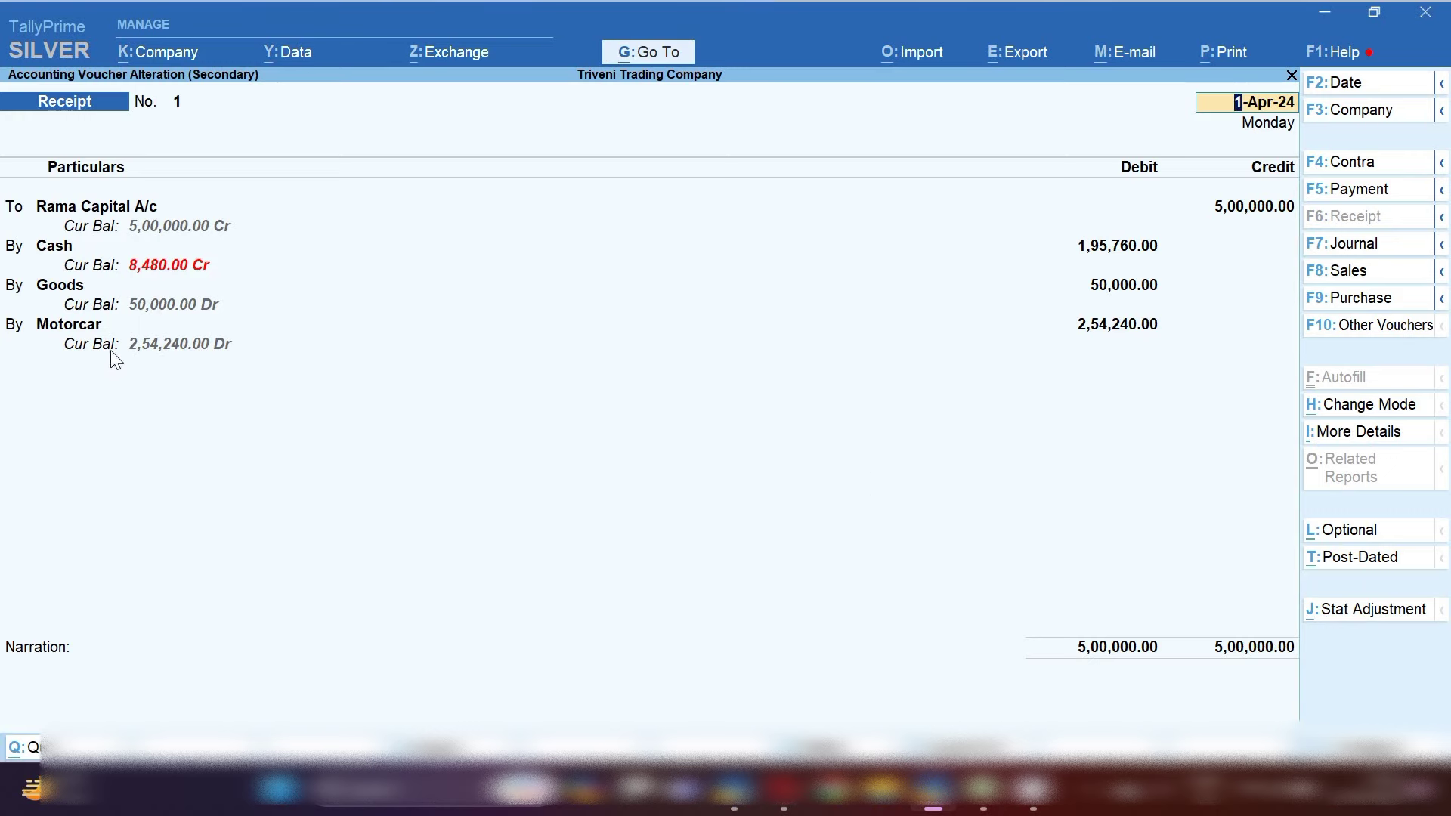
{"action": "left_click", "coordinate": [70, 250]}
{"action": "key", "text": "Return"}
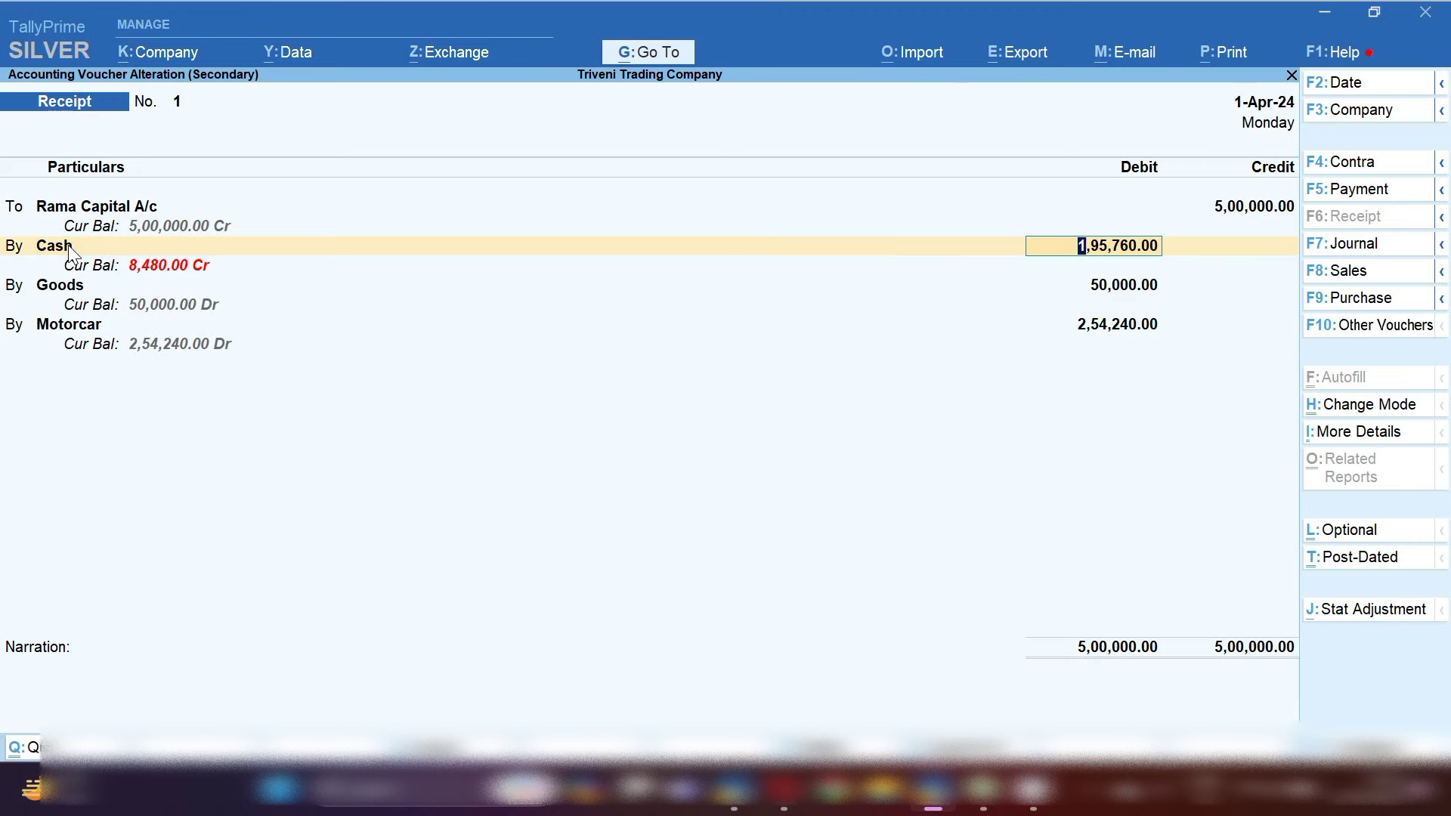
{"action": "type", "text": "2,"}
{"action": "type", "text": "04,240"}
{"action": "key", "text": "Return"}
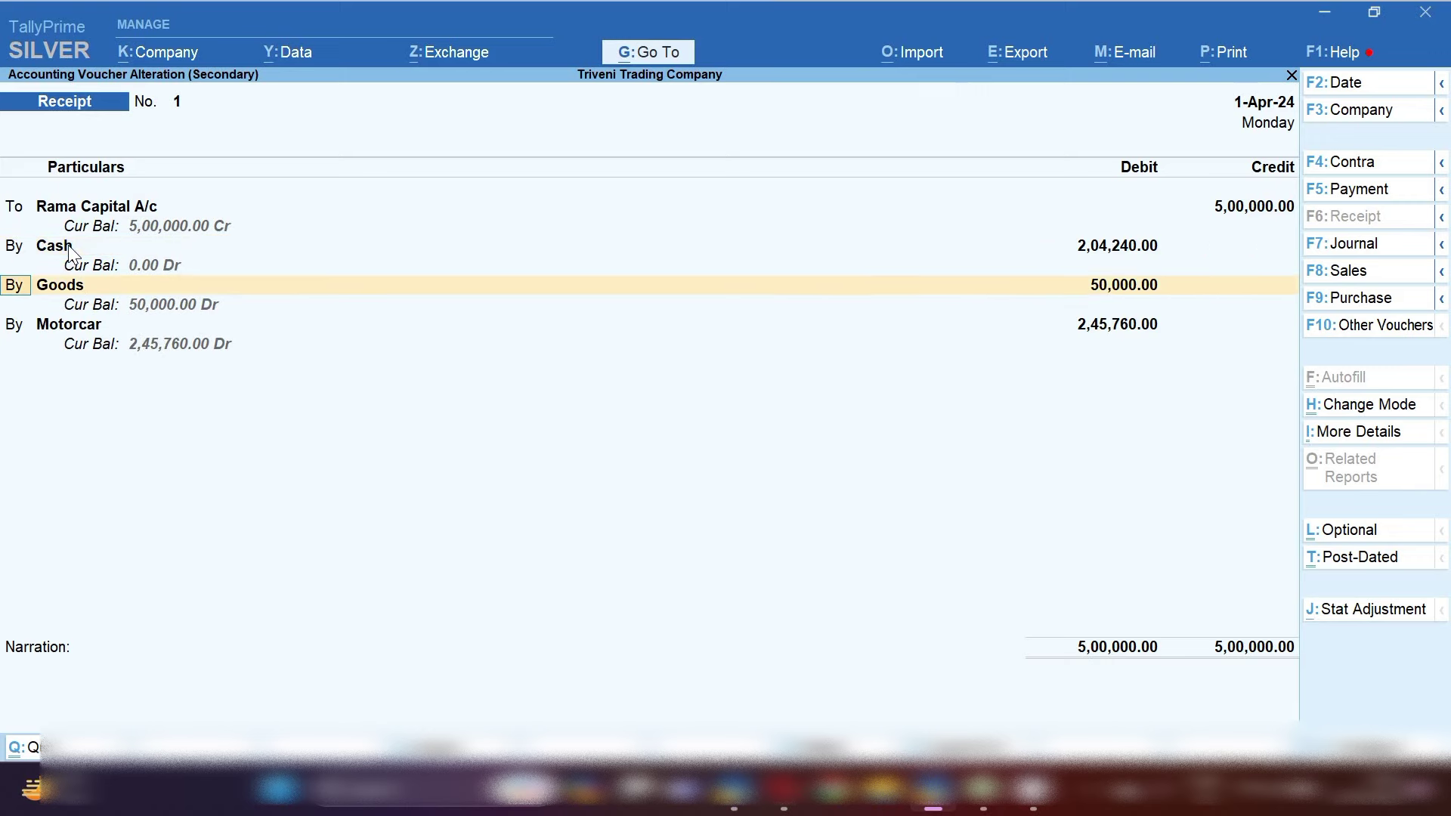
{"action": "key", "text": "ctrl+a"}
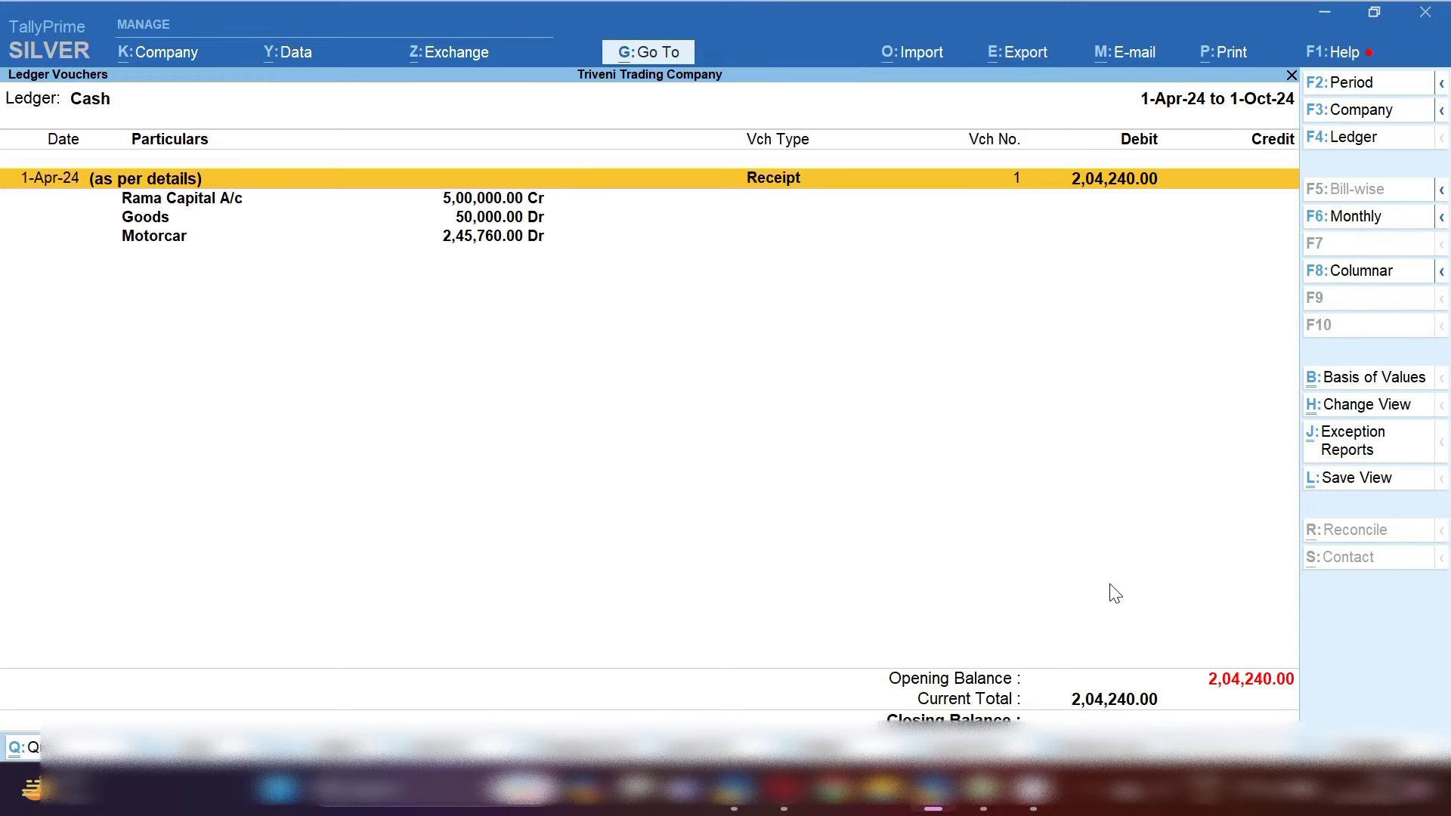
Alter the Cash ledger from within the 1-Apr-24 receipt to an opening balance of 10000, and quit the receipt without saving changes.
{"action": "key", "text": "Return"}
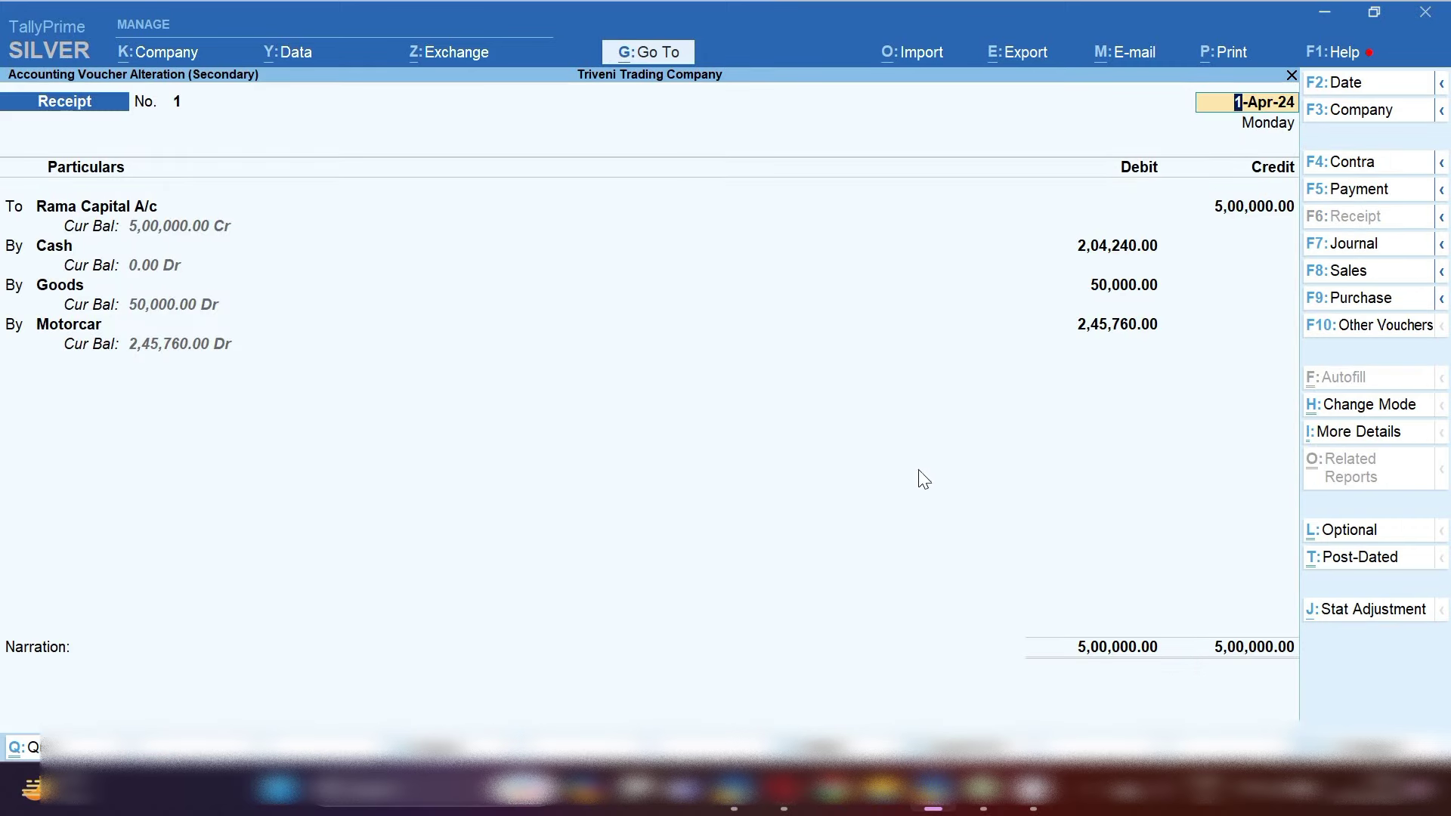
{"action": "left_click", "coordinate": [50, 250]}
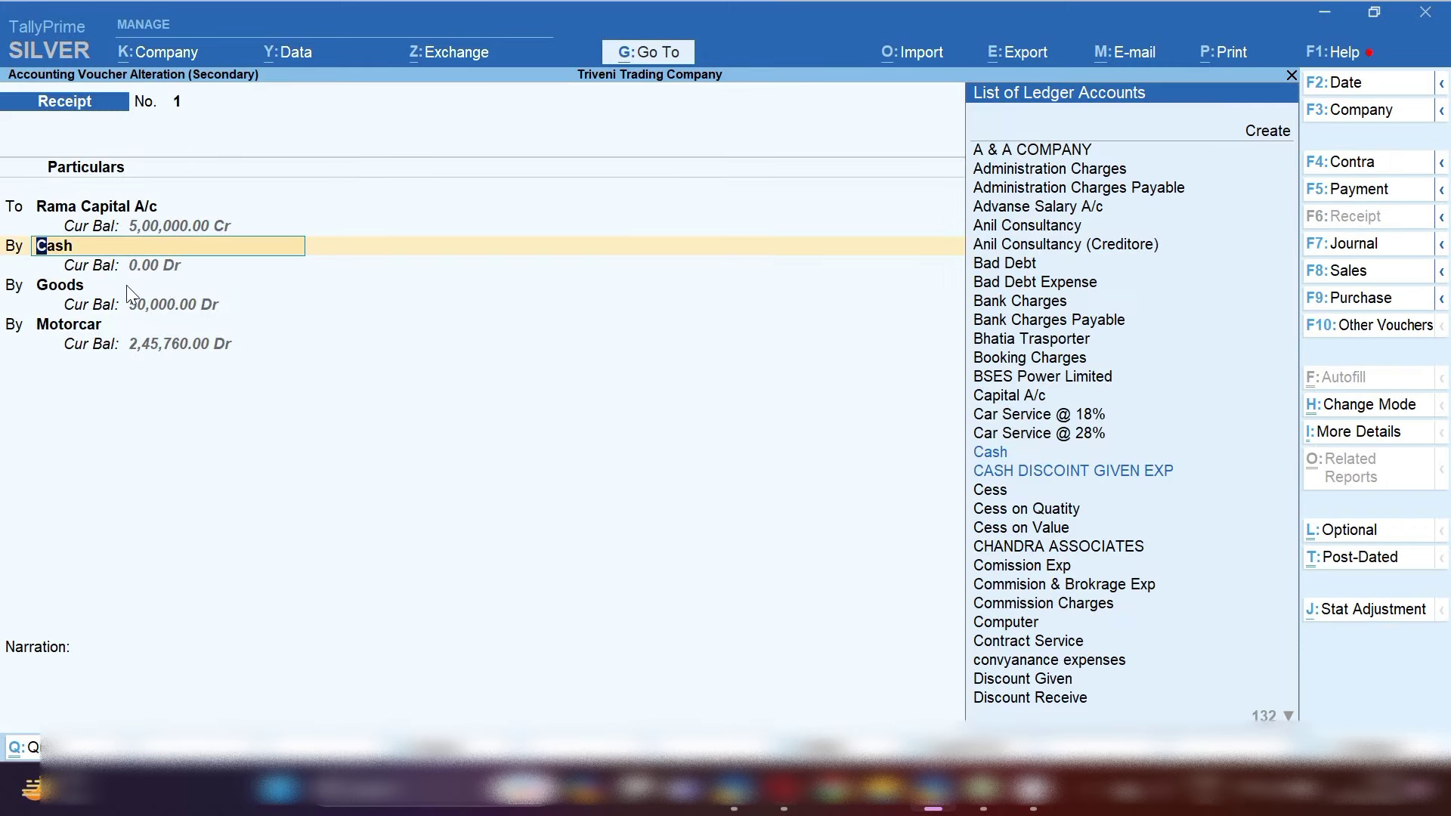
{"action": "key", "text": "ctrl+Return"}
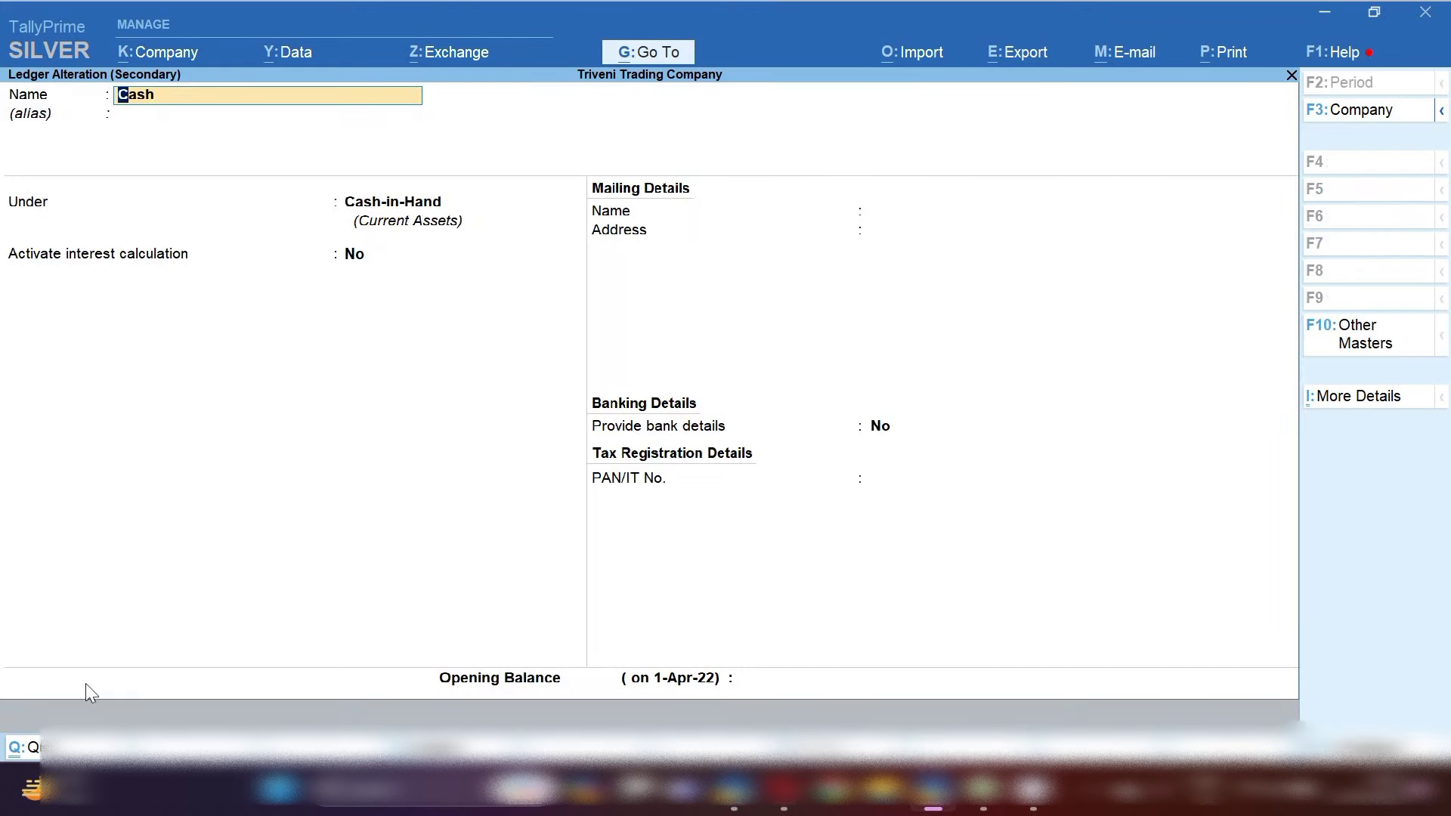
{"action": "left_click", "coordinate": [753, 685]}
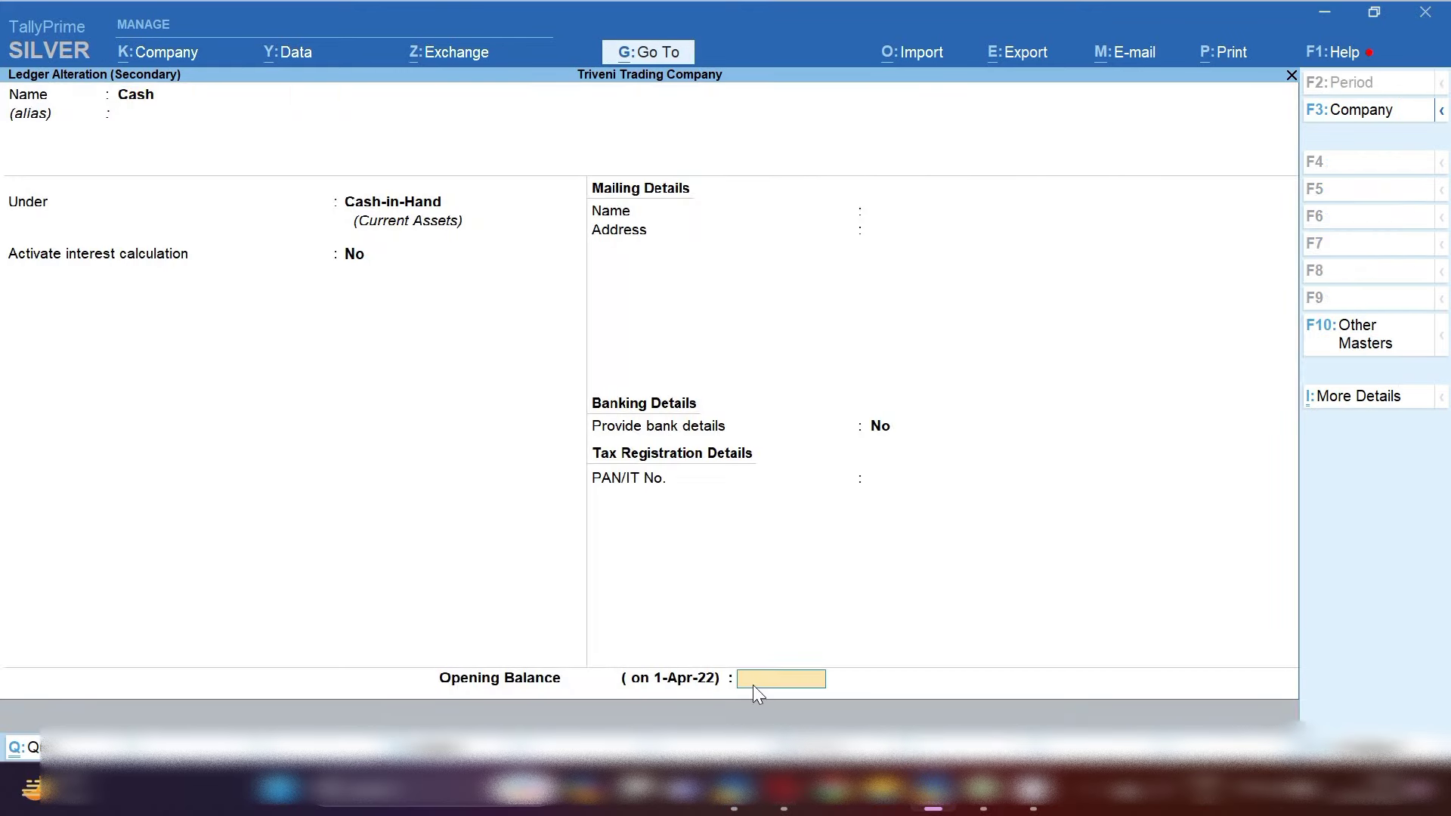
{"action": "key", "text": "alt+Tab"}
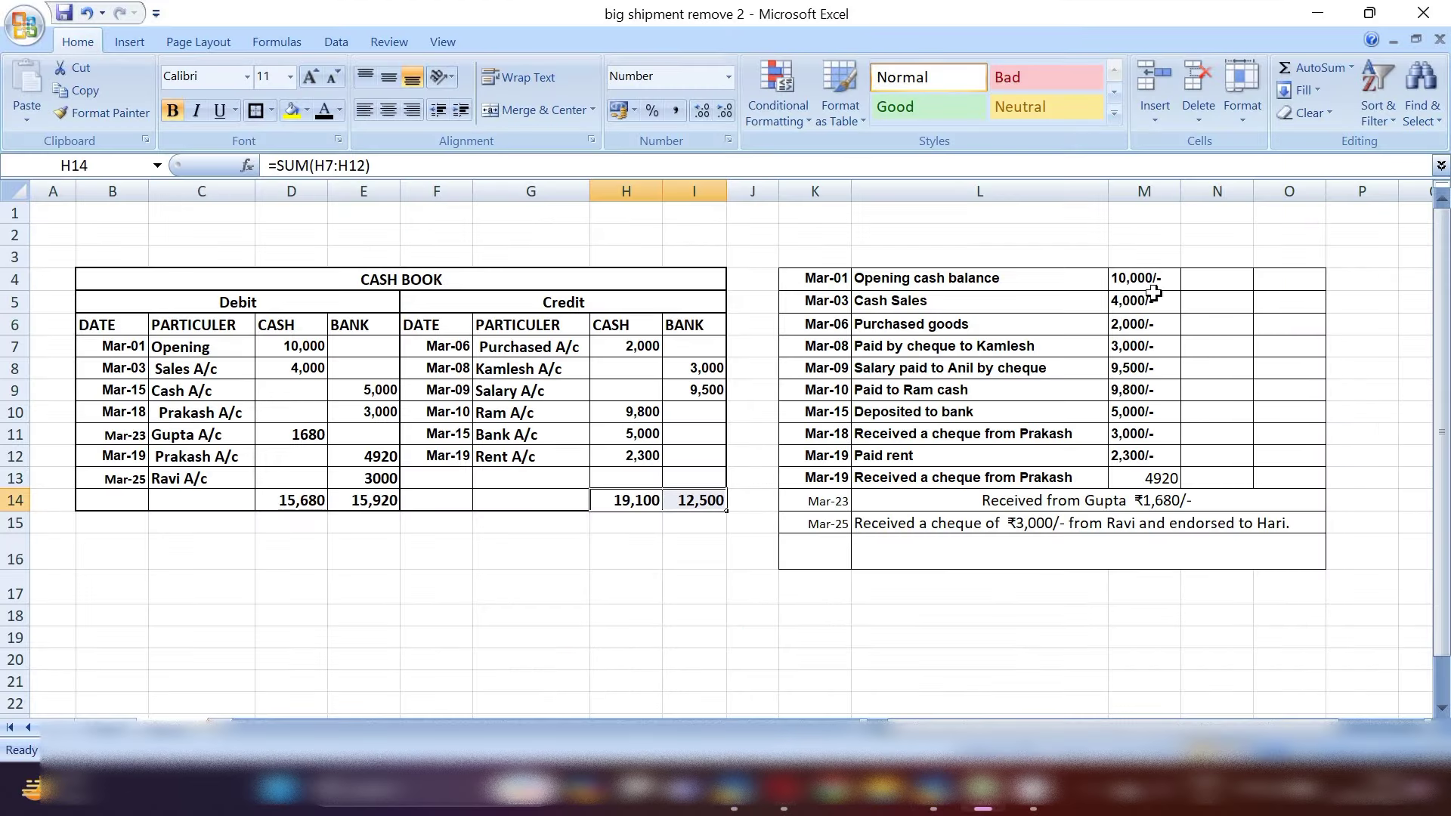
{"action": "left_click", "coordinate": [933, 790]}
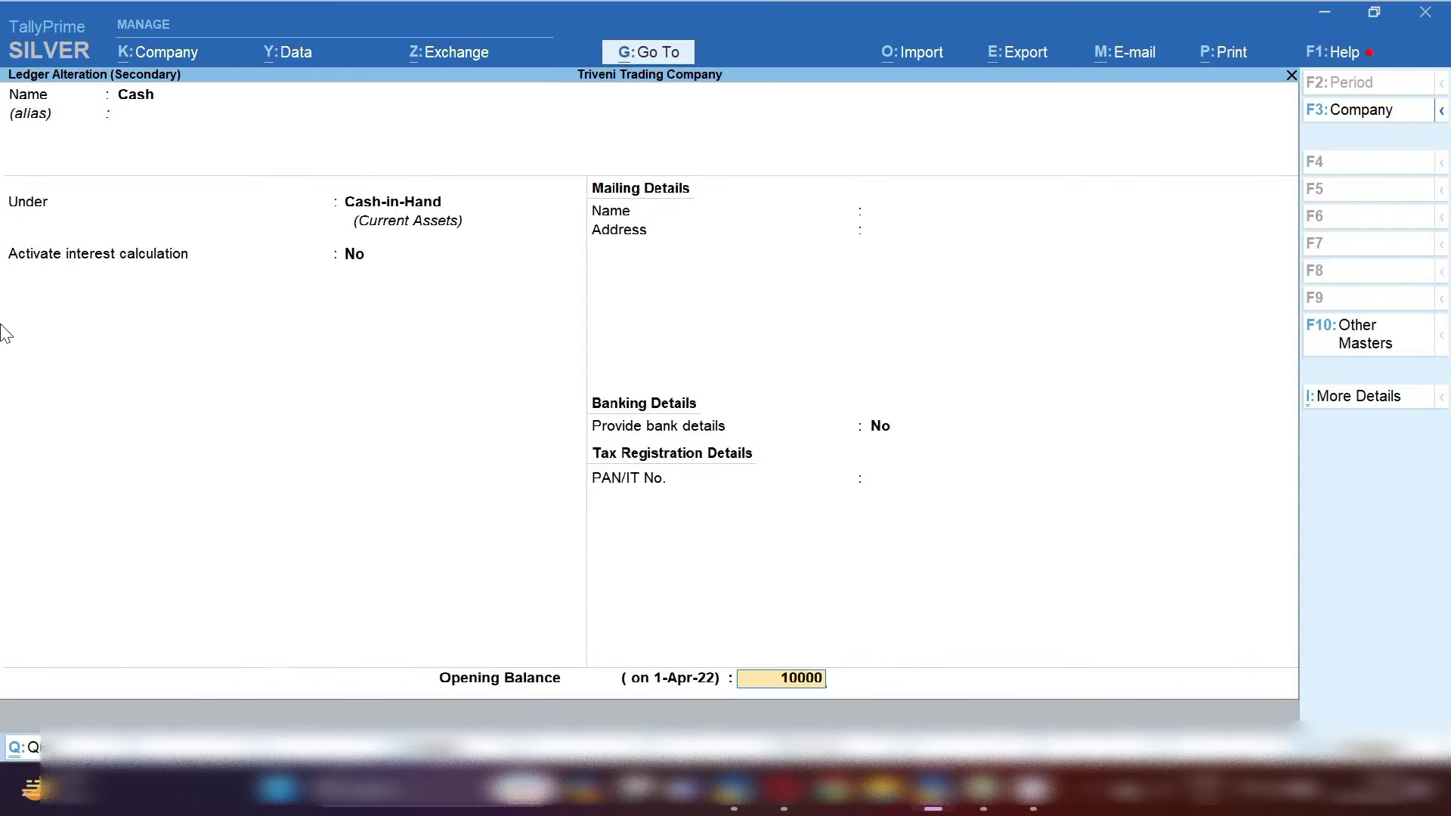
{"action": "key", "text": "Return"}
{"action": "key", "text": "Return"}
{"action": "key", "text": "Return"}
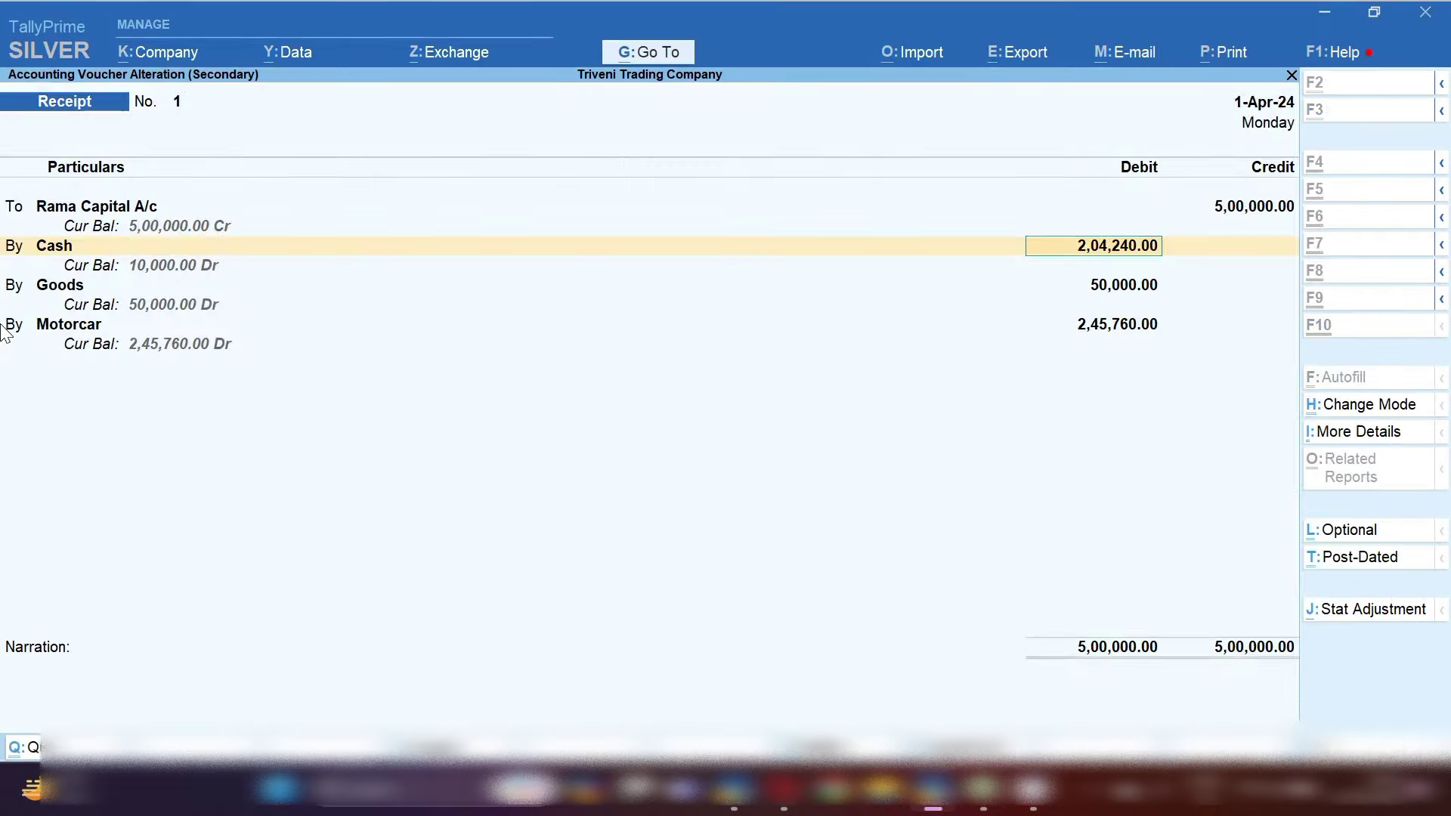
{"action": "key", "text": "Escape"}
{"action": "key", "text": "Escape"}
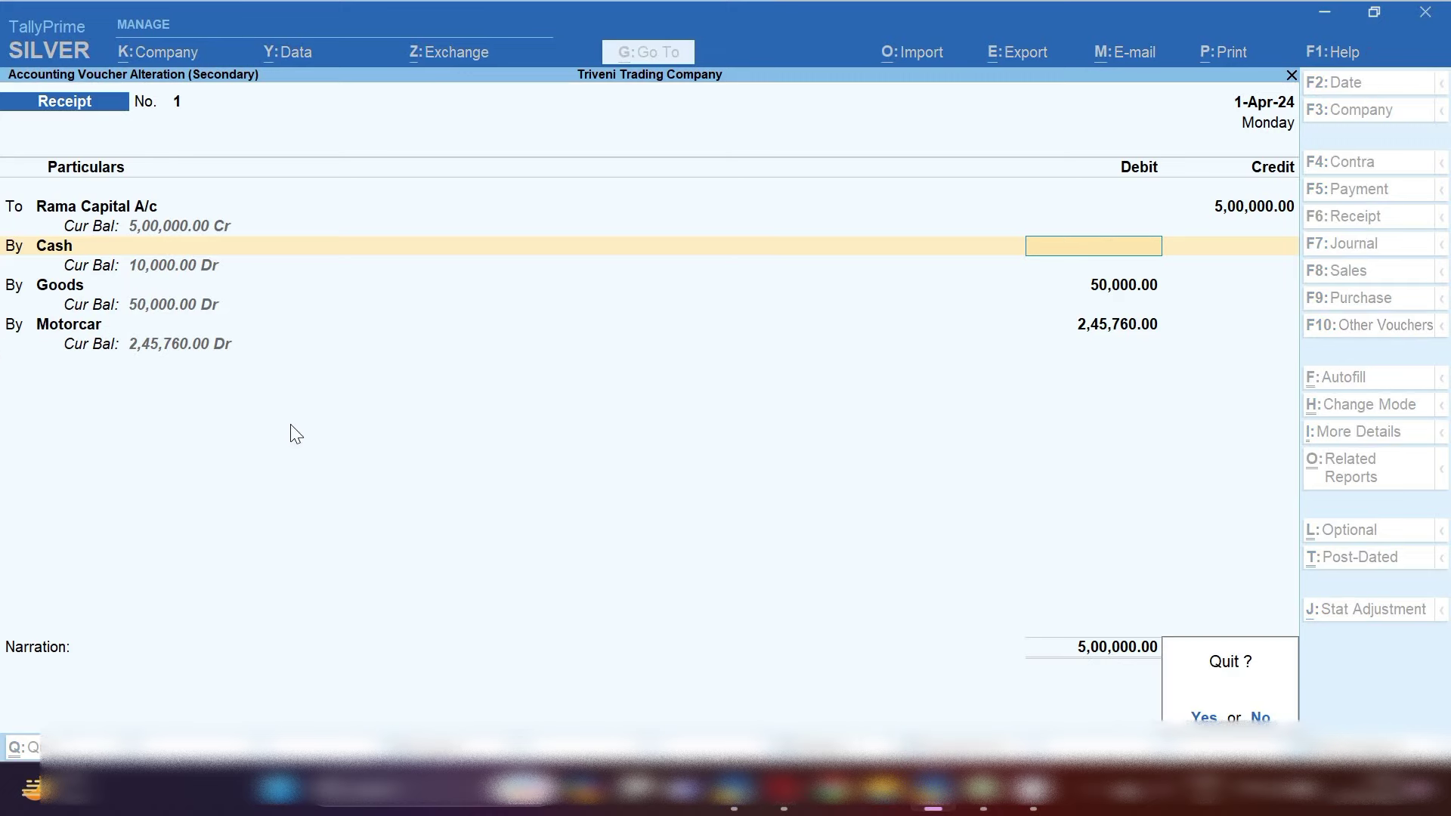
{"action": "key", "text": "Return"}
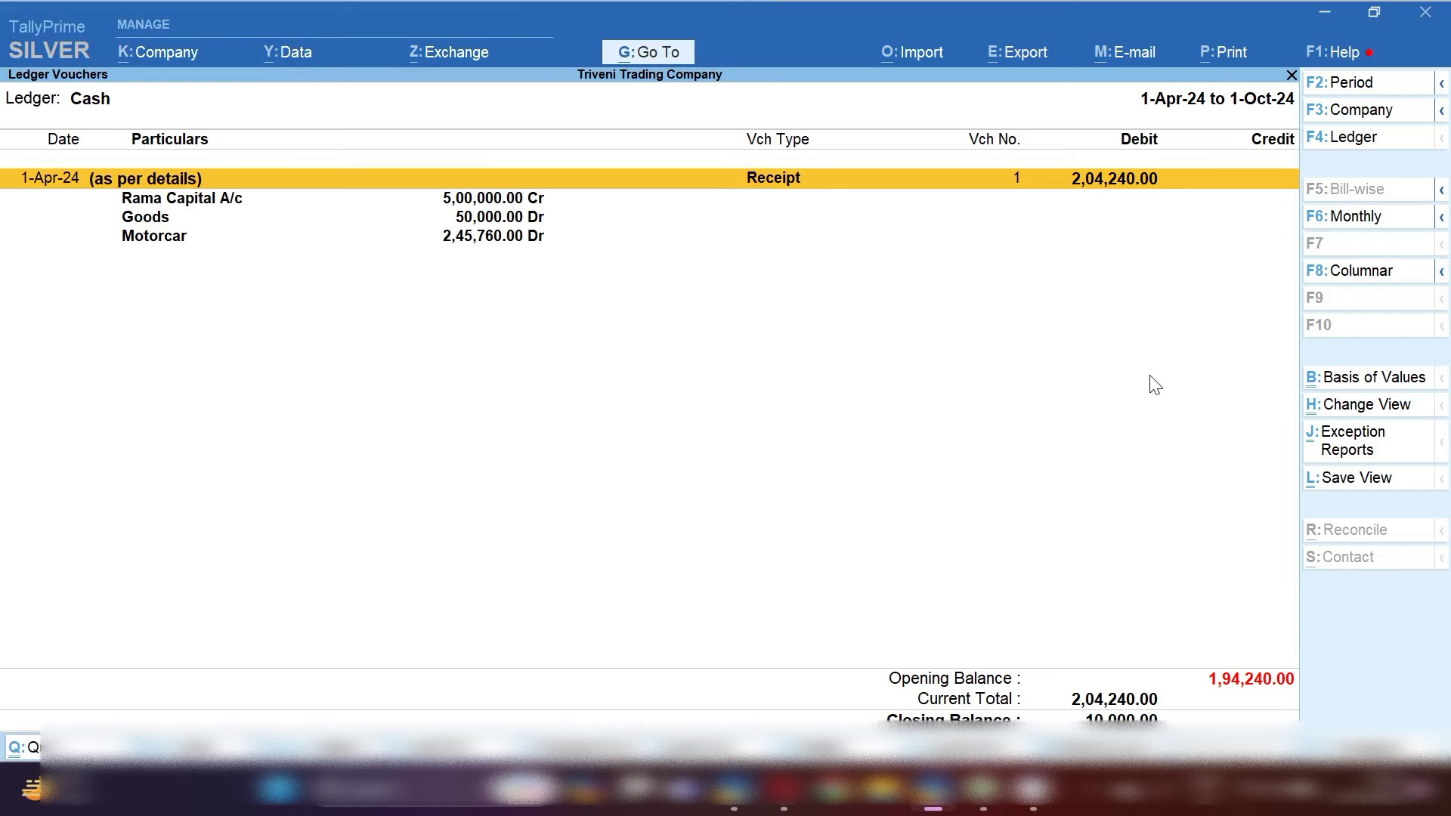
Check the transaction list in Excel, return to TallyPrime, and start a Tax Invoice sales voucher with its voucher date set.
{"action": "left_click", "coordinate": [983, 789]}
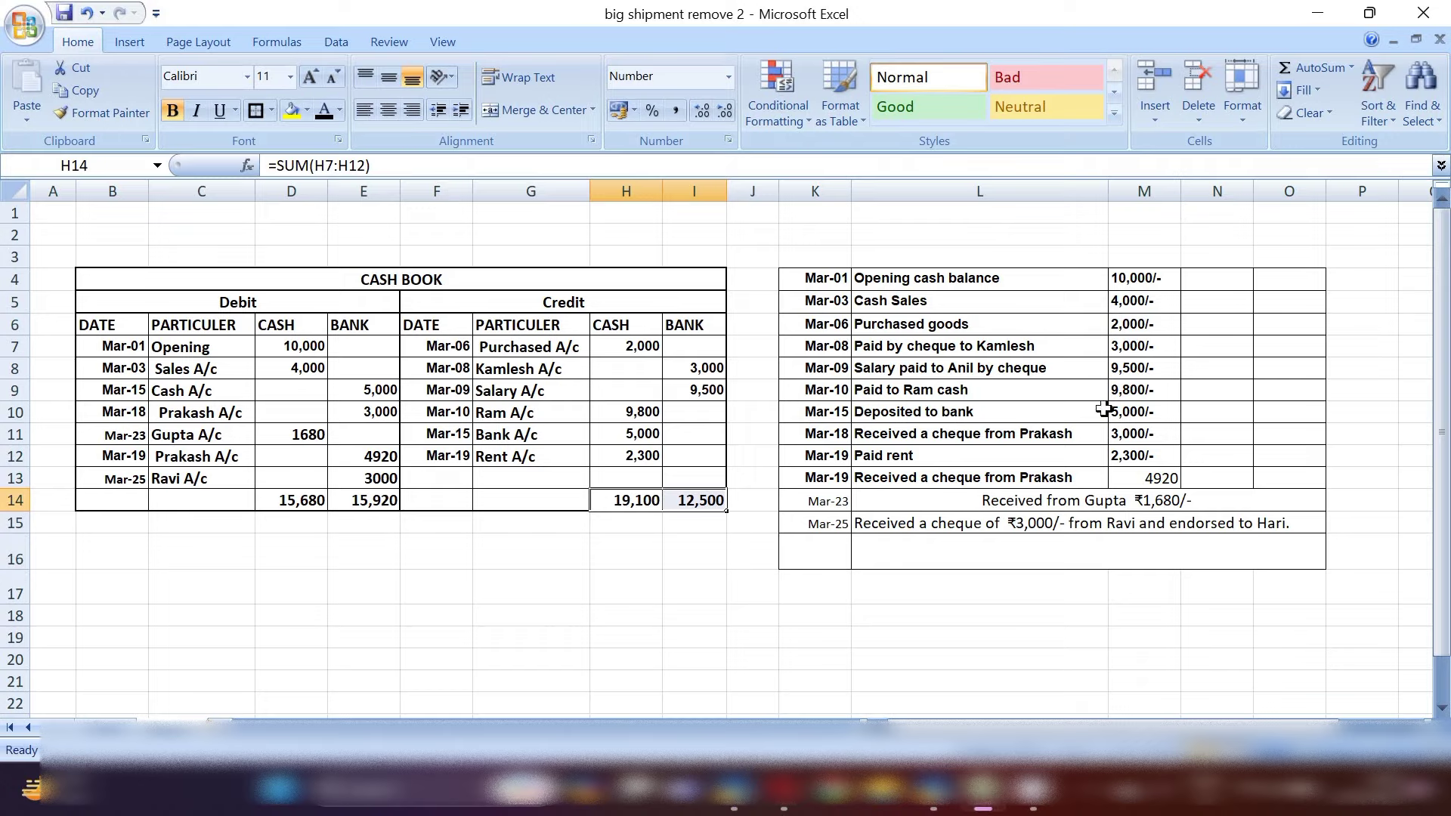
{"action": "left_click", "coordinate": [940, 809]}
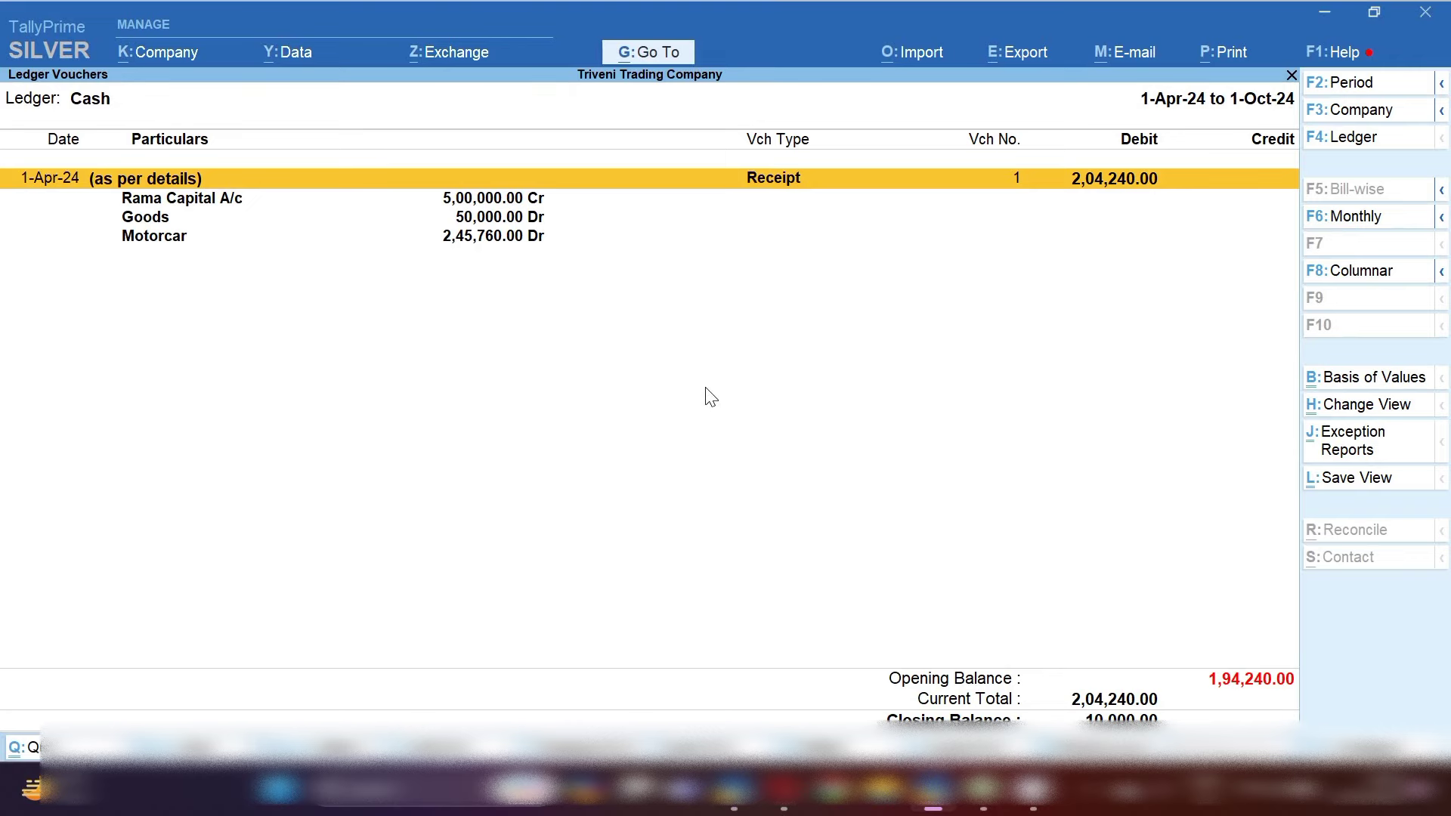
{"action": "key", "text": "alt+c"}
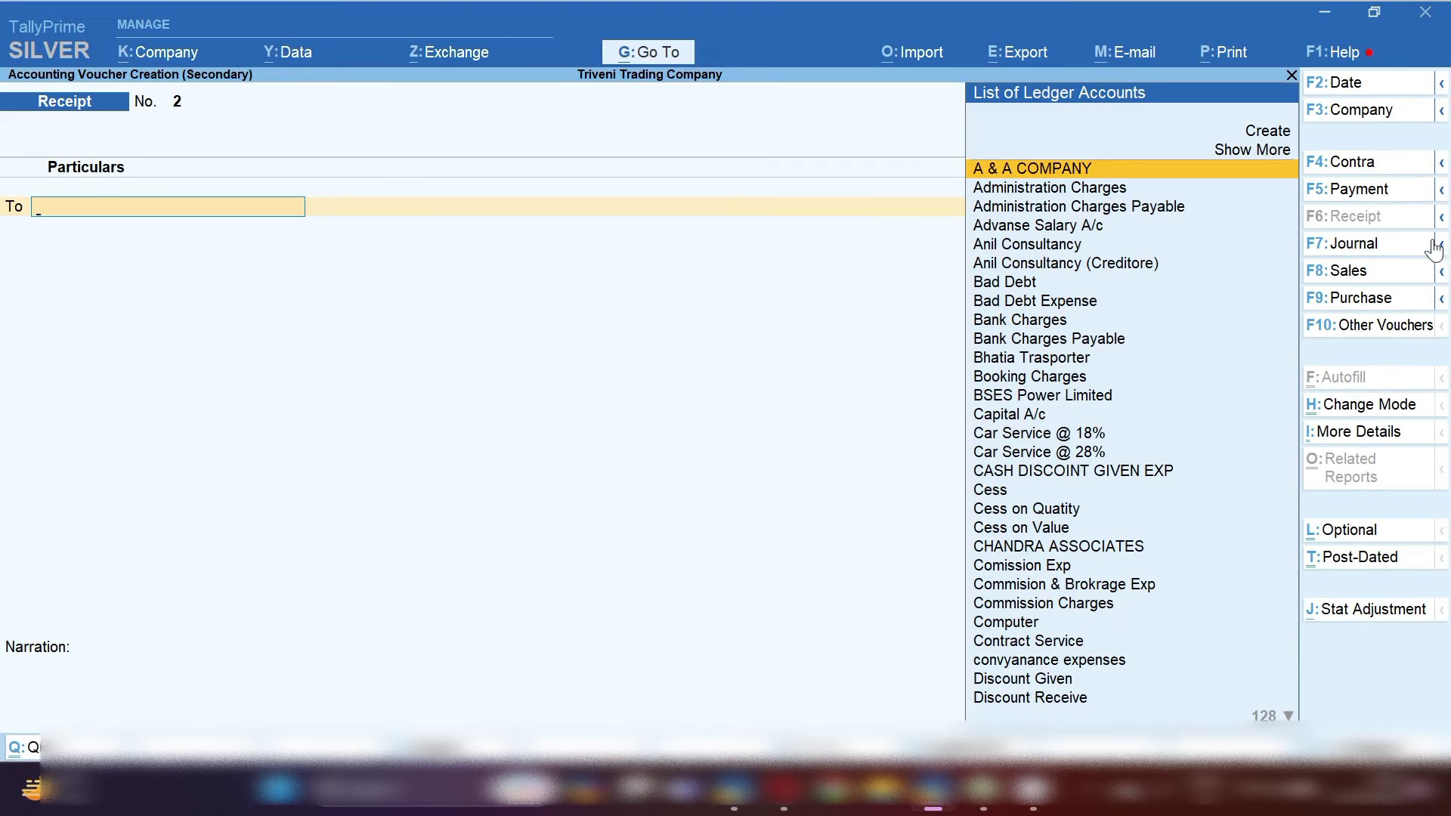
{"action": "left_click", "coordinate": [1351, 277]}
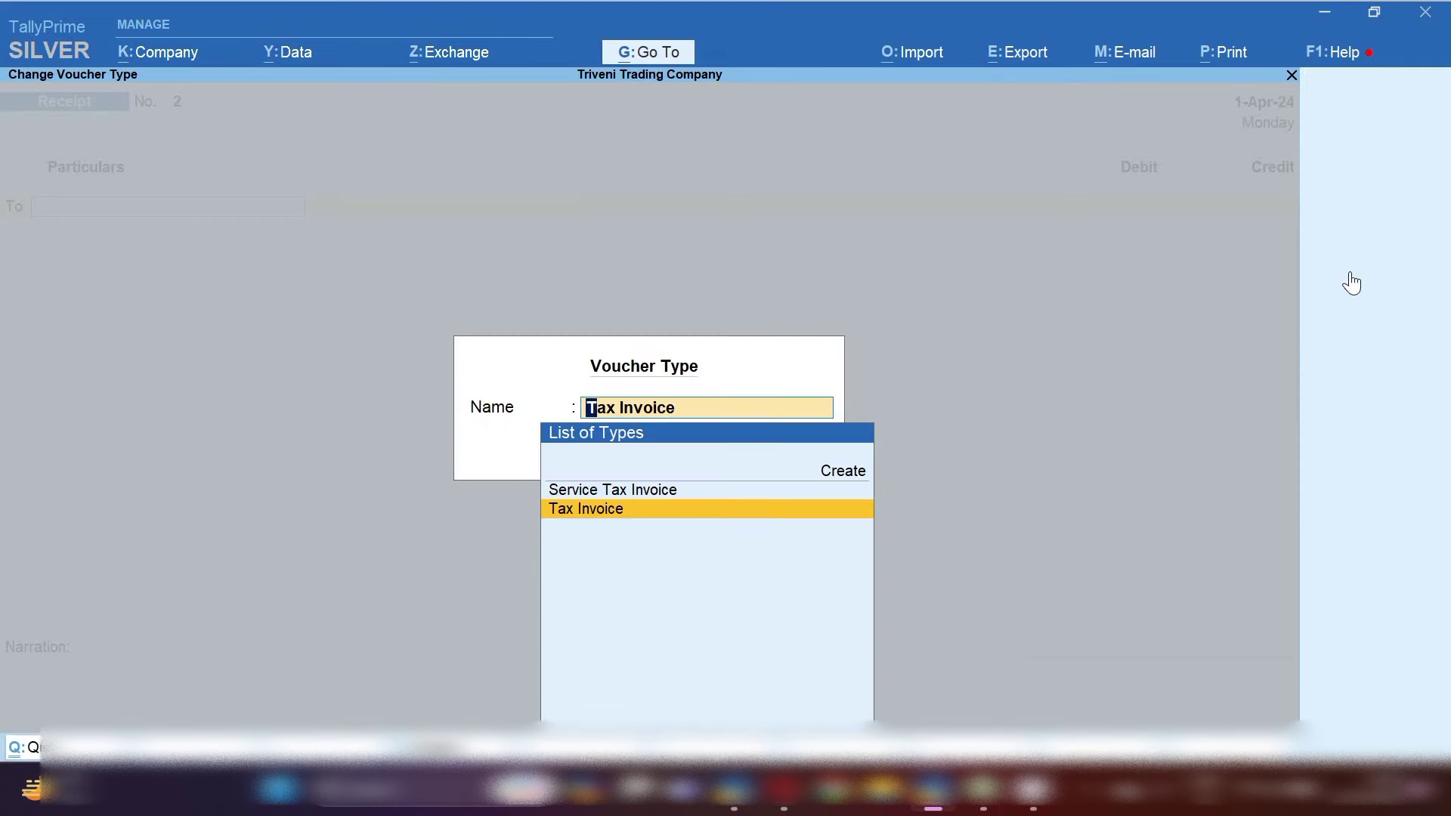
{"action": "key", "text": "Return"}
{"action": "key", "text": "F2"}
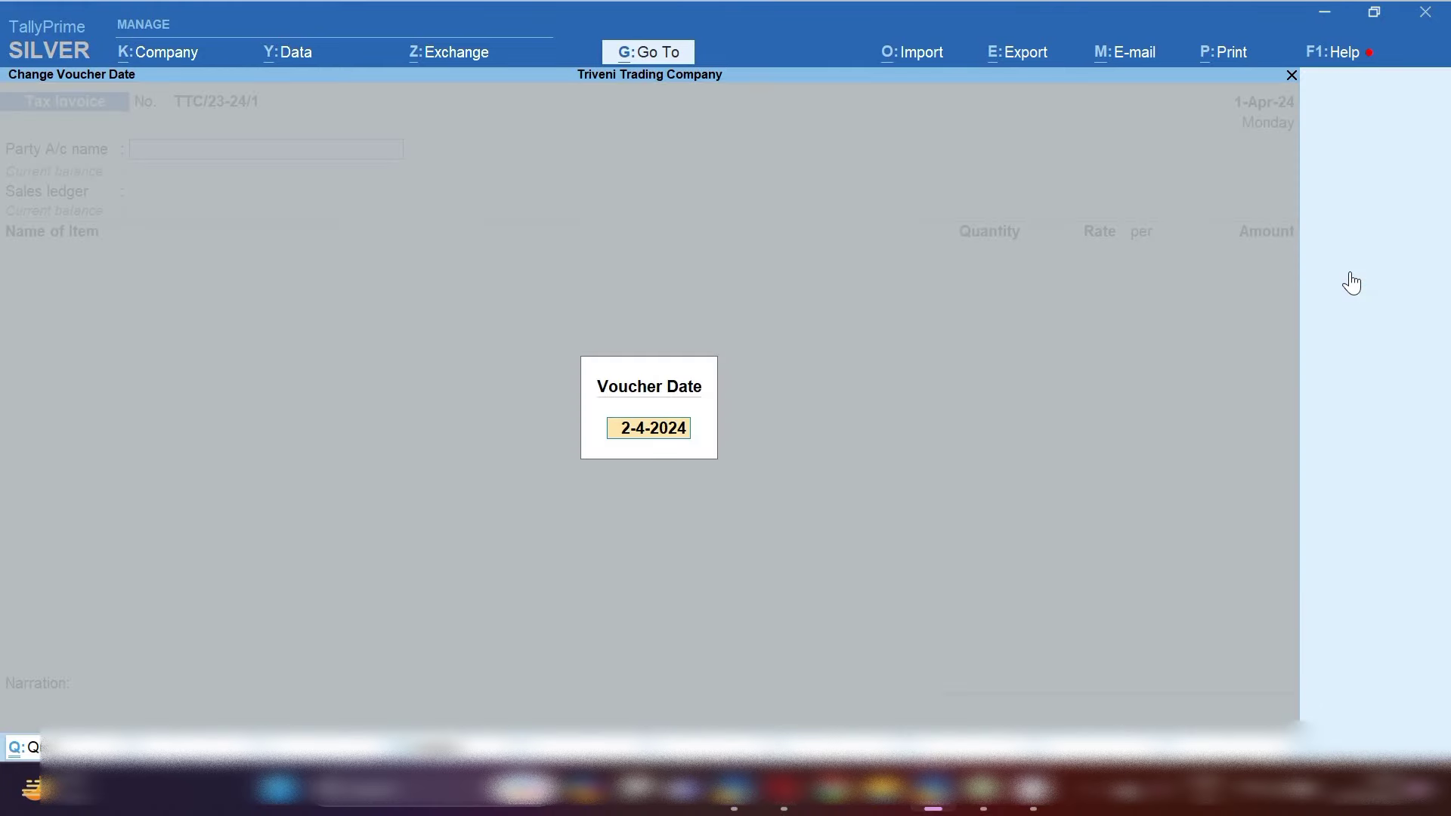
{"action": "key", "text": "BackSpace"}
{"action": "key", "text": "Return"}
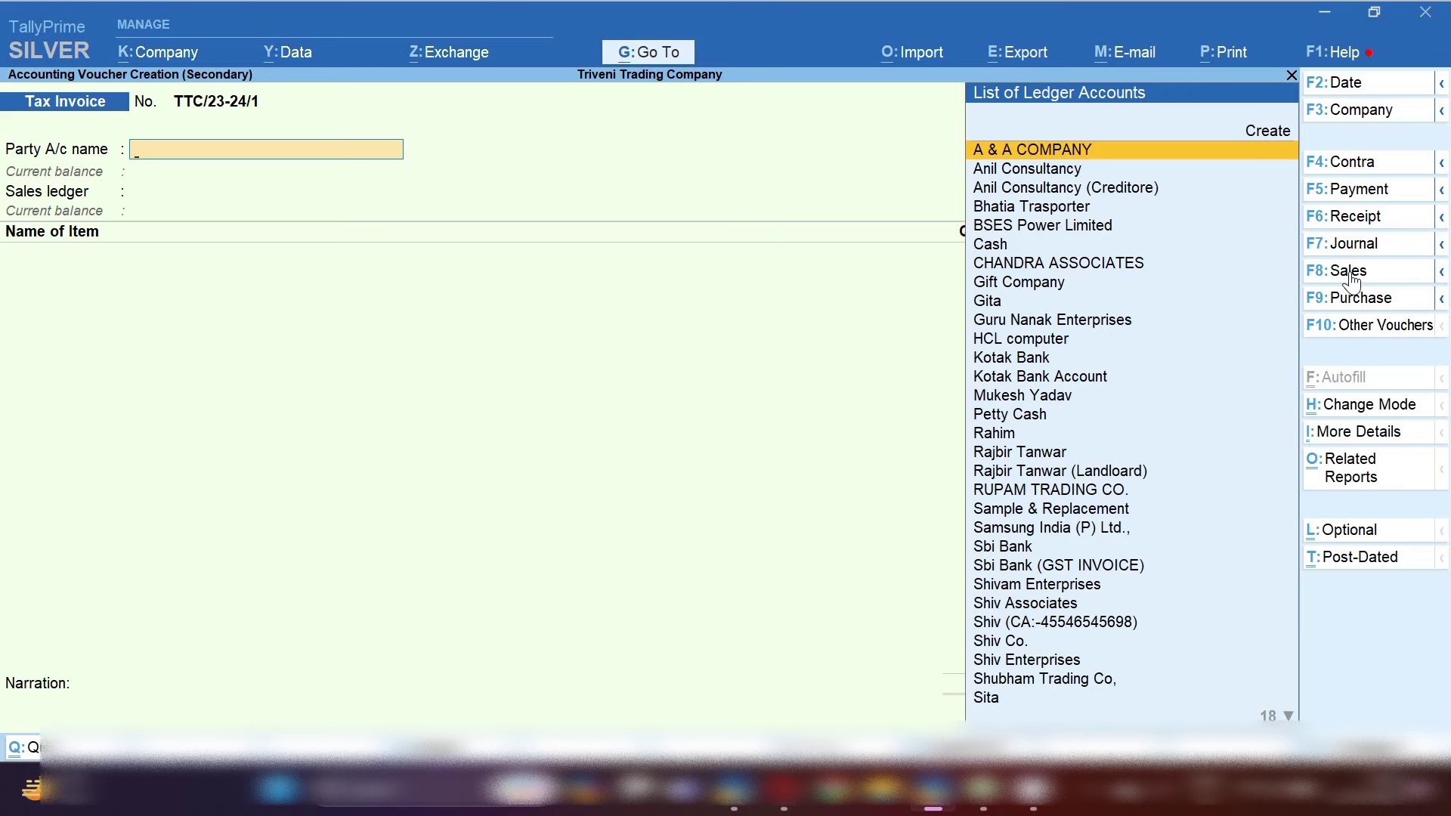
{"action": "type", "text": "vas"}
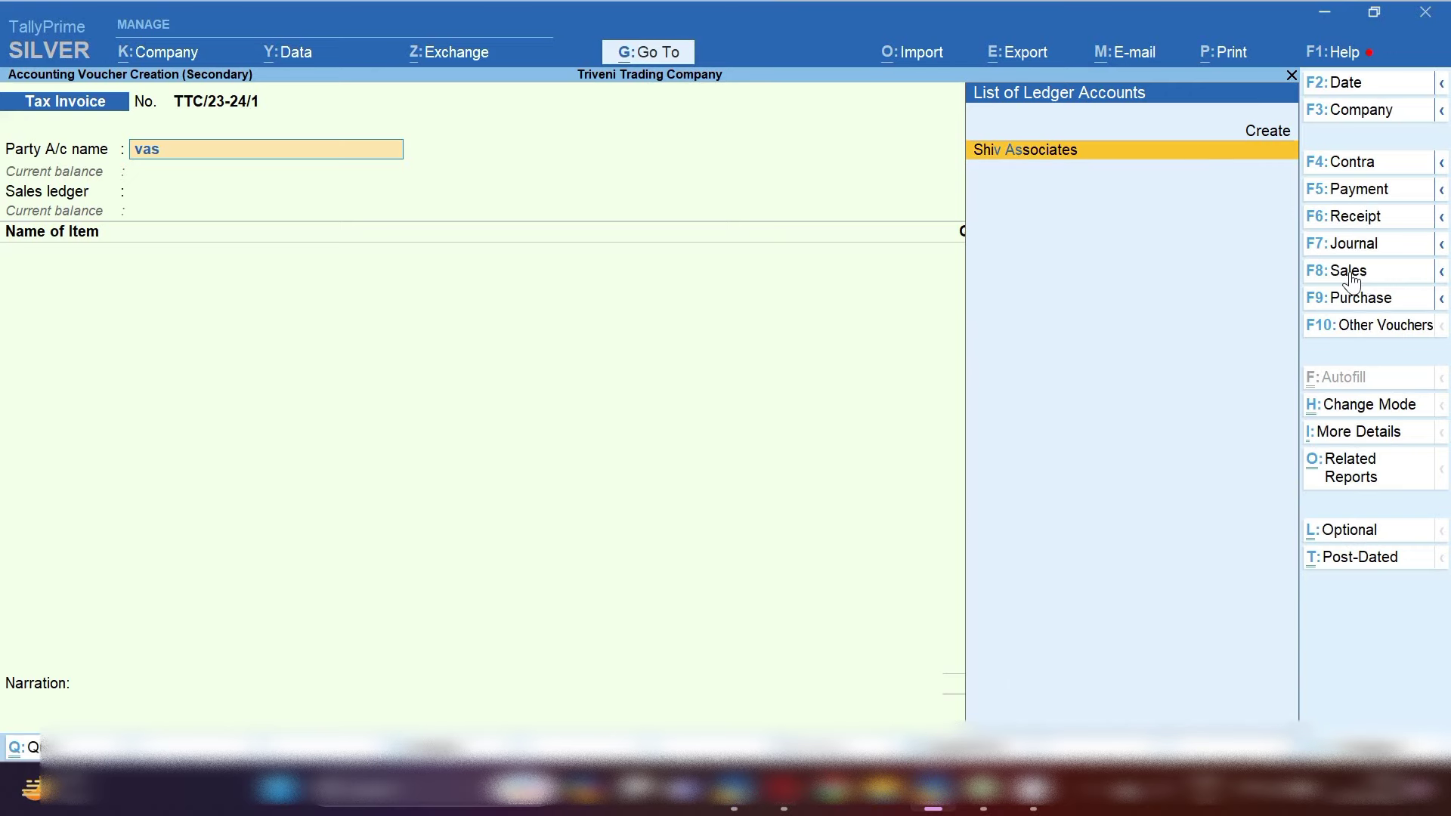
{"action": "key", "text": "BackSpace"}
{"action": "key", "text": "BackSpace"}
{"action": "key", "text": "BackSpace"}
{"action": "type", "text": "a"}
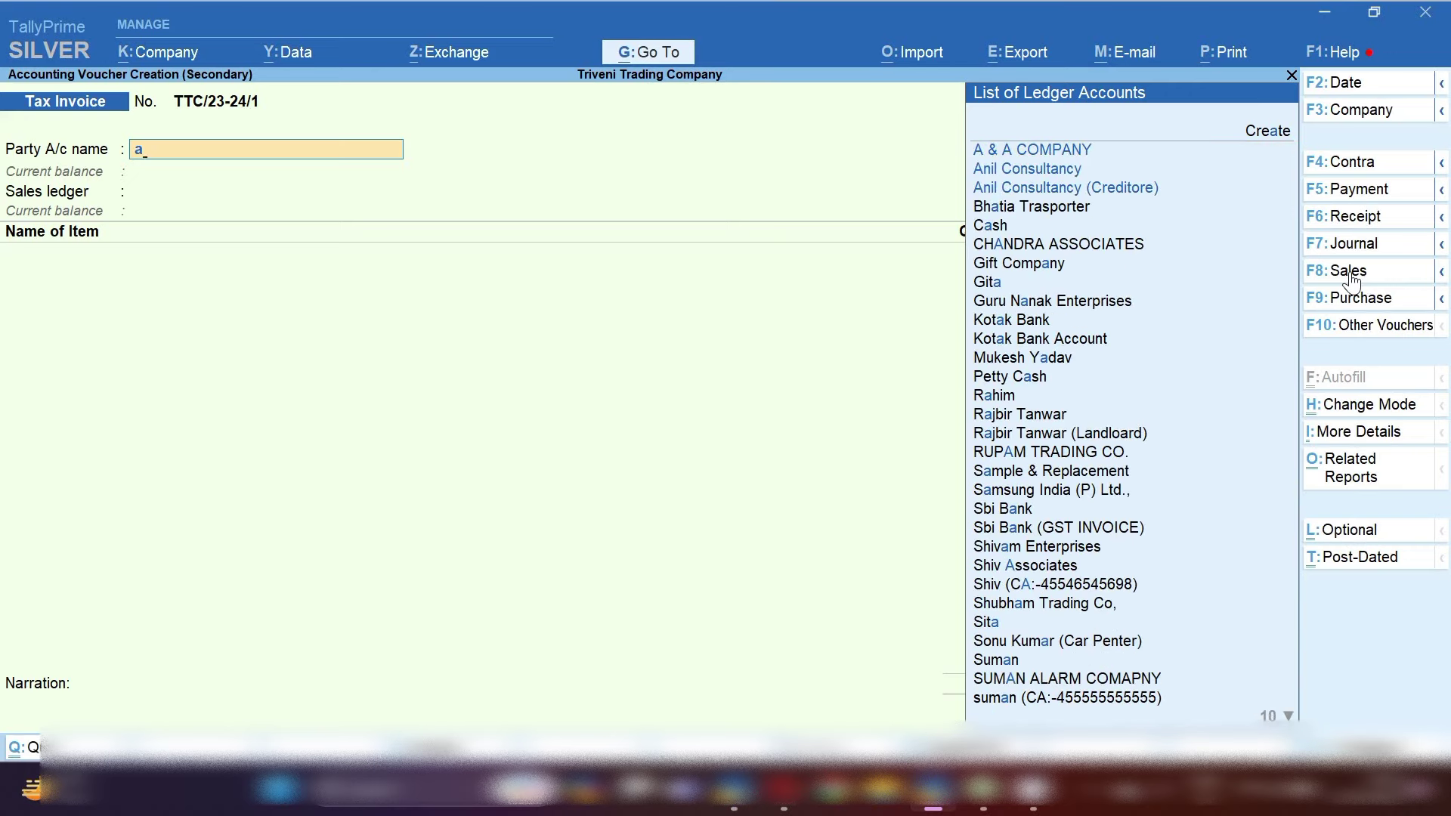
{"action": "key", "text": "BackSpace"}
Select Cash as the sales voucher's party account and leave all of its dispatch details blank.
{"action": "type", "text": "cas"}
{"action": "key", "text": "Return"}
{"action": "key", "text": "Return"}
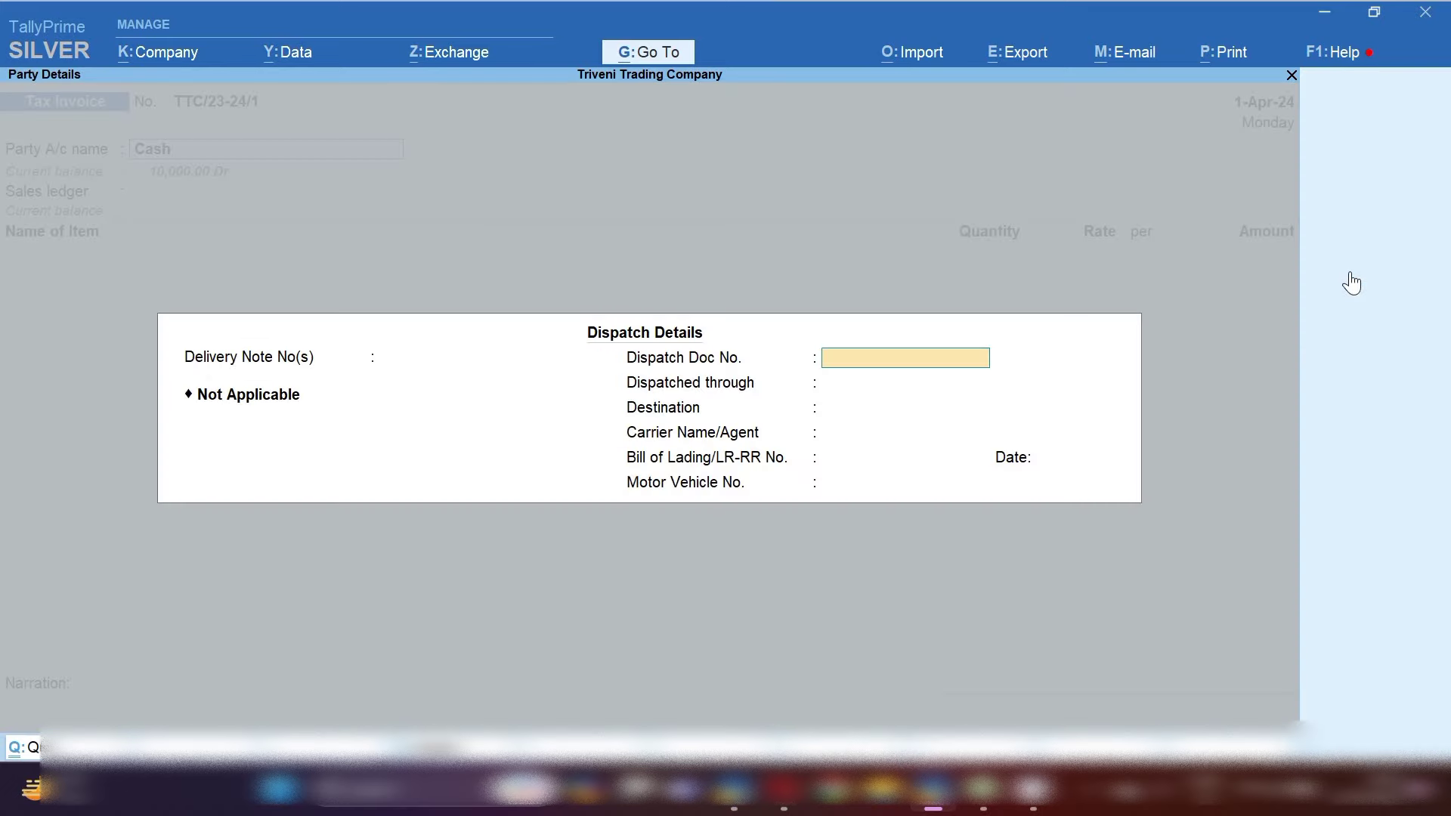
{"action": "key", "text": "Return"}
{"action": "key", "text": "Return"}
{"action": "key", "text": "Return"}
{"action": "key", "text": "Return"}
{"action": "key", "text": "Return"}
{"action": "key", "text": "Return"}
Accept the default party details with Delhi as the state, and use Sale Account as the sales ledger.
{"action": "key", "text": "Return"}
{"action": "key", "text": "Return"}
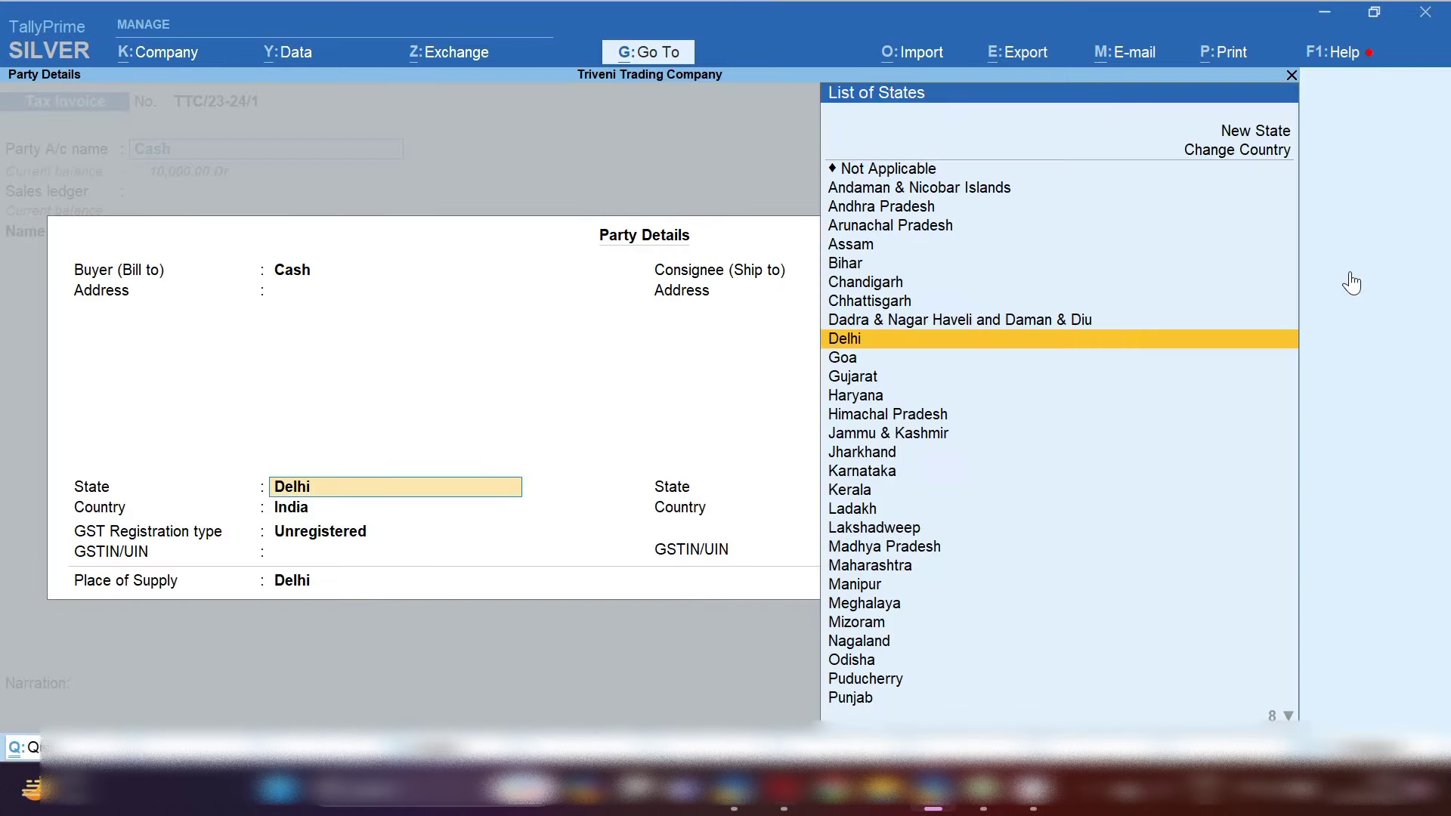
{"action": "key", "text": "Return"}
{"action": "key", "text": "Return"}
{"action": "key", "text": "Return"}
{"action": "key", "text": "Return"}
{"action": "key", "text": "Return"}
{"action": "key", "text": "Return"}
{"action": "key", "text": "Return"}
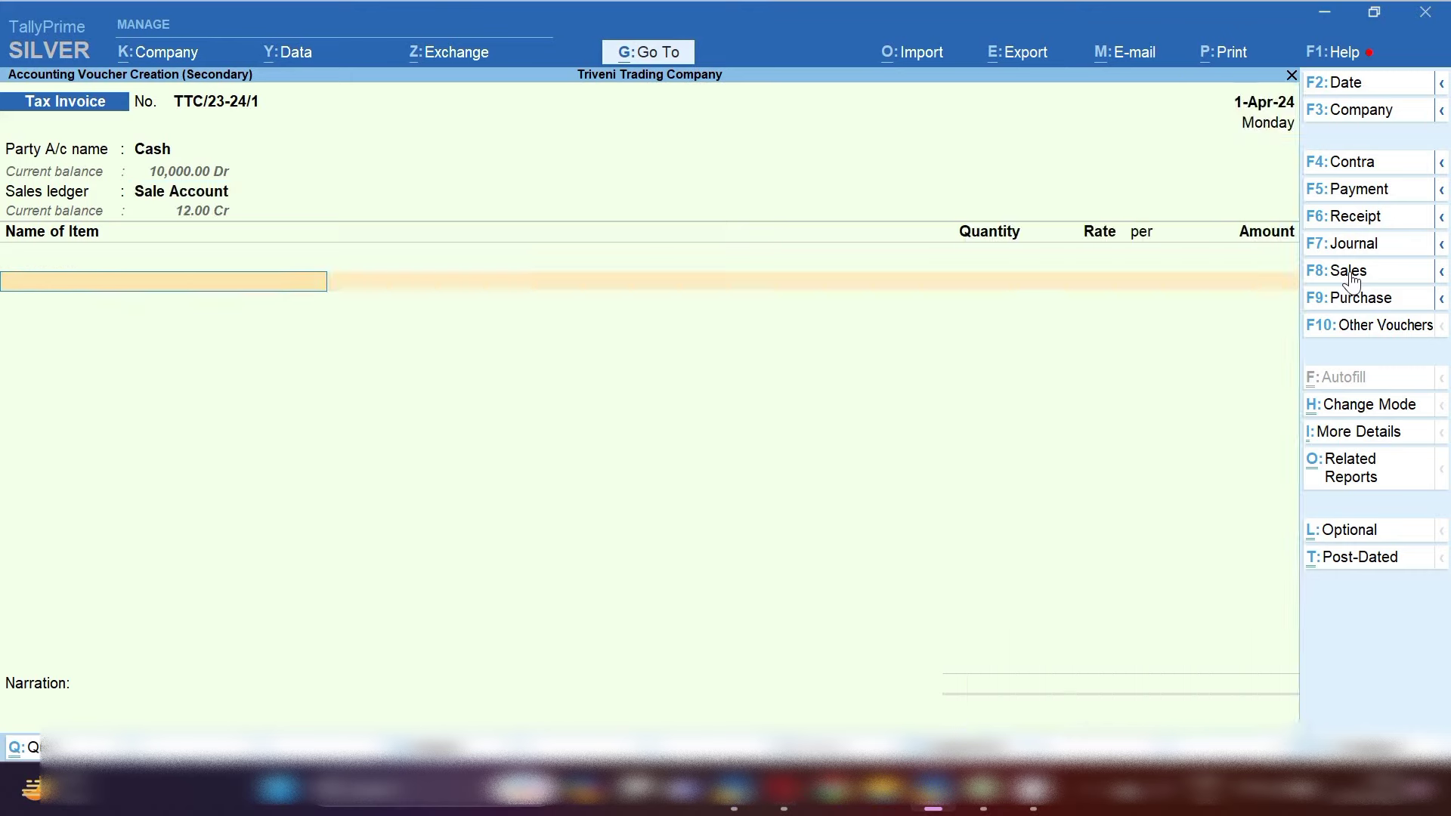
Add the Office Board item to the sales voucher with its tracking and order numbers set to Not Applicable.
{"action": "type", "text": "F"}
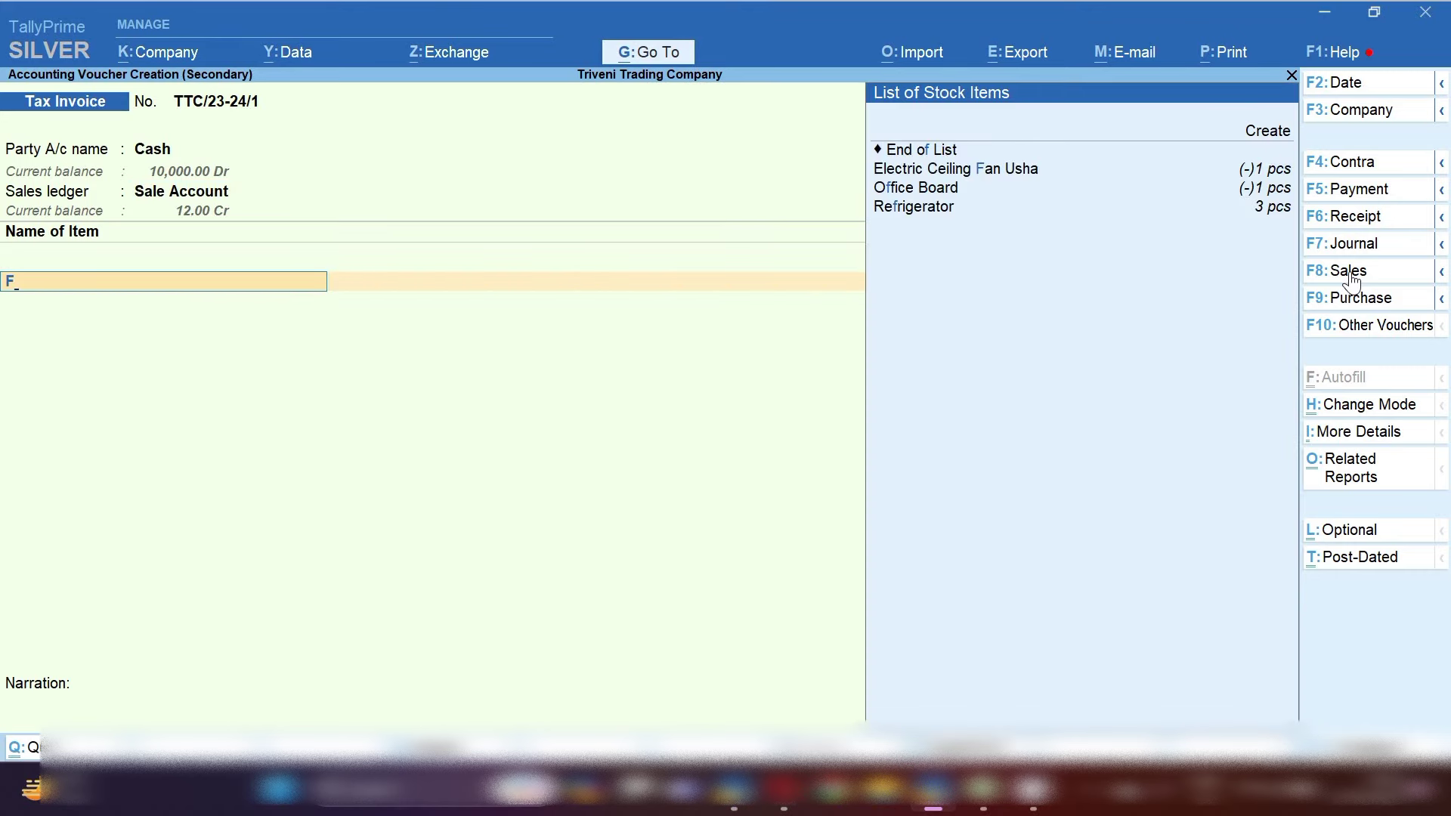
{"action": "key", "text": "Down"}
{"action": "key", "text": "Down"}
{"action": "key", "text": "Return"}
{"action": "key", "text": "Return"}
{"action": "key", "text": "Return"}
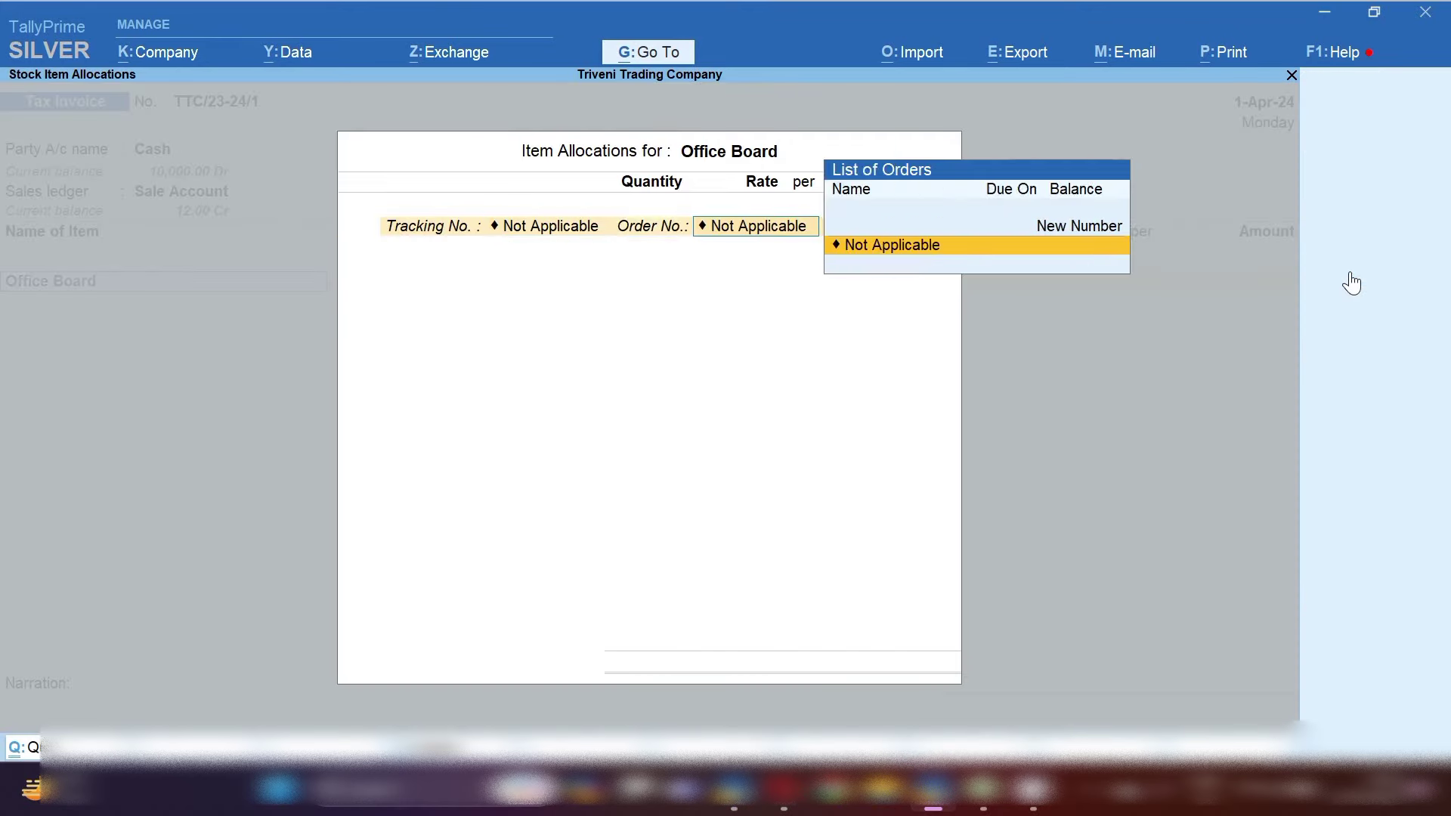
{"action": "key", "text": "Return"}
{"action": "key", "text": "Return"}
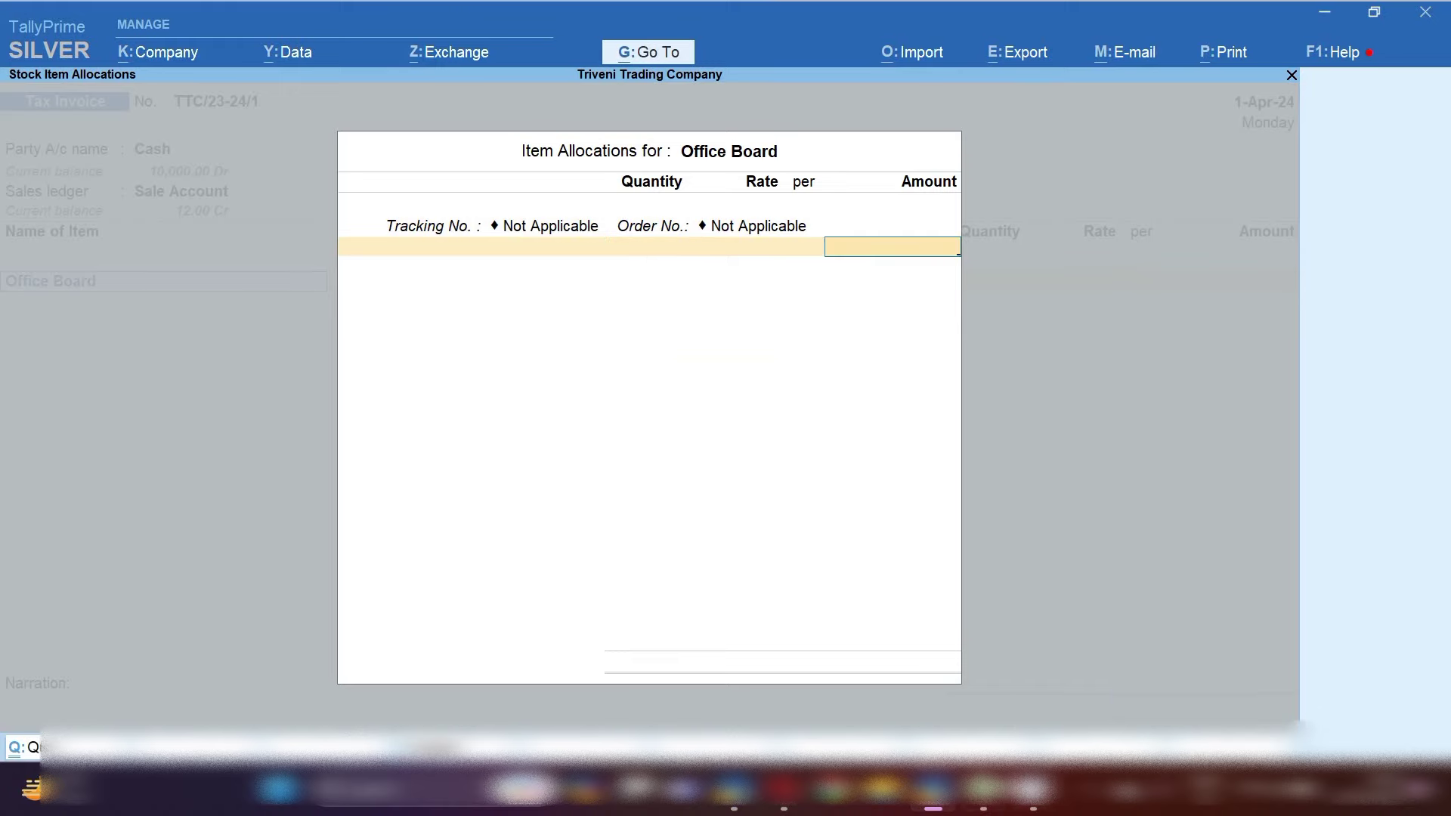
Check the cash sales amount in Excel, set the Office Board amount to 4,000 in TallyPrime, and save the sales voucher.
{"action": "left_click", "coordinate": [983, 790]}
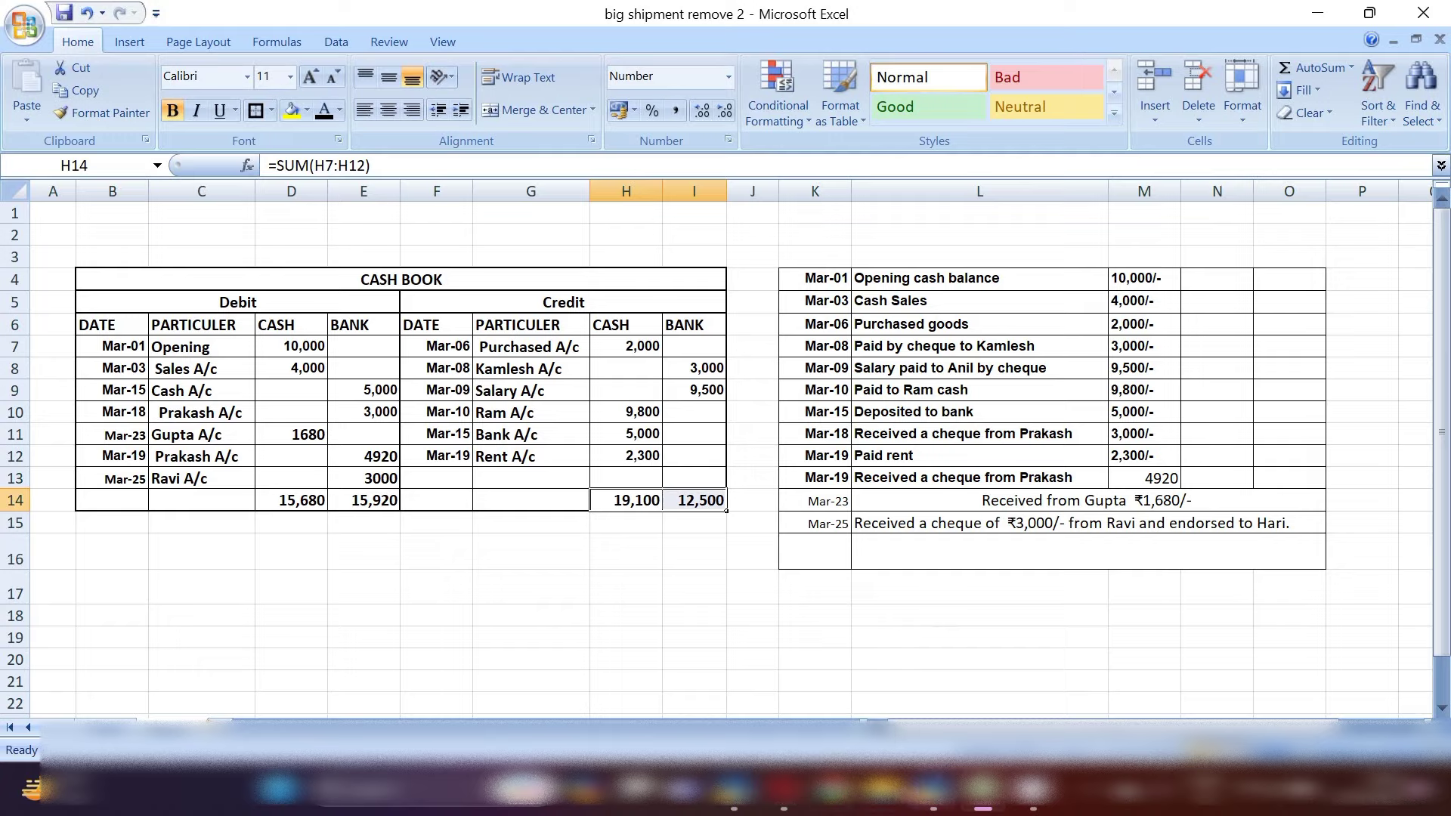
{"action": "left_click", "coordinate": [933, 790]}
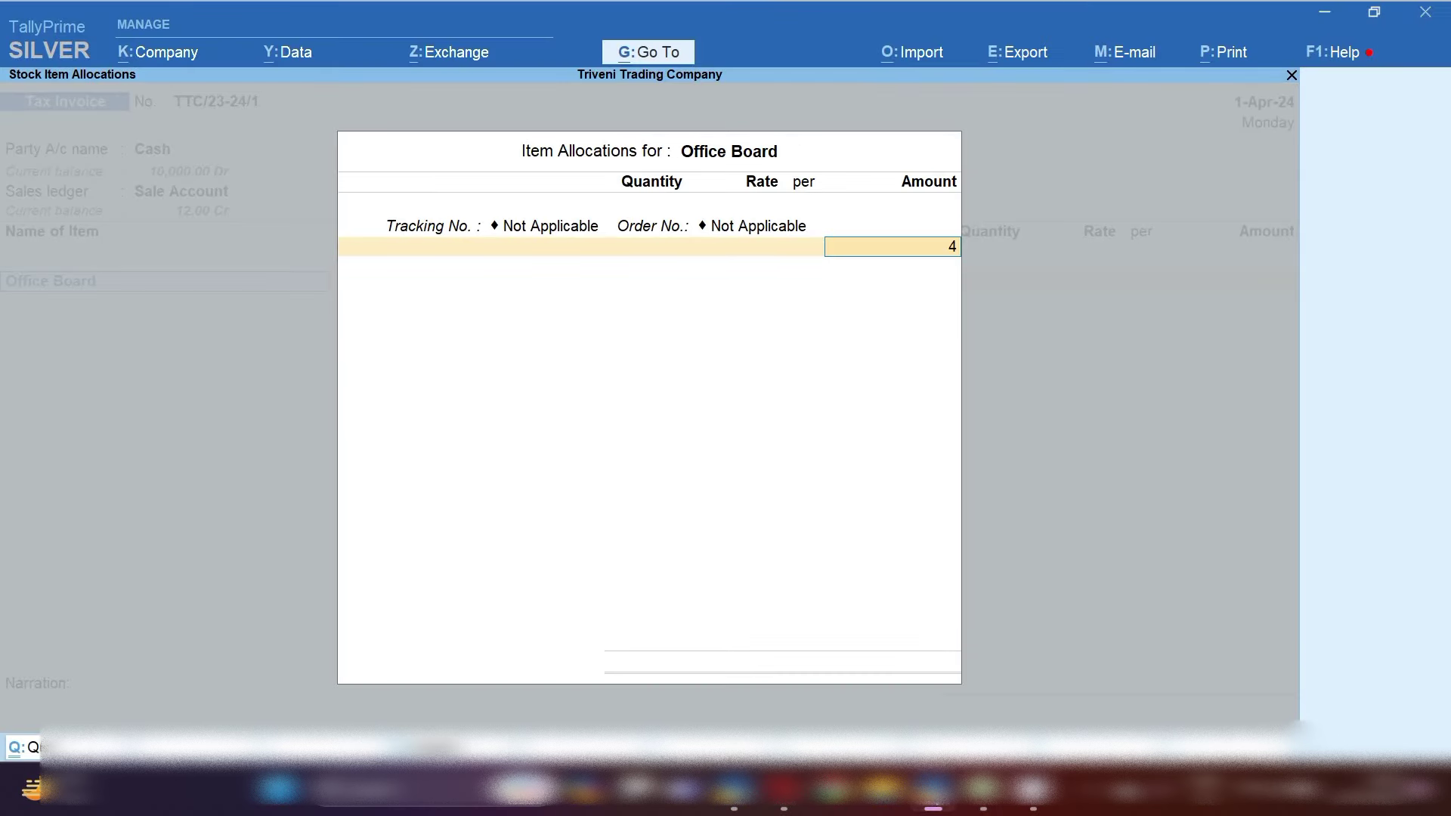
{"action": "type", "text": "00"}
{"action": "key", "text": "Return"}
{"action": "key", "text": "Return"}
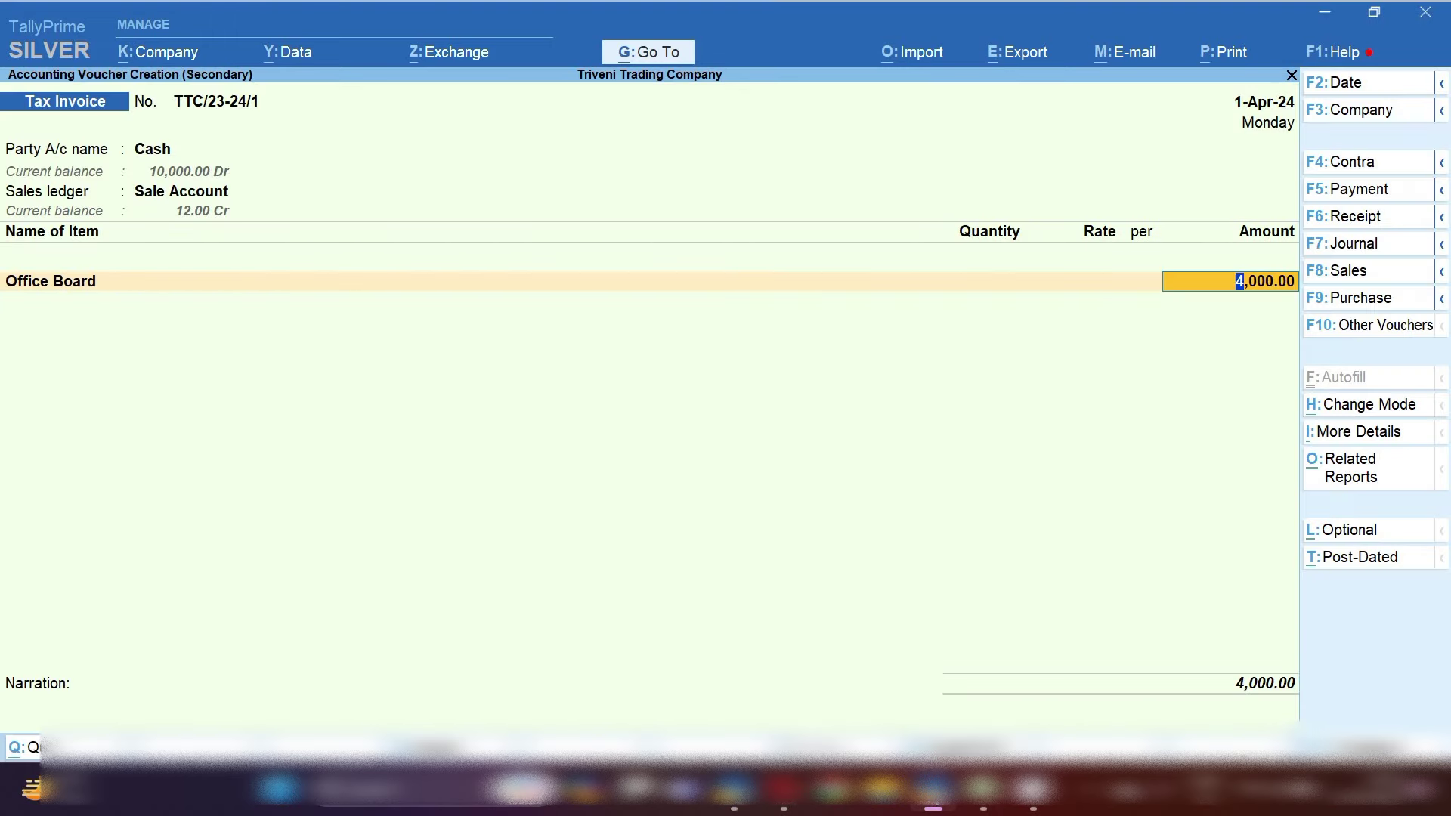
{"action": "key", "text": "ctrl+a"}
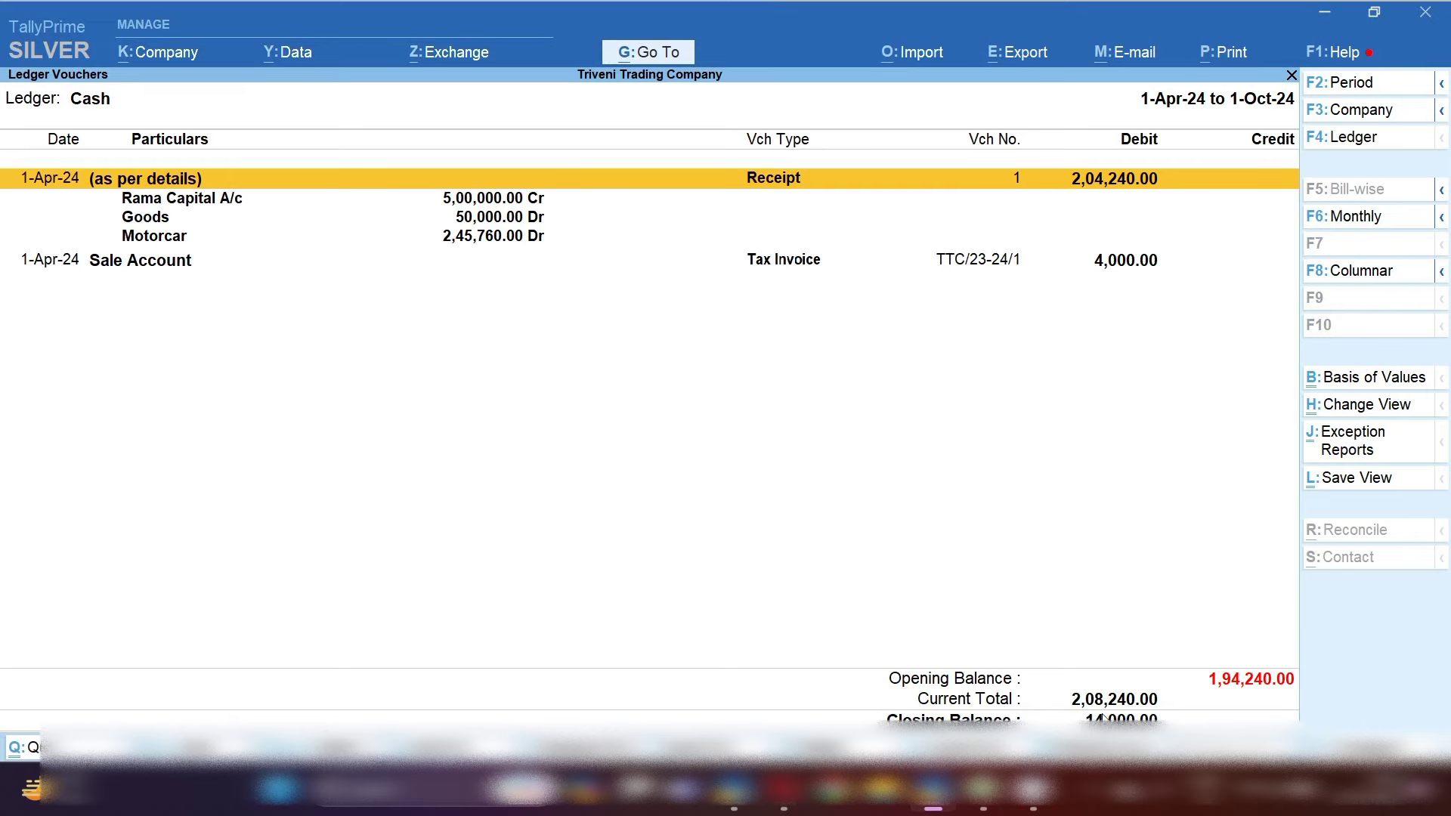
Check the Mar-06 purchased goods entry in Excel, return to TallyPrime, and start a Purchase voucher.
{"action": "mouse_move", "coordinate": [983, 789]}
{"action": "left_click", "coordinate": [981, 669]}
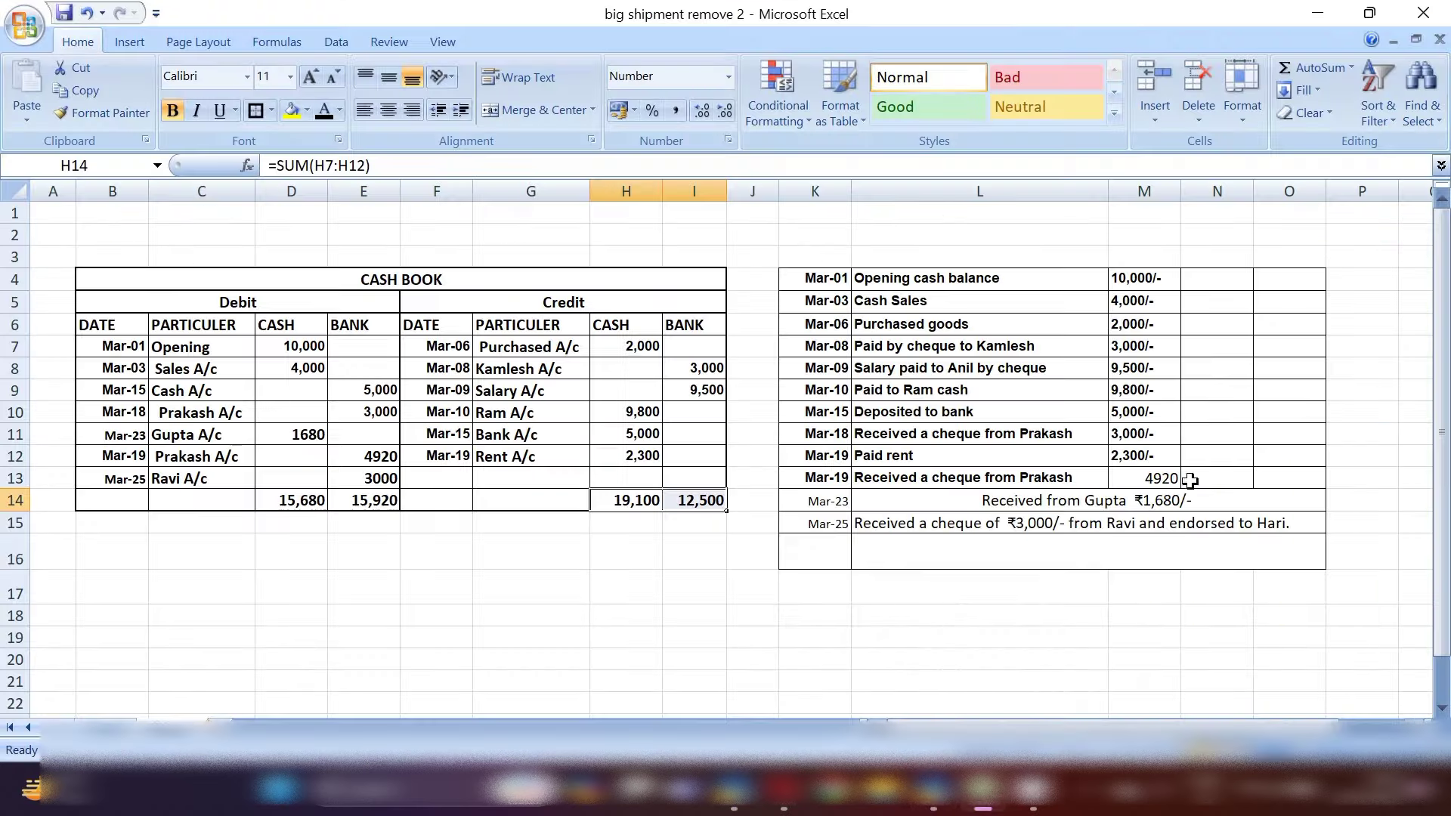
{"action": "left_click", "coordinate": [1150, 329]}
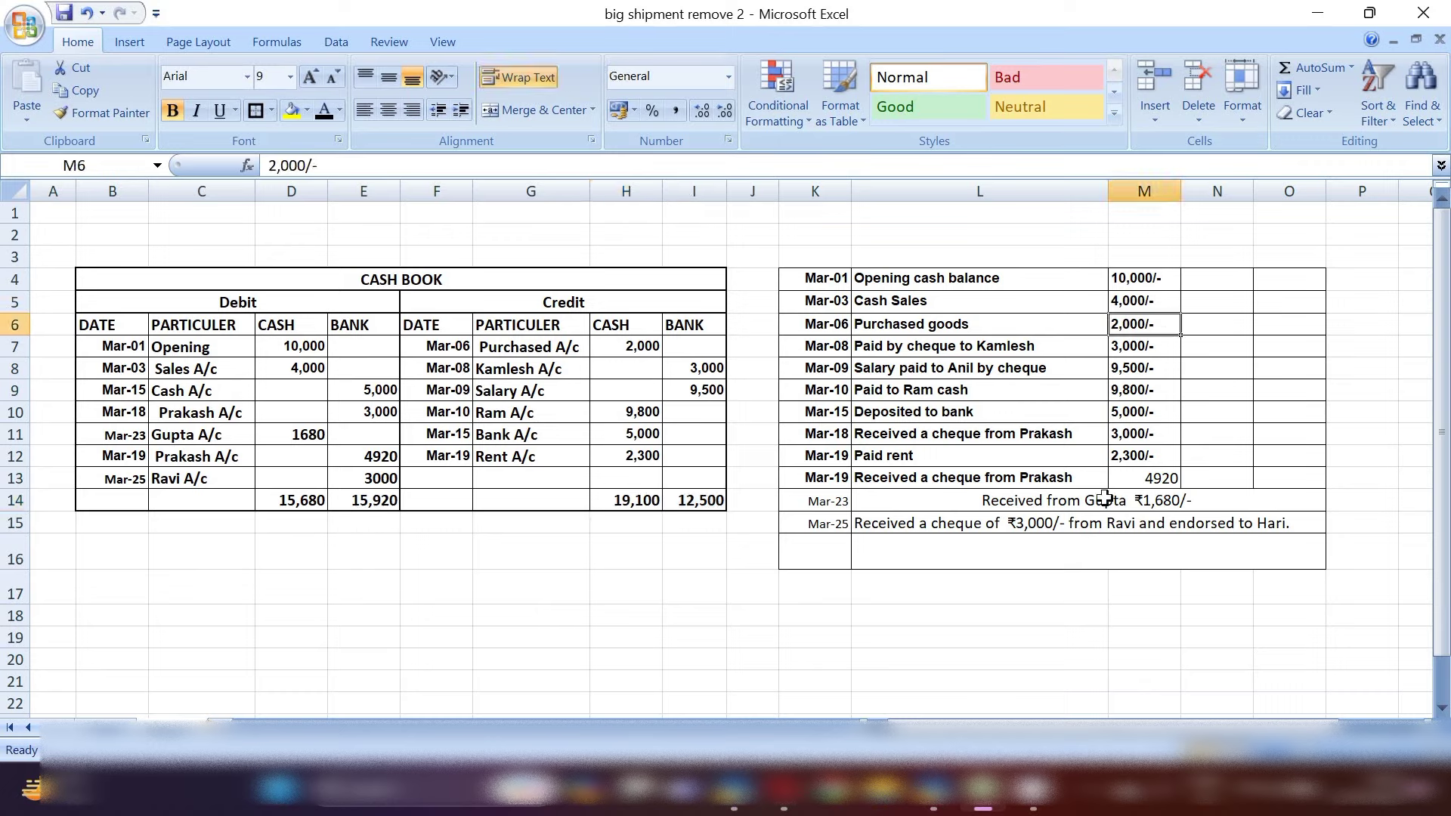
{"action": "left_click", "coordinate": [934, 790]}
{"action": "key", "text": "Down"}
{"action": "key", "text": "Down"}
{"action": "key", "text": "Down"}
{"action": "key", "text": "Down"}
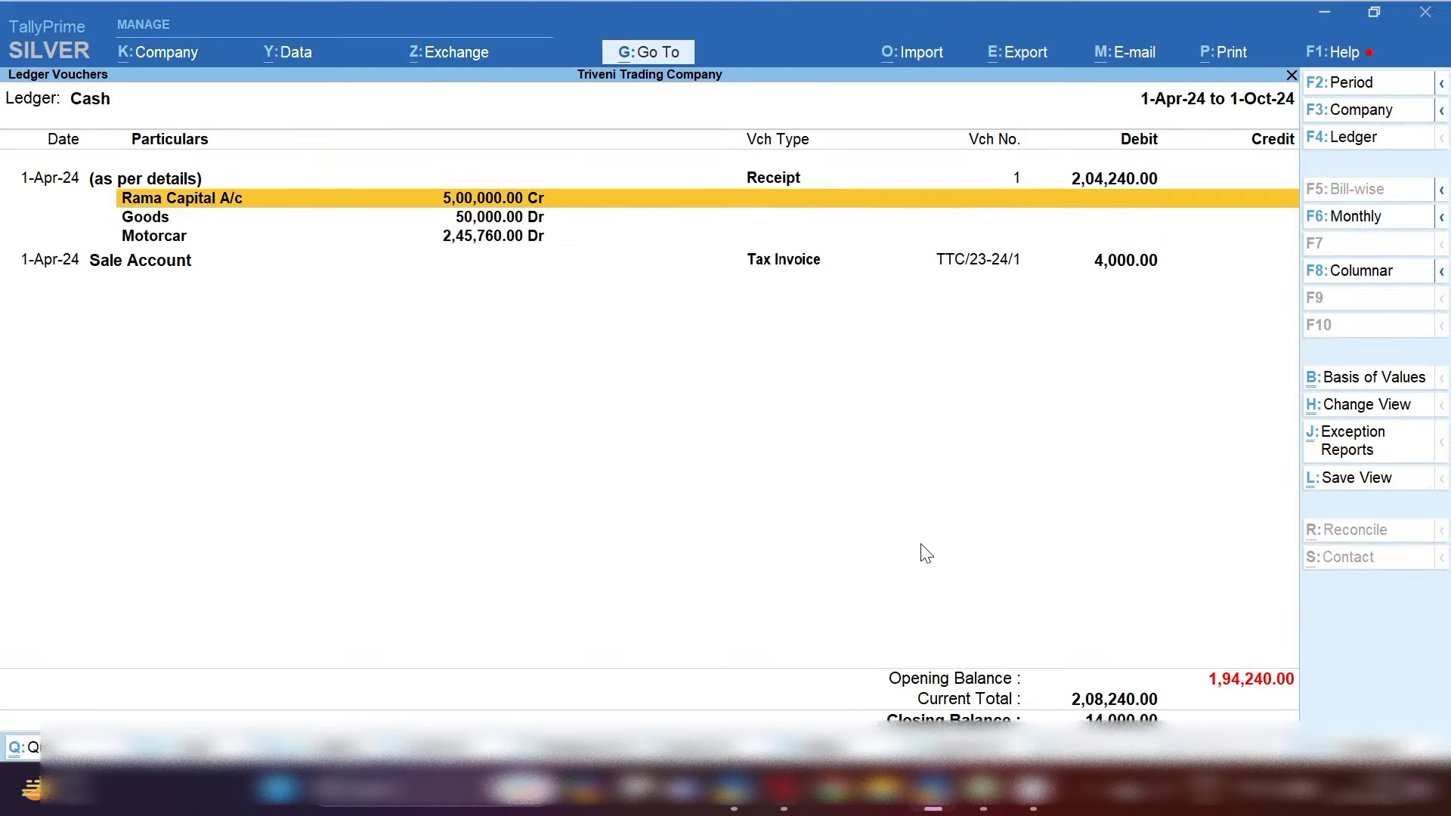
{"action": "key", "text": "alt+a"}
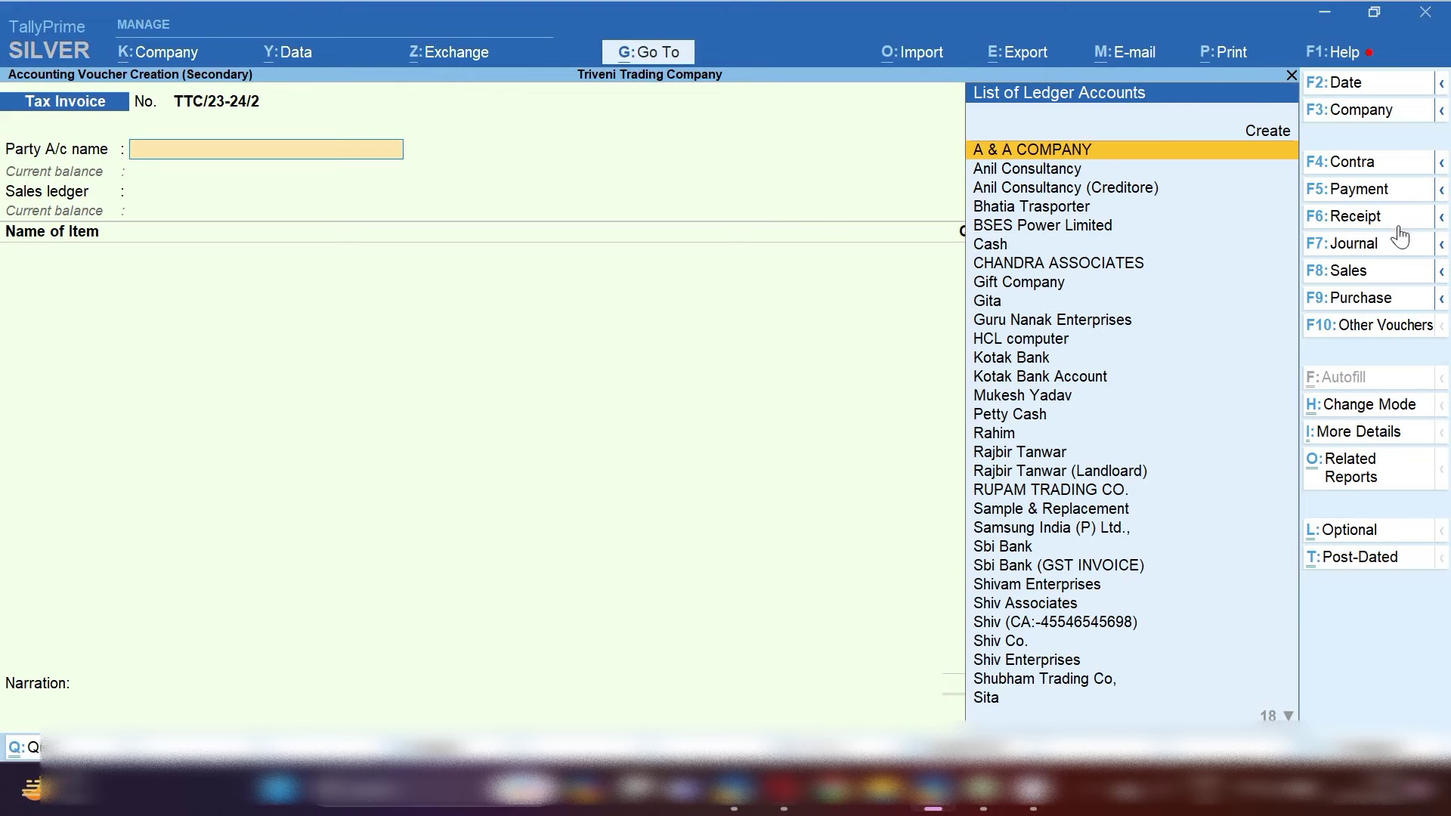
{"action": "left_click", "coordinate": [1385, 301]}
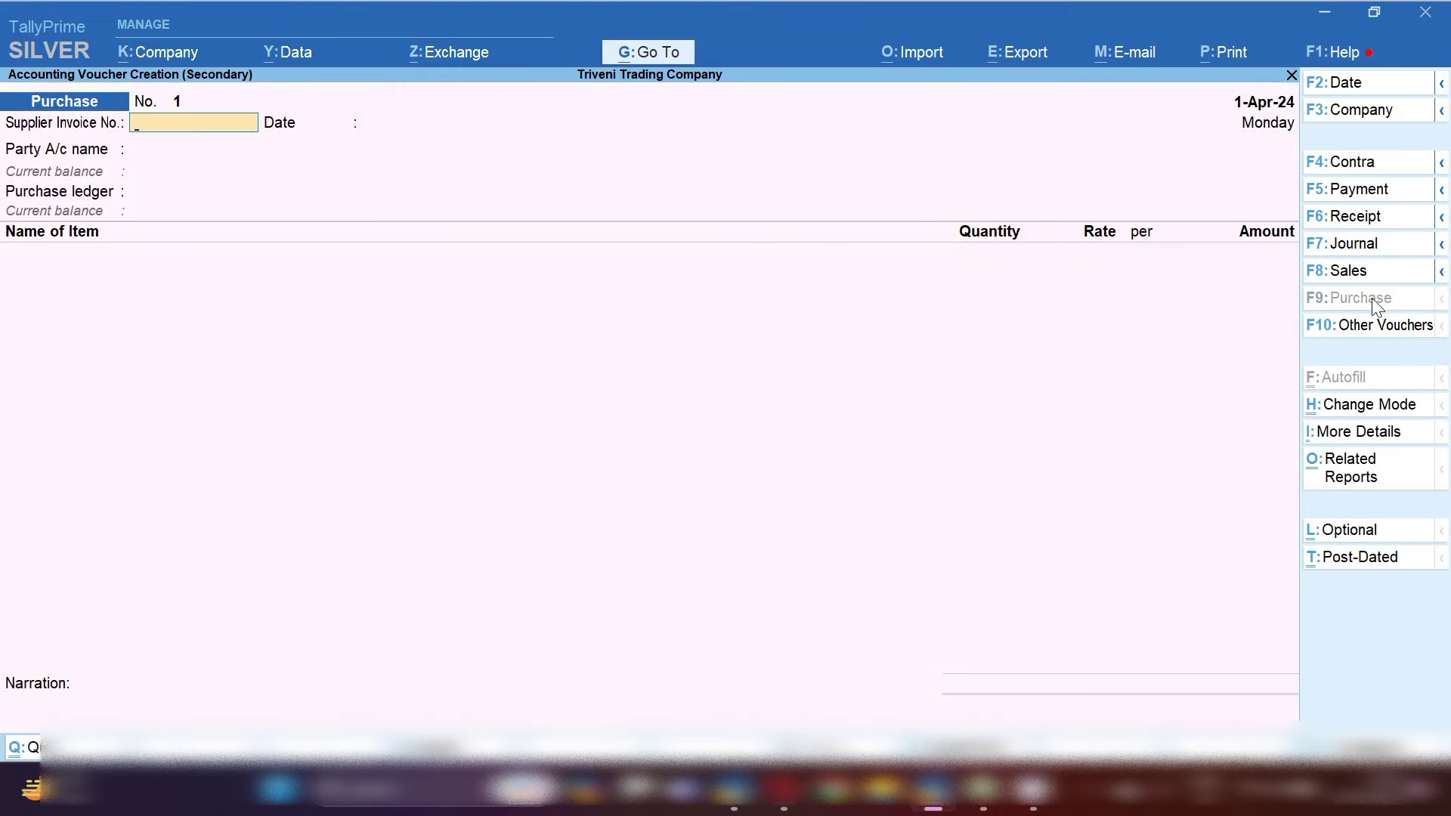
Set the purchase voucher's supplier invoice number to 123 and keep the invoice date at 1-Apr-24.
{"action": "key", "text": "F2"}
{"action": "key", "text": "Escape"}
{"action": "key", "text": "Escape"}
{"action": "type", "text": "123"}
{"action": "key", "text": "Return"}
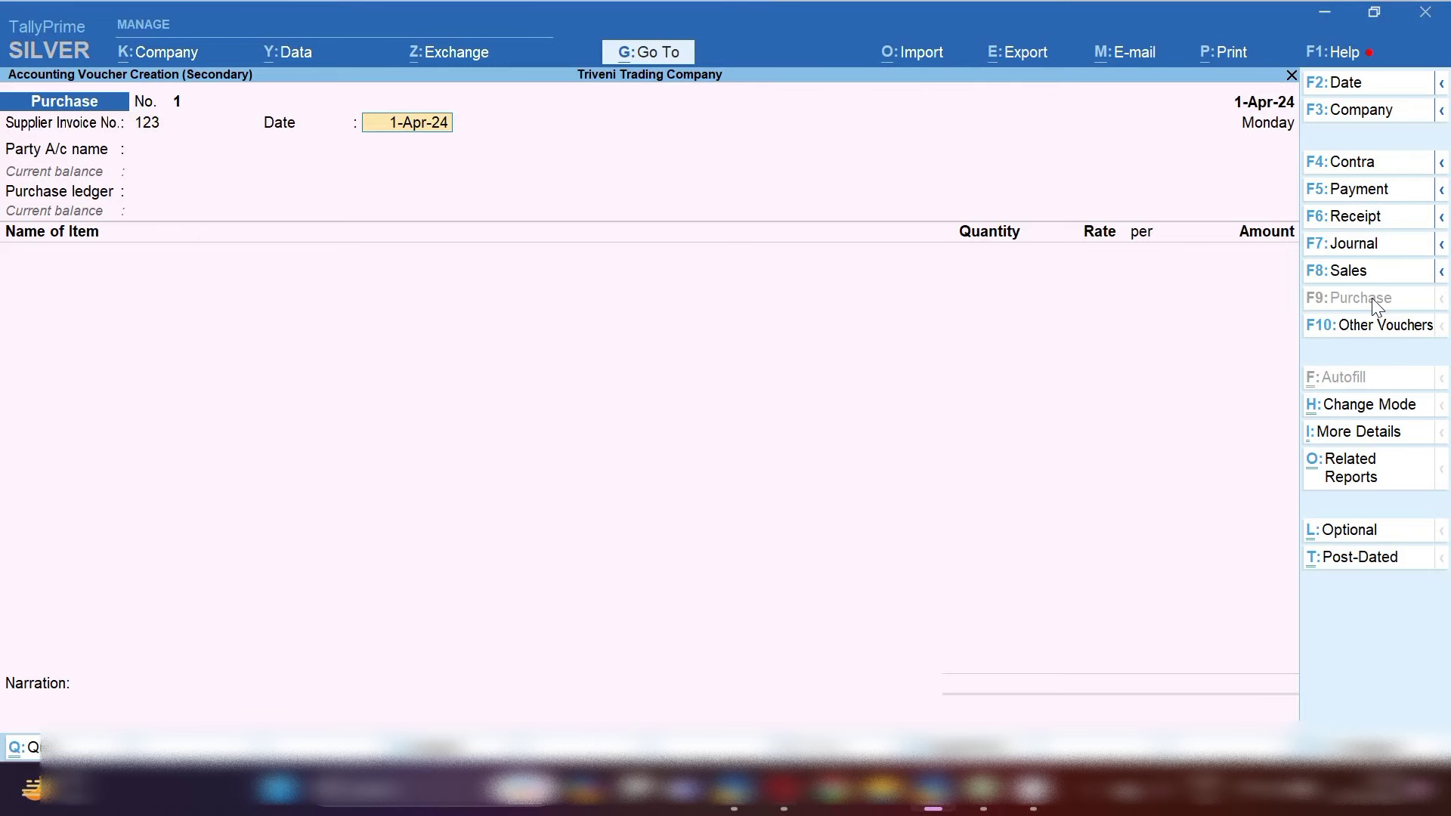
{"action": "key", "text": "Return"}
Select Cash as the purchase party, accept the default receipt and party details, and use Purchase Account as the ledger.
{"action": "type", "text": "Cas"}
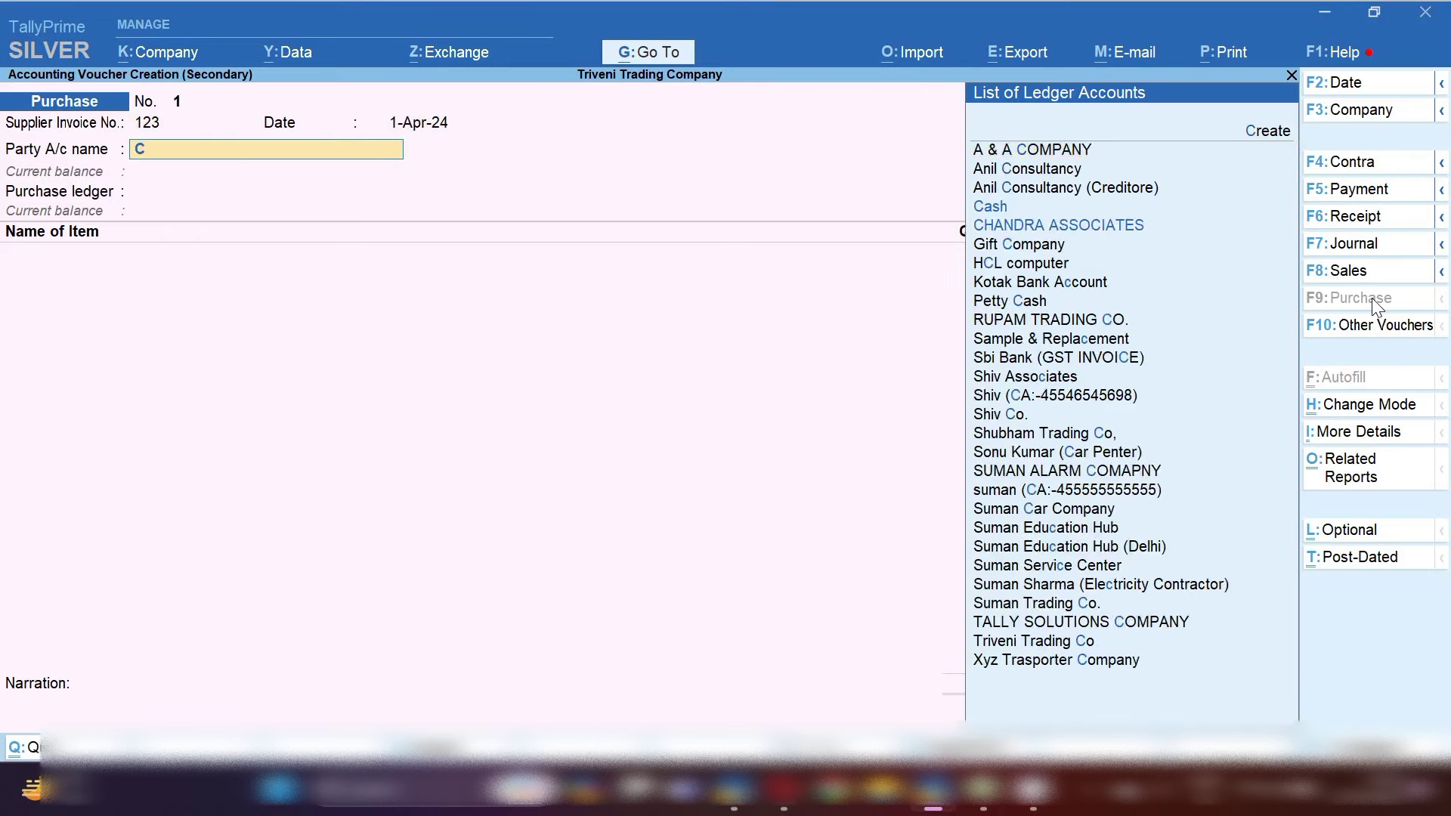
{"action": "key", "text": "Return"}
{"action": "key", "text": "Return"}
{"action": "key", "text": "Return"}
{"action": "key", "text": "Return"}
{"action": "key", "text": "Return"}
{"action": "key", "text": "Return"}
{"action": "key", "text": "Return"}
{"action": "key", "text": "Return"}
{"action": "key", "text": "Return"}
{"action": "key", "text": "Return"}
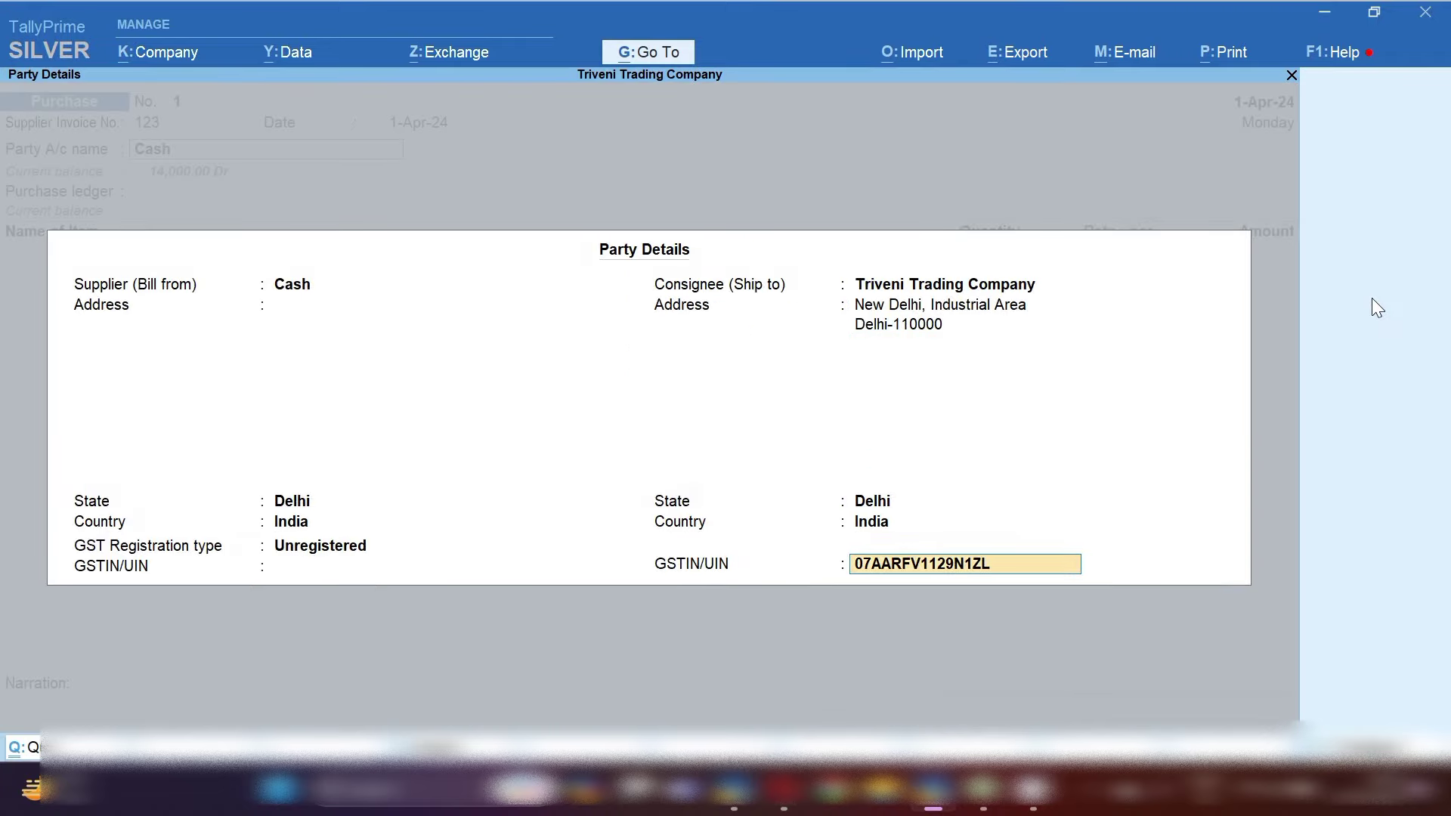
{"action": "key", "text": "Return"}
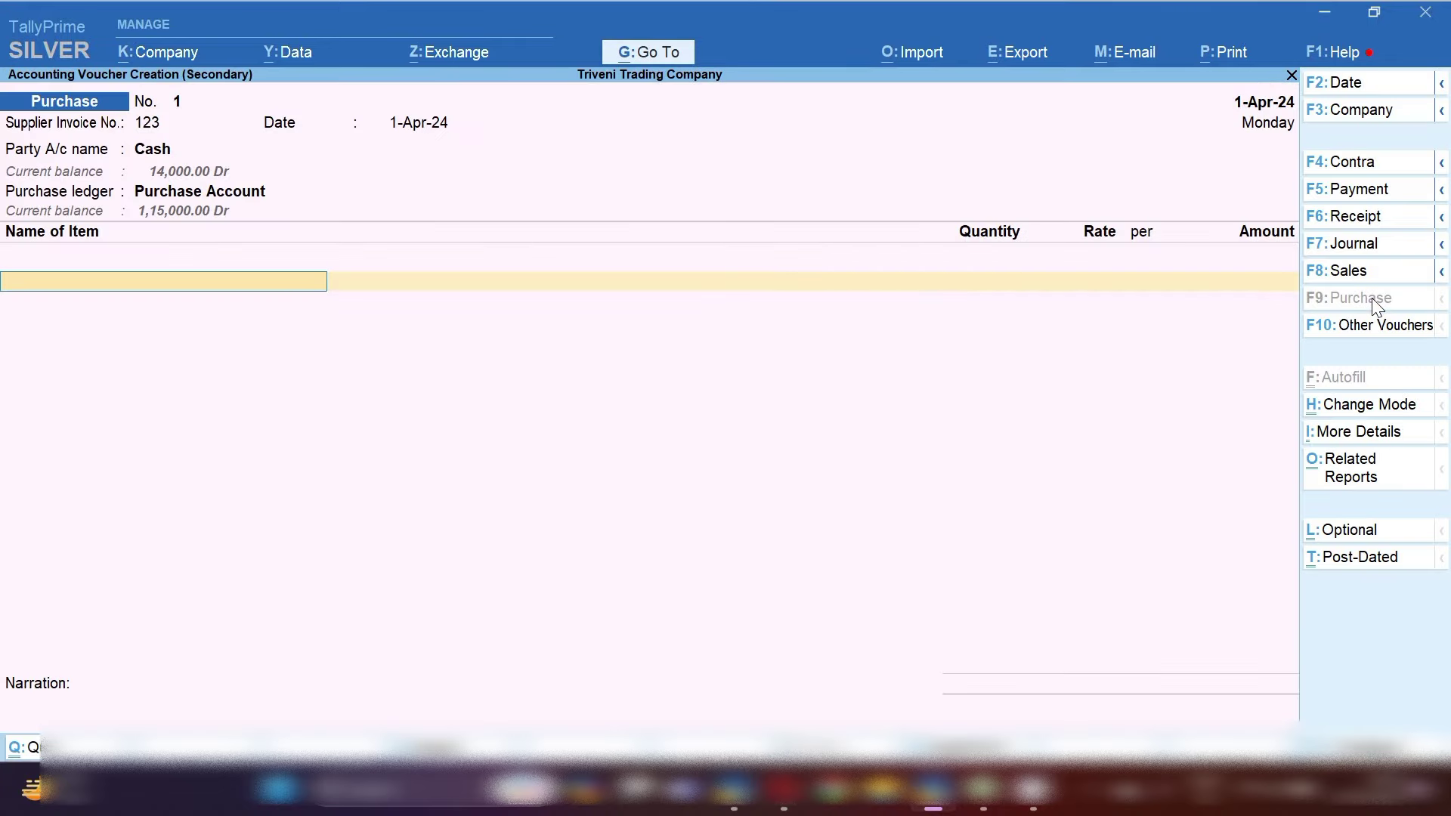
Add Office Board to the purchase with tracking number Not Applicable and an amount of 2,000, and save the voucher.
{"action": "type", "text": "Of"}
{"action": "key", "text": "Return"}
{"action": "key", "text": "Return"}
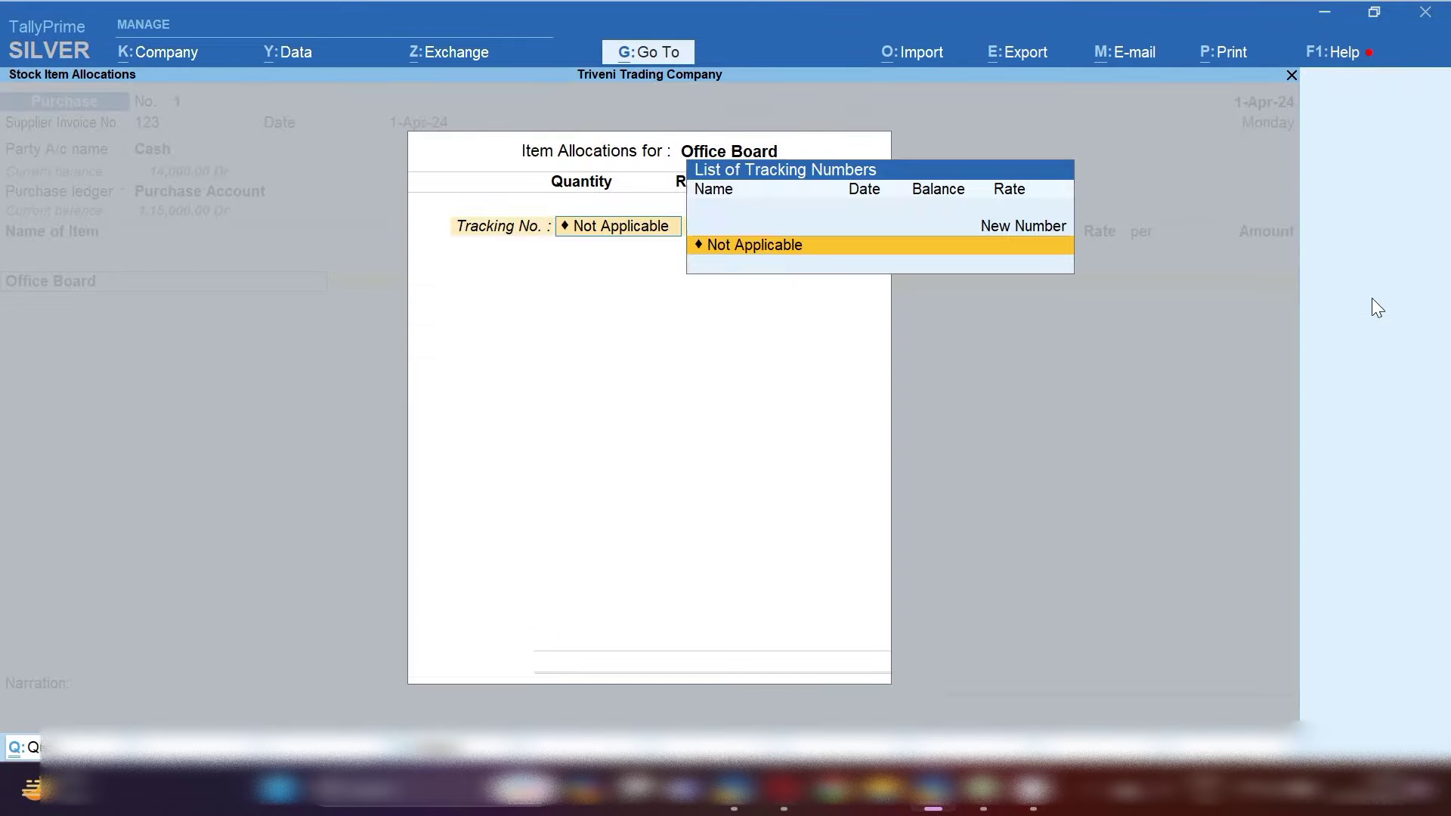
{"action": "key", "text": "Return"}
{"action": "key", "text": "Return"}
{"action": "key", "text": "Return"}
{"action": "type", "text": "2"}
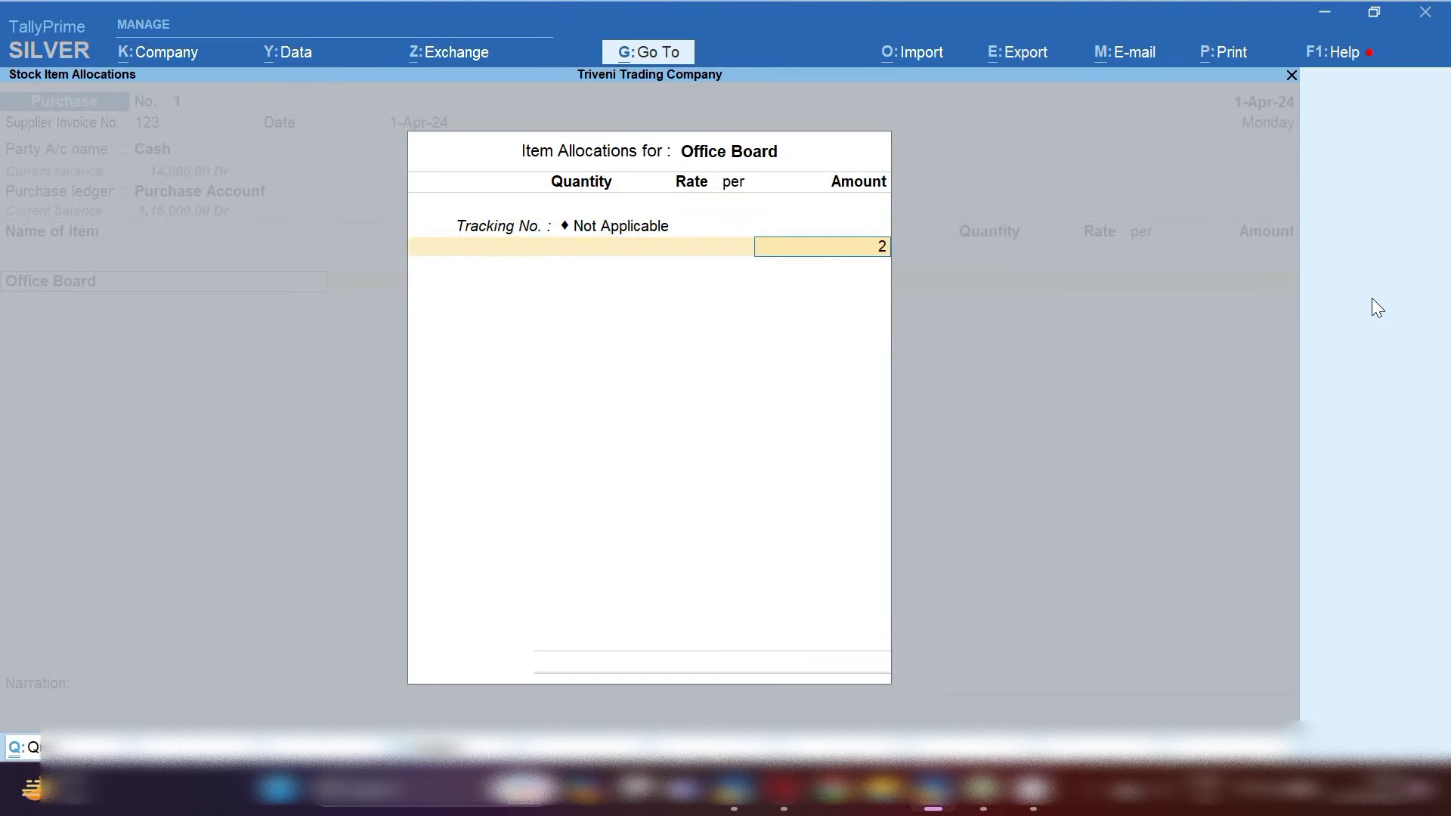
{"action": "type", "text": ",000"}
{"action": "key", "text": "Return"}
{"action": "key", "text": "Return"}
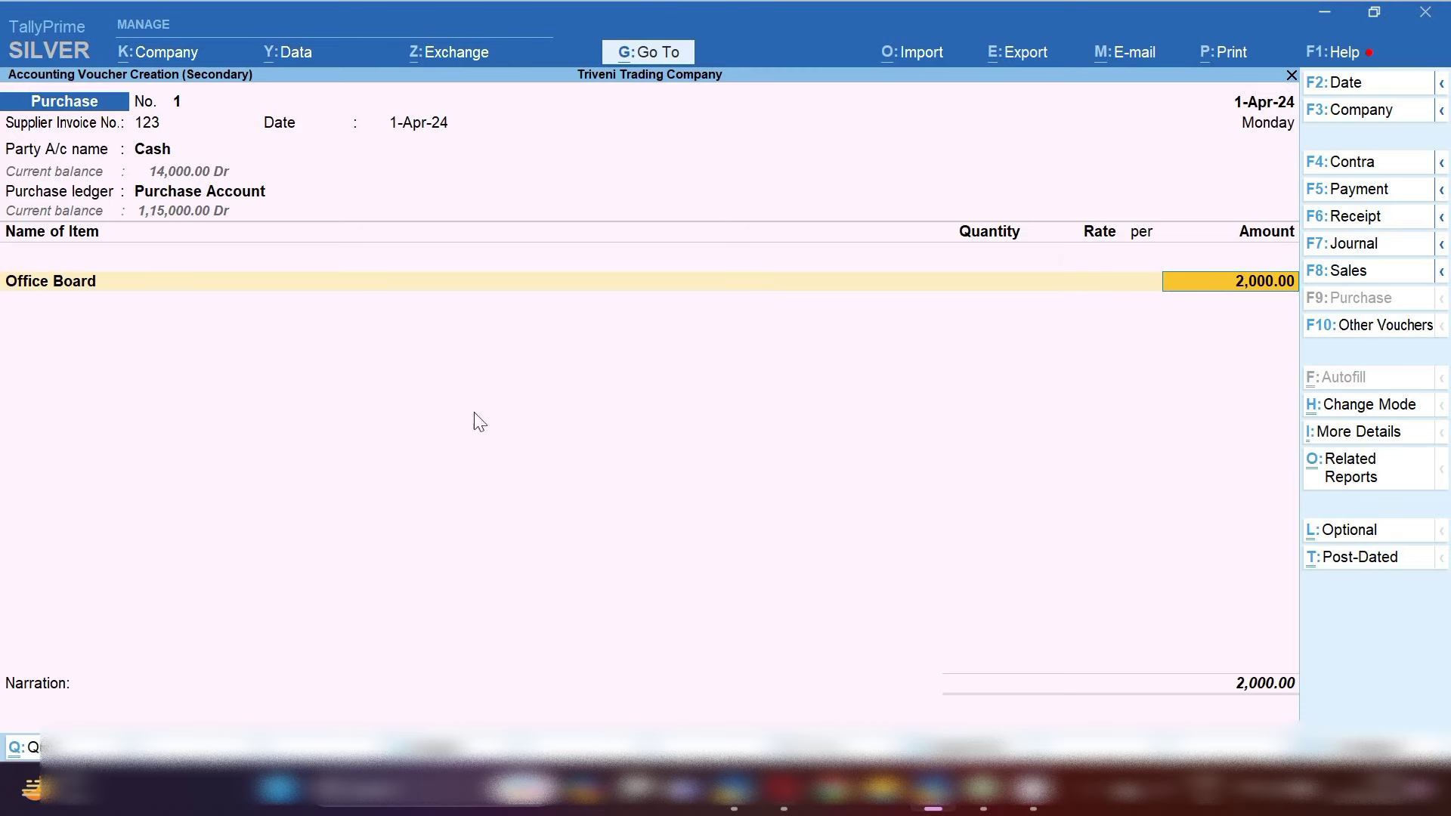
{"action": "key", "text": "ctrl+a"}
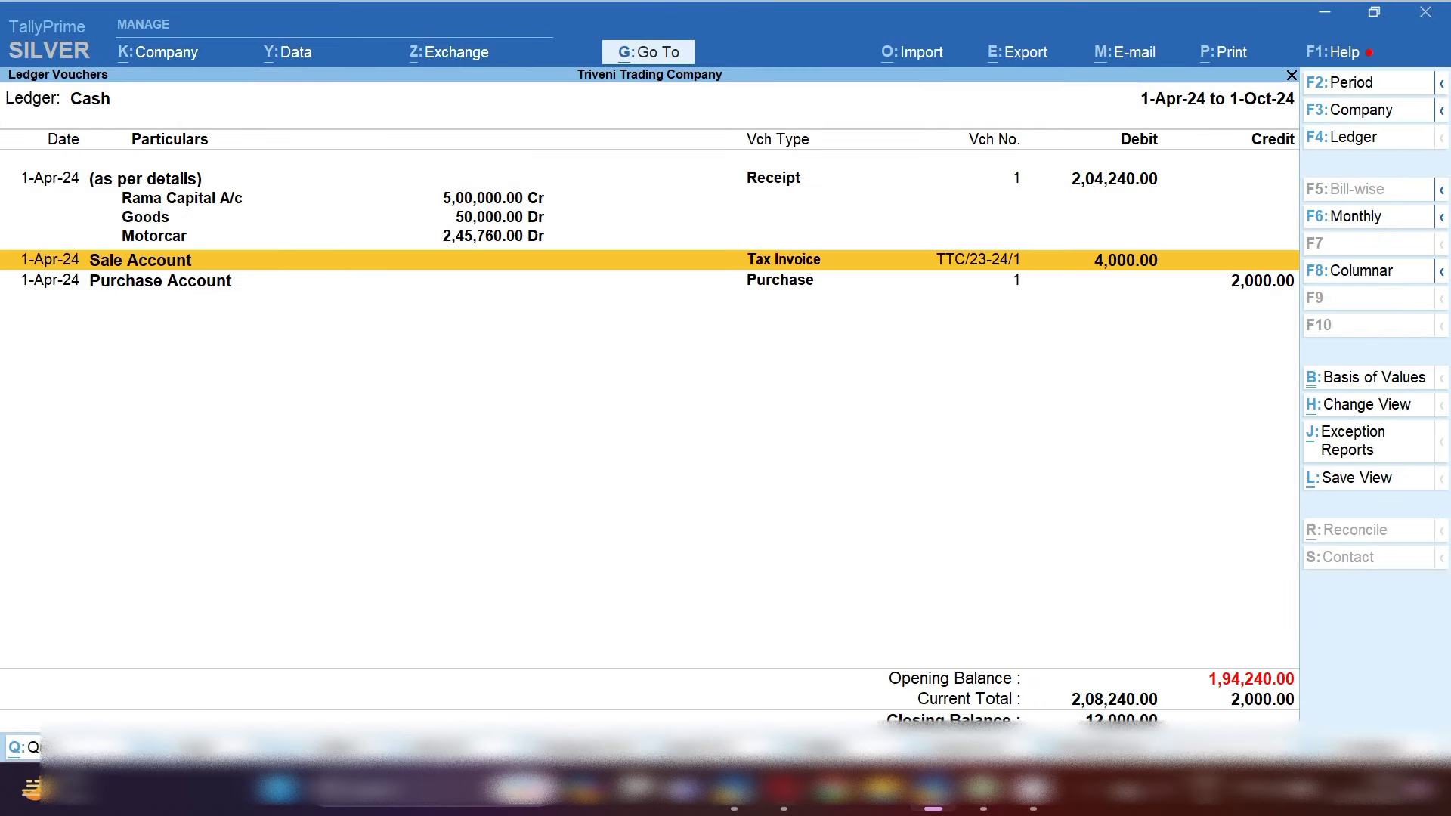
Check the Mar-08 cheque payment in Excel, return to TallyPrime, and start a Payment voucher.
{"action": "mouse_move", "coordinate": [983, 790]}
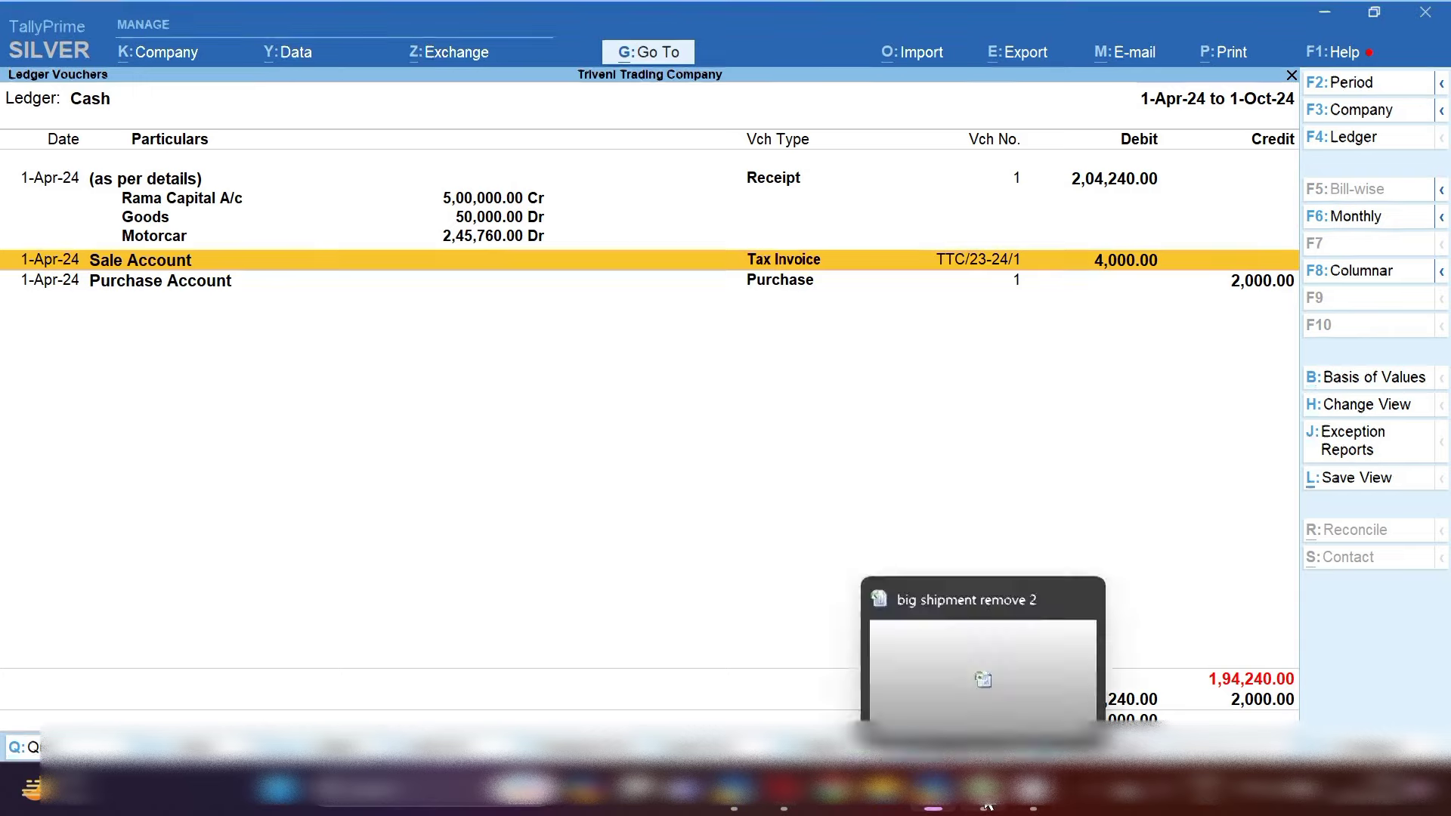
{"action": "left_click", "coordinate": [1013, 715]}
{"action": "left_click", "coordinate": [1156, 351]}
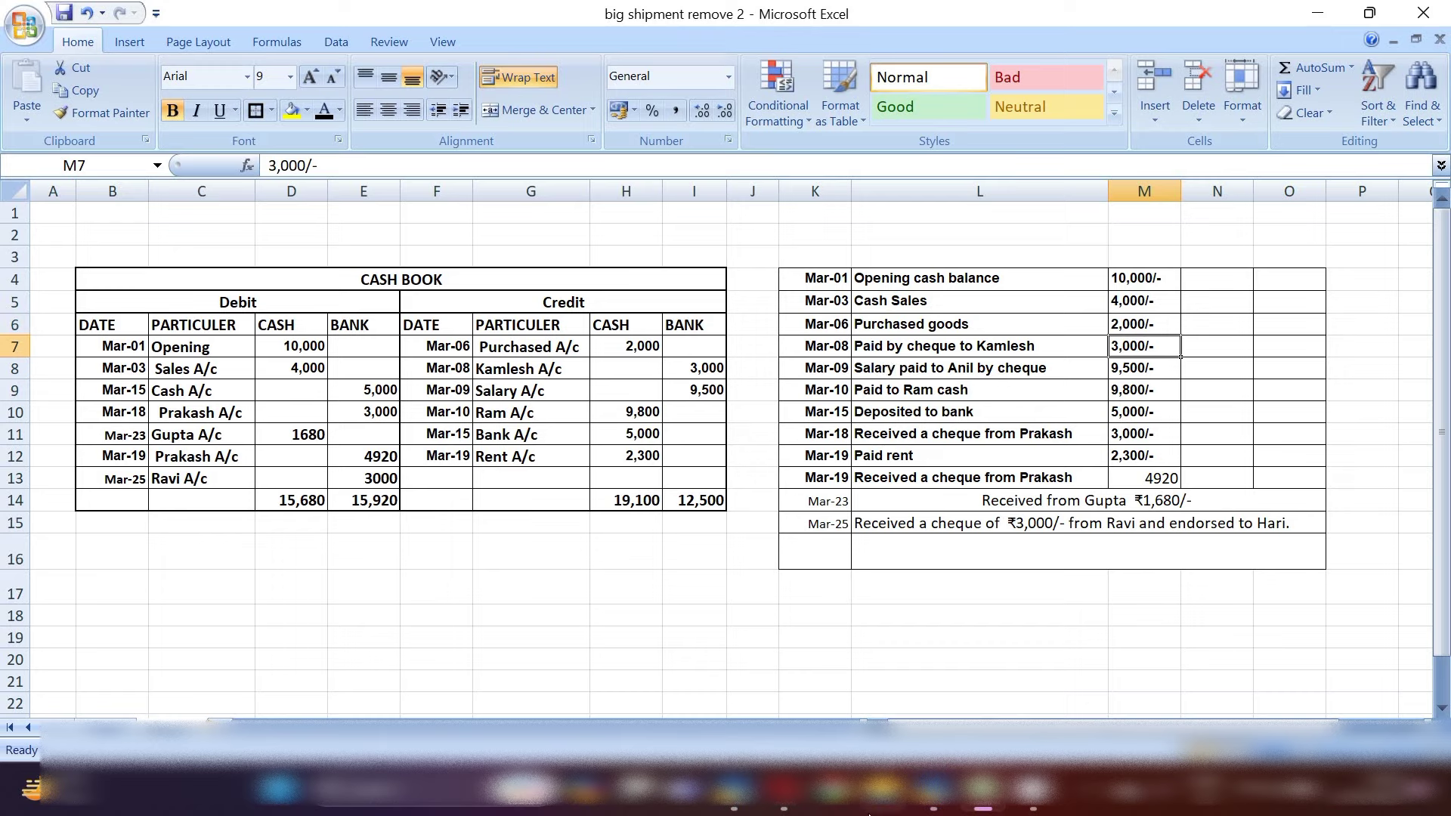
{"action": "left_click", "coordinate": [934, 790]}
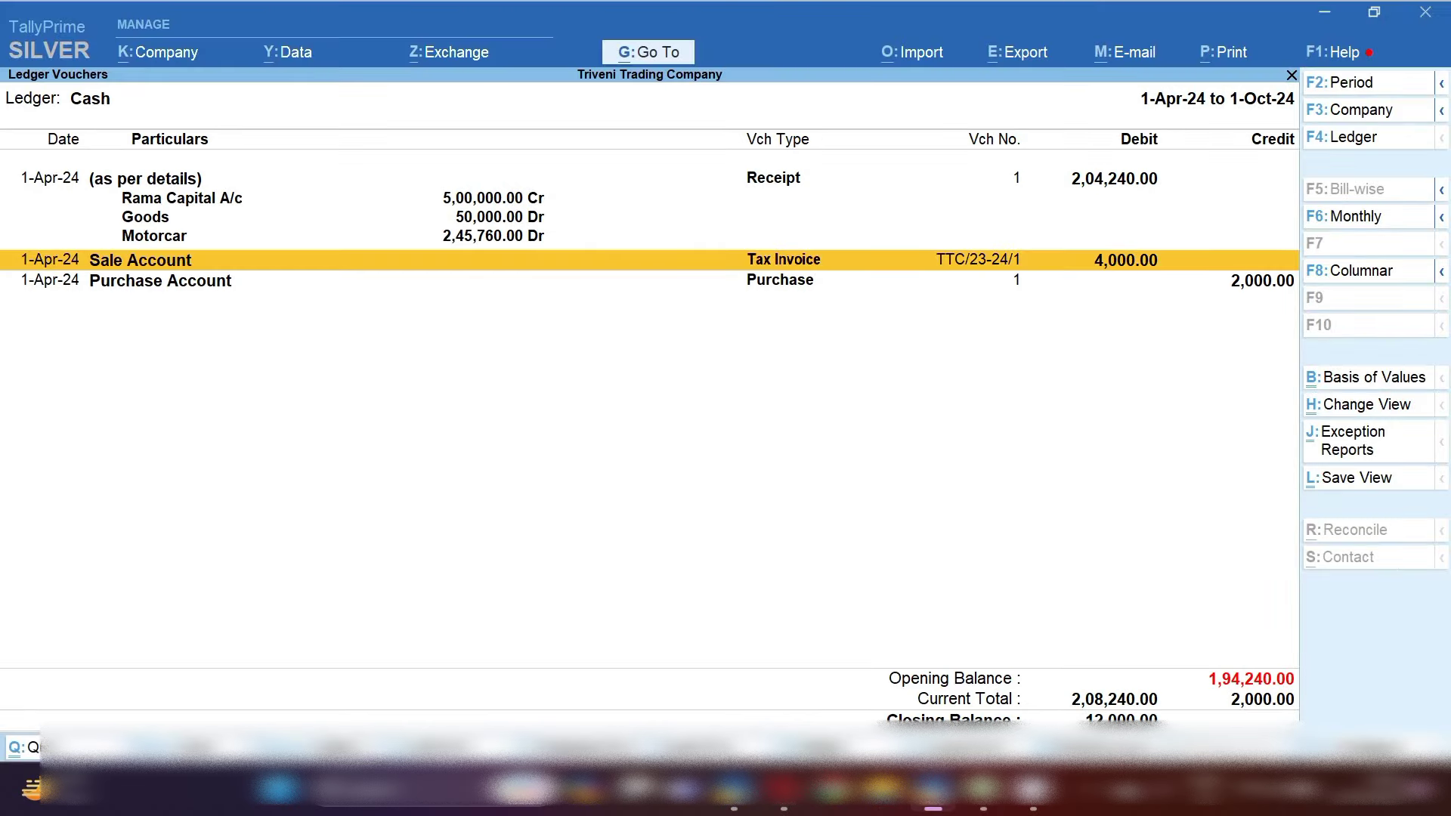
{"action": "key", "text": "Down"}
{"action": "key", "text": "alt+a"}
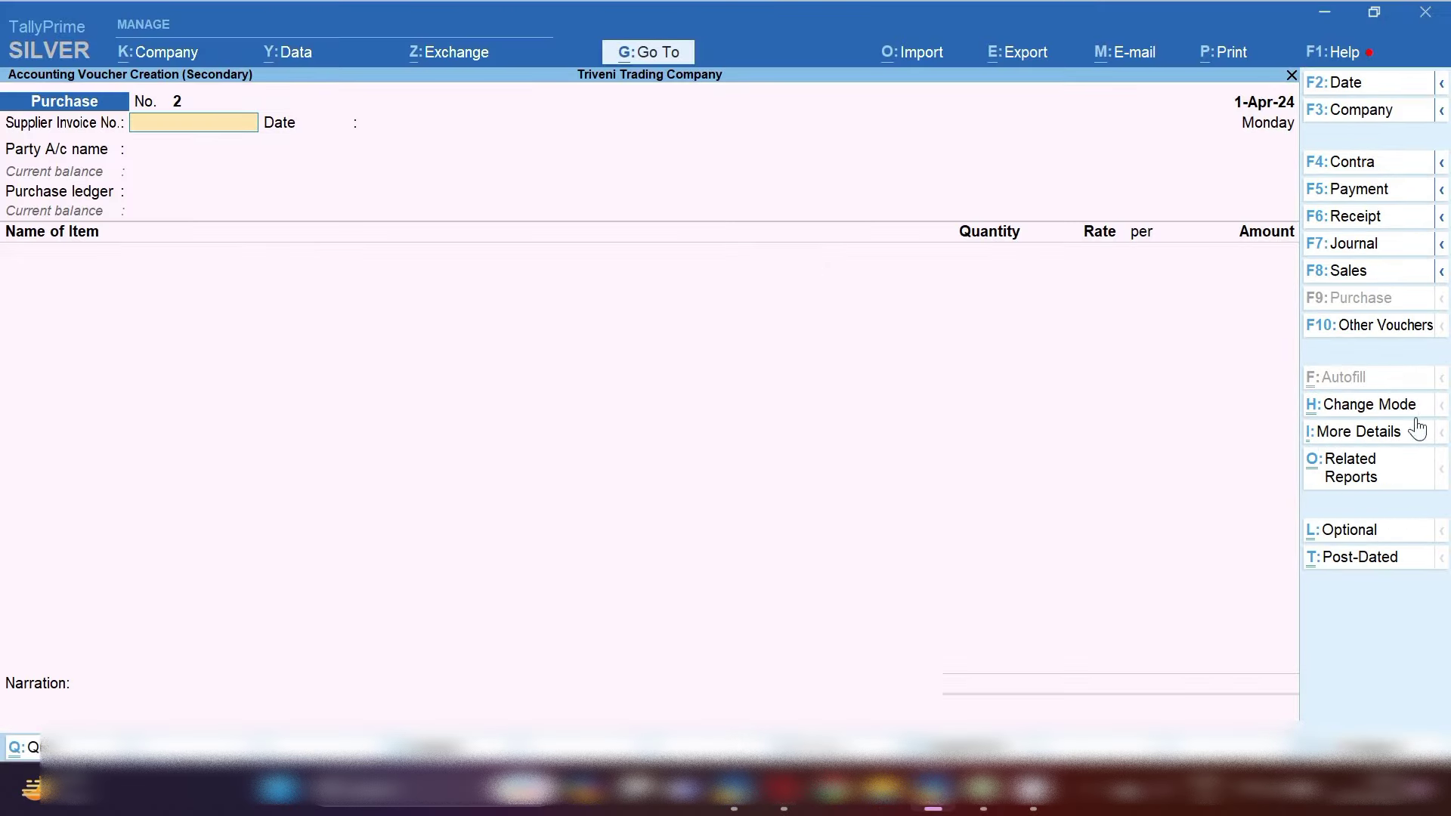
{"action": "left_click", "coordinate": [1386, 194]}
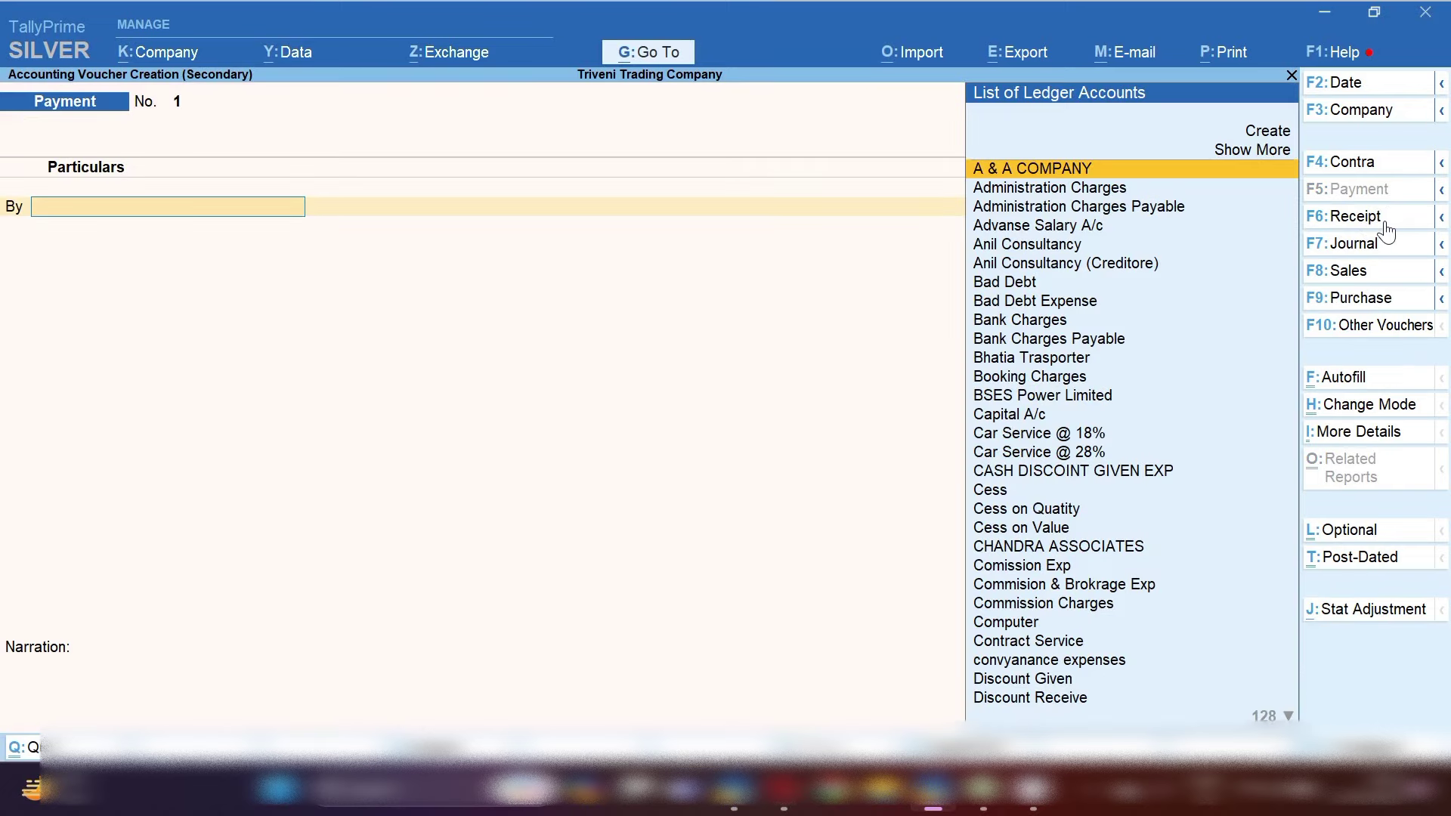
Create a ledger with the cheque payee's name under Sundry Creditors and use it as the payment voucher's debit account.
{"action": "key", "text": "alt+c"}
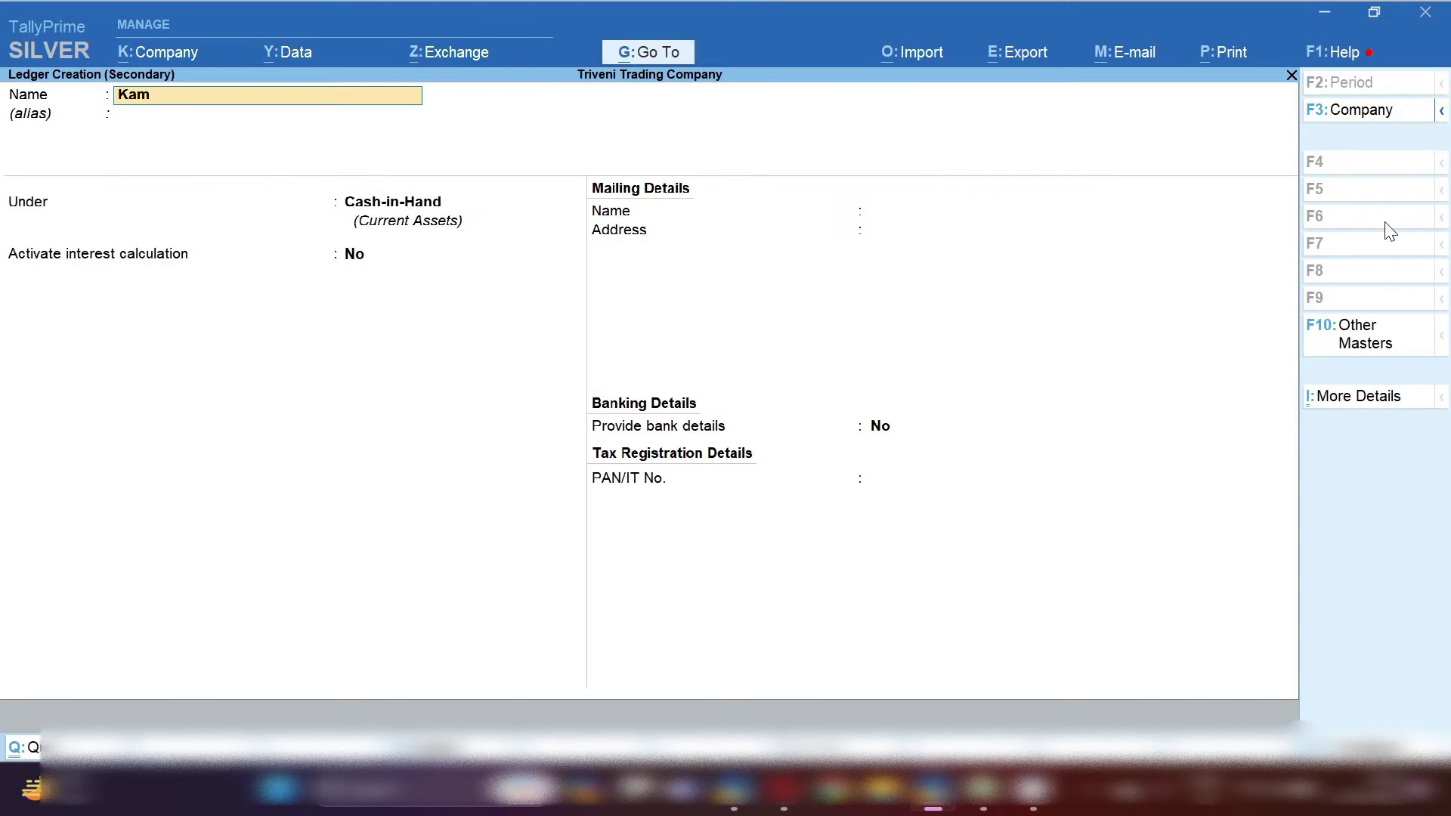
{"action": "type", "text": "Kamlesh"}
{"action": "key", "text": "Return"}
{"action": "key", "text": "Return"}
{"action": "type", "text": "Sun"}
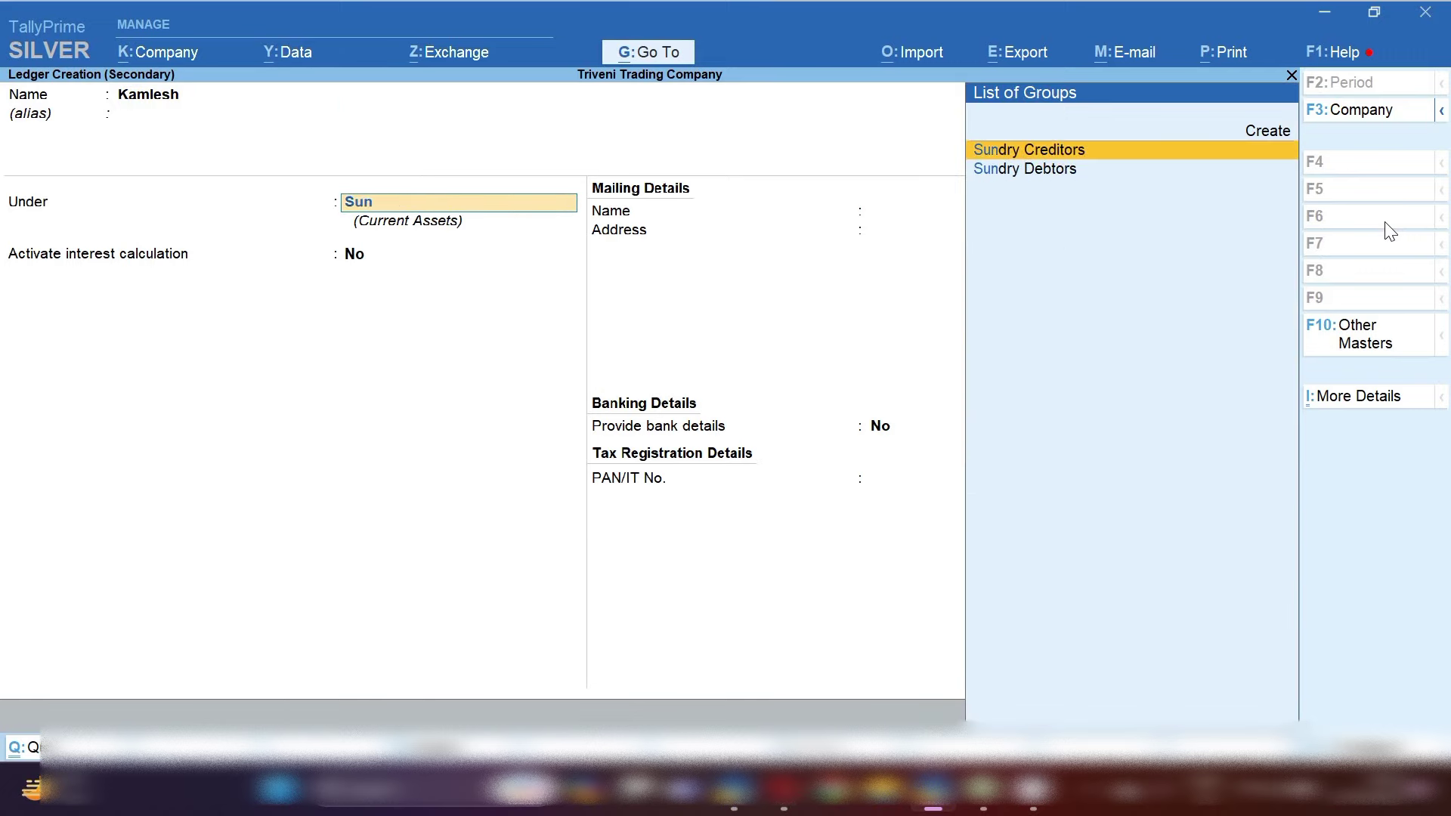
{"action": "key", "text": "Return"}
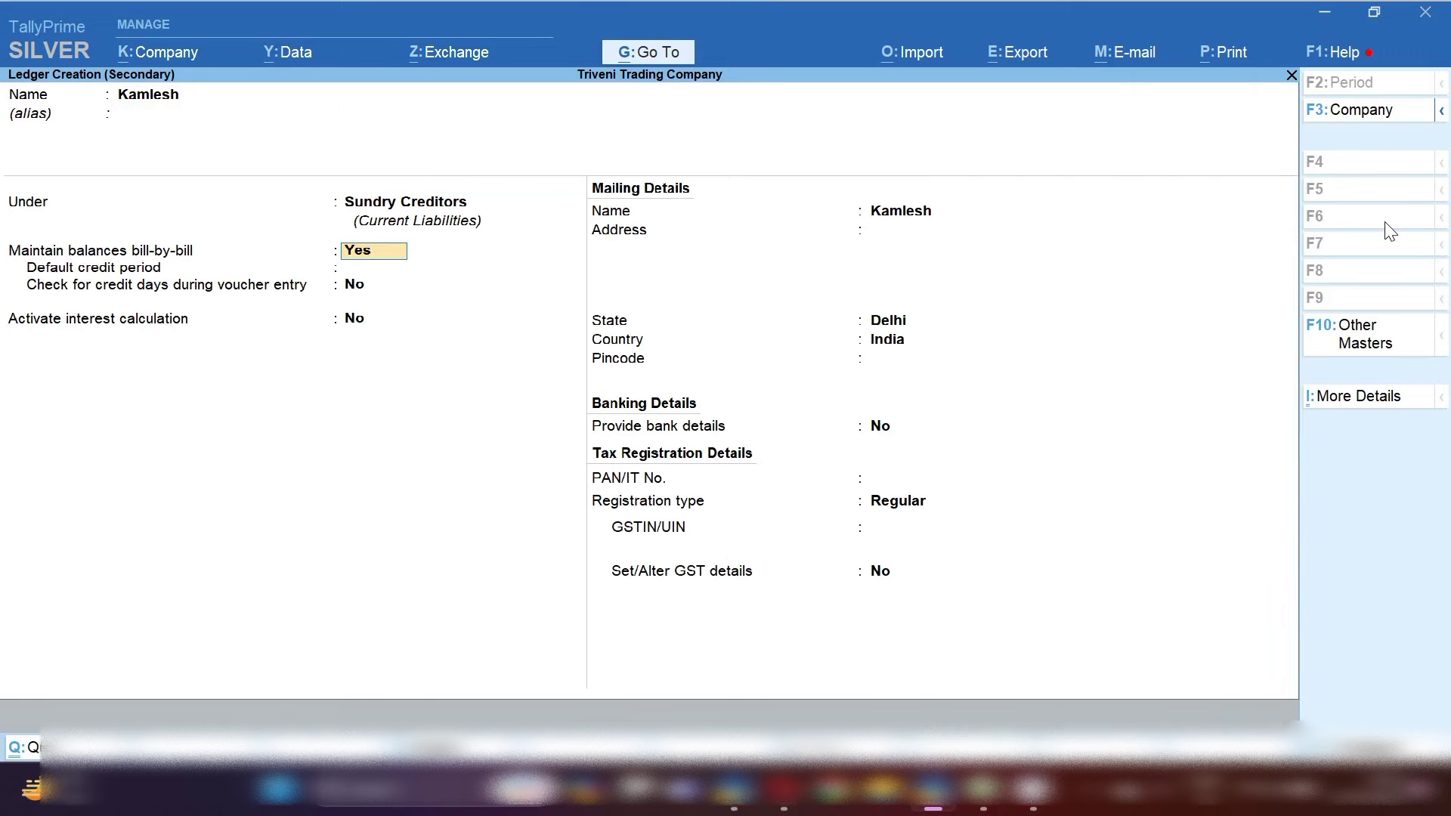
{"action": "key", "text": "ctrl+a"}
{"action": "key", "text": "Return"}
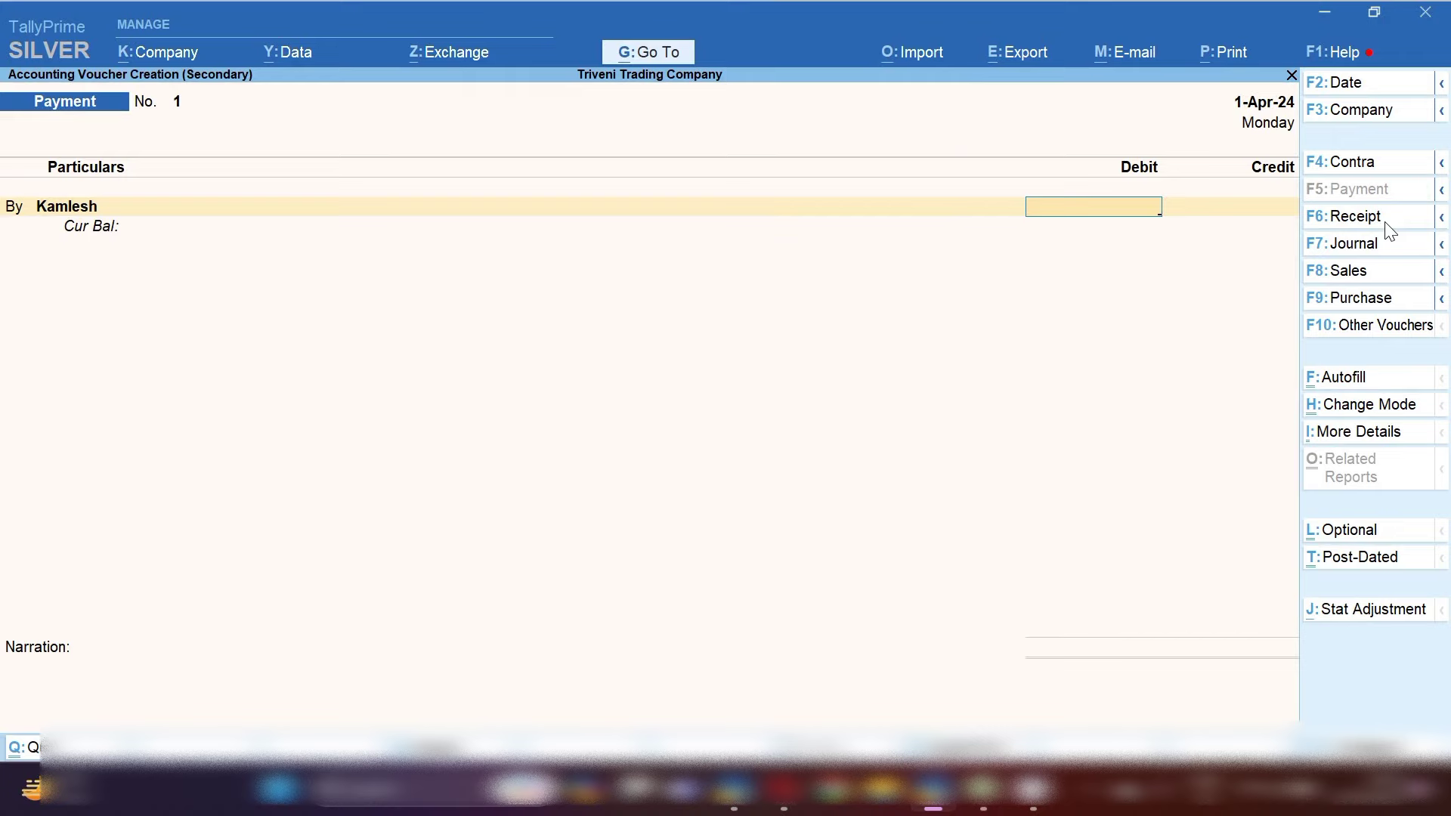
Check the Mar-08 amount in Excel, return to TallyPrime, and debit 3,000 with bill-wise details as New Ref 1.
{"action": "left_click", "coordinate": [983, 790]}
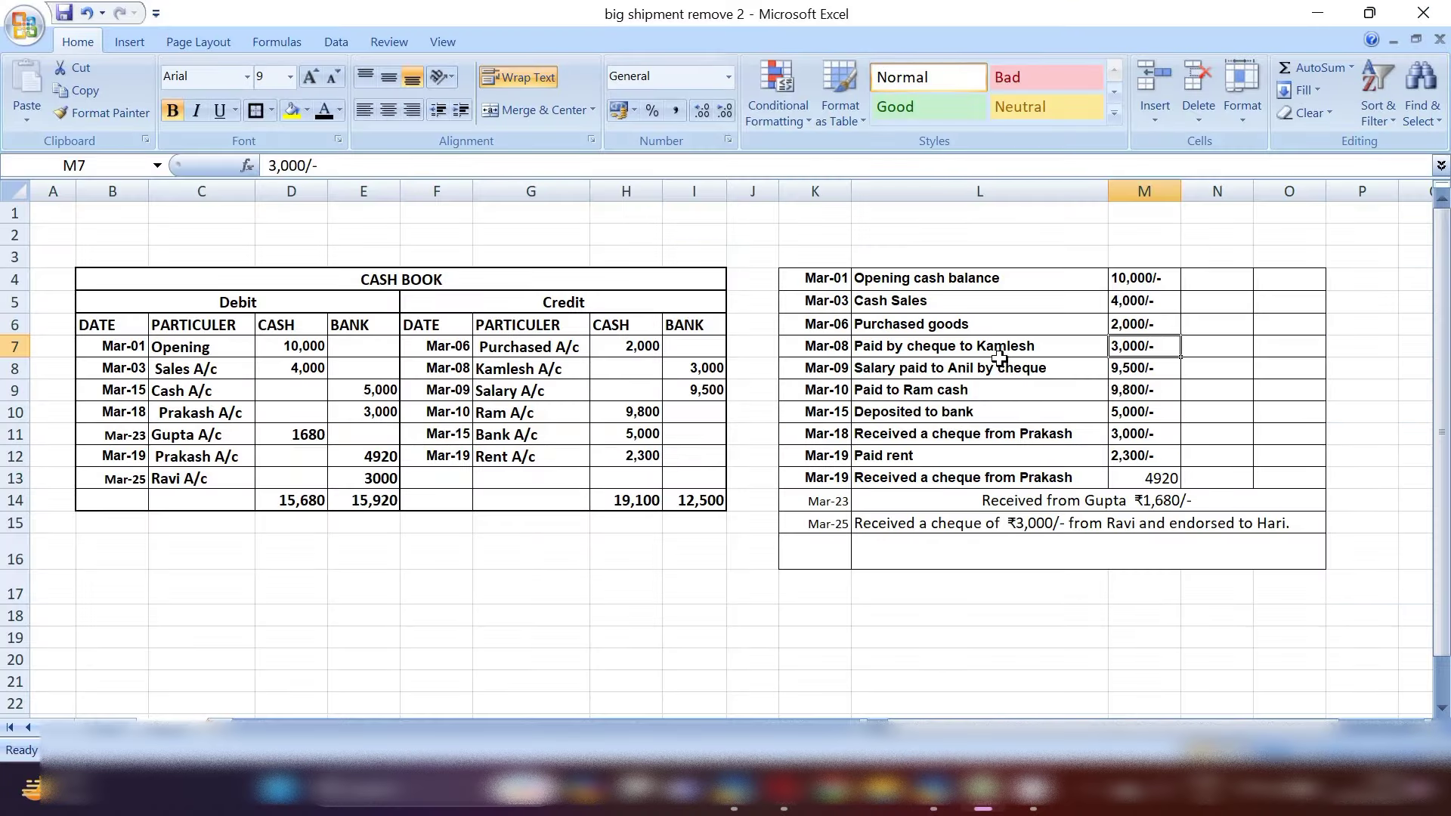
{"action": "left_click", "coordinate": [937, 790]}
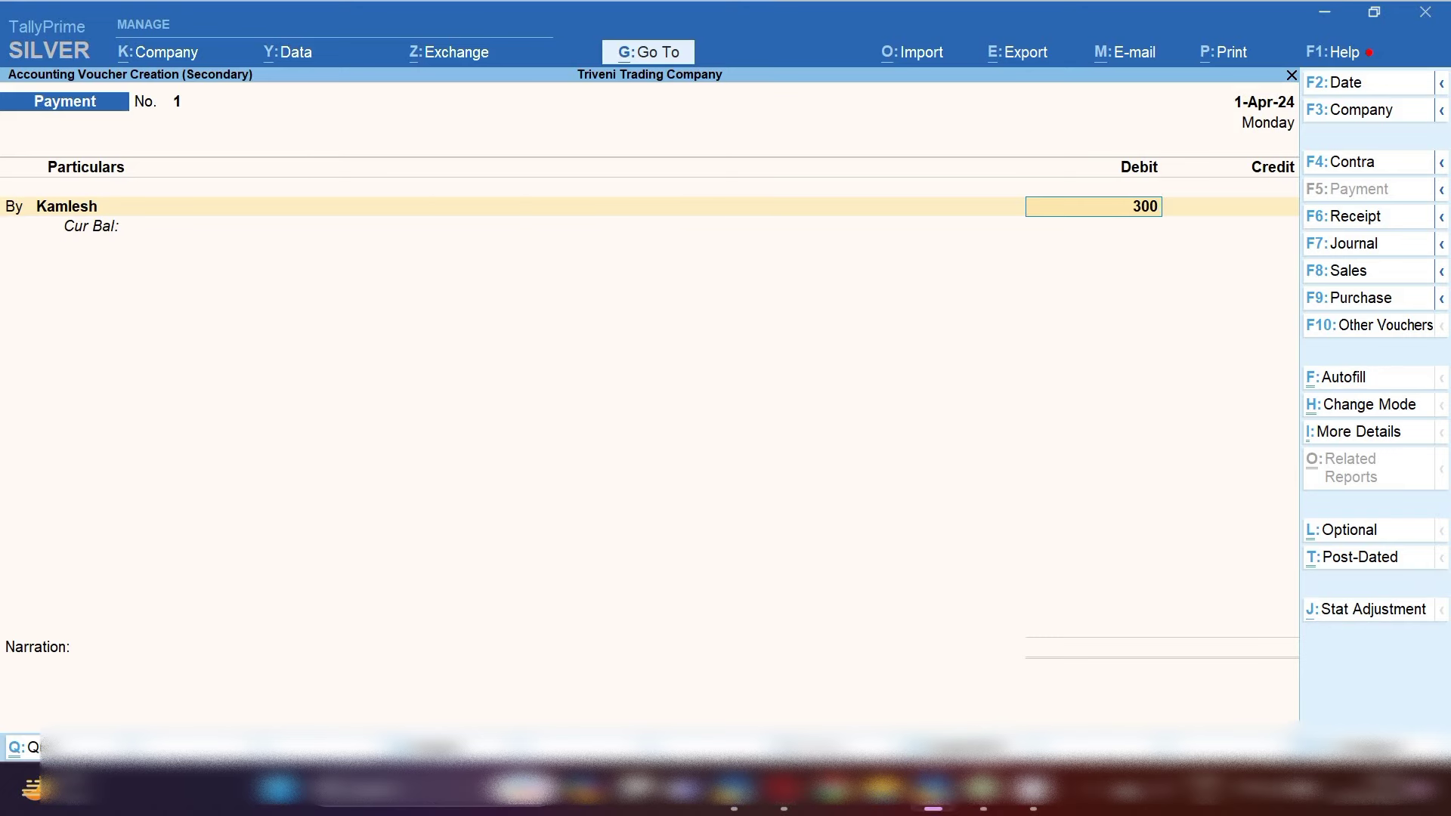
{"action": "key", "text": "Return"}
{"action": "key", "text": "Return"}
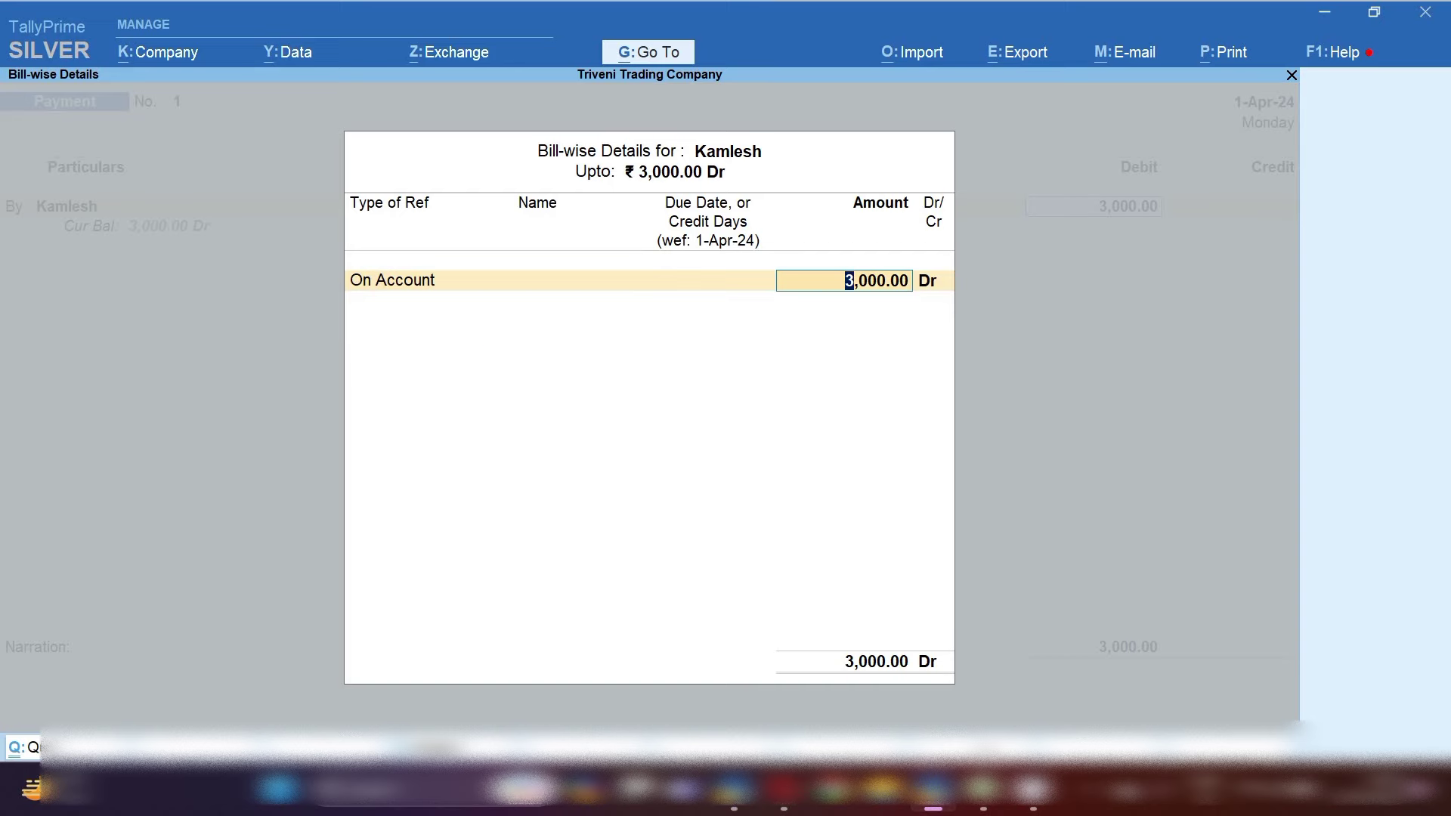
{"action": "key", "text": "BackSpace"}
{"action": "key", "text": "Up"}
{"action": "key", "text": "Return"}
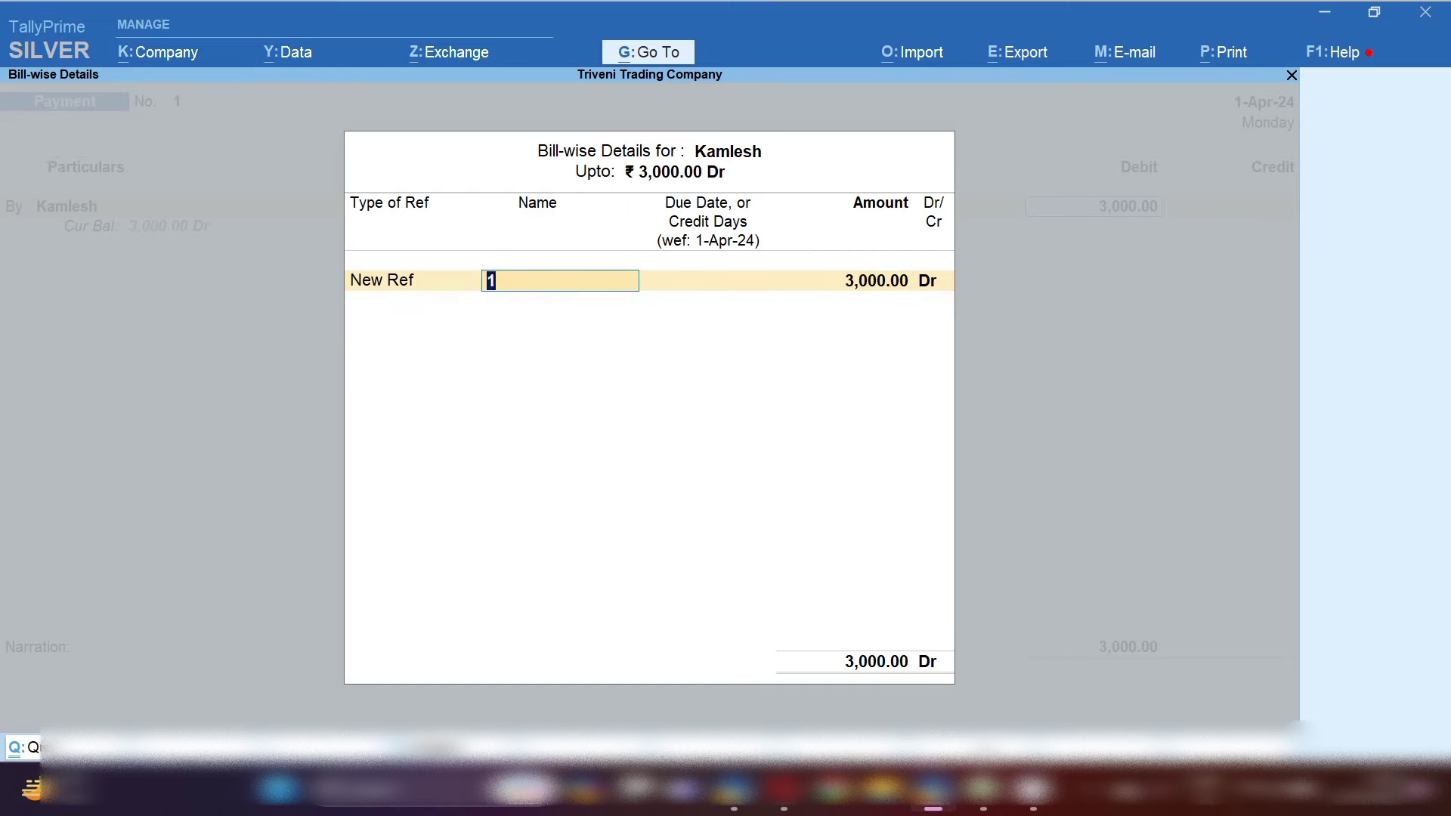
{"action": "key", "text": "Return"}
{"action": "key", "text": "Return"}
{"action": "key", "text": "Return"}
Credit the 3,000 to Sbi Bank by cheque with cheque range Not Applicable, enter the cheque number, and save the payment voucher.
{"action": "type", "text": "S"}
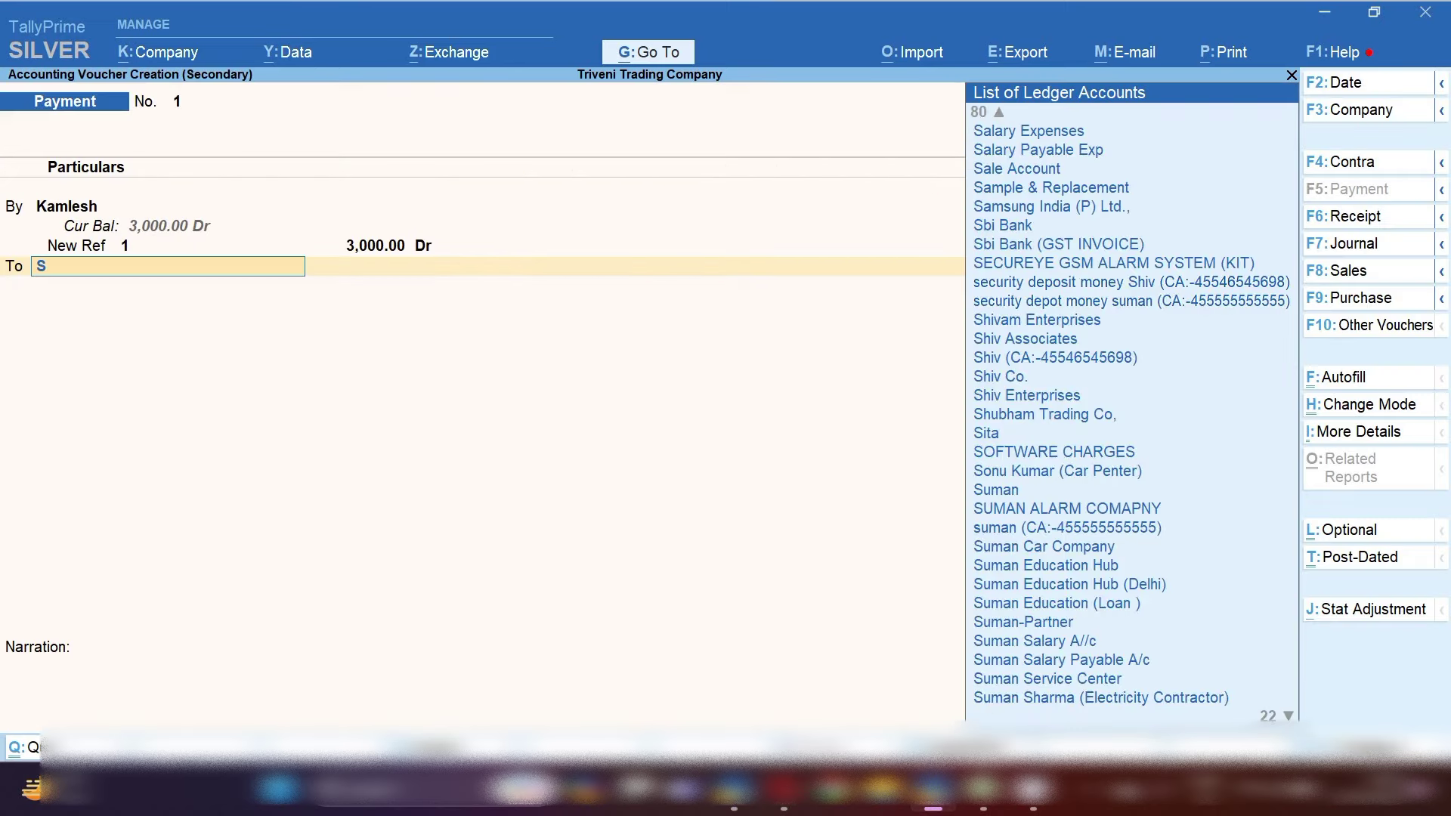
{"action": "type", "text": "b"}
{"action": "key", "text": "Down"}
{"action": "key", "text": "Return"}
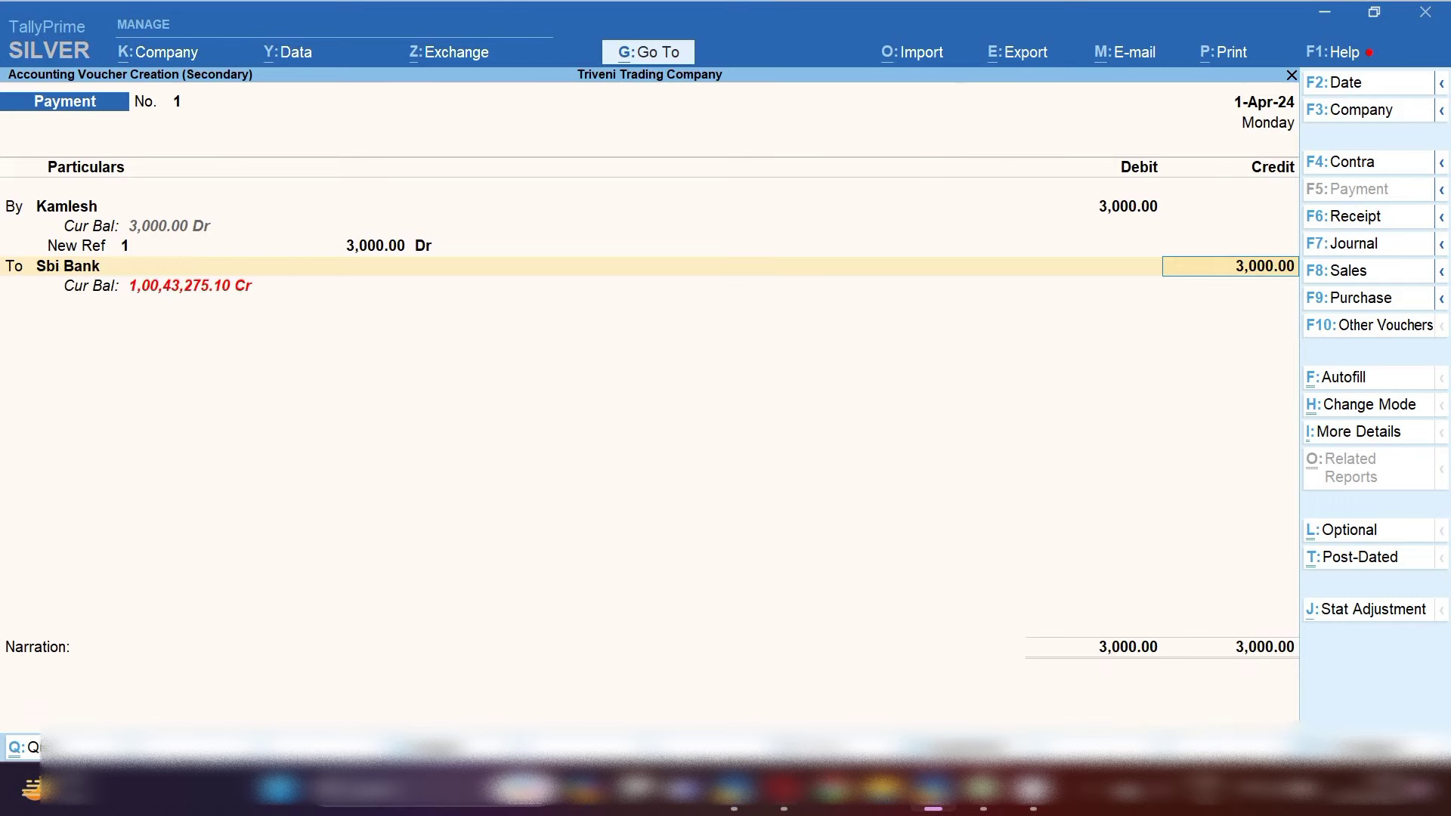
{"action": "key", "text": "Return"}
{"action": "key", "text": "Return"}
{"action": "key", "text": "Return"}
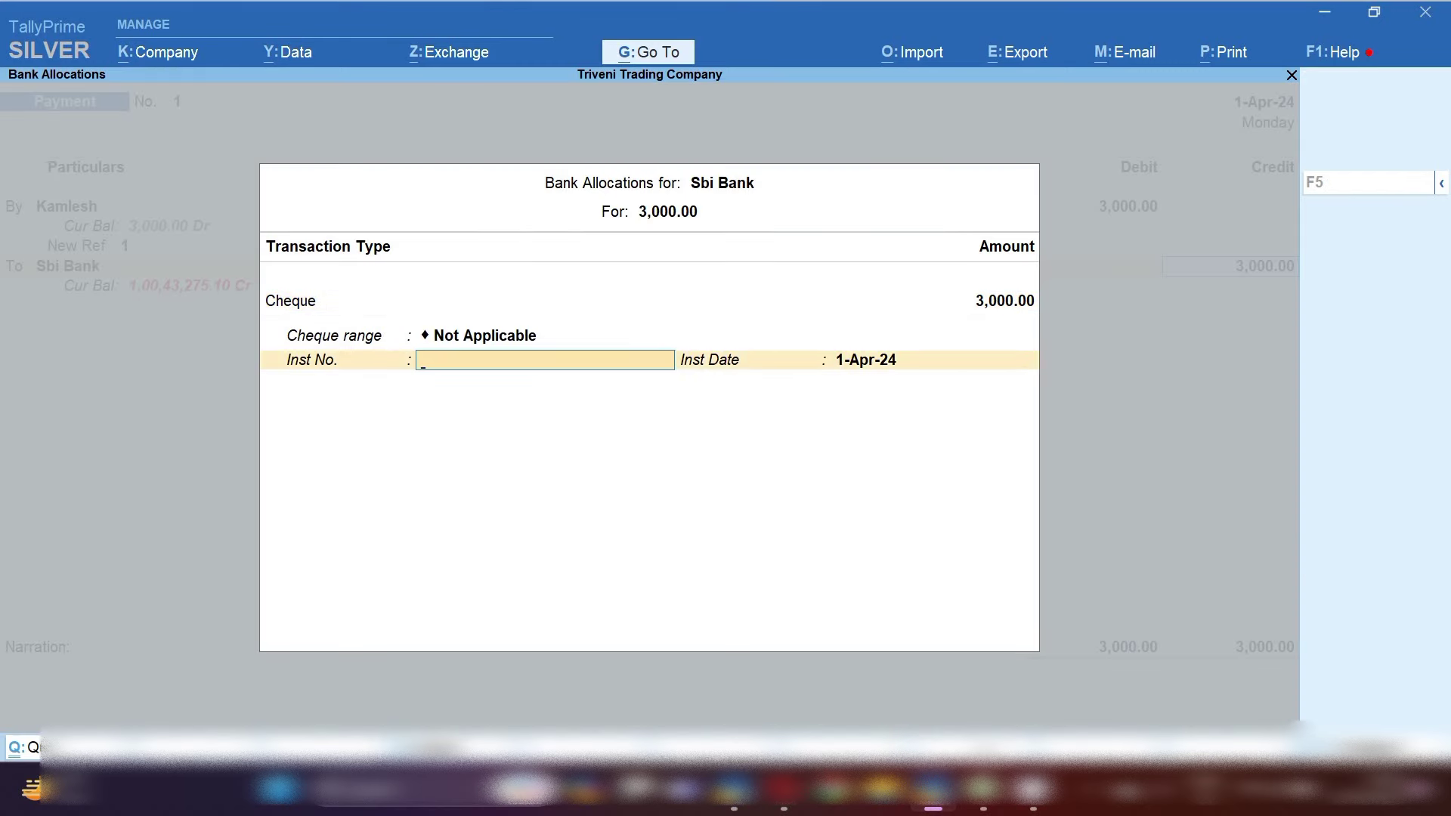
{"action": "type", "text": "698745"}
{"action": "key", "text": "Return"}
{"action": "key", "text": "Return"}
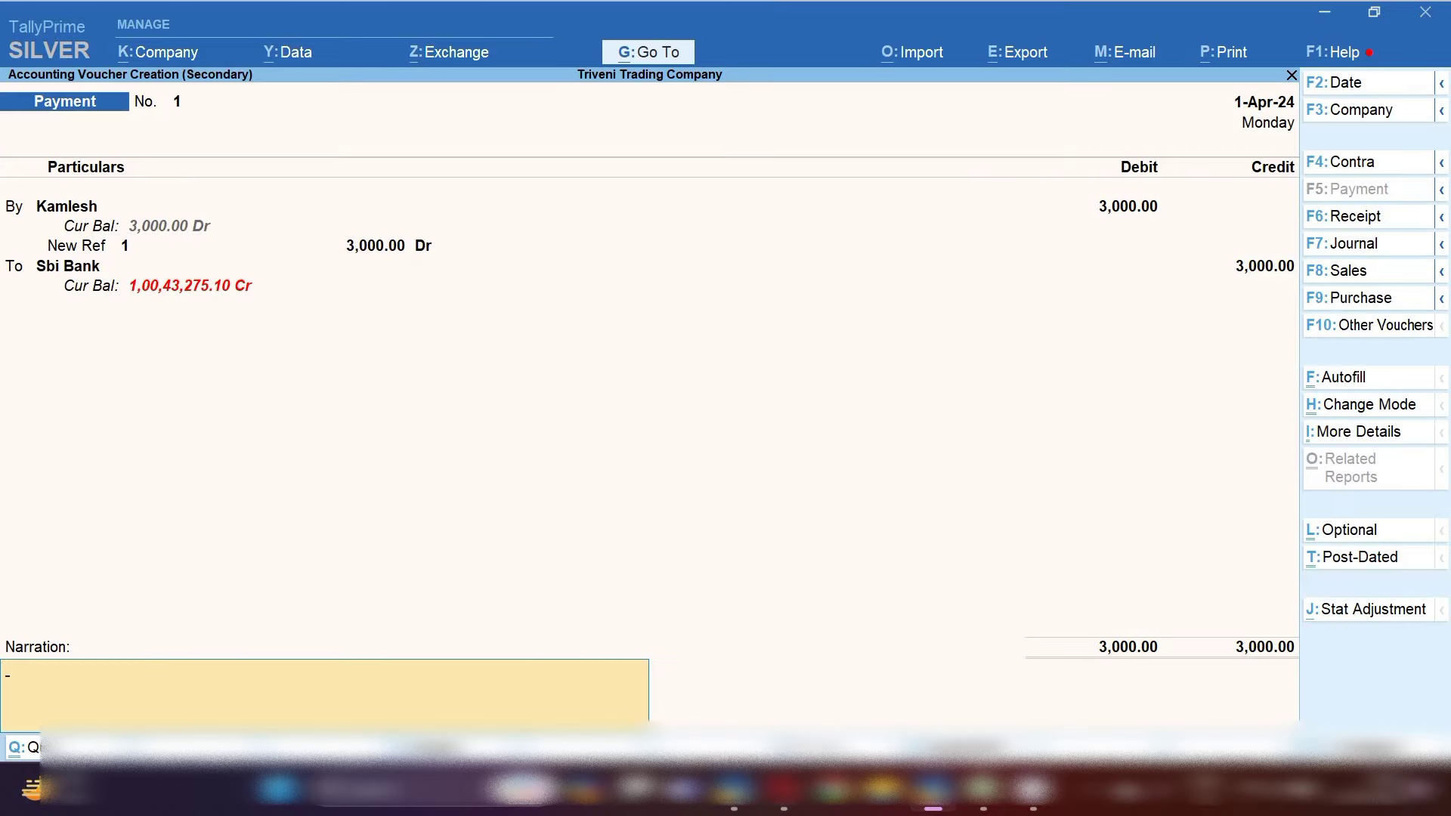
{"action": "key", "text": "ctrl+a"}
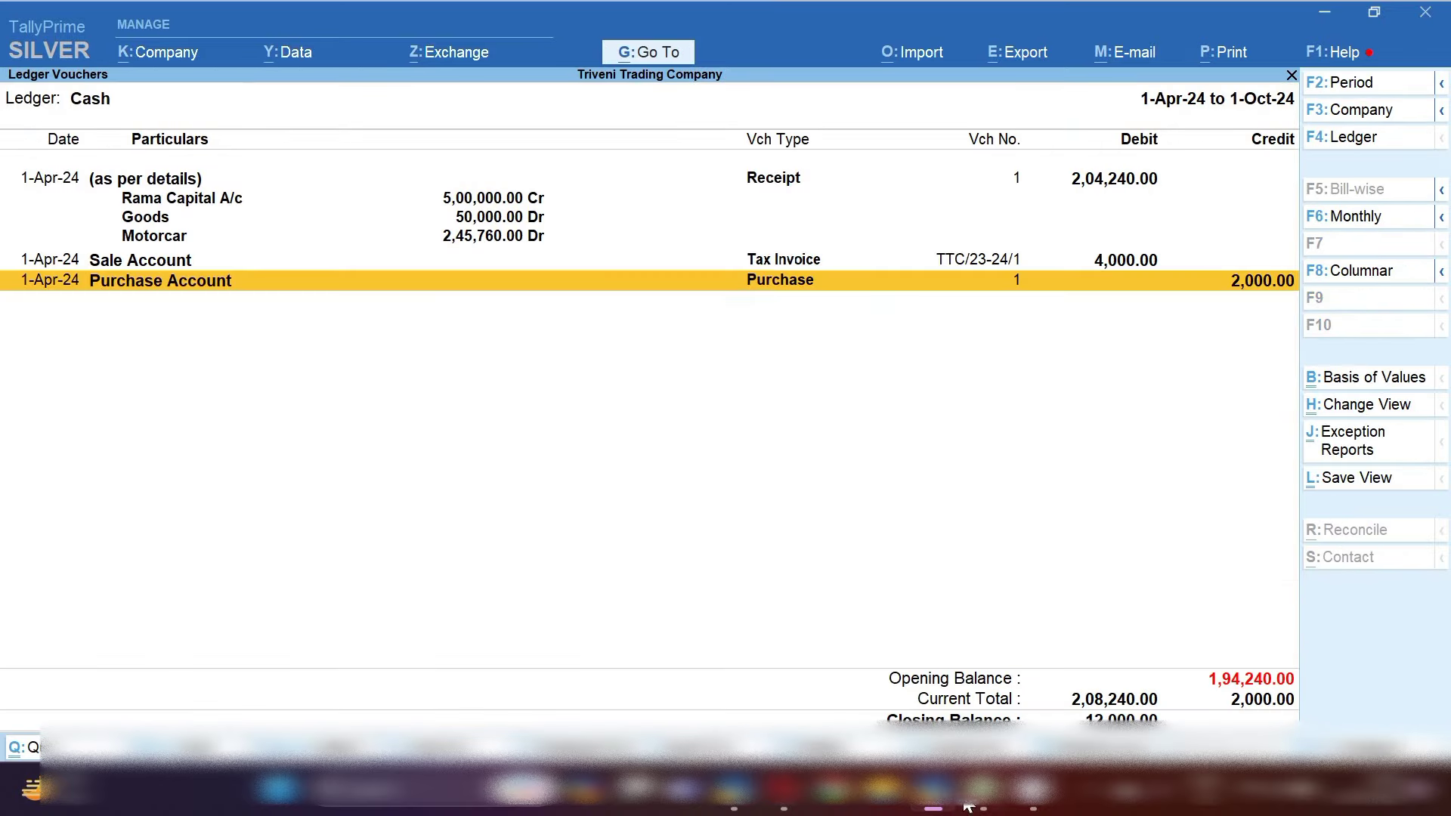
Check the Mar-09 salary payment in Excel, return to TallyPrime, and start another Payment voucher.
{"action": "left_click", "coordinate": [975, 794]}
{"action": "left_click", "coordinate": [1134, 369]}
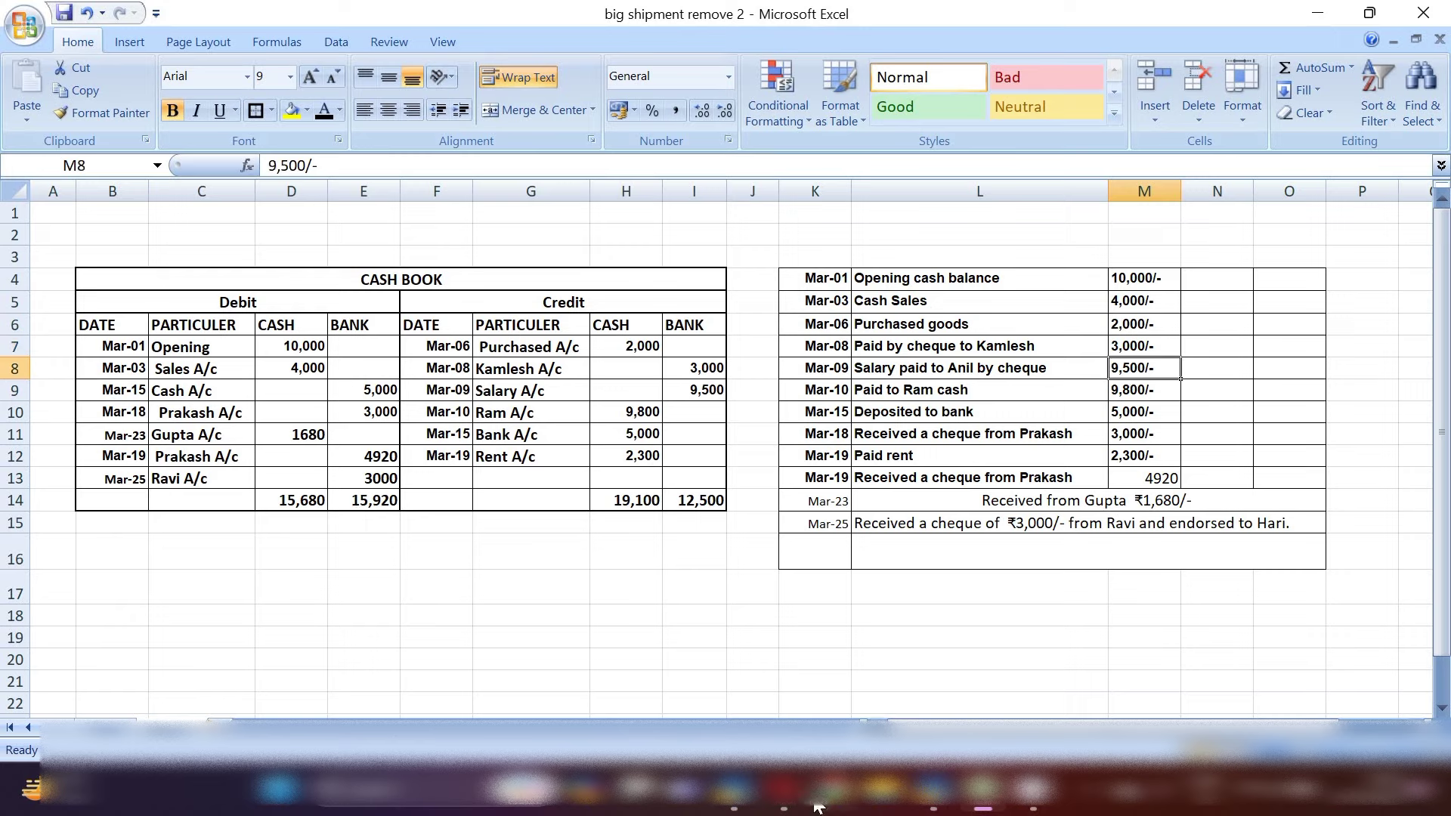
{"action": "left_click", "coordinate": [934, 794]}
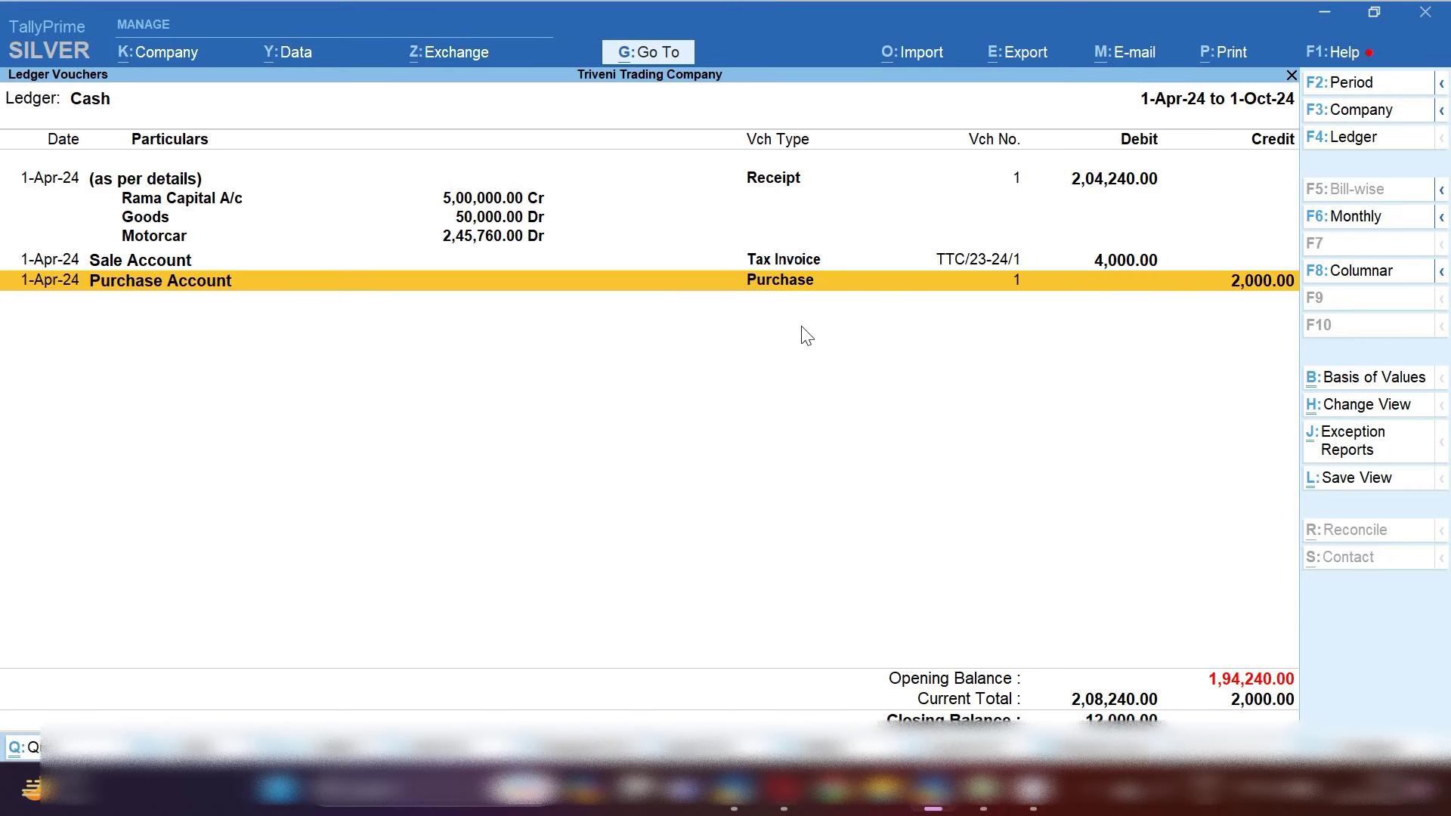
{"action": "key", "text": "alt+a"}
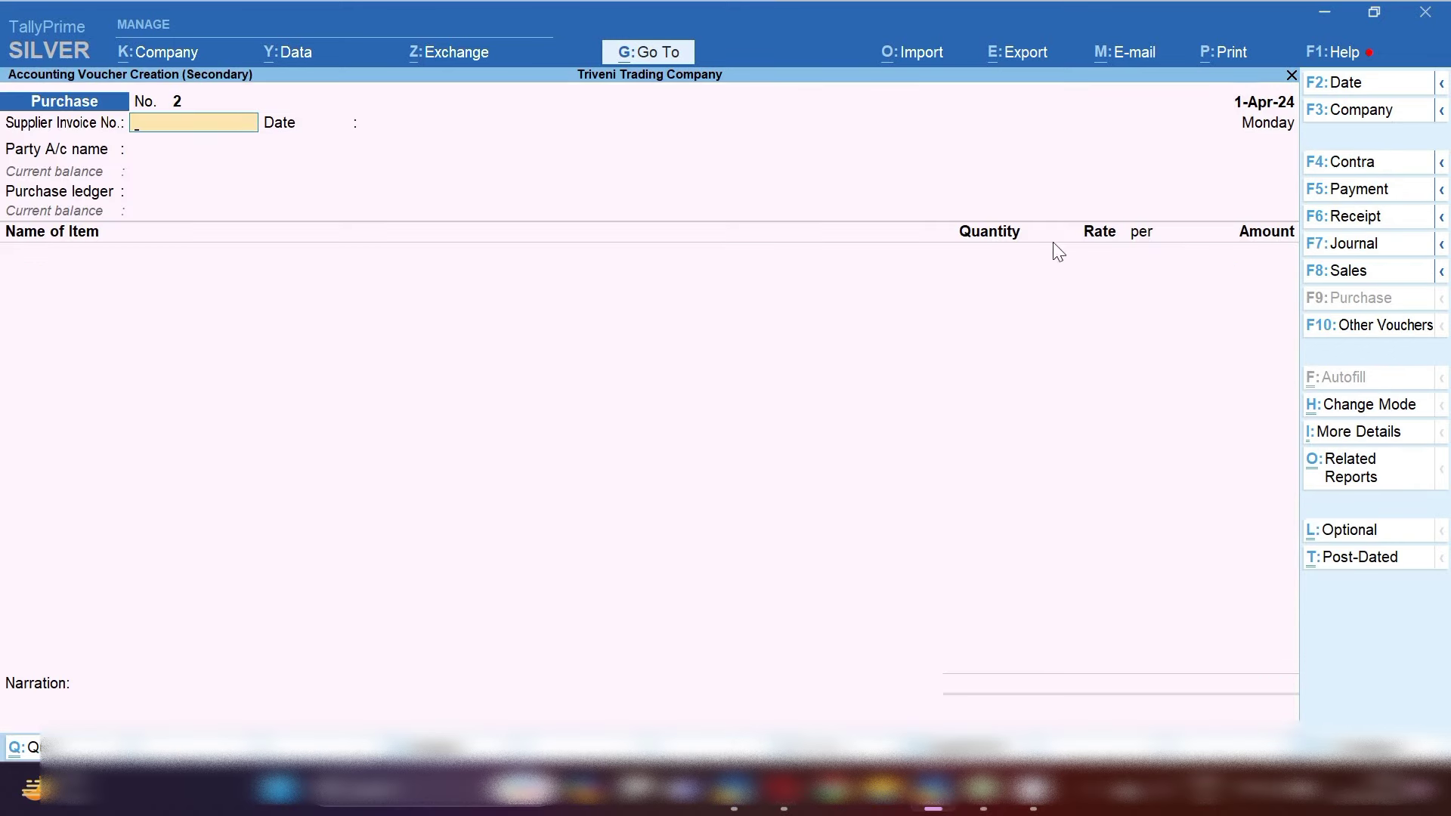
{"action": "left_click", "coordinate": [1340, 190]}
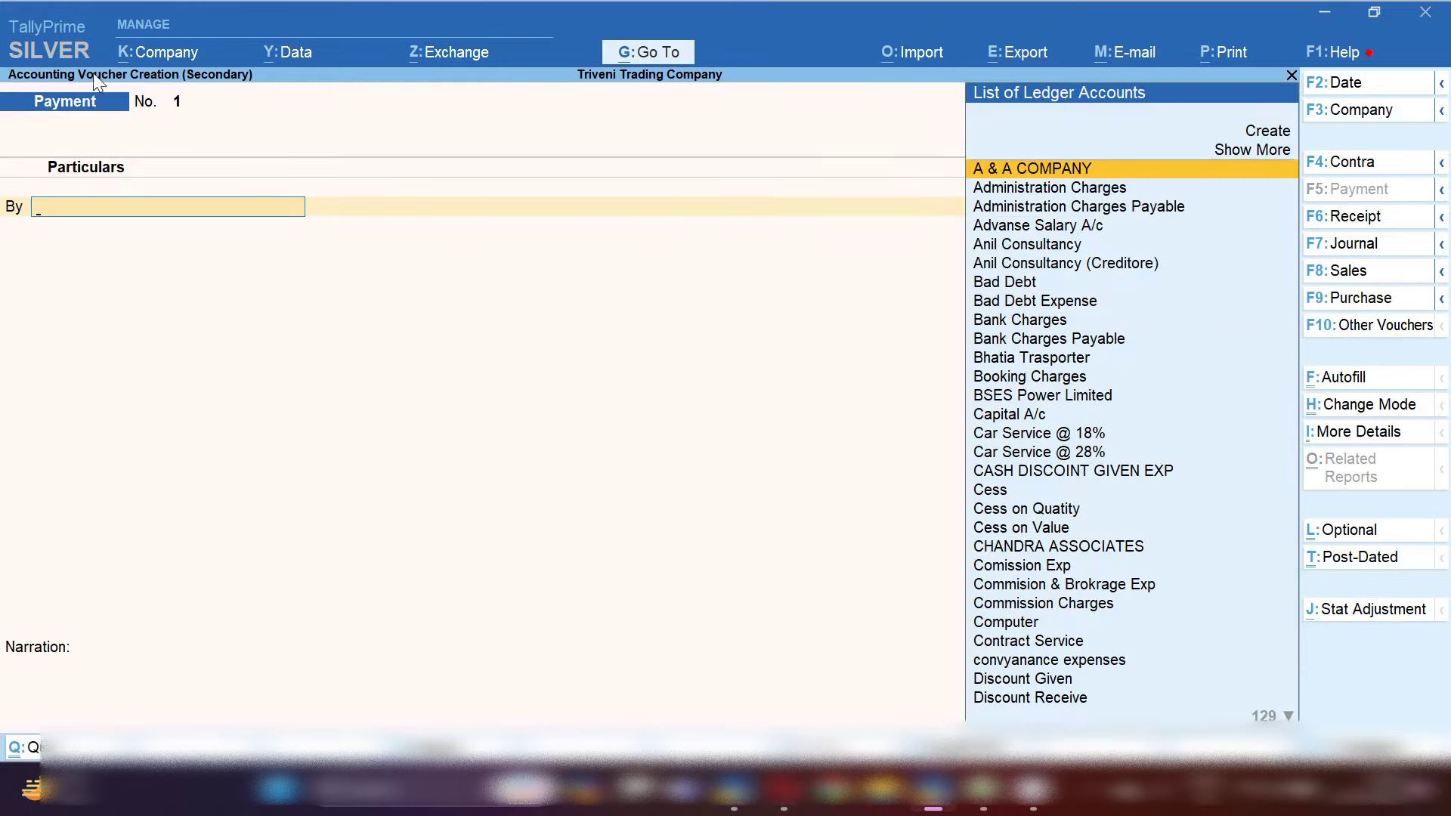
{"action": "key", "text": "F2"}
{"action": "key", "text": "Escape"}
{"action": "key", "text": "alt+c"}
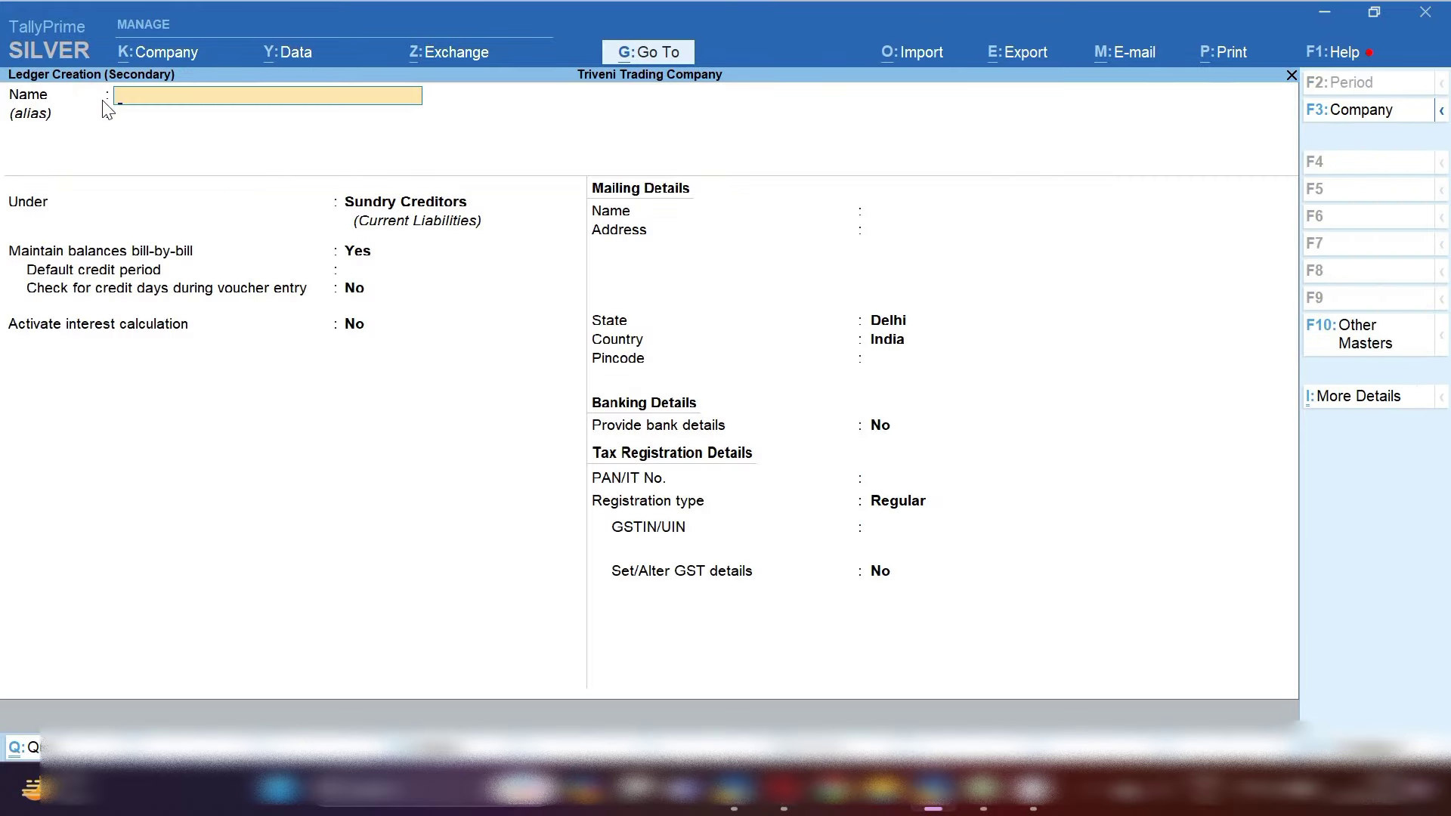
{"action": "key", "text": "Escape"}
Choose Salary Expenses as the debit account of the payment voucher.
{"action": "type", "text": "Sala"}
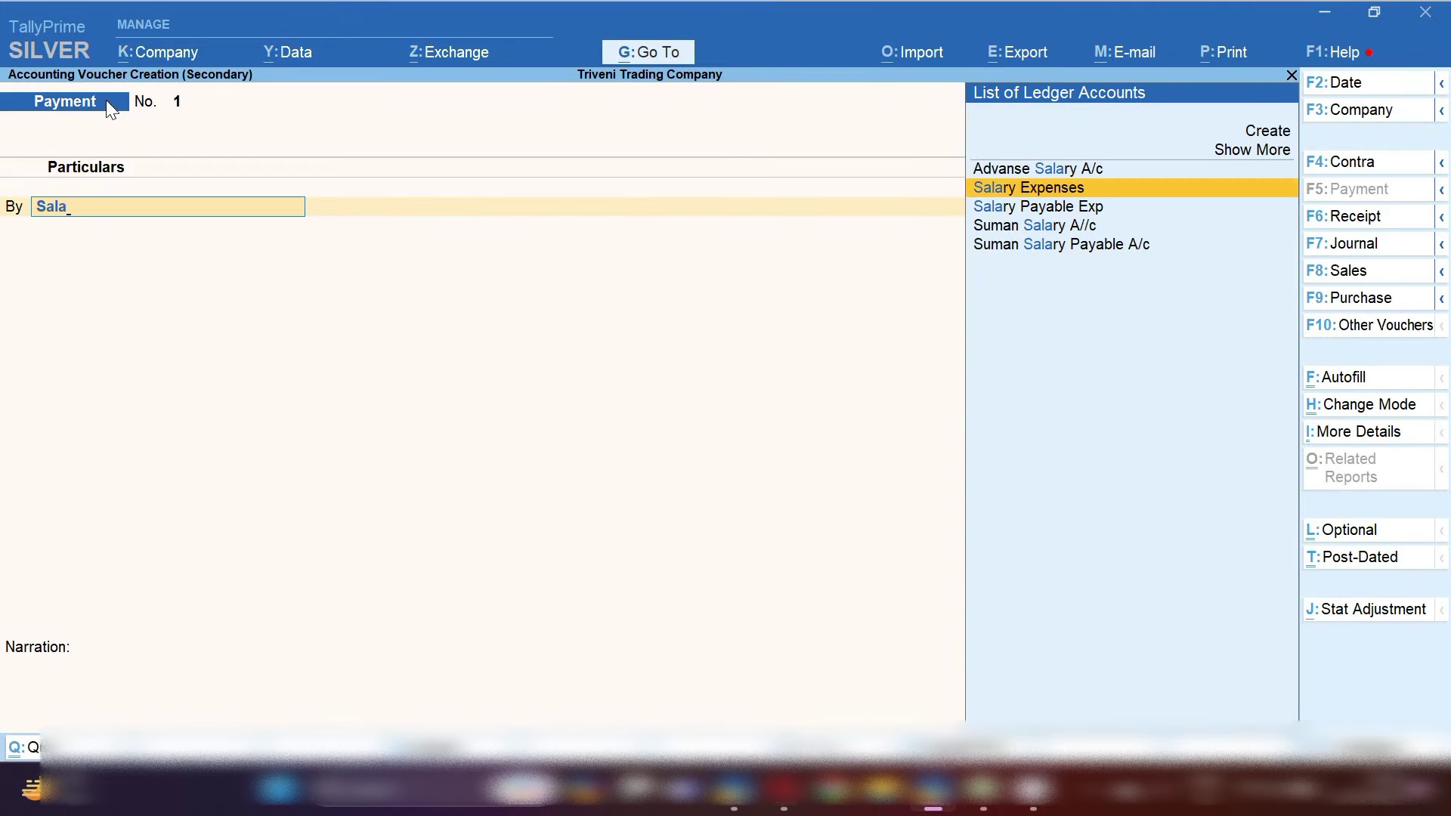
{"action": "key", "text": "Return"}
{"action": "key", "text": "BackSpace"}
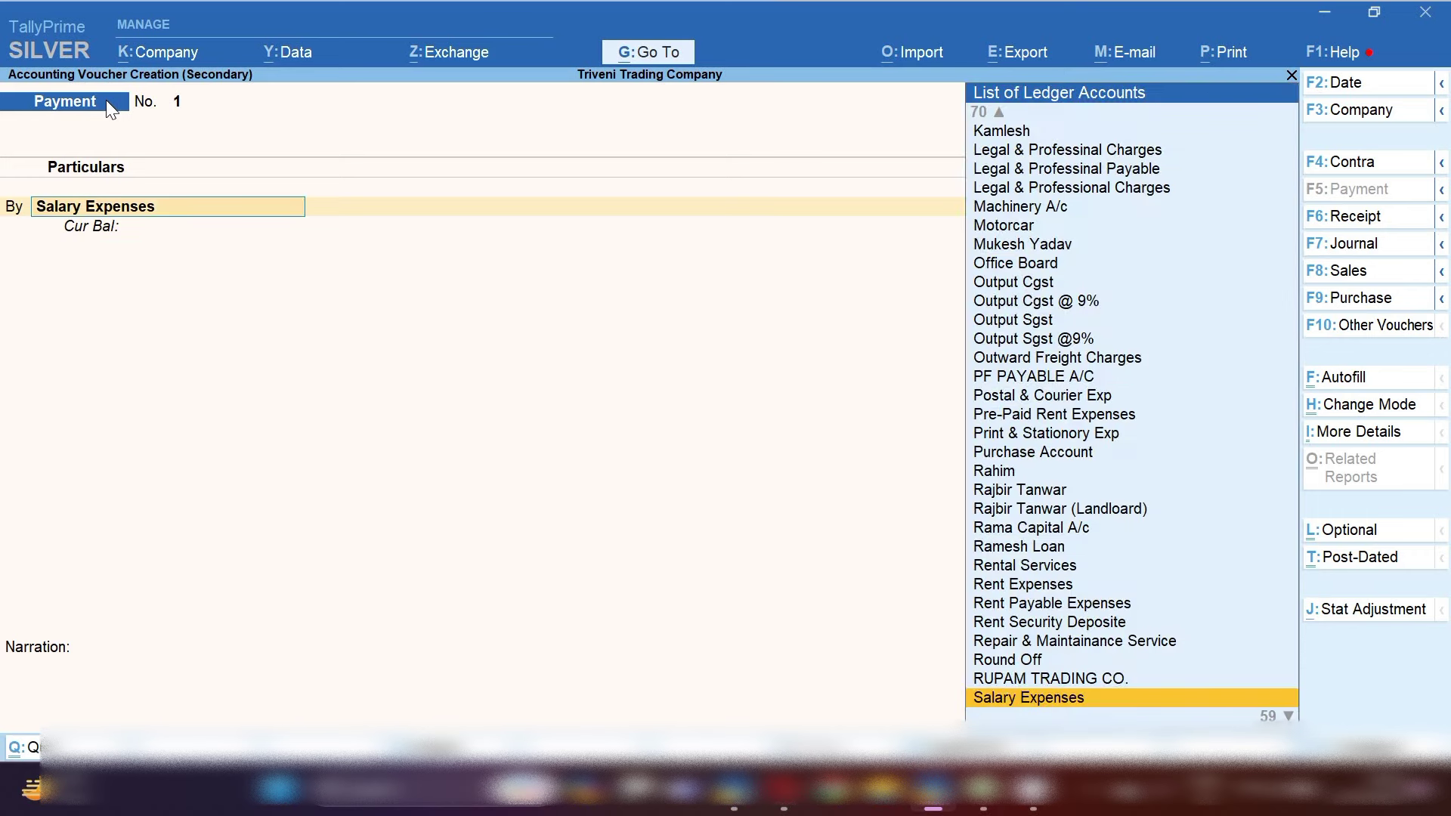
Alter the Salary Expenses ledger with type of ledger Not Applicable, keep its other details, and return to the voucher's debit amount.
{"action": "key", "text": "ctrl+Return"}
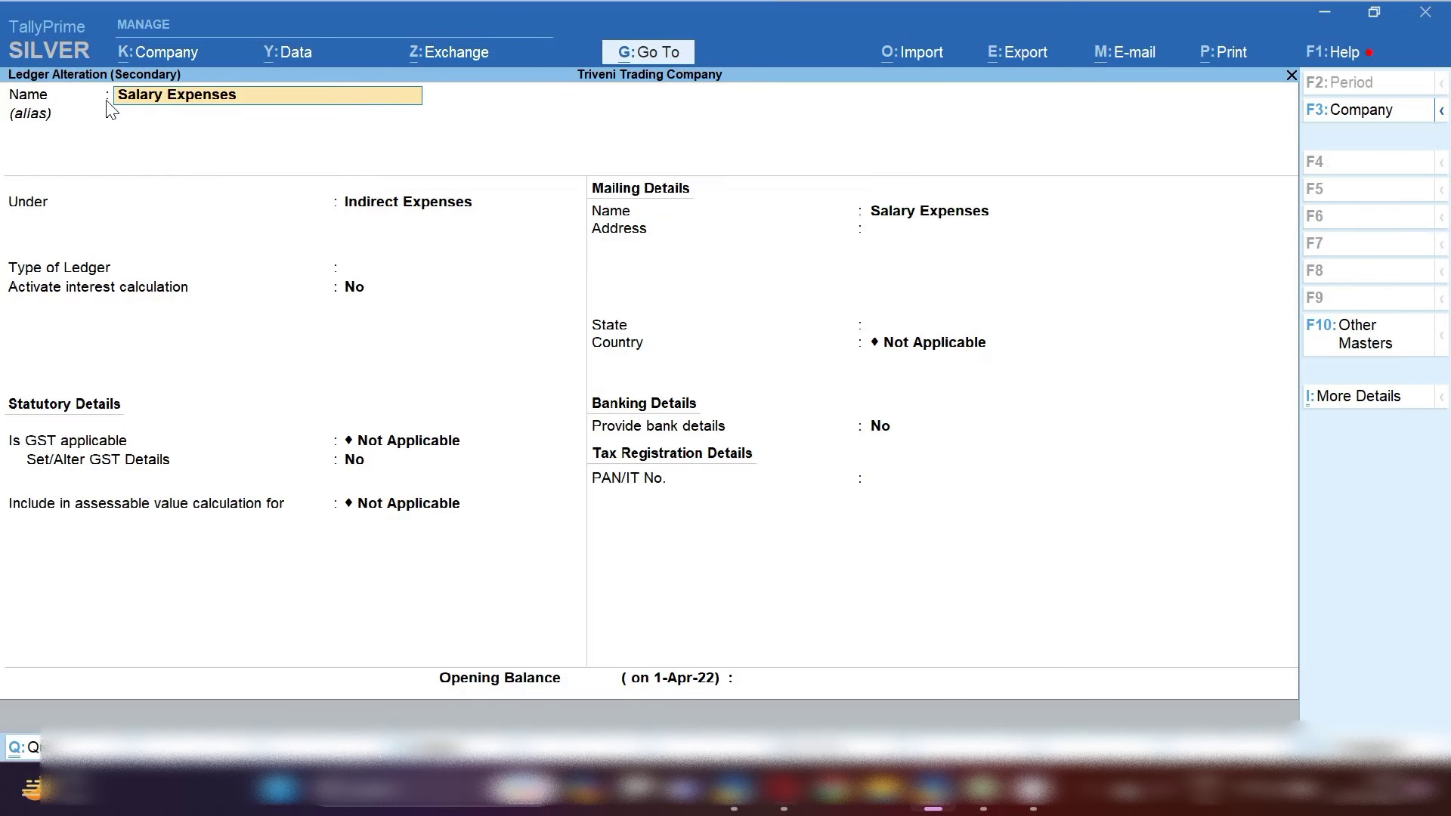
{"action": "key", "text": "Return"}
{"action": "key", "text": "Return"}
{"action": "key", "text": "Return"}
{"action": "key", "text": "Return"}
{"action": "key", "text": "Return"}
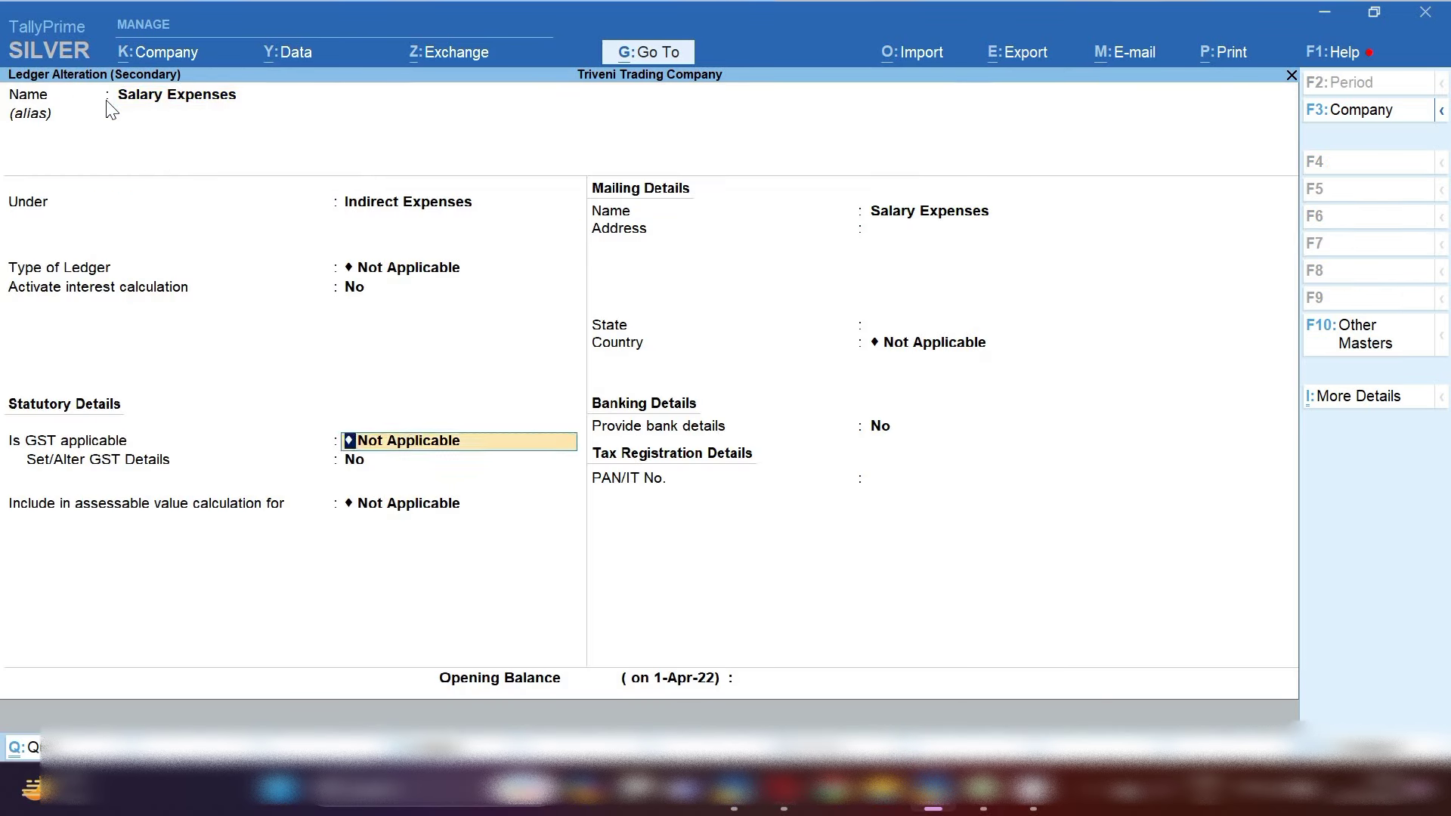
{"action": "key", "text": "Return"}
{"action": "key", "text": "Return"}
{"action": "key", "text": "Return"}
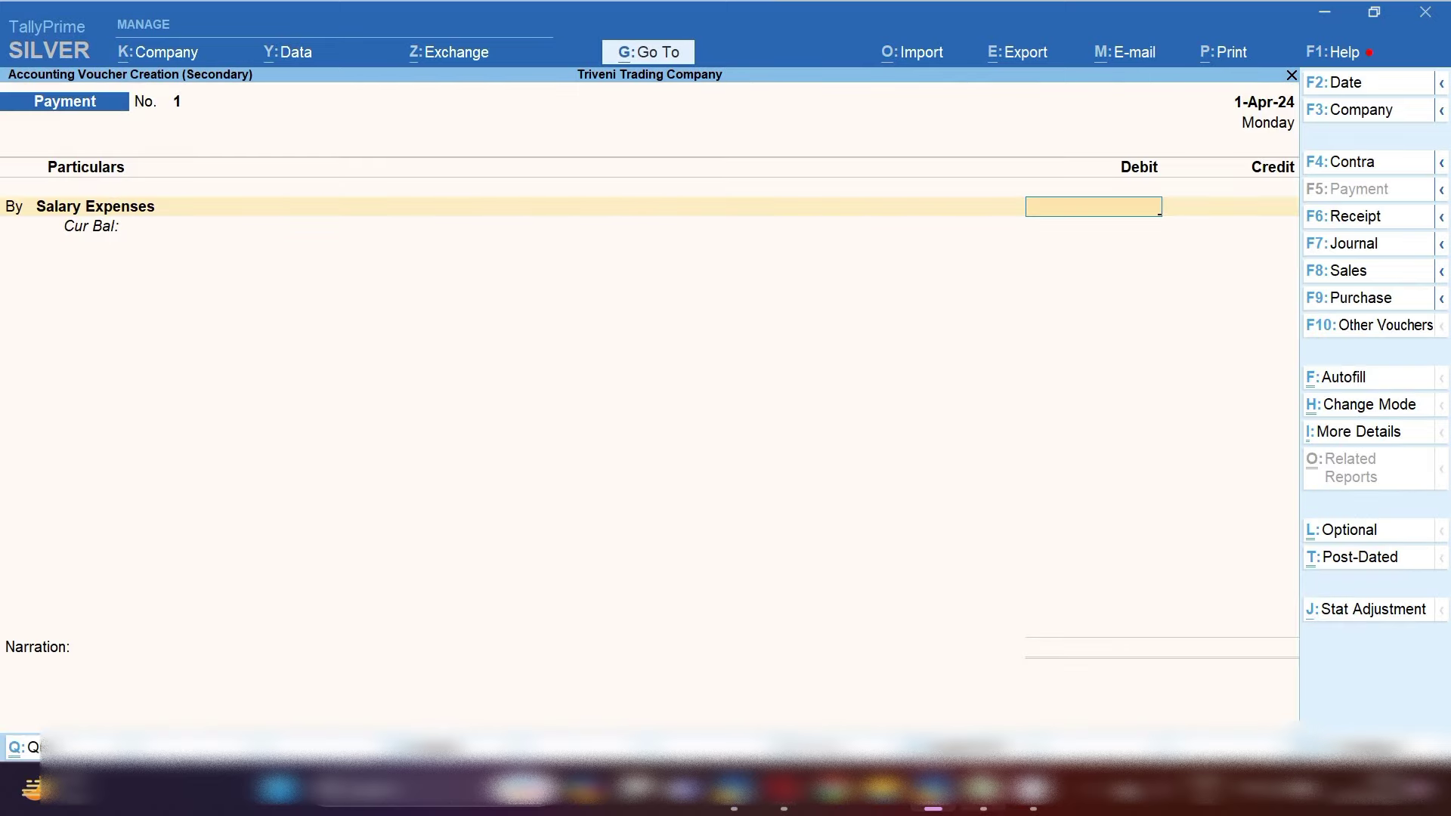
Check the Mar-09 salary amount in Excel, return to TallyPrime, and set the Salary Expenses debit to 9,500.
{"action": "left_click", "coordinate": [983, 789]}
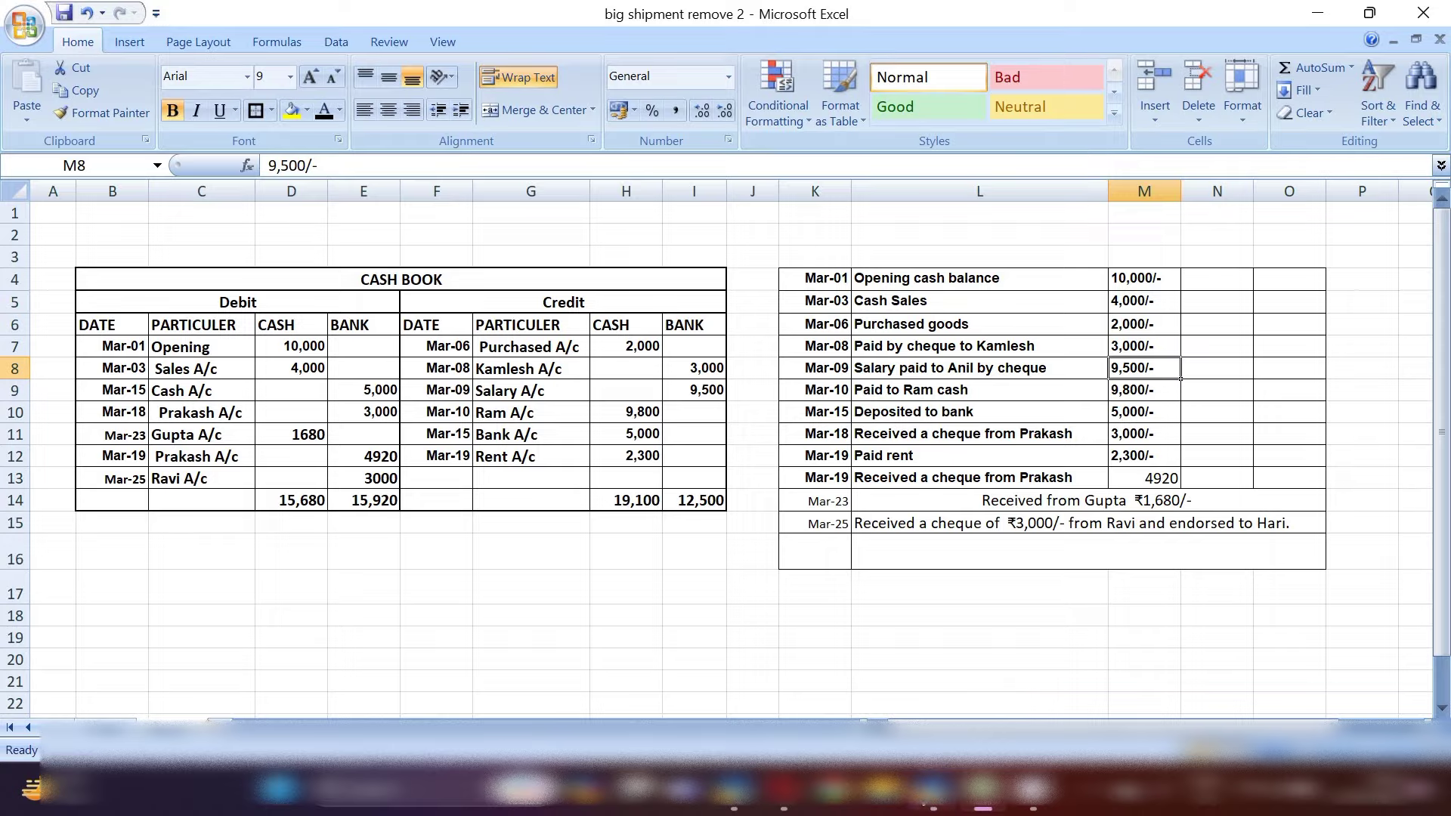
{"action": "left_click", "coordinate": [934, 790]}
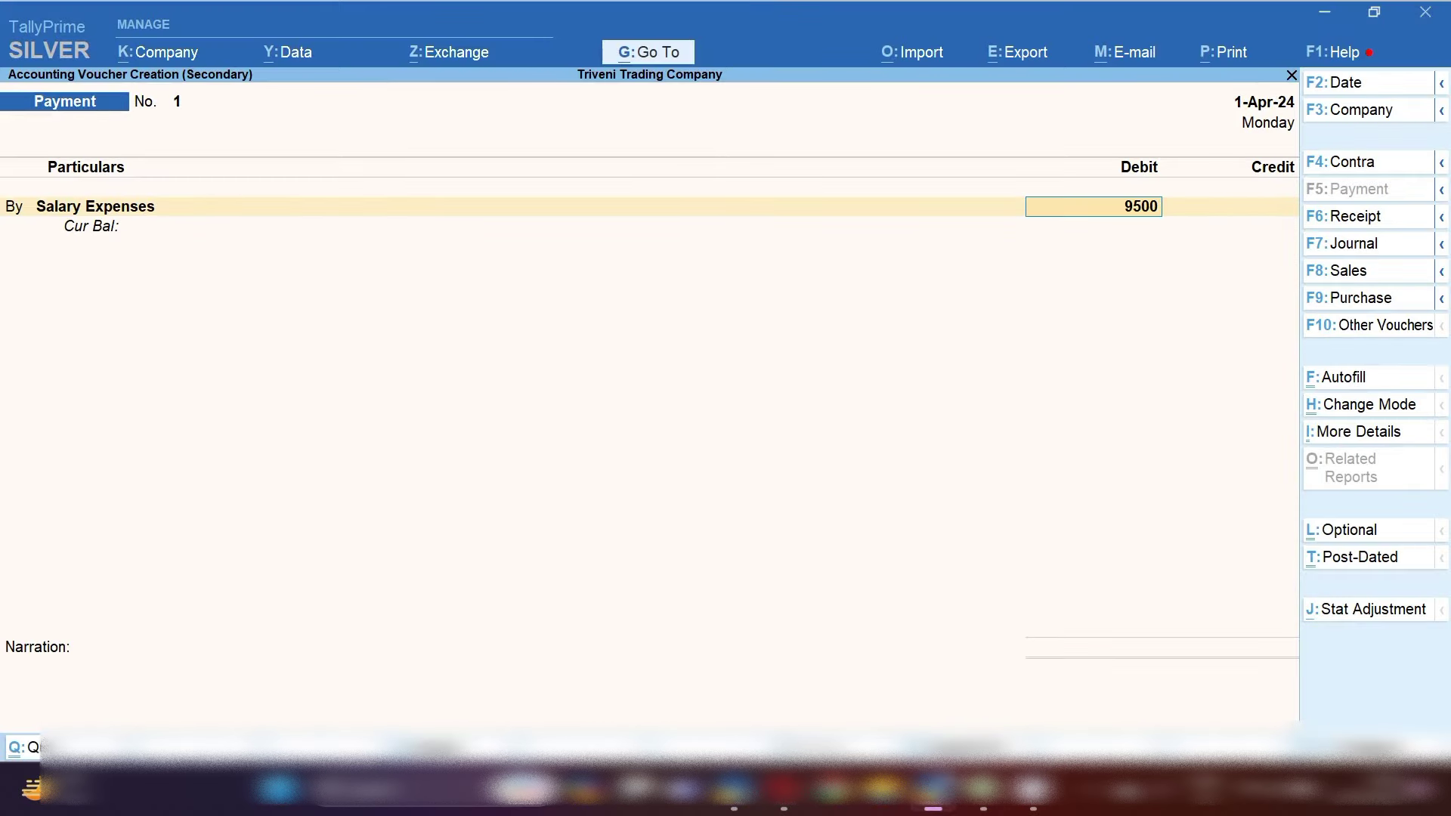
{"action": "key", "text": "Return"}
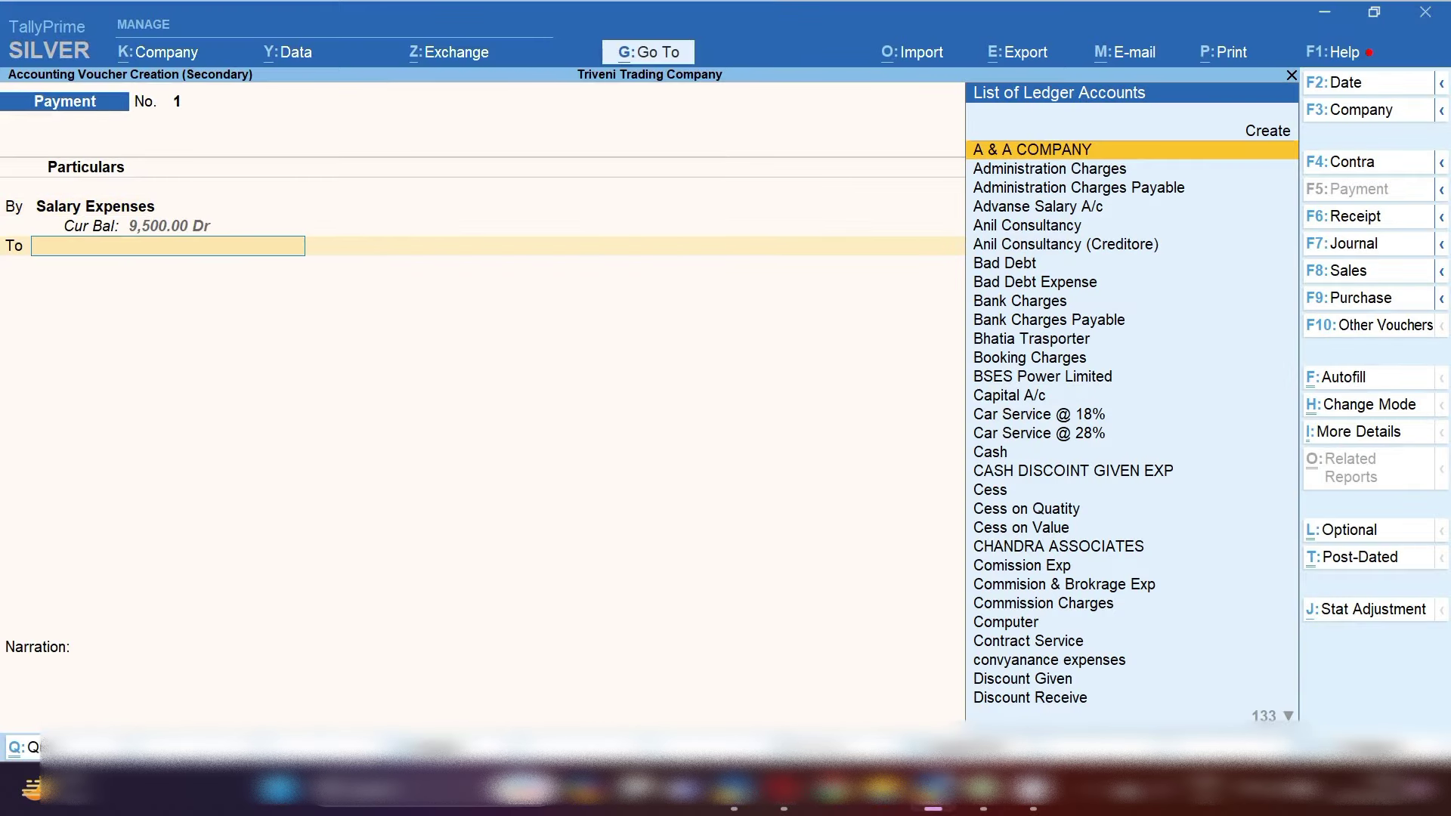
Credit the 9,500 to Sbi Bank by cheque, enter the cheque number, and save the salary payment voucher.
{"action": "type", "text": "Sb"}
{"action": "key", "text": "Return"}
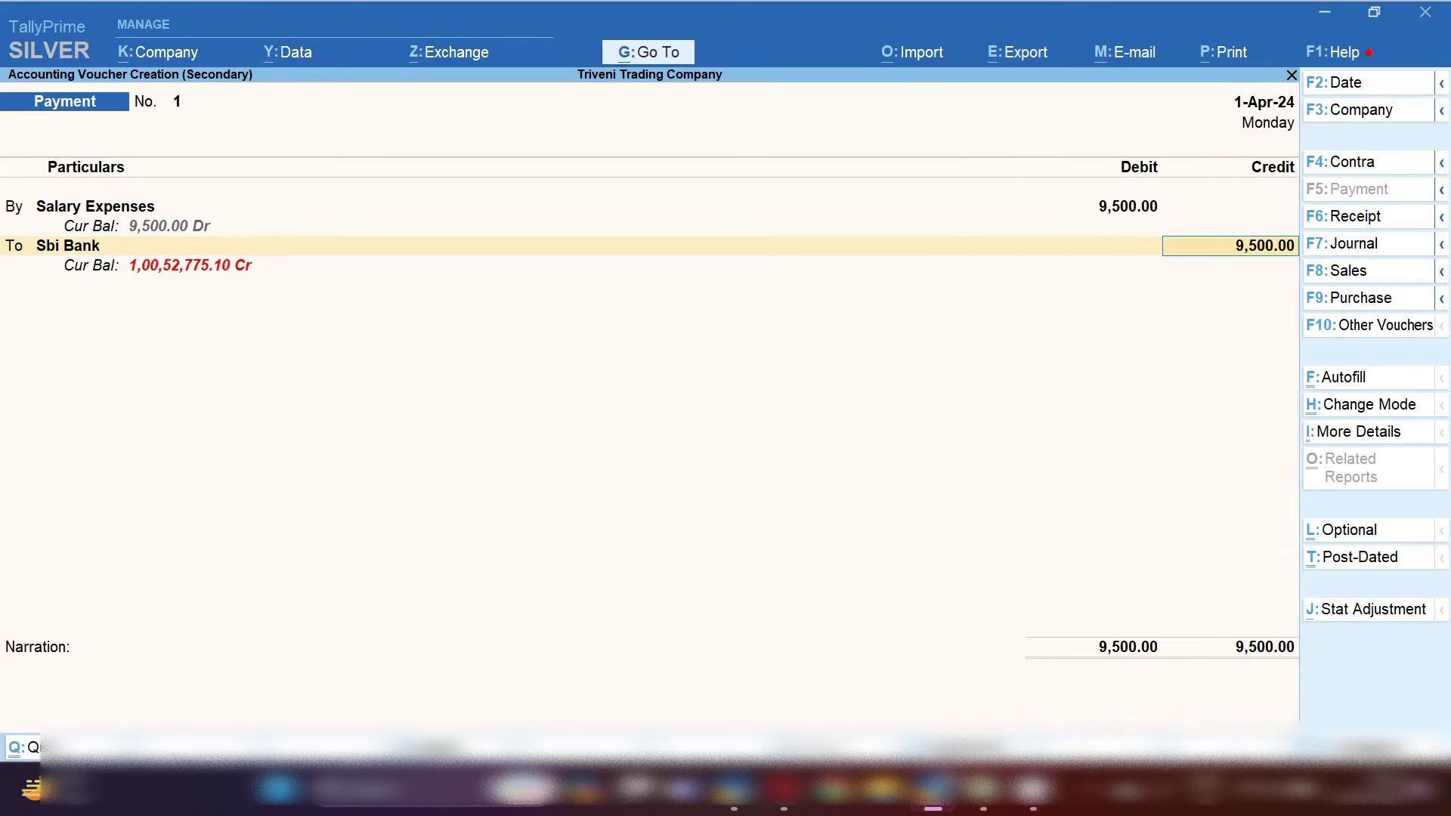
{"action": "key", "text": "Return"}
{"action": "key", "text": "Return"}
{"action": "key", "text": "Return"}
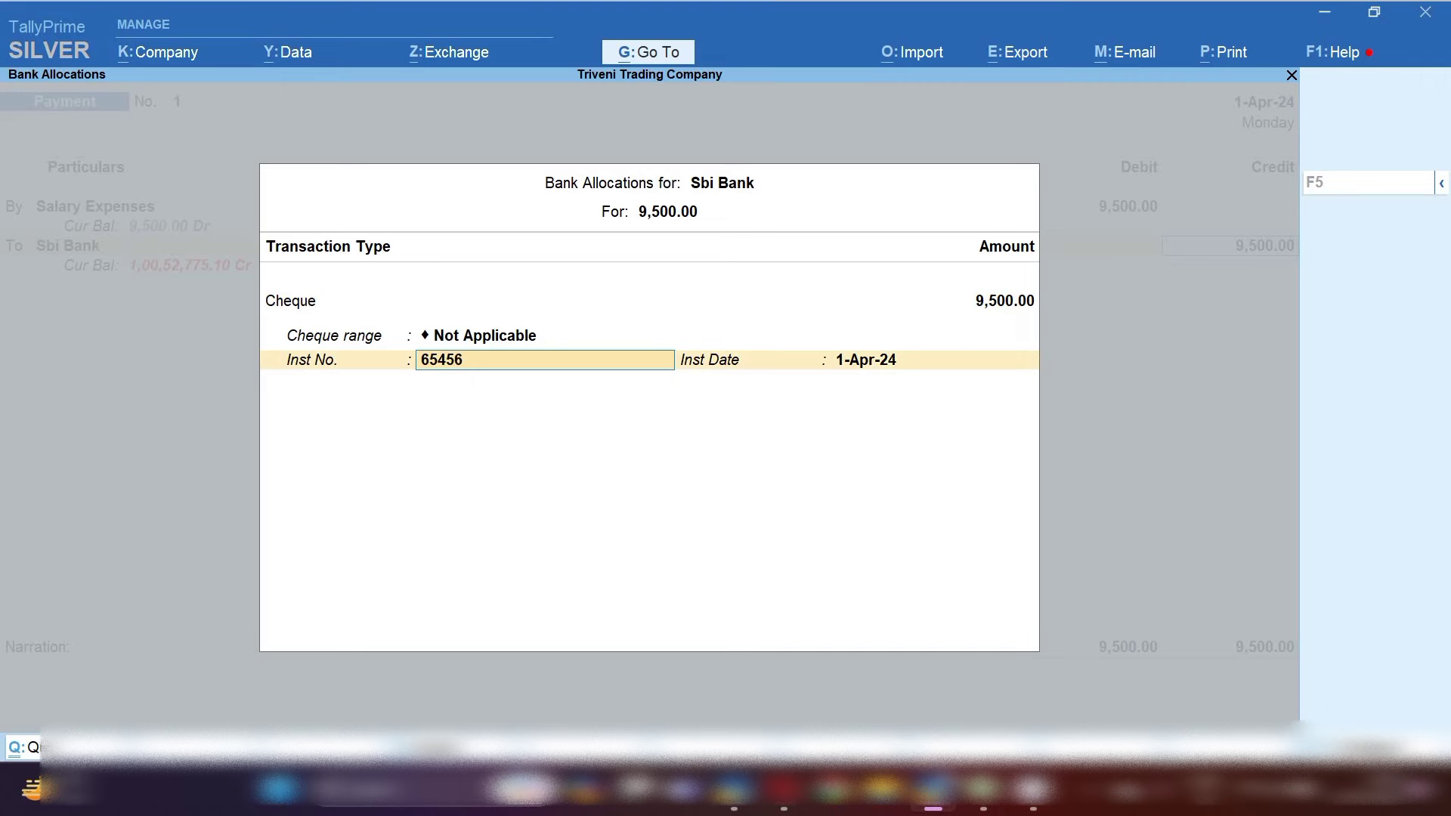
{"action": "key", "text": "Return"}
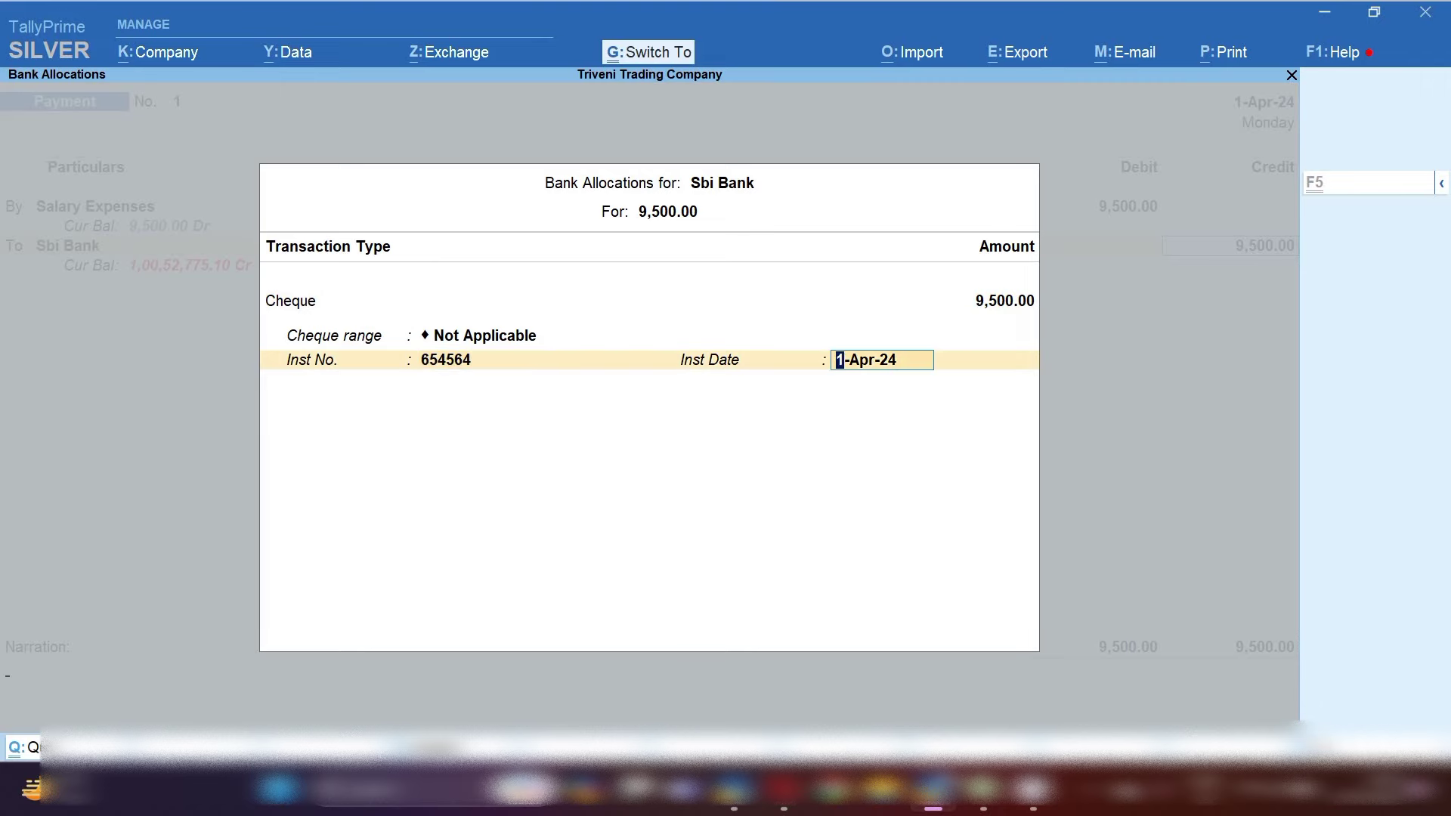
{"action": "key", "text": "ctrl+a"}
{"action": "key", "text": "ctrl+a"}
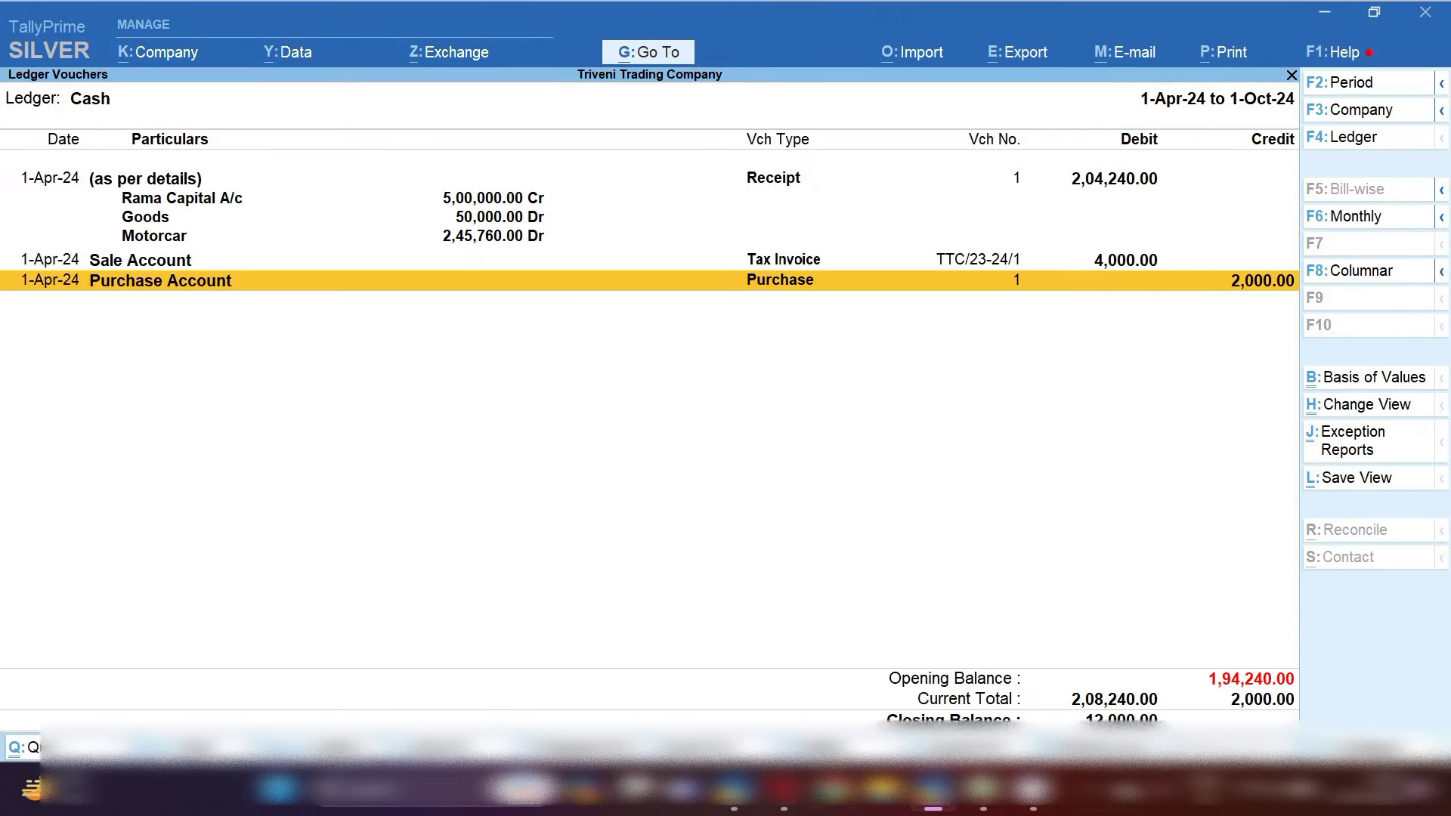
Check the Mar-10 cash payment in Excel, return to TallyPrime, and start a Payment voucher for it.
{"action": "left_click", "coordinate": [982, 790]}
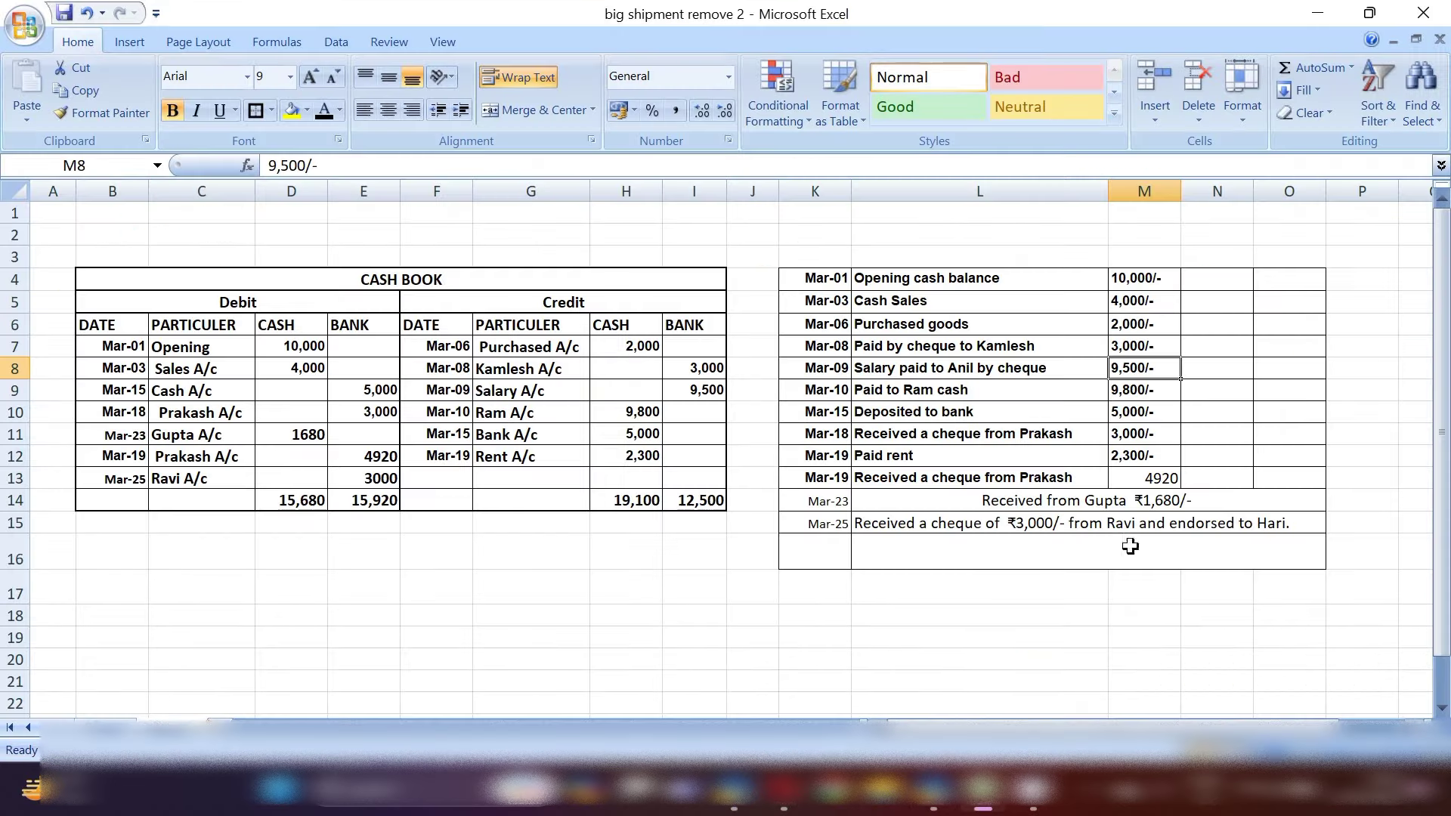
{"action": "left_click", "coordinate": [1151, 412]}
{"action": "left_click", "coordinate": [1151, 392]}
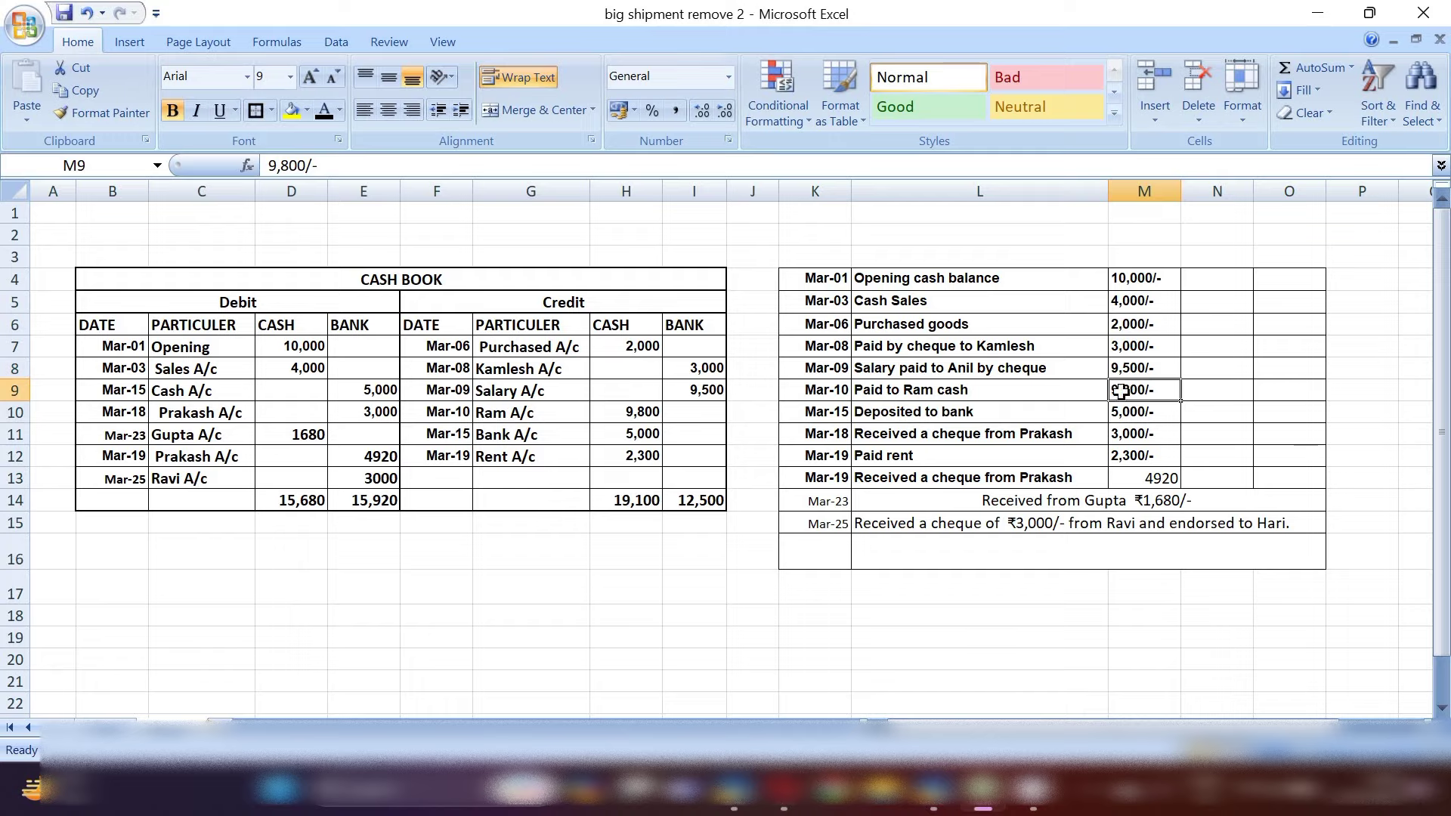
{"action": "left_click", "coordinate": [935, 802]}
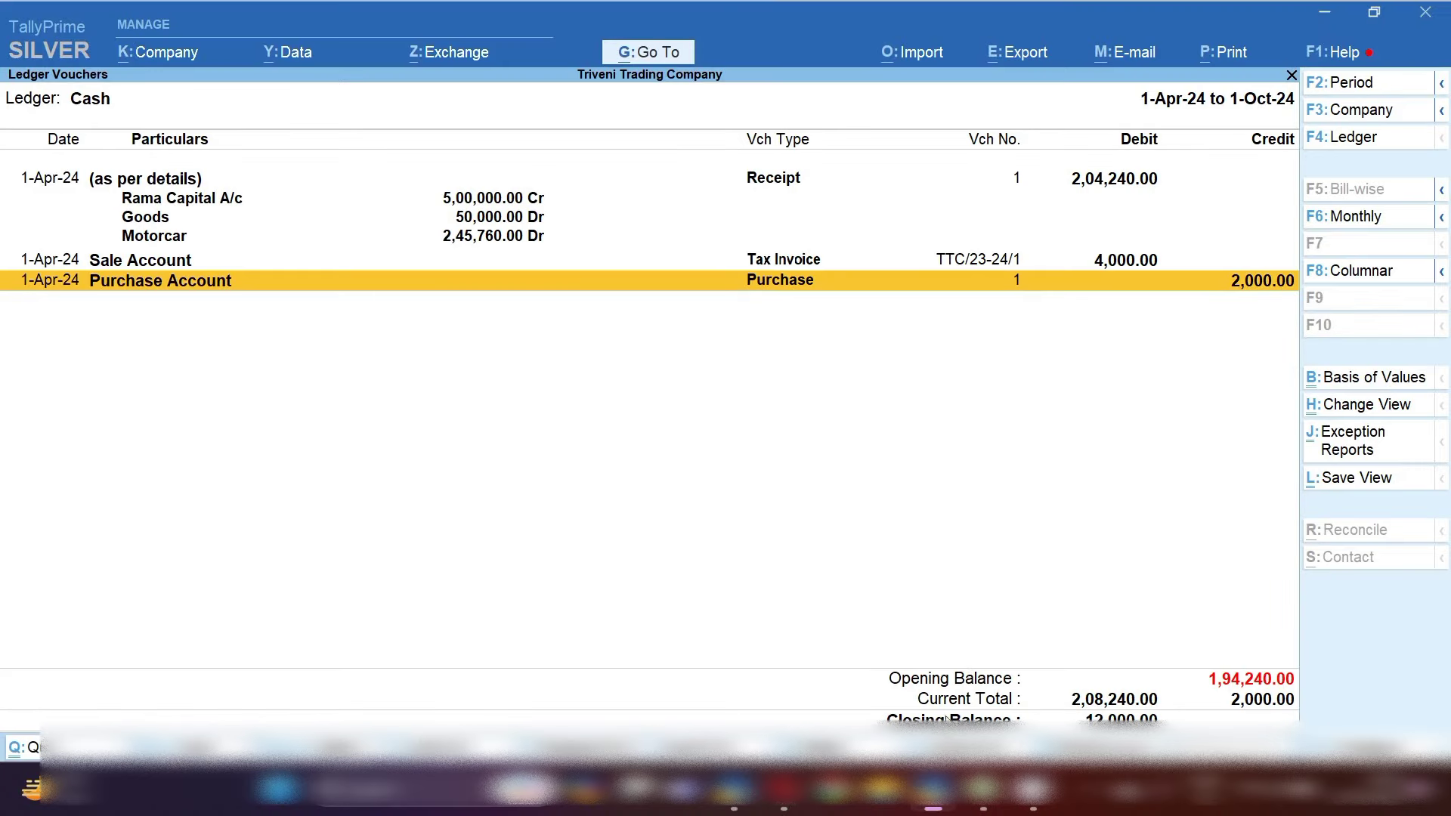
{"action": "key", "text": "alt+a"}
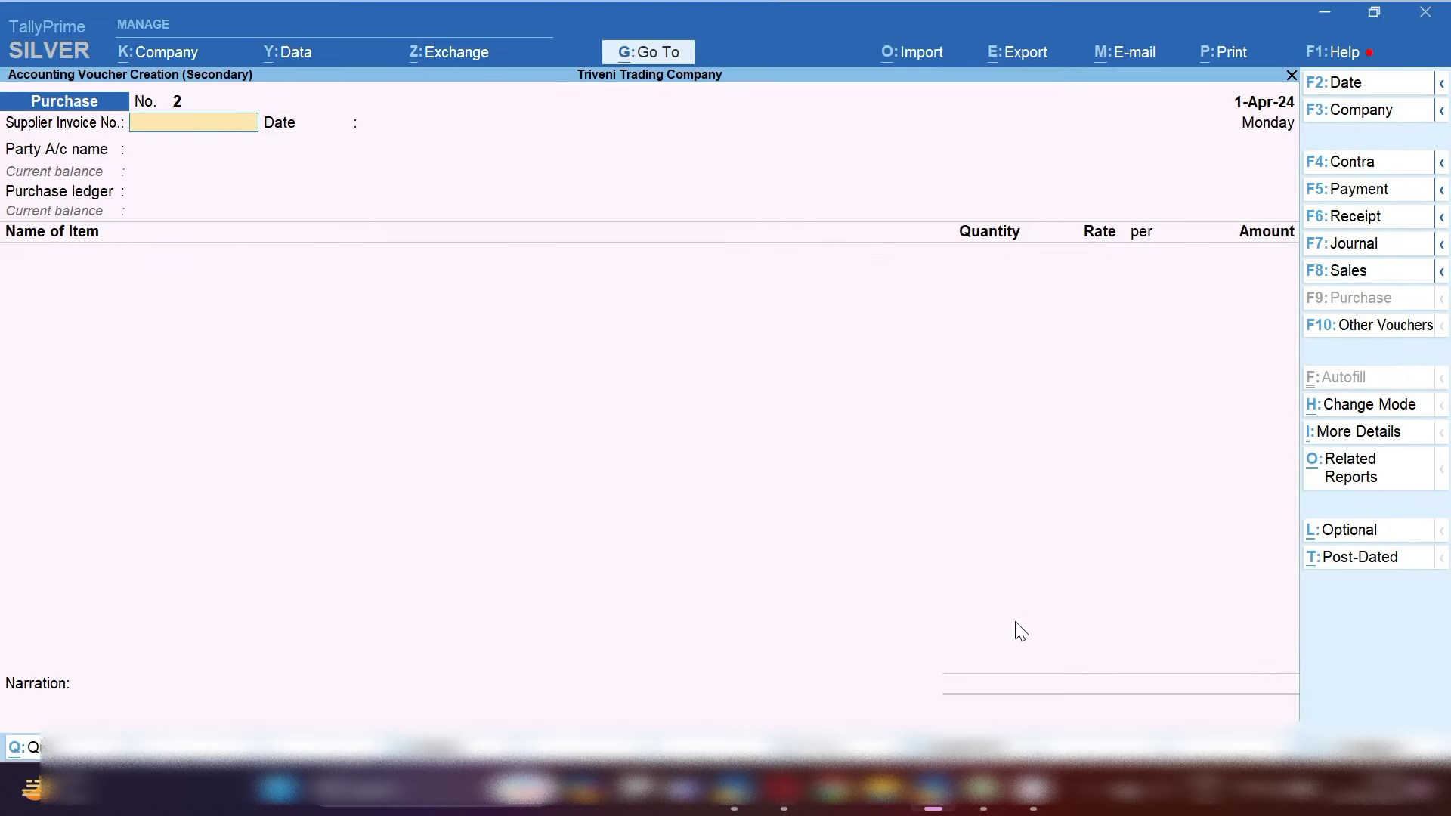
{"action": "left_click", "coordinate": [1361, 190]}
Create a ledger with the cash payee's name under Sundry Creditors and use it as the voucher's debit account.
{"action": "key", "text": "alt+c"}
{"action": "type", "text": "Ra"}
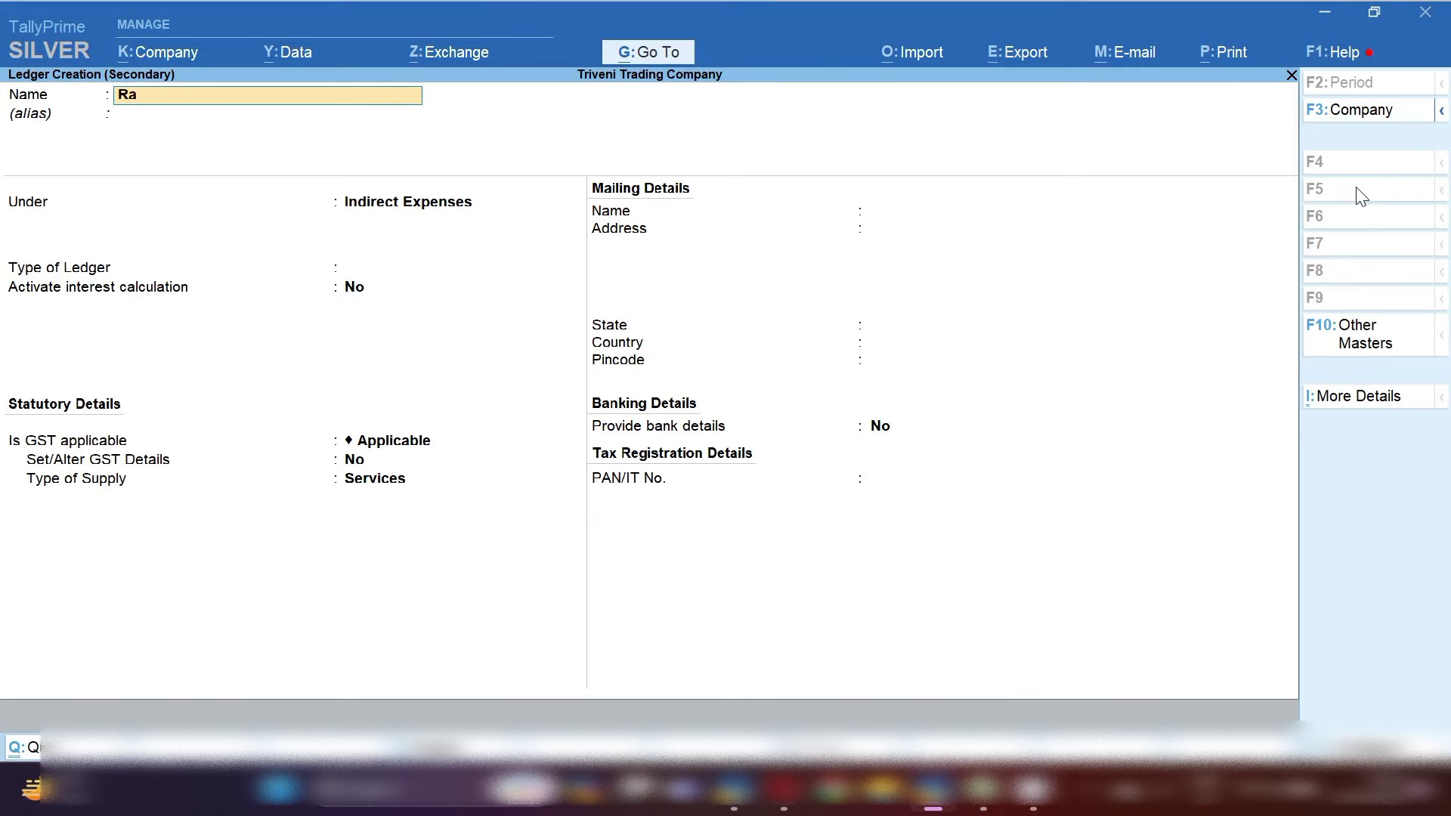
{"action": "key", "text": "Return"}
{"action": "key", "text": "Return"}
{"action": "type", "text": "Sun"}
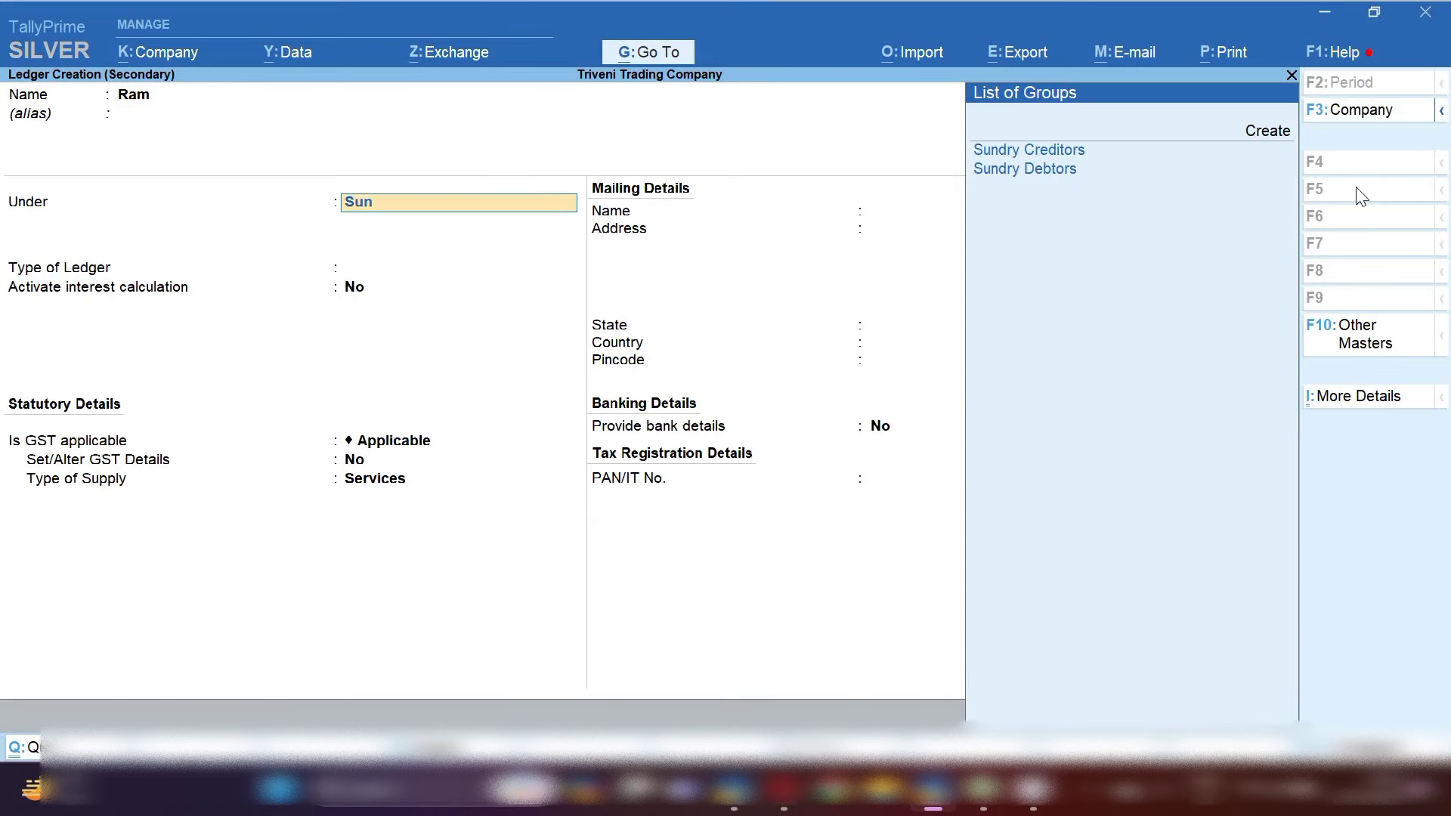
{"action": "key", "text": "Return"}
{"action": "key", "text": "ctrl+a"}
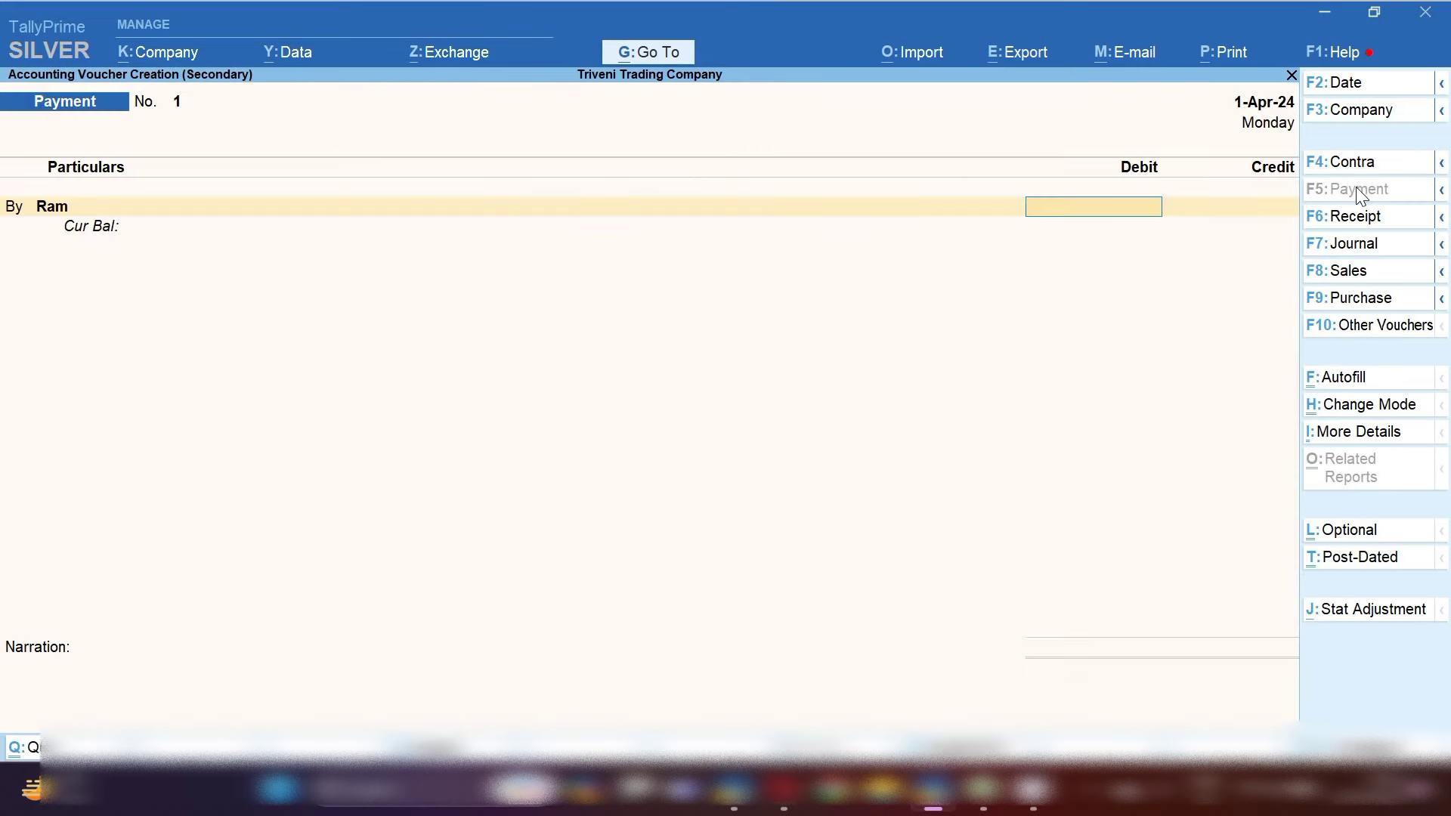
Set the payee's debit amount to 9,800 and allocate it bill-wise as New Ref 1.
{"action": "type", "text": "9,800"}
{"action": "key", "text": "Return"}
{"action": "key", "text": "Up"}
{"action": "key", "text": "Return"}
{"action": "key", "text": "Return"}
{"action": "key", "text": "Return"}
{"action": "key", "text": "Return"}
{"action": "key", "text": "Return"}
Credit the payment to the Cash ledger and save the voucher.
{"action": "type", "text": "Cas"}
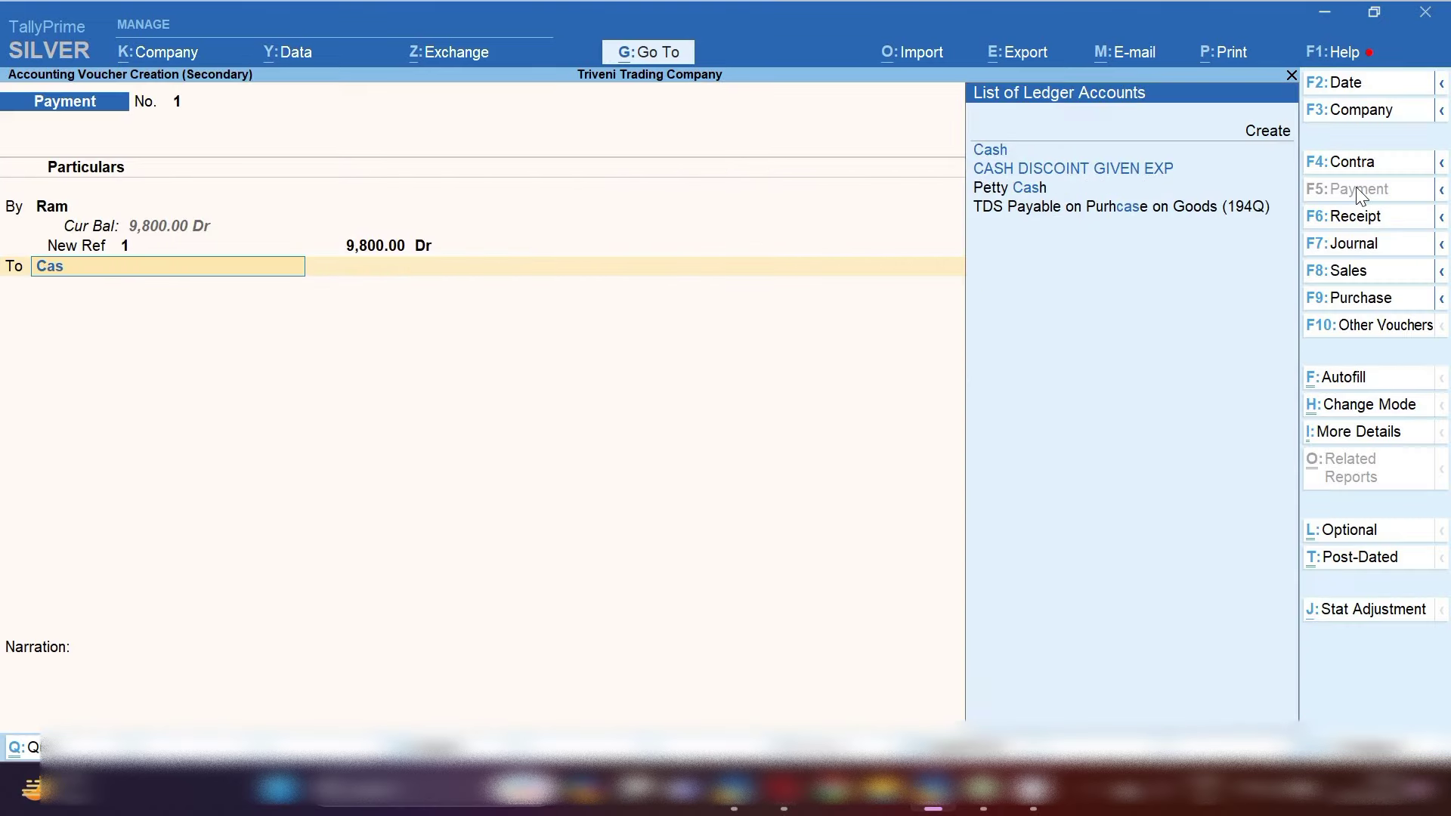
{"action": "key", "text": "Return"}
{"action": "key", "text": "ctrl+a"}
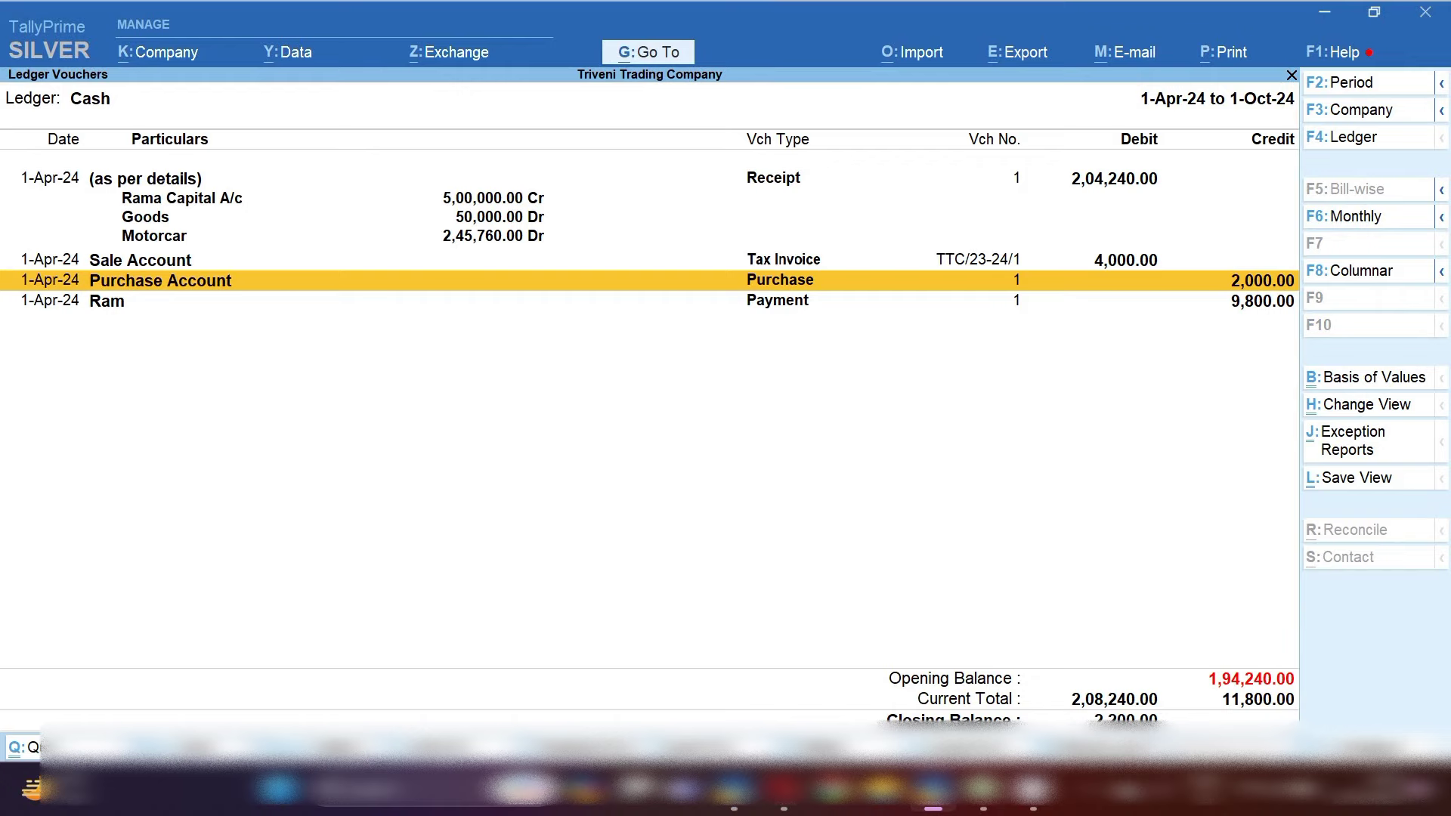
Check the Mar-15 bank deposit entry in Excel, return to TallyPrime, and start a Contra voucher for it.
{"action": "left_click", "coordinate": [983, 790]}
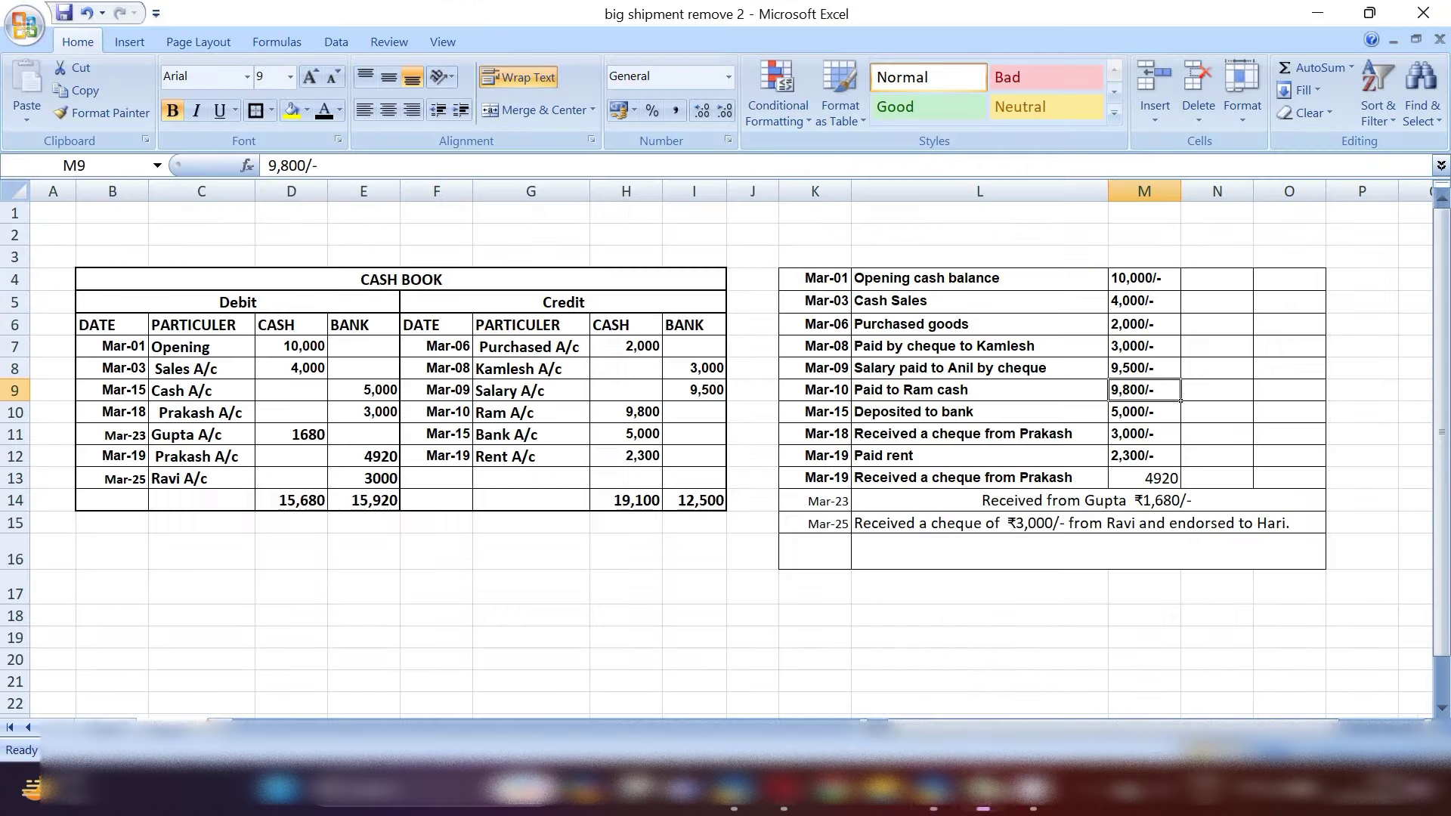
{"action": "left_click", "coordinate": [1147, 414]}
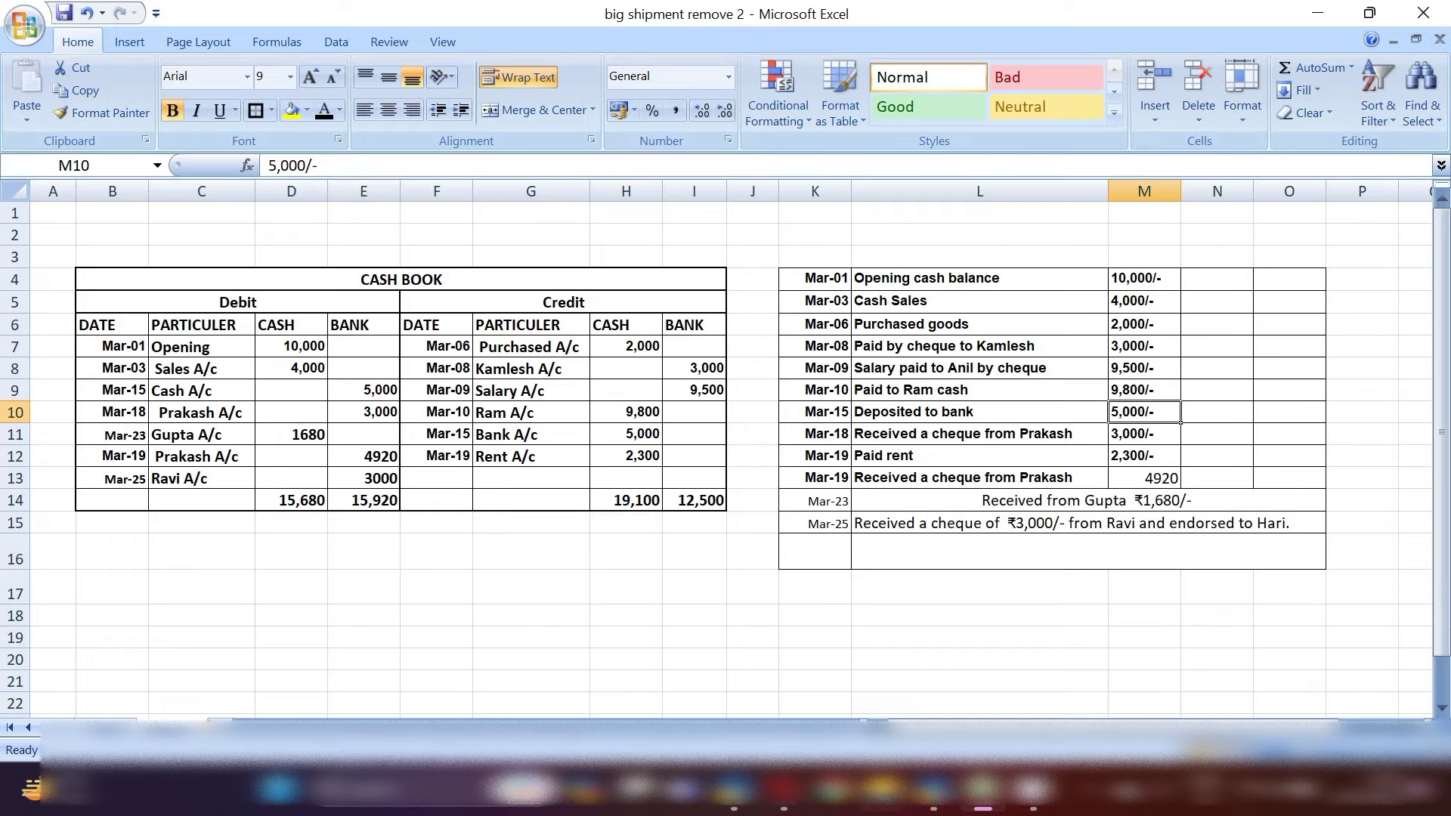
{"action": "mouse_move", "coordinate": [934, 809]}
{"action": "left_click", "coordinate": [914, 714]}
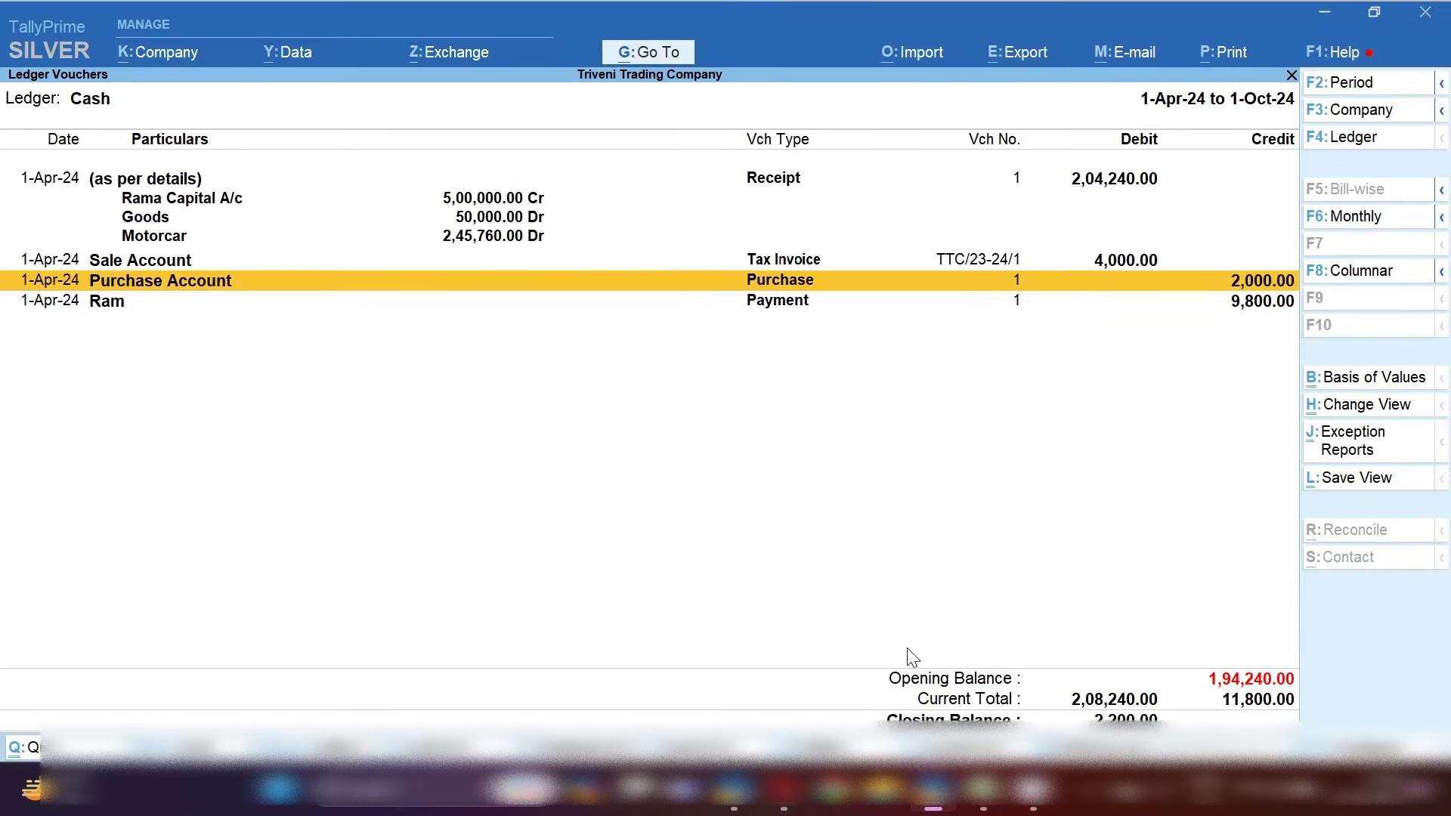
{"action": "key", "text": "alt+a"}
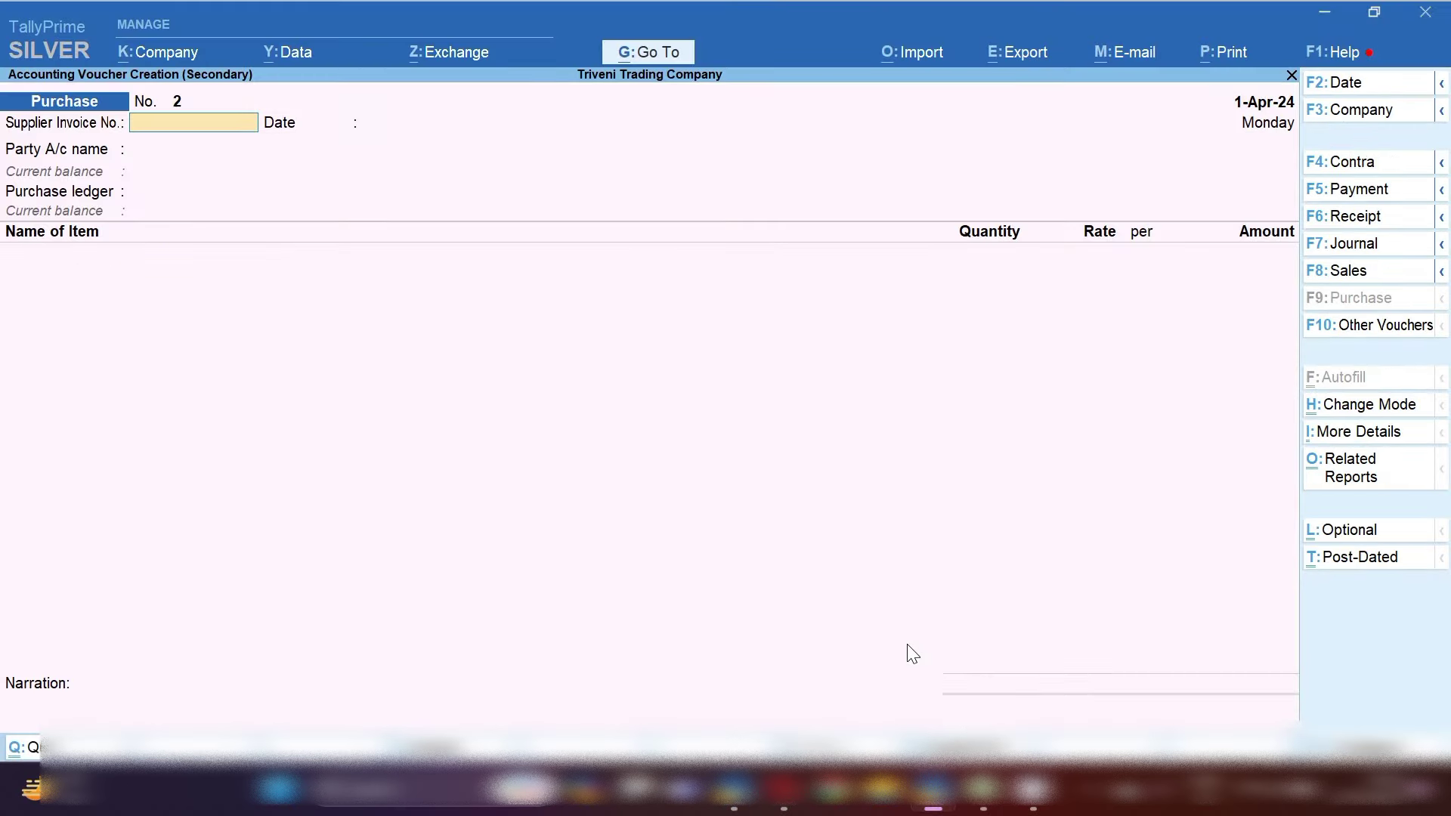
{"action": "left_click", "coordinate": [1376, 172]}
Credit the Cash ledger with 5,000 in the Contra voucher.
{"action": "key", "text": "BackSpace"}
{"action": "key", "text": "Return"}
{"action": "type", "text": "As"}
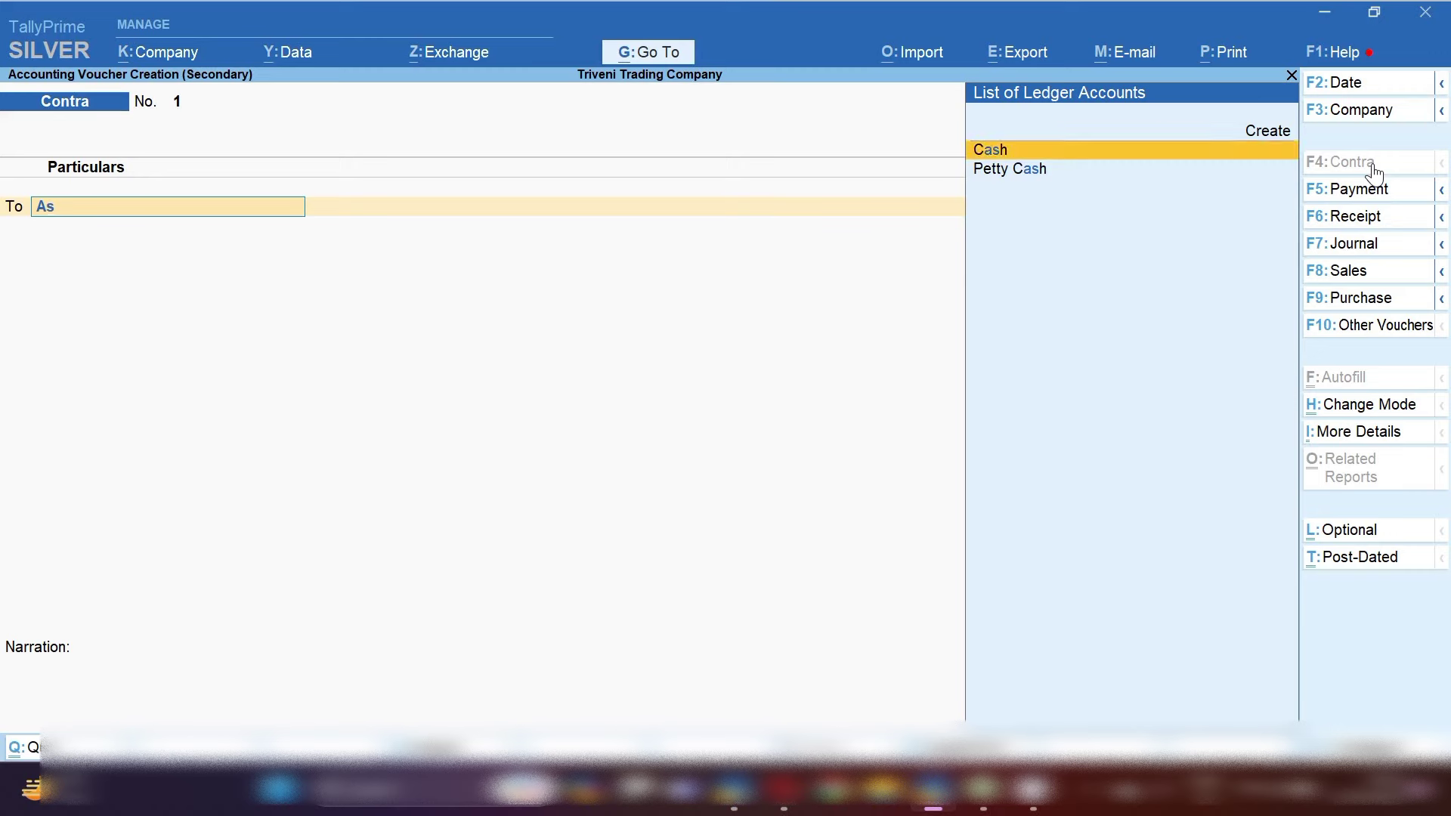
{"action": "key", "text": "Return"}
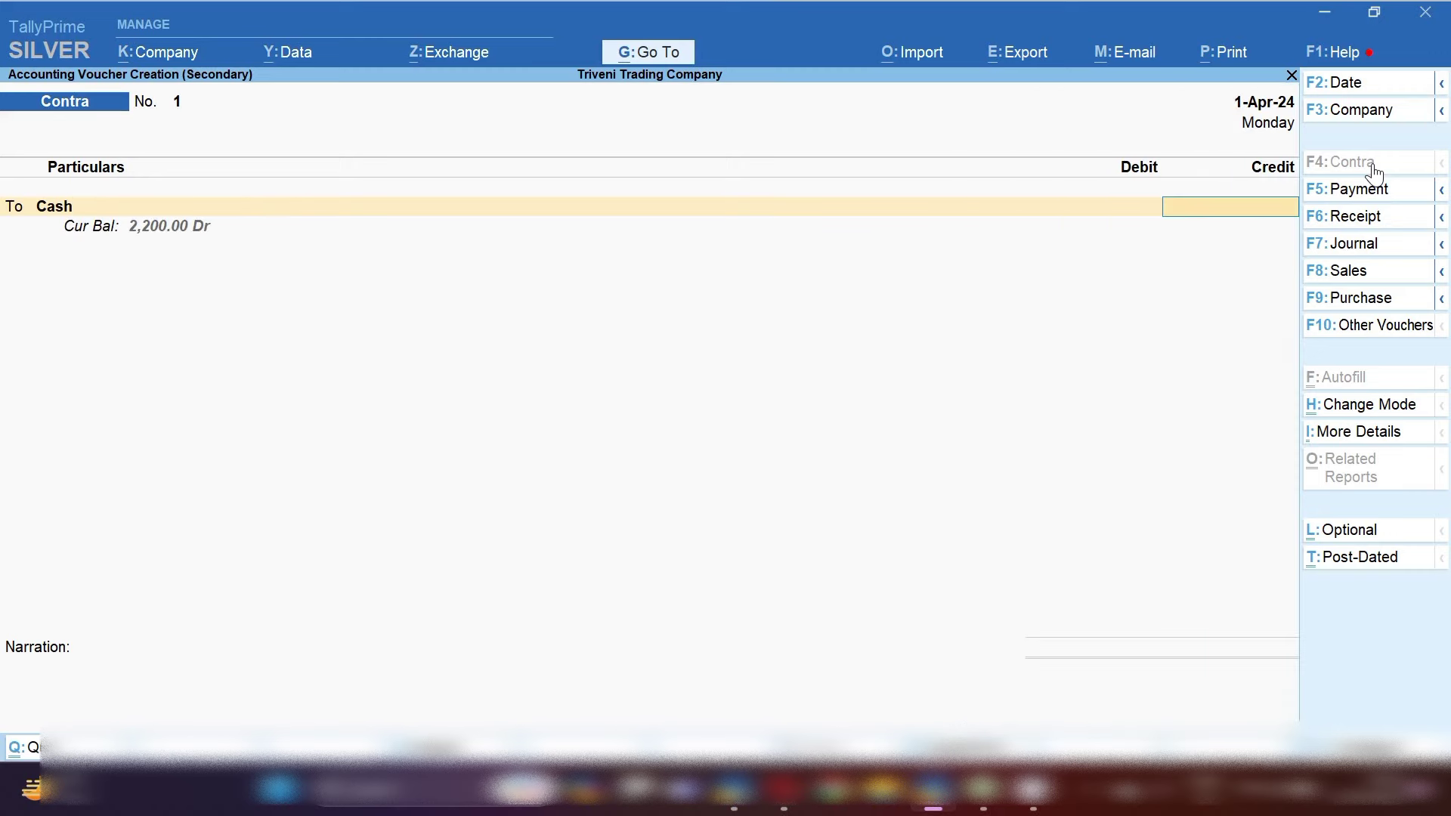
{"action": "key", "text": "Return"}
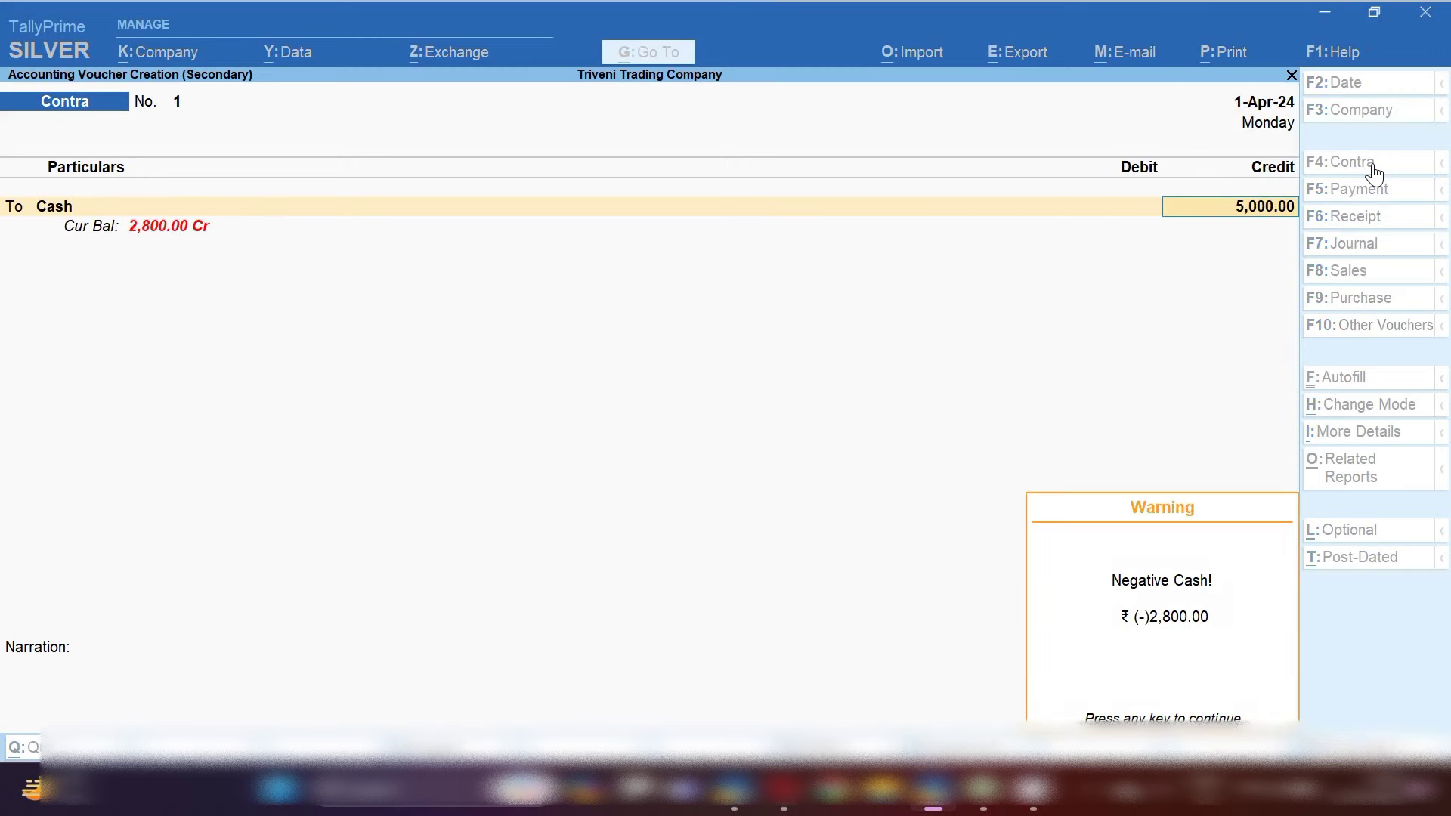
{"action": "key", "text": "Return"}
Debit the Sbi Bank ledger with 5,000 and save the Contra voucher.
{"action": "key", "text": "Return"}
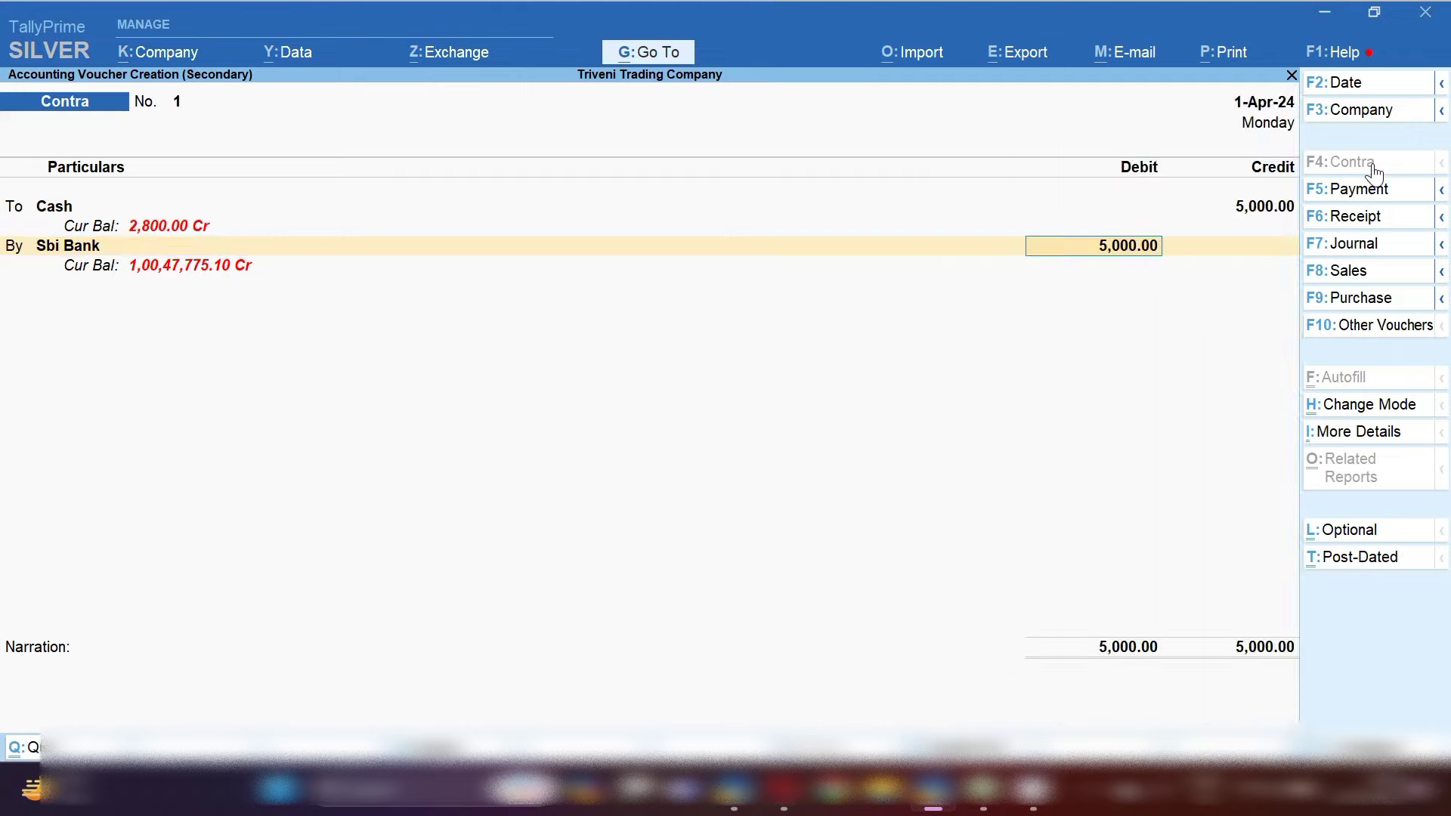
{"action": "key", "text": "Return"}
{"action": "key", "text": "Return"}
{"action": "key", "text": "Return"}
{"action": "key", "text": "Return"}
{"action": "key", "text": "Return"}
{"action": "key", "text": "Return"}
{"action": "key", "text": "Return"}
{"action": "key", "text": "Return"}
{"action": "key", "text": "Return"}
{"action": "key", "text": "Return"}
{"action": "key", "text": "Return"}
{"action": "key", "text": "Return"}
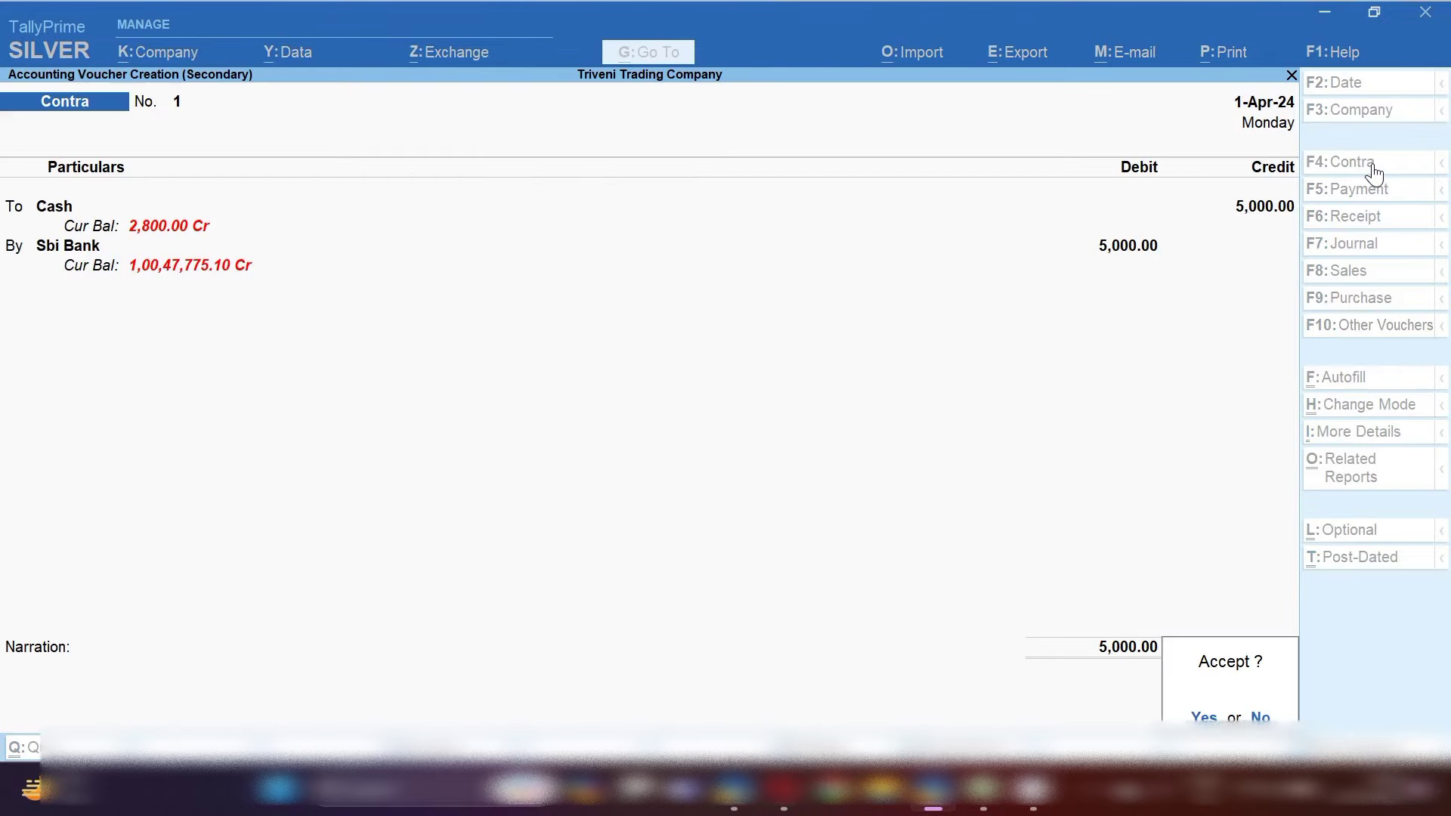
{"action": "key", "text": "y"}
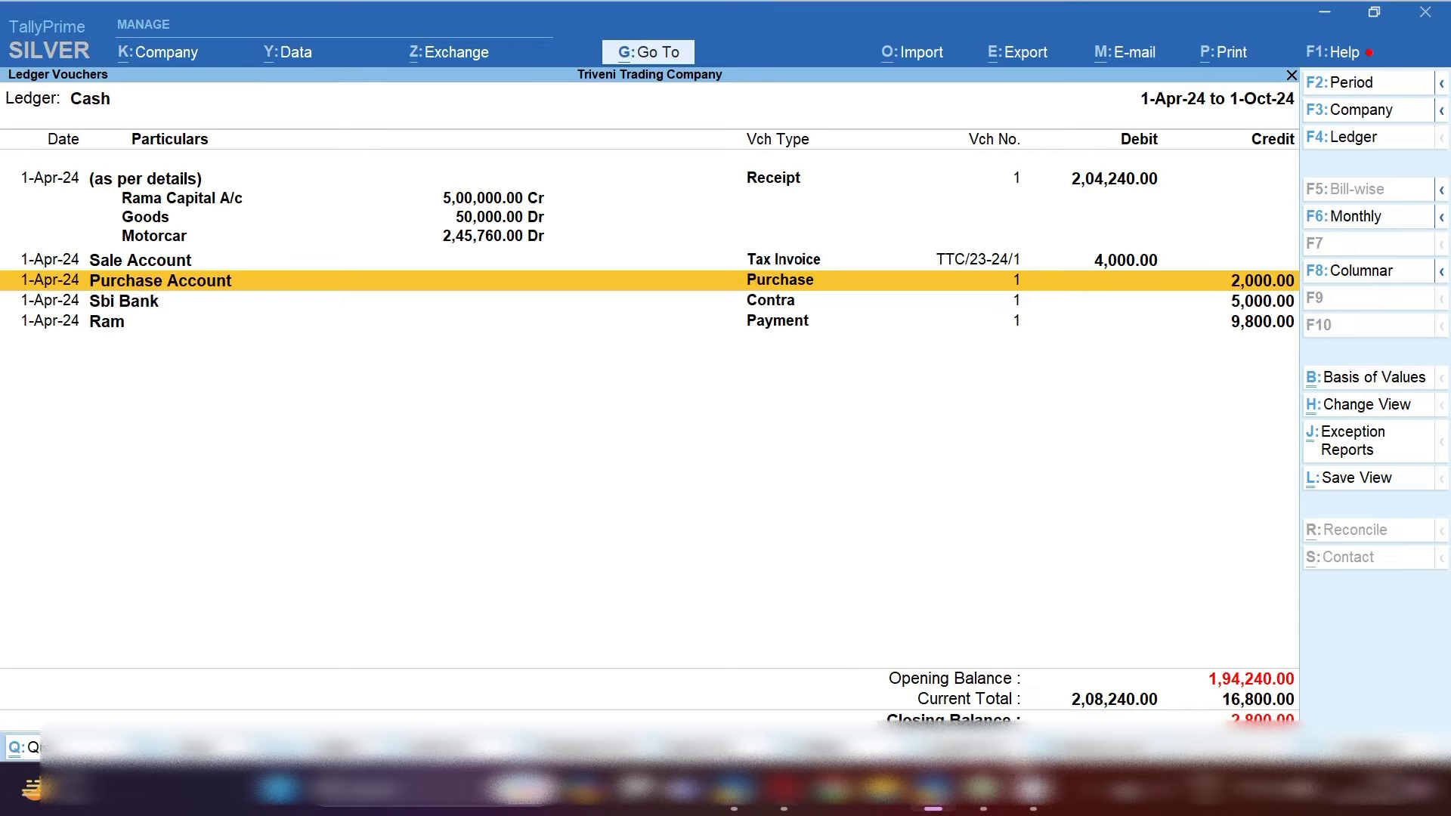
Check the Mar-18 cheque receipt in Excel, return to TallyPrime, and start a Receipt voucher for it.
{"action": "mouse_move", "coordinate": [930, 806]}
{"action": "left_click", "coordinate": [975, 802]}
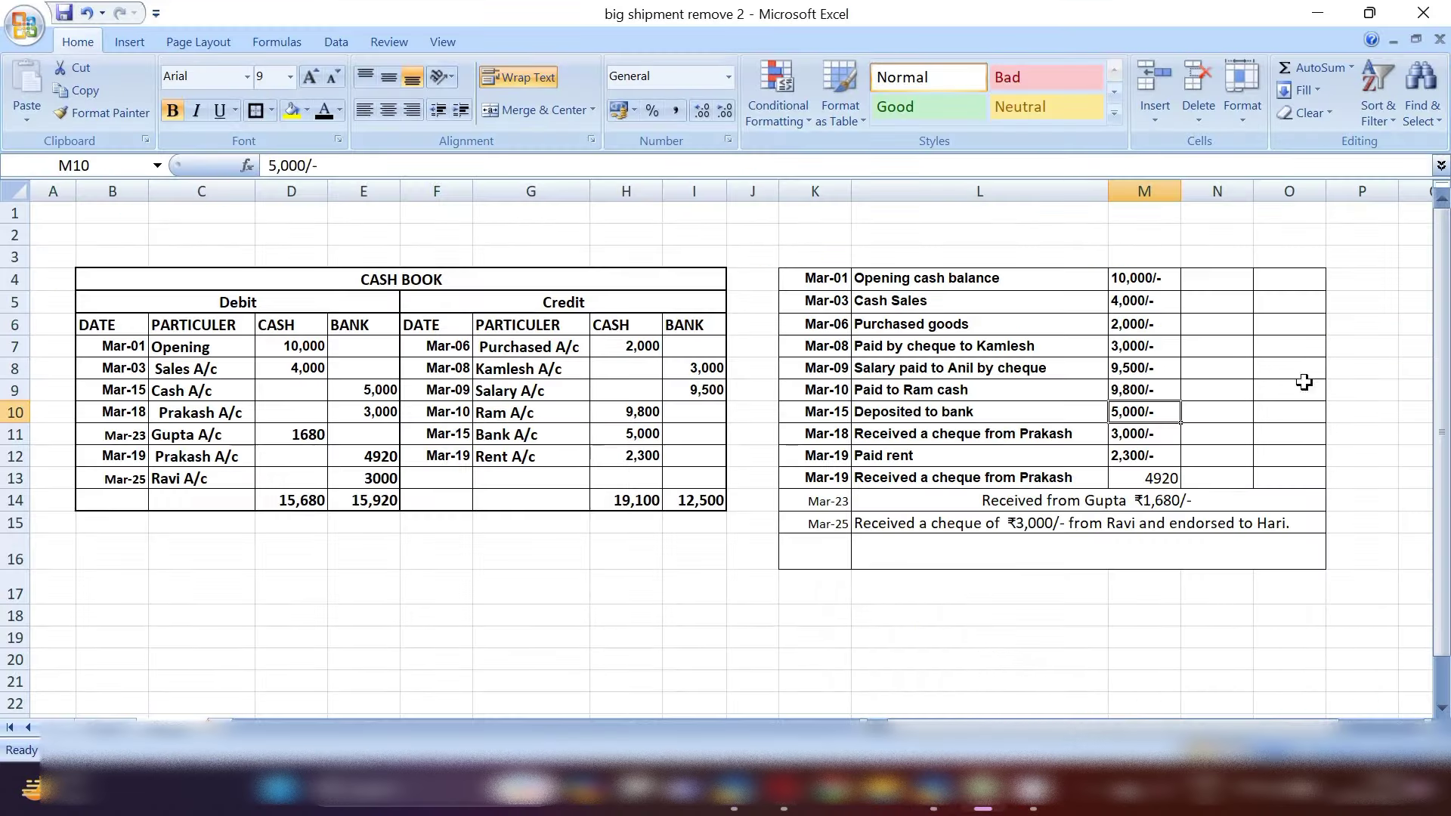
{"action": "left_click", "coordinate": [1145, 434]}
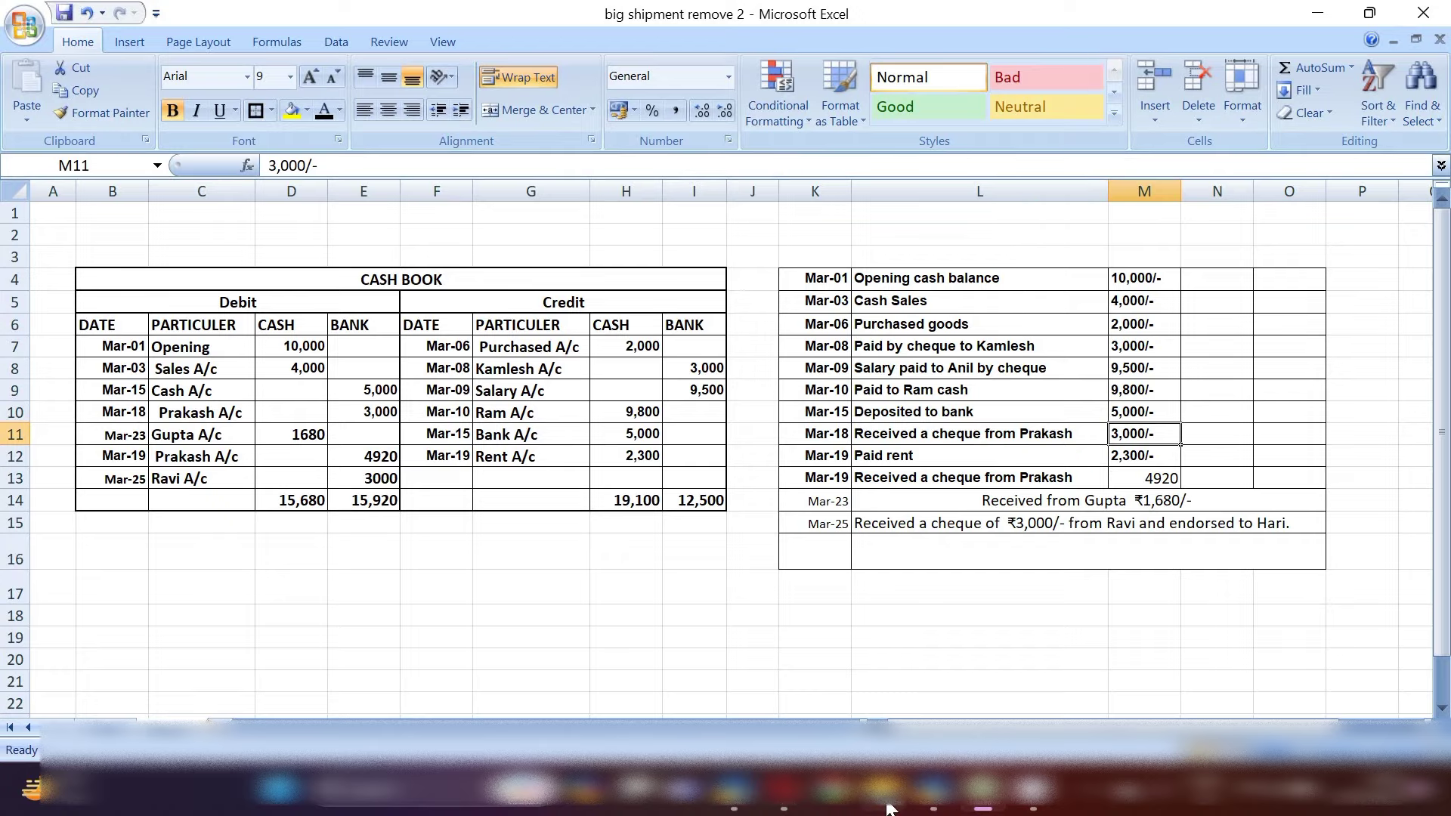
{"action": "left_click", "coordinate": [932, 790]}
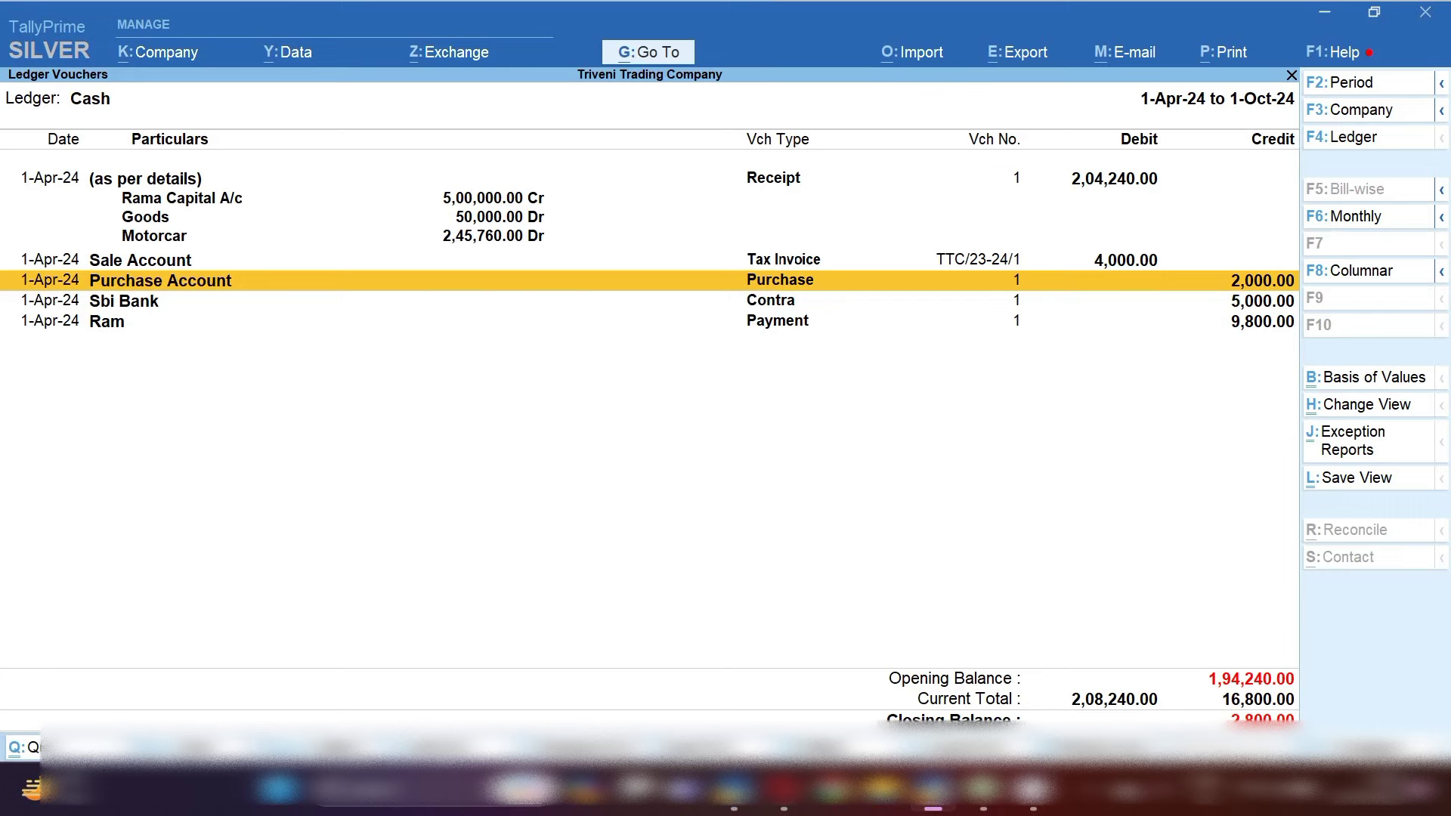
{"action": "key", "text": "alt+a"}
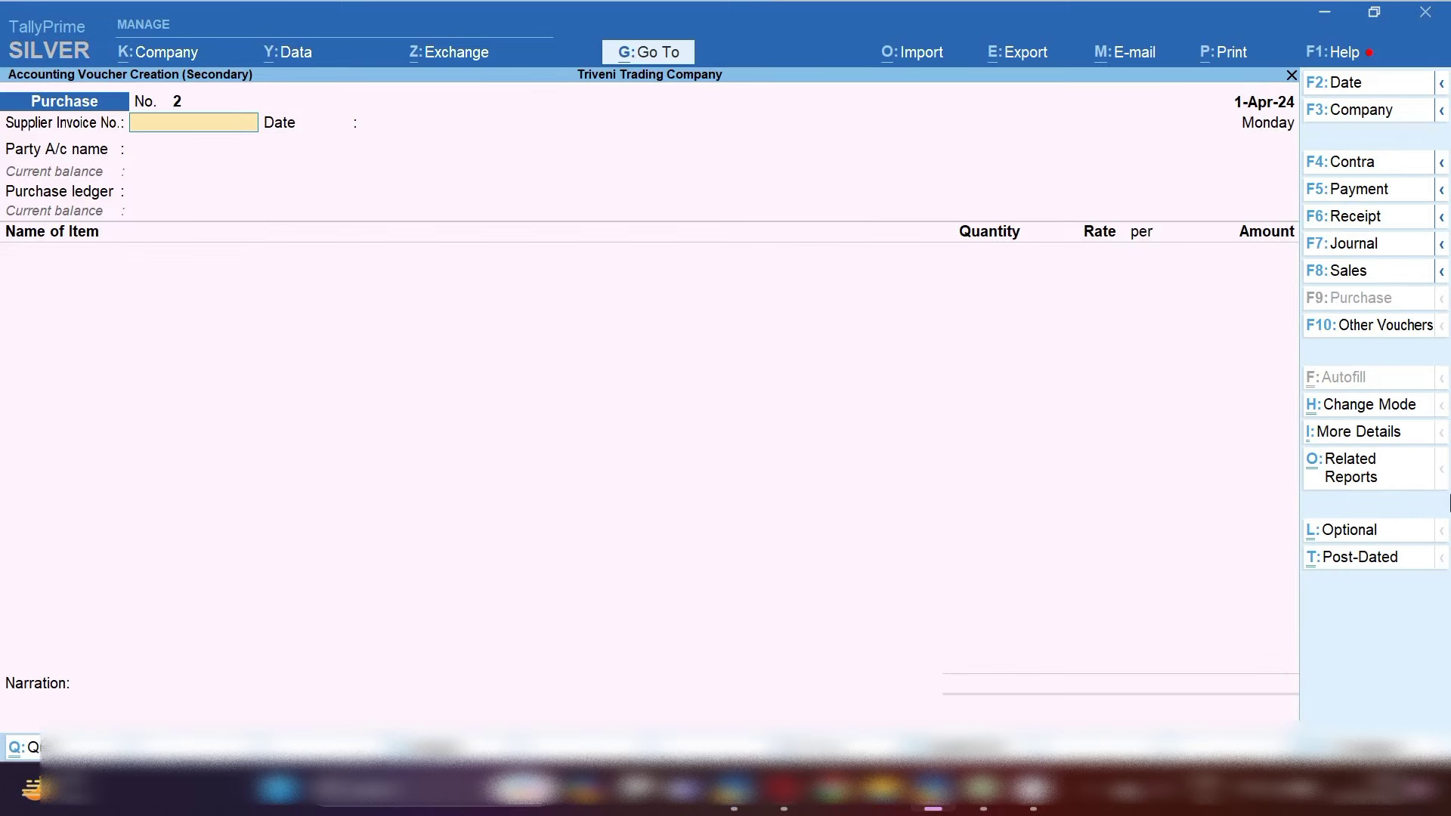
{"action": "left_click", "coordinate": [1384, 219]}
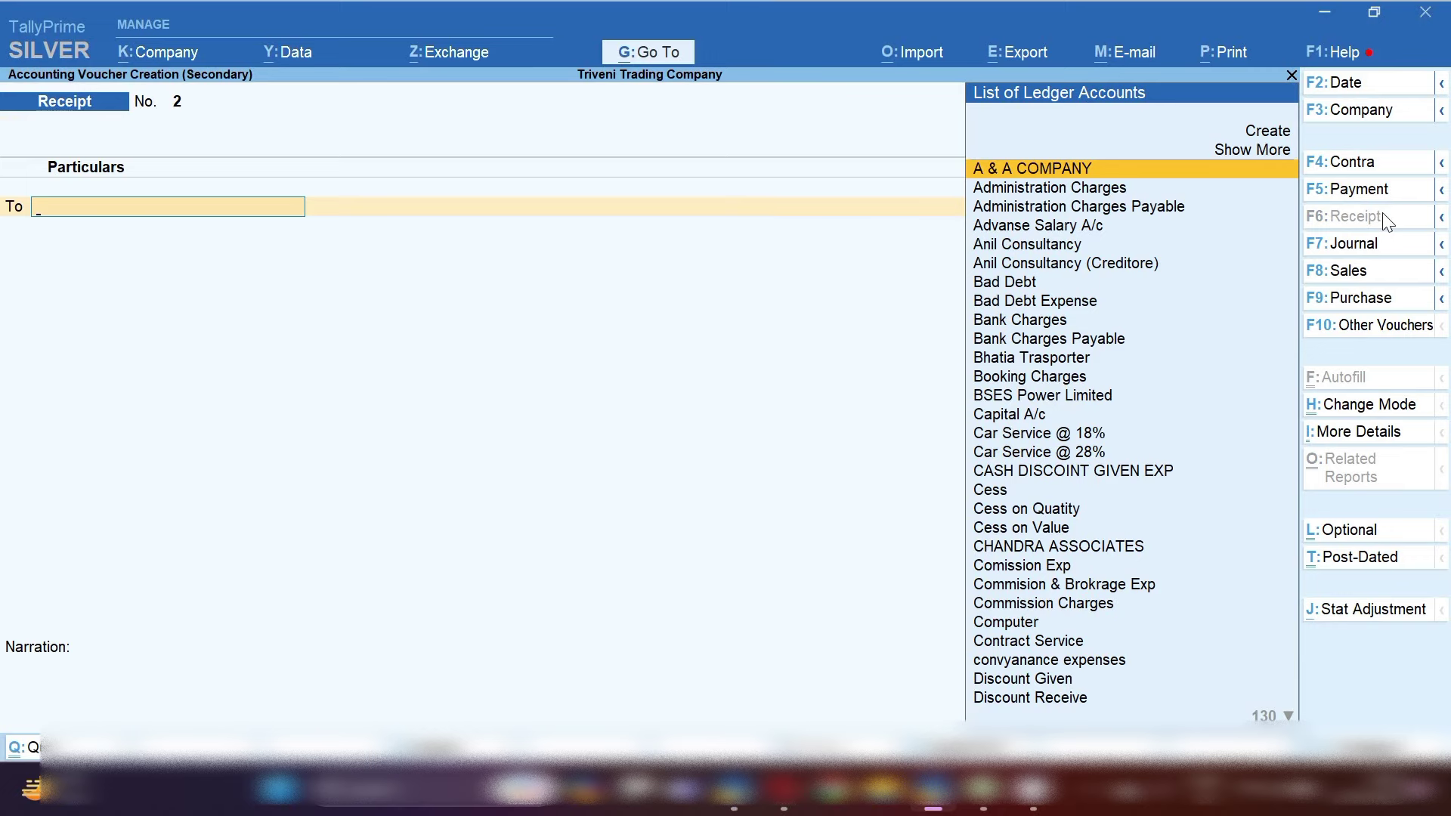
Create a ledger with the cheque payer's name under Sundry Debtors and use it as the voucher's credit account.
{"action": "key", "text": "alt+c"}
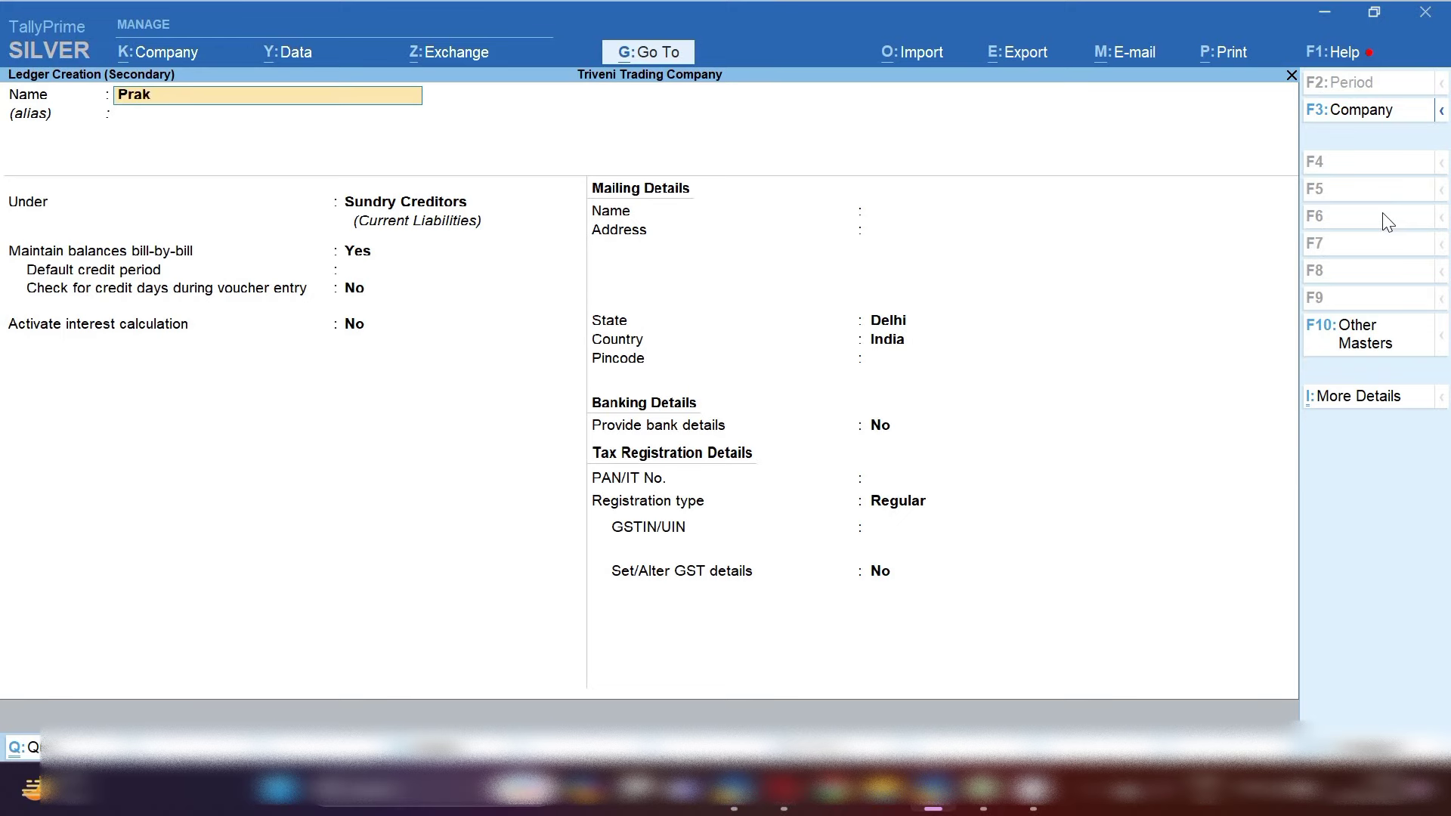
{"action": "key", "text": "Return"}
{"action": "key", "text": "Return"}
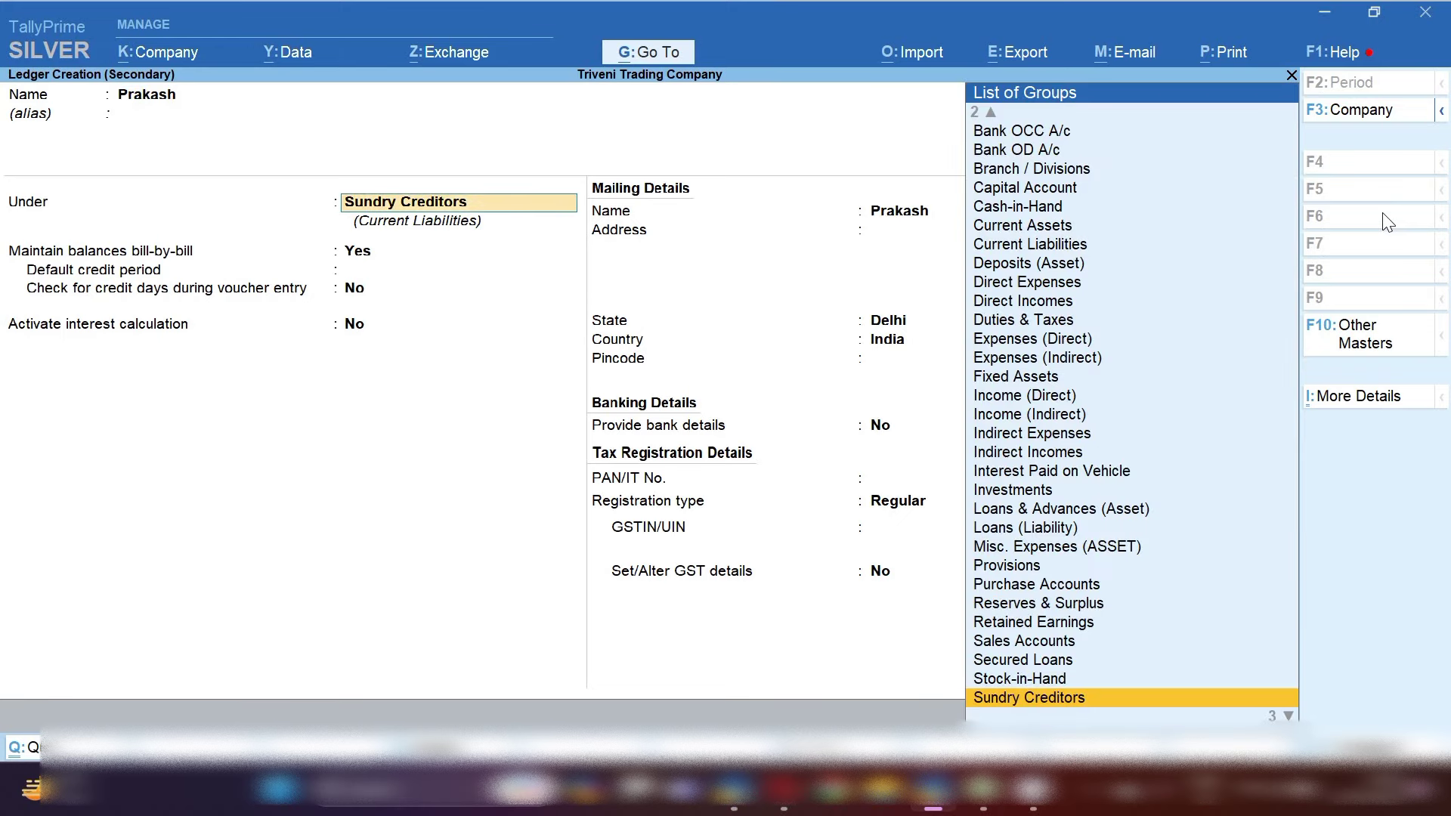
{"action": "type", "text": "Sun"}
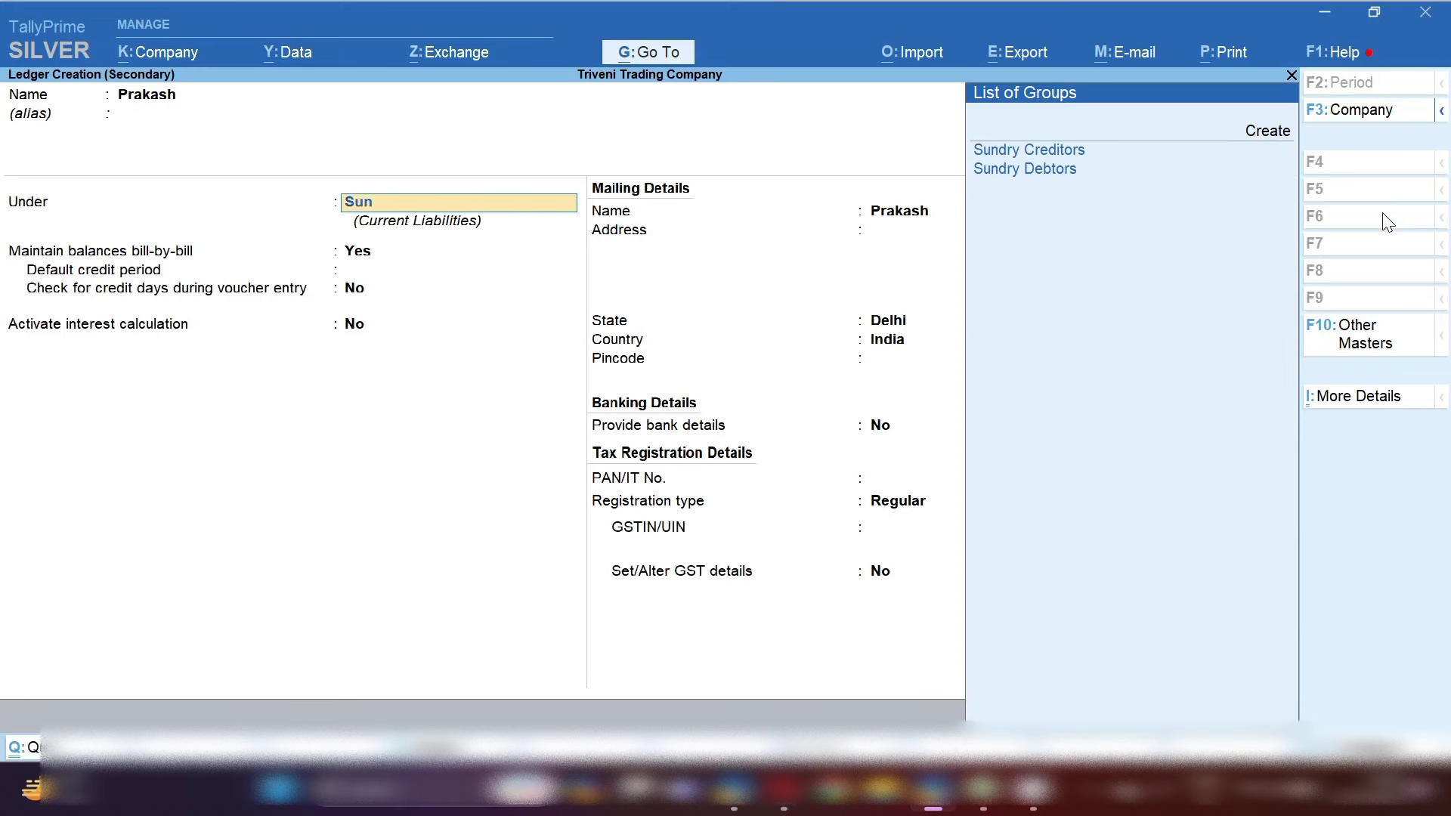
{"action": "key", "text": "Down"}
{"action": "key", "text": "Return"}
{"action": "key", "text": "ctrl+a"}
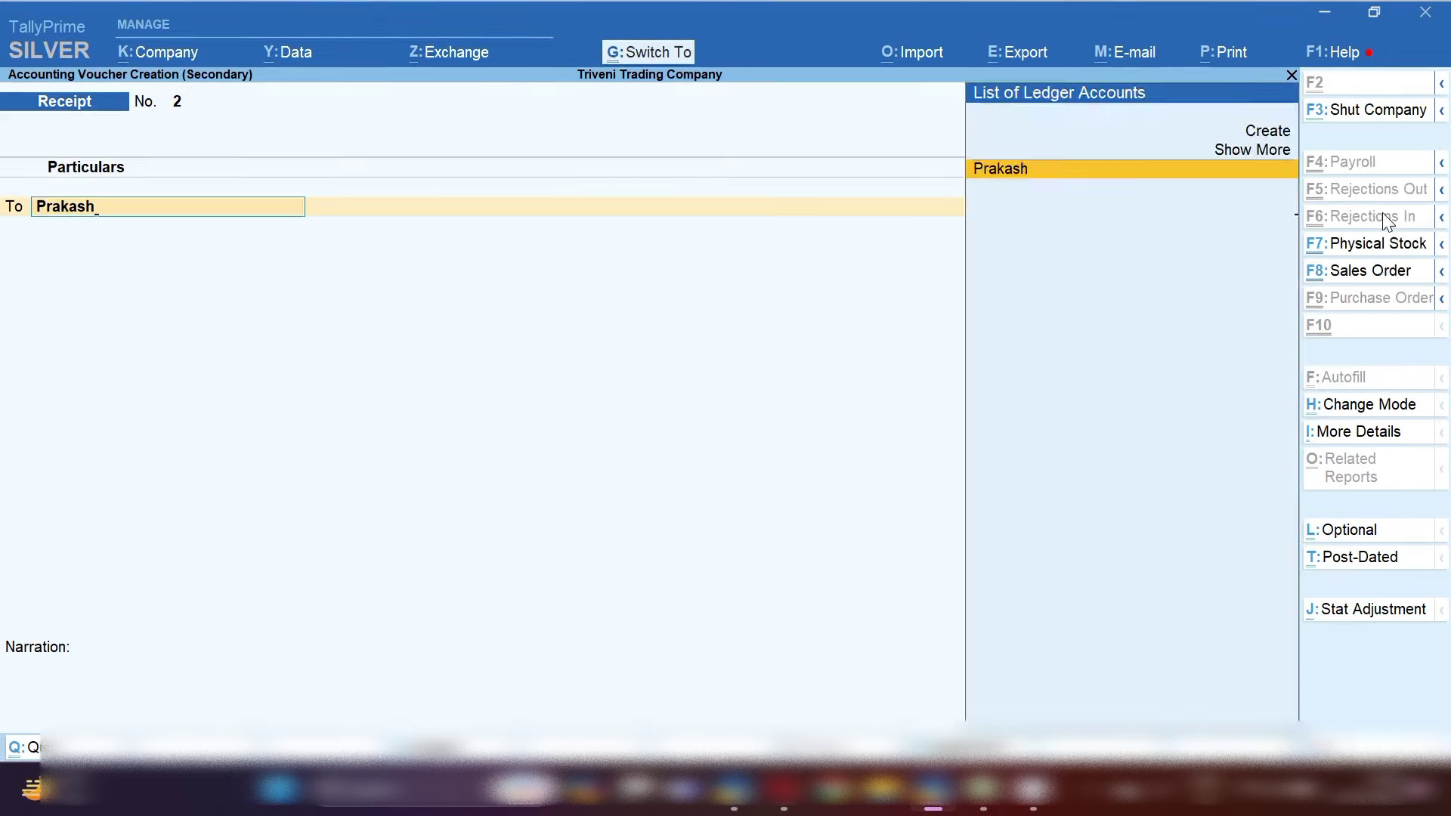
{"action": "key", "text": "Return"}
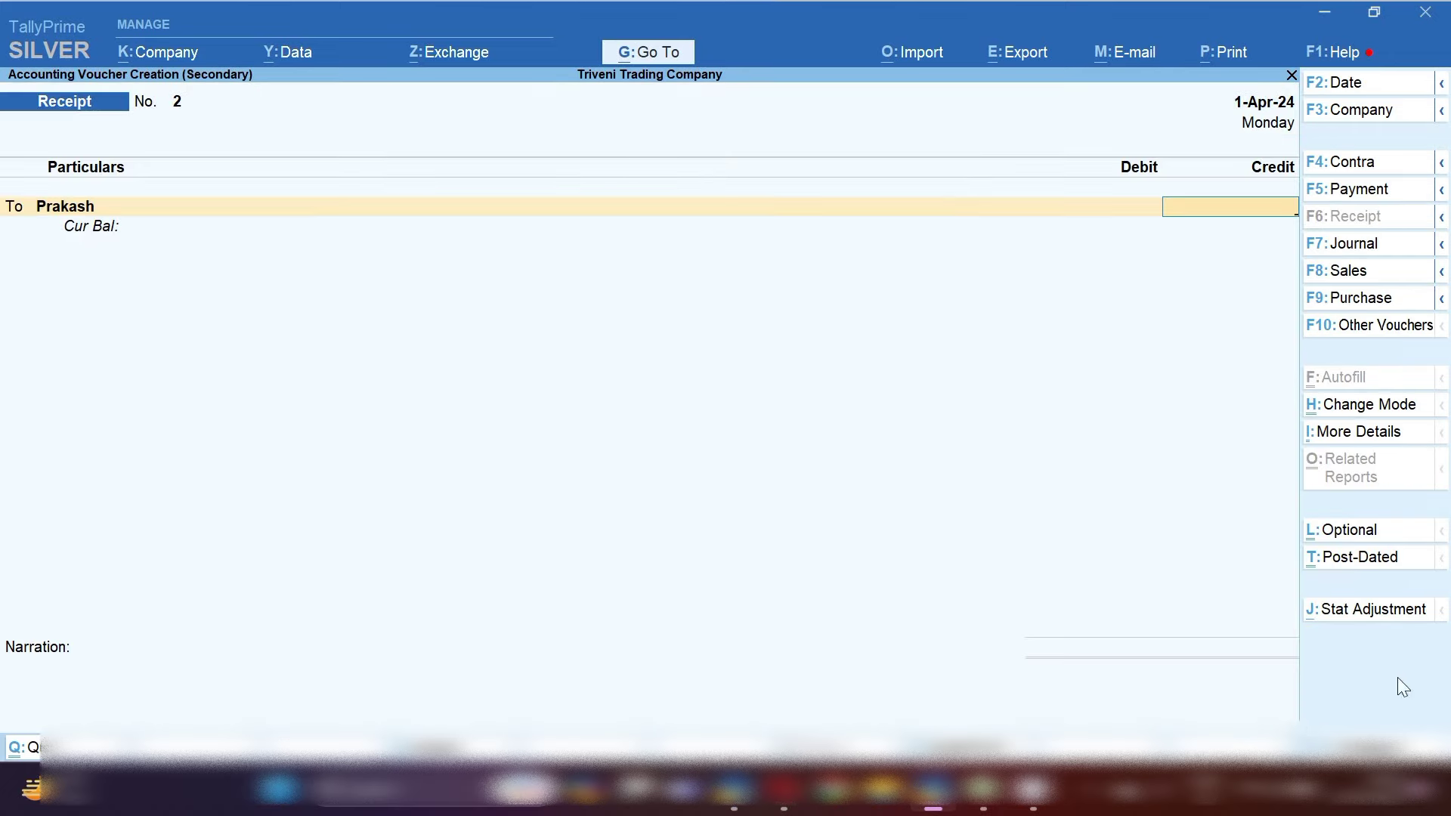
Recheck the cheque amount in Excel, then set the payer's credit amount to 3,000 and allocate it bill-wise as New Ref 2.
{"action": "left_click", "coordinate": [983, 790]}
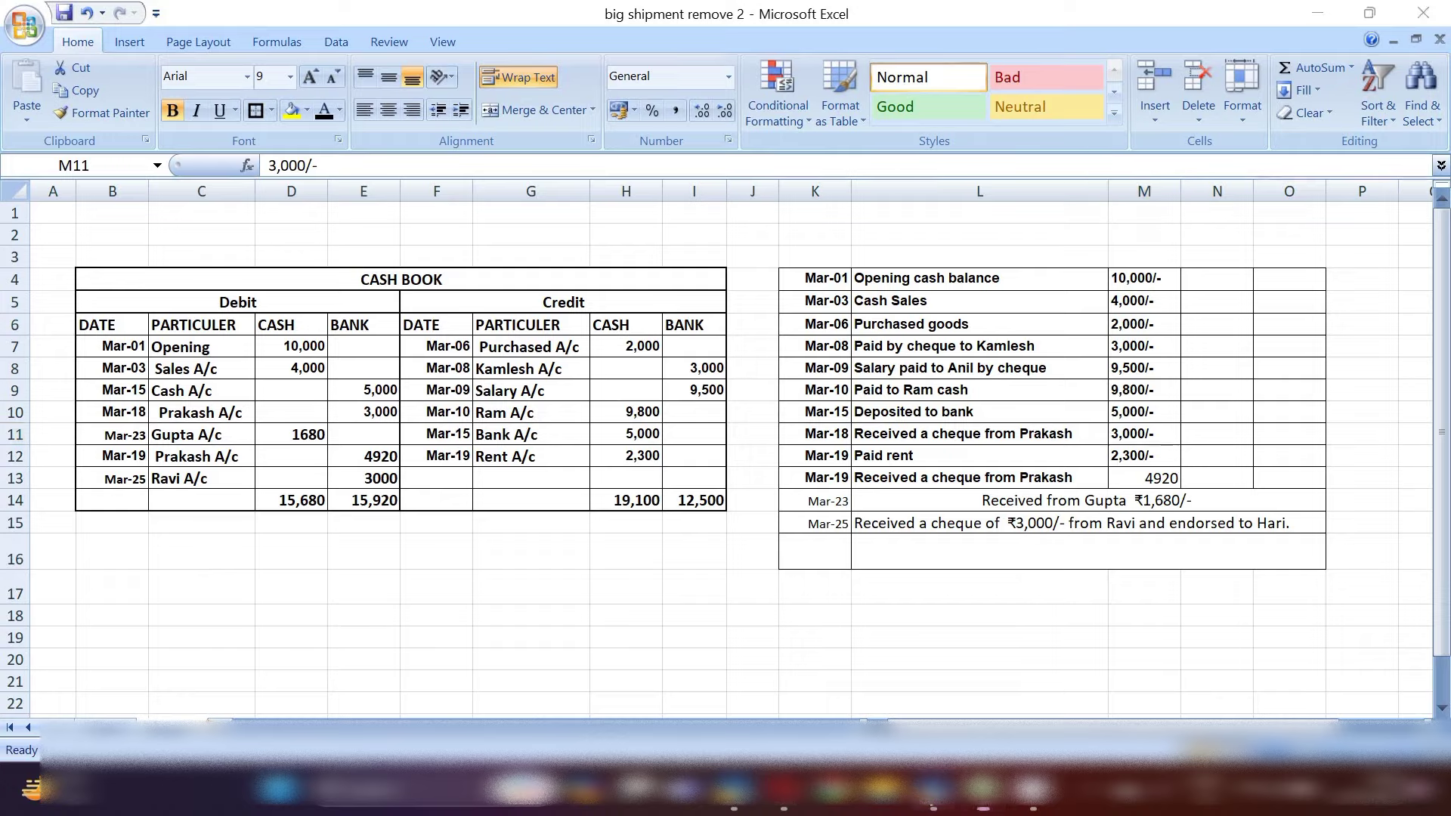
{"action": "left_click", "coordinate": [934, 790]}
{"action": "type", "text": "00"}
{"action": "key", "text": "Return"}
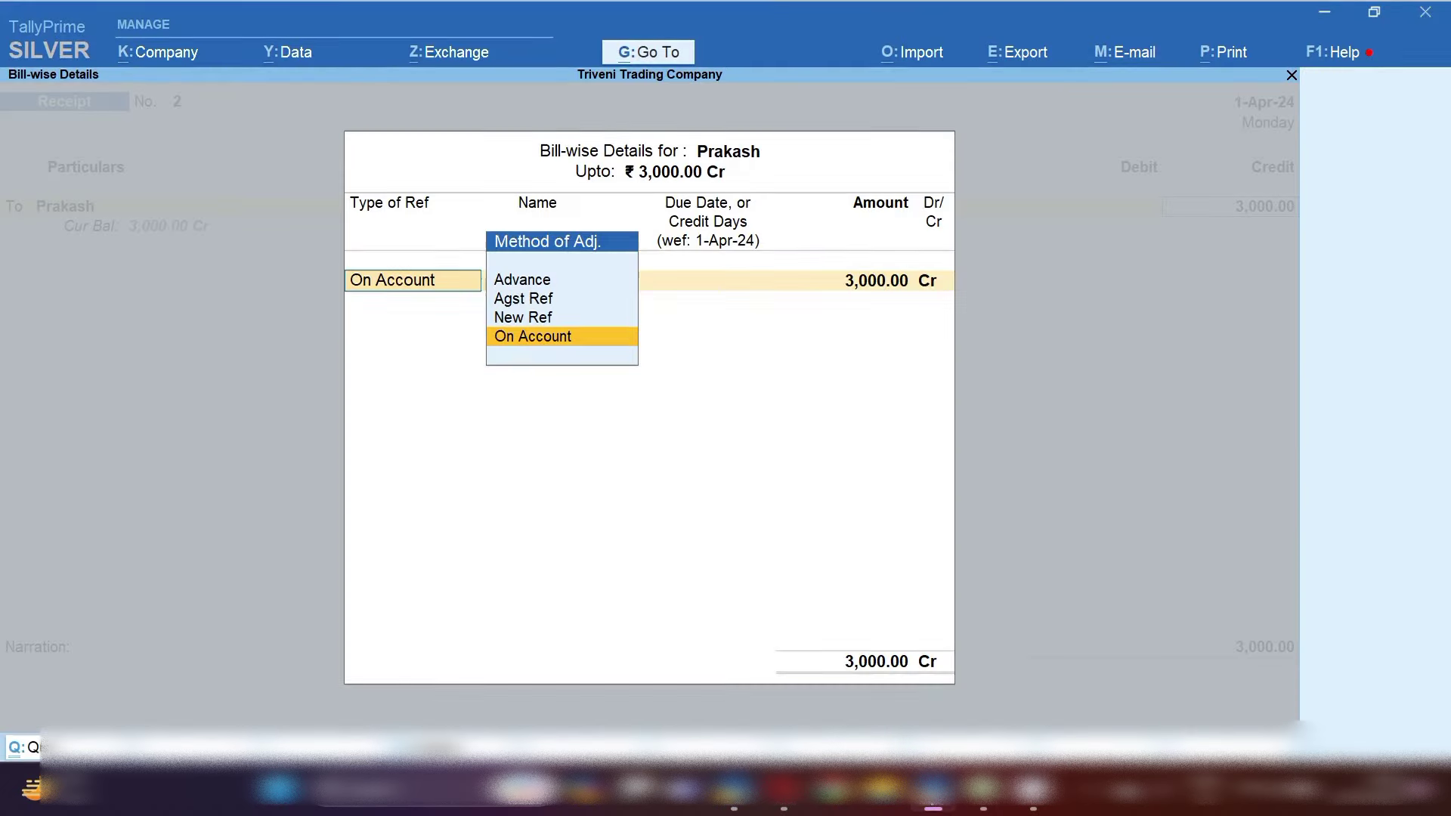
{"action": "key", "text": "Return"}
{"action": "key", "text": "shift+Tab"}
{"action": "key", "text": "Up"}
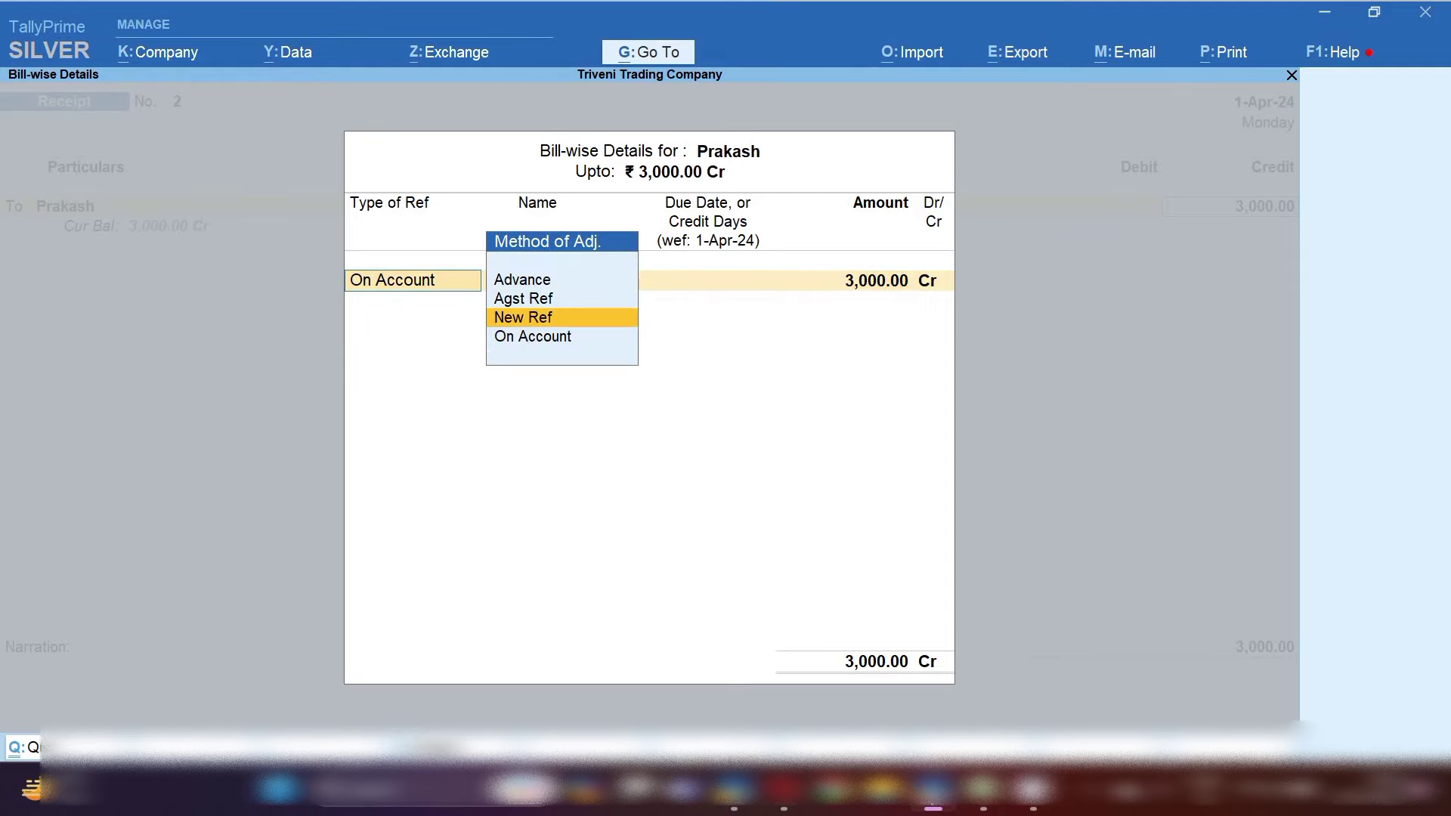
{"action": "key", "text": "Return"}
{"action": "key", "text": "Return"}
{"action": "key", "text": "Return"}
{"action": "key", "text": "Return"}
Debit the 3,000 receipt to the Cash ledger and save the voucher.
{"action": "type", "text": "Vss"}
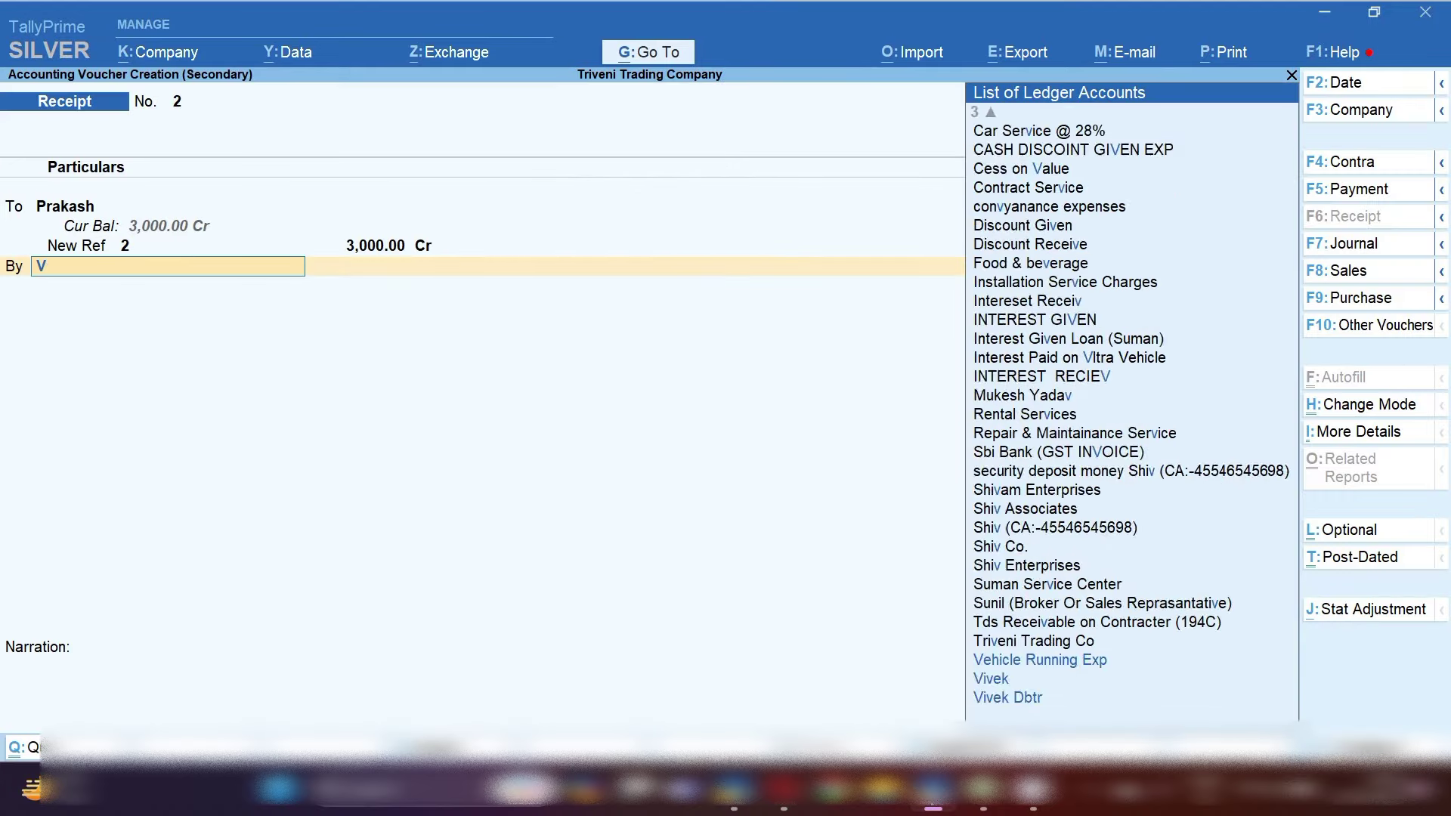
{"action": "key", "text": "BackSpace"}
{"action": "key", "text": "BackSpace"}
{"action": "key", "text": "BackSpace"}
{"action": "type", "text": "Cas"}
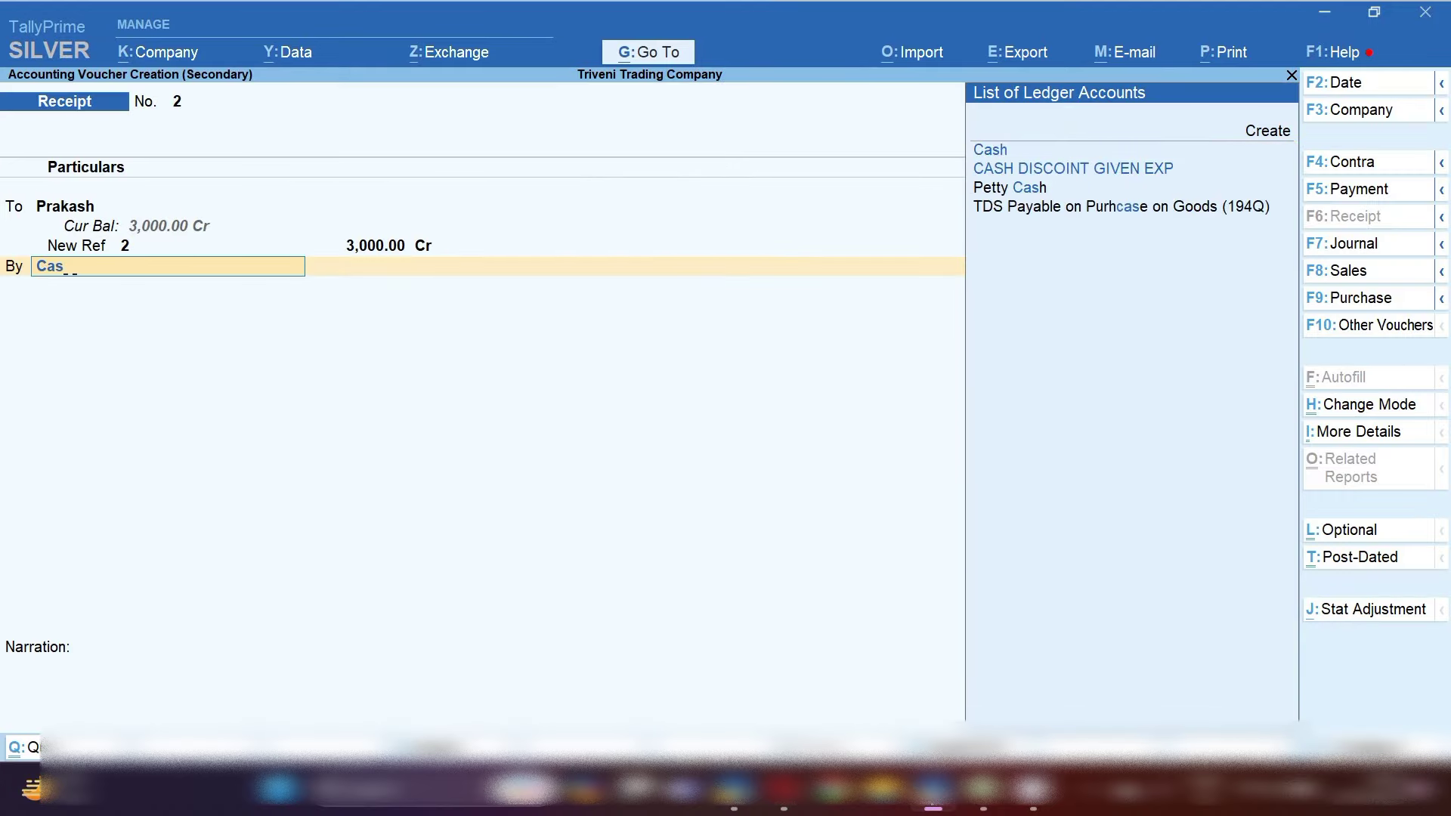
{"action": "key", "text": "Return"}
{"action": "key", "text": "Return"}
{"action": "key", "text": "Return"}
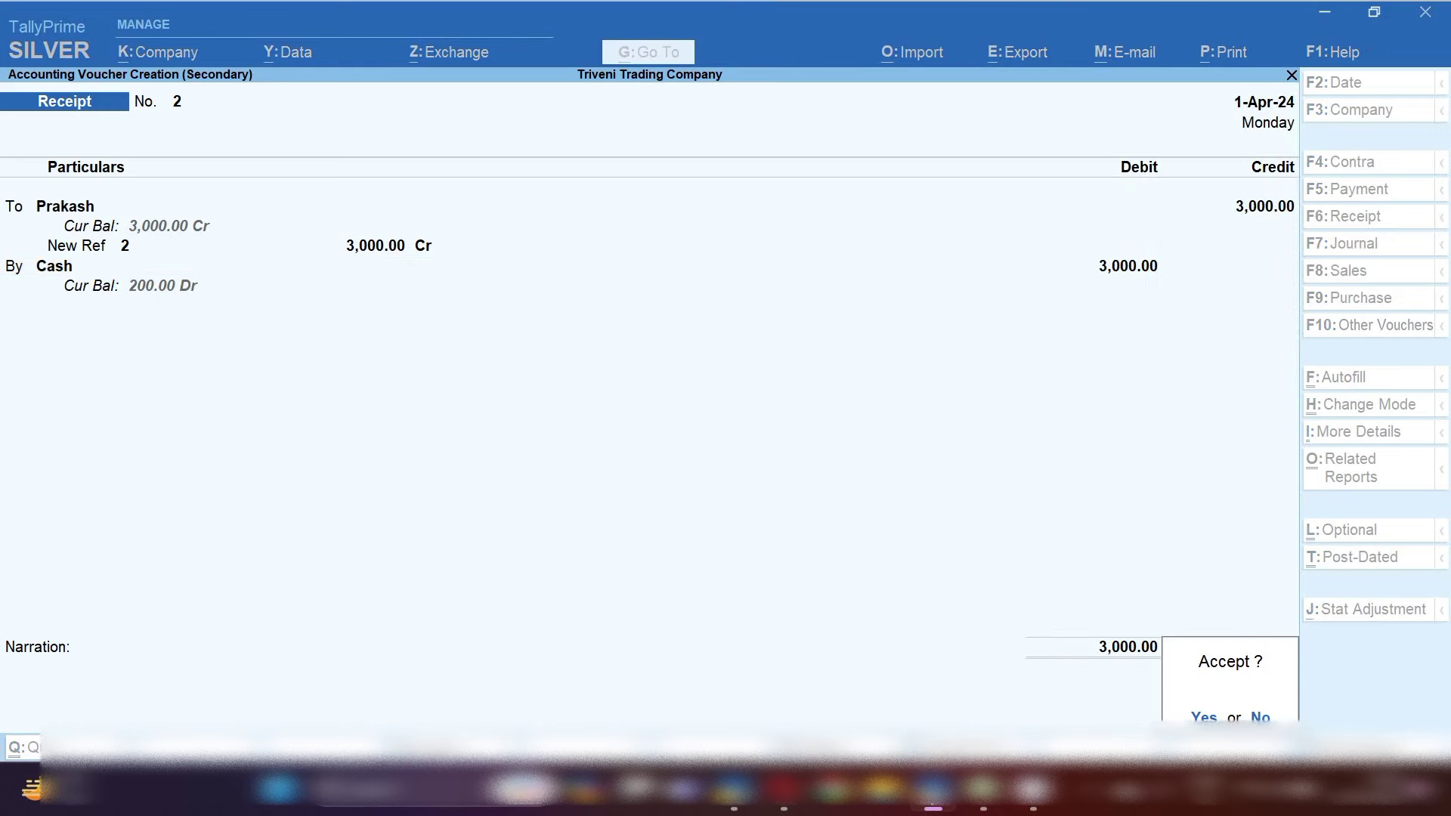
{"action": "key", "text": "Return"}
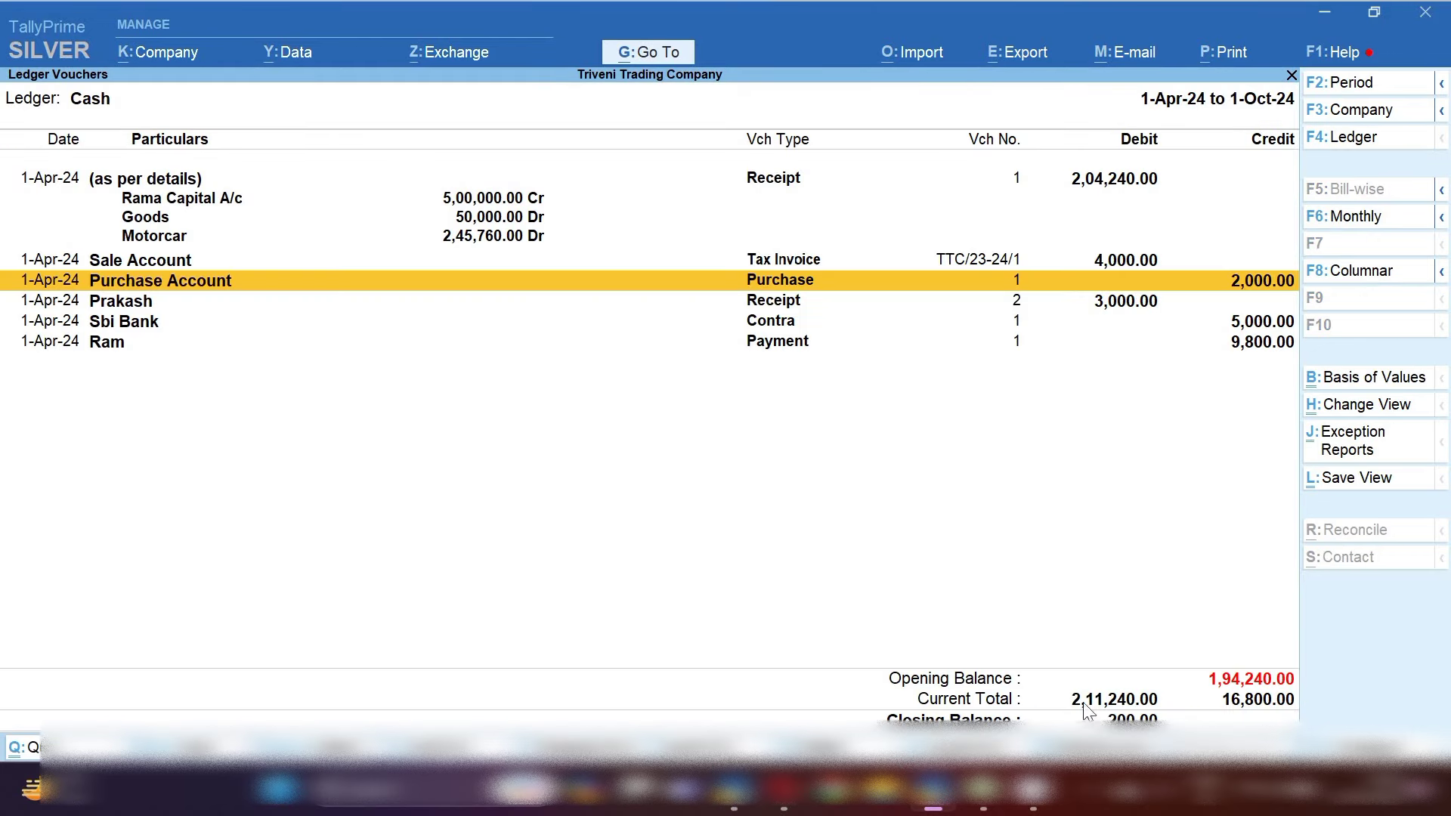
Check the Mar-19 rent payment in Excel, return to TallyPrime, and start a Payment voucher for it.
{"action": "left_click", "coordinate": [993, 805]}
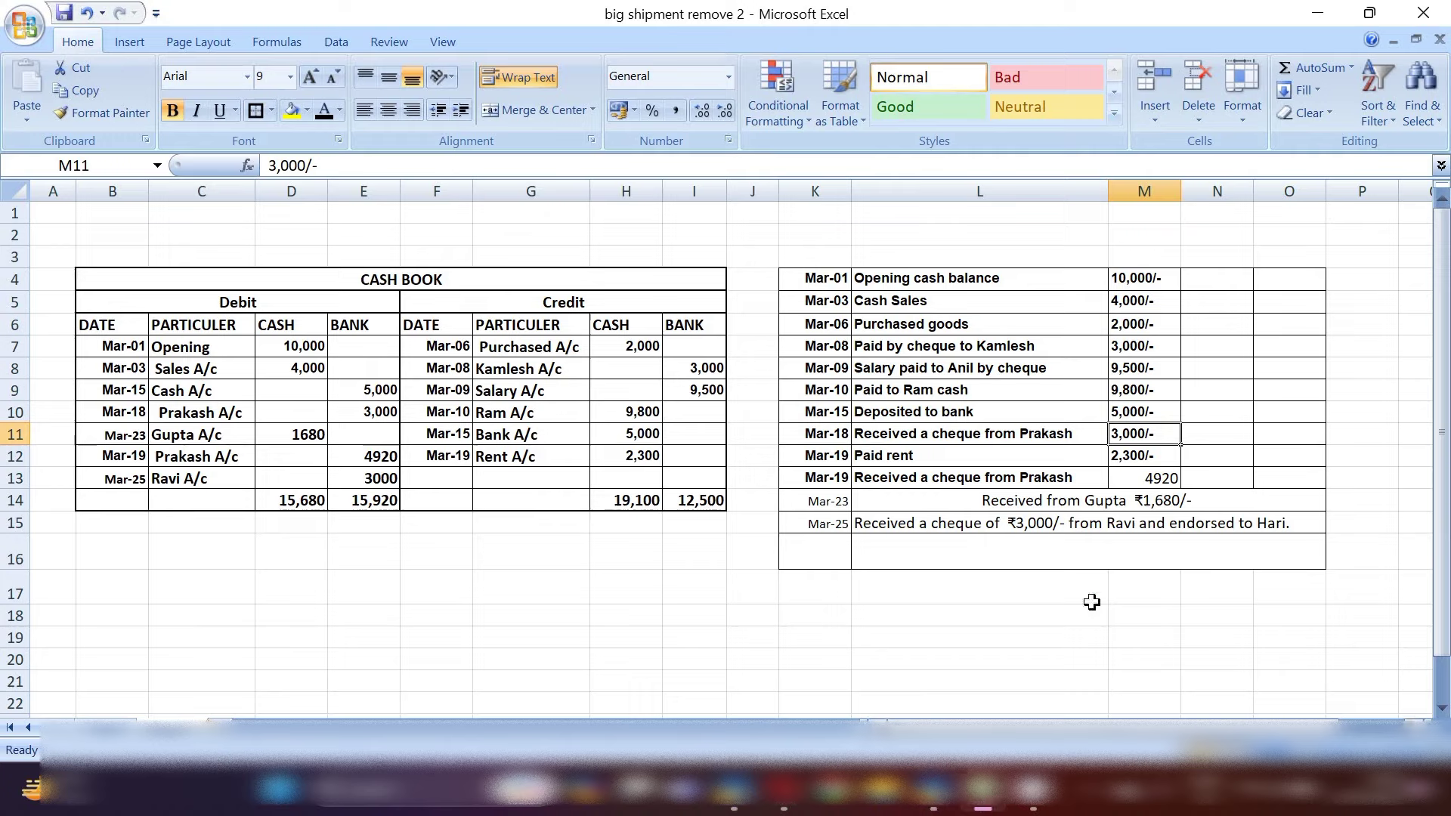
{"action": "left_click", "coordinate": [1153, 459]}
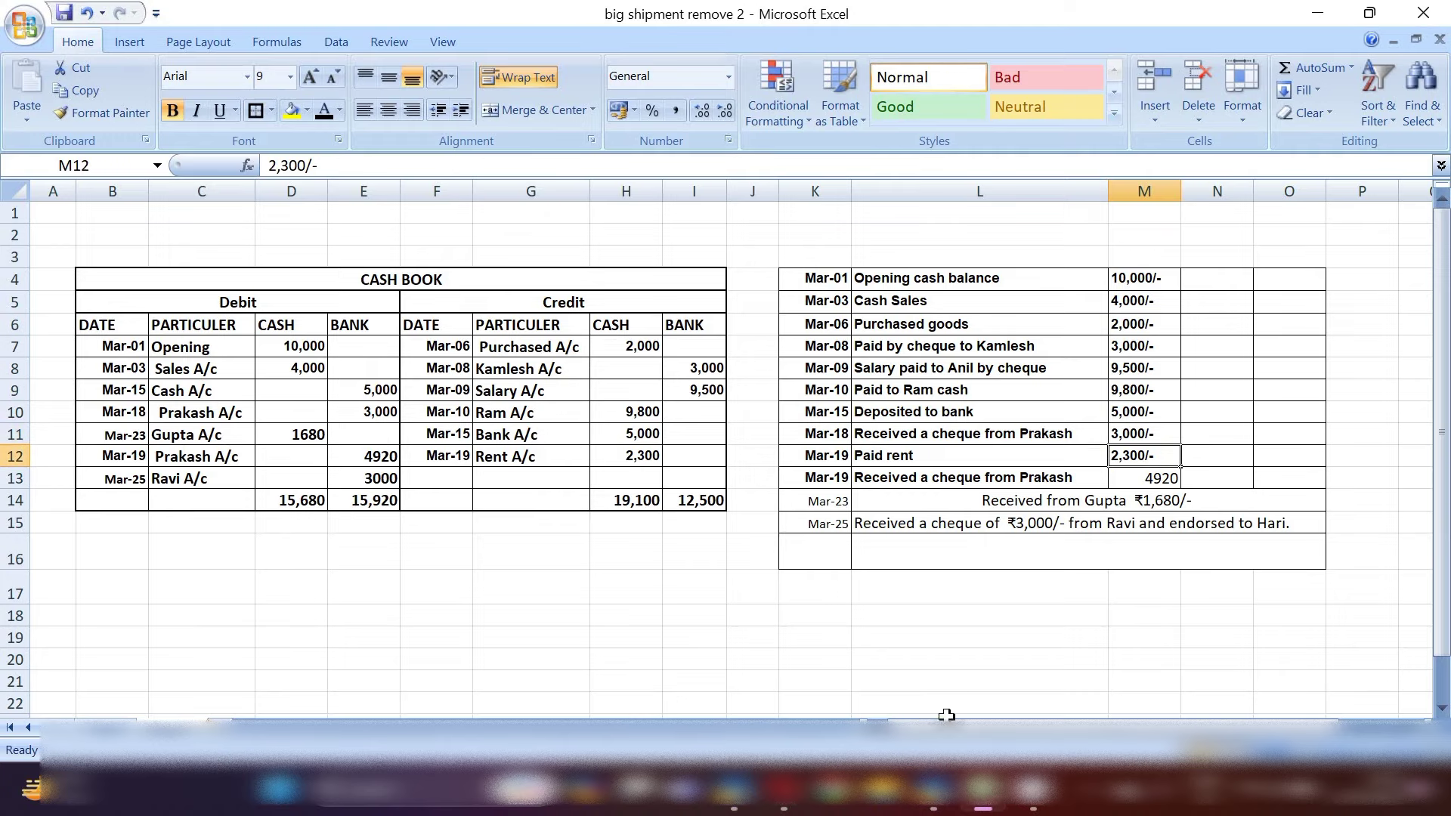
{"action": "mouse_move", "coordinate": [935, 807]}
{"action": "left_click", "coordinate": [1006, 696]}
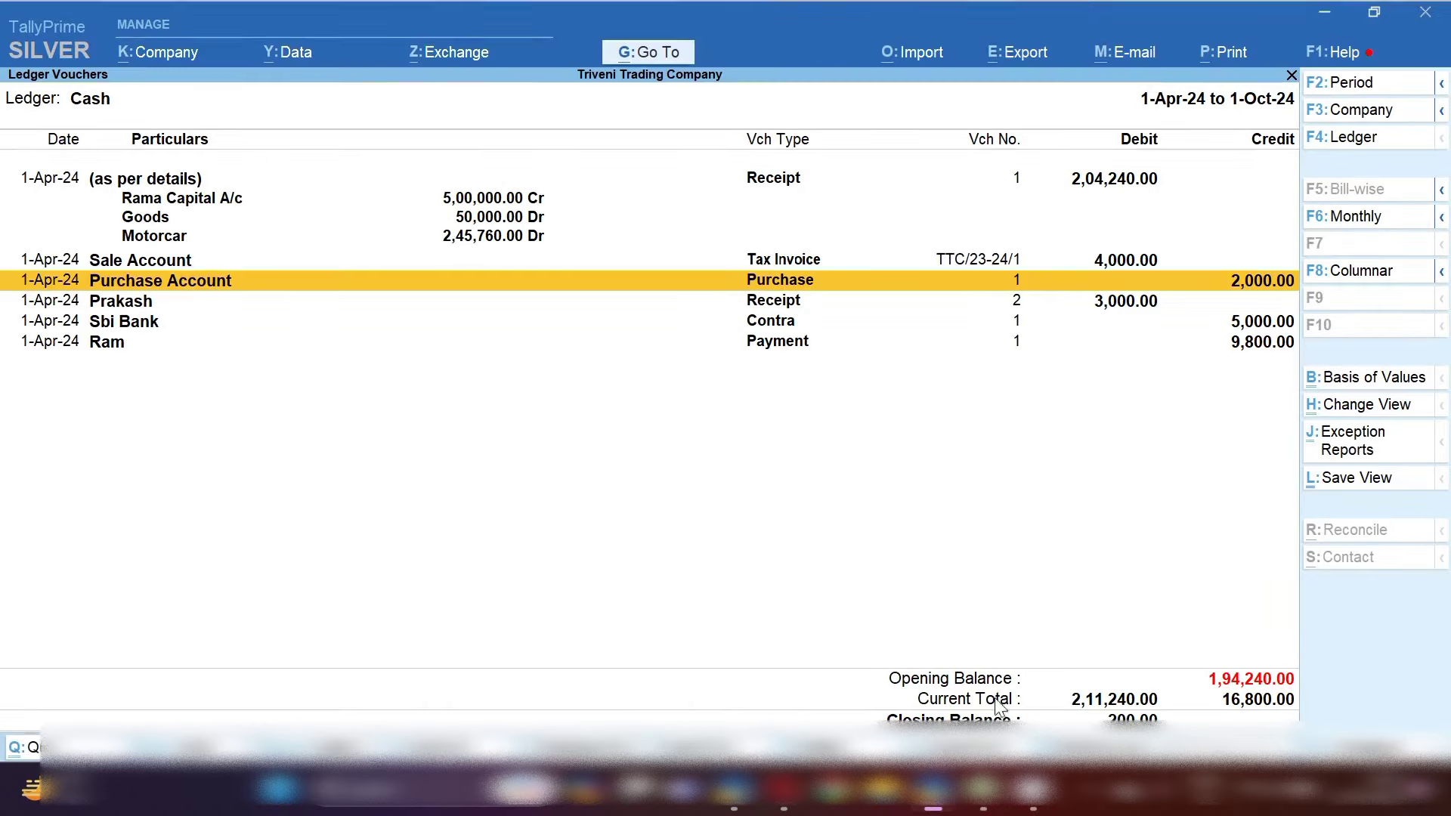
{"action": "key", "text": "Down"}
{"action": "key", "text": "Down"}
{"action": "key", "text": "Down"}
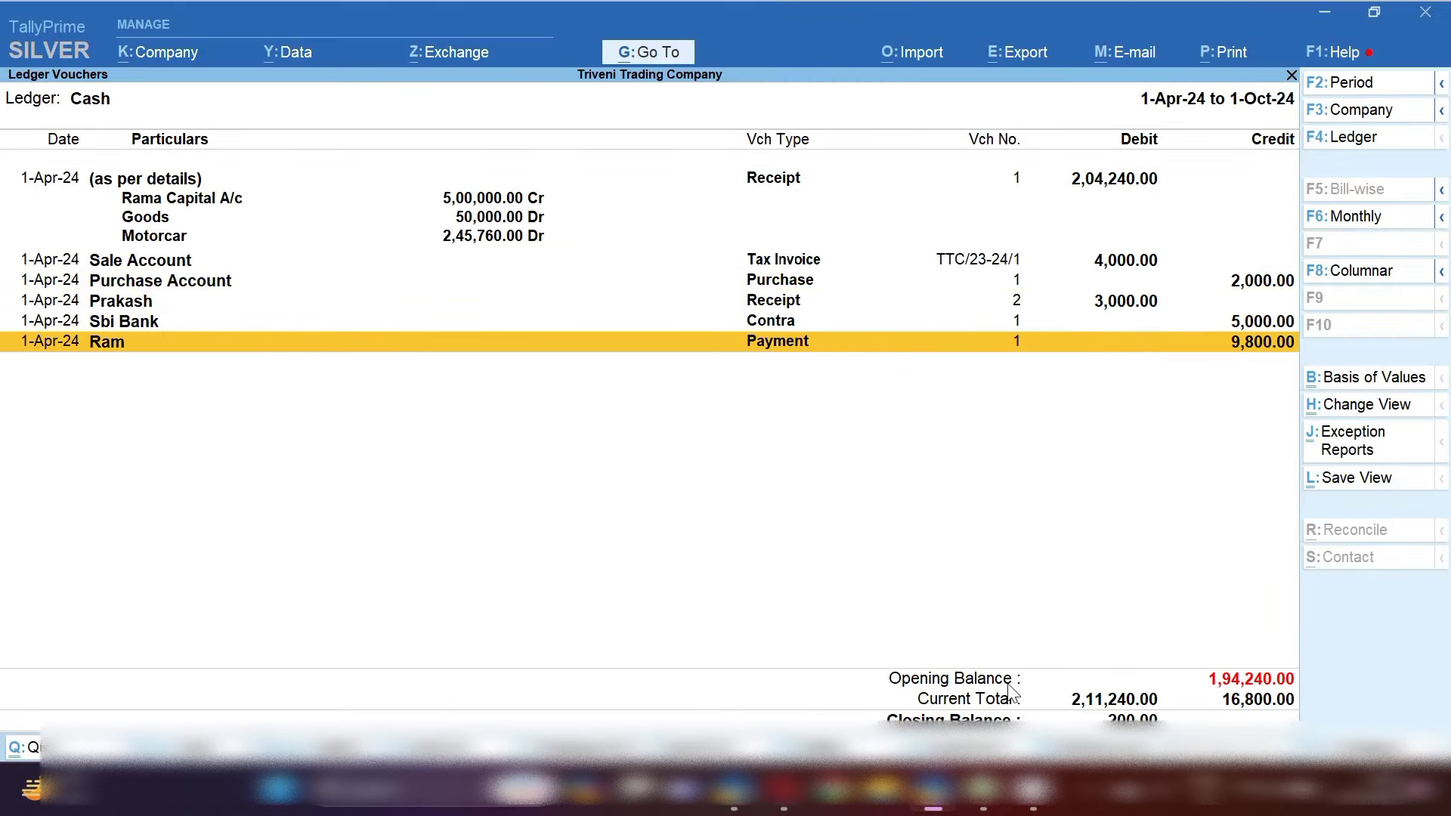
{"action": "key", "text": "alt+a"}
Select Rent Expenses as the Payment voucher's debit account.
{"action": "type", "text": "Rent"}
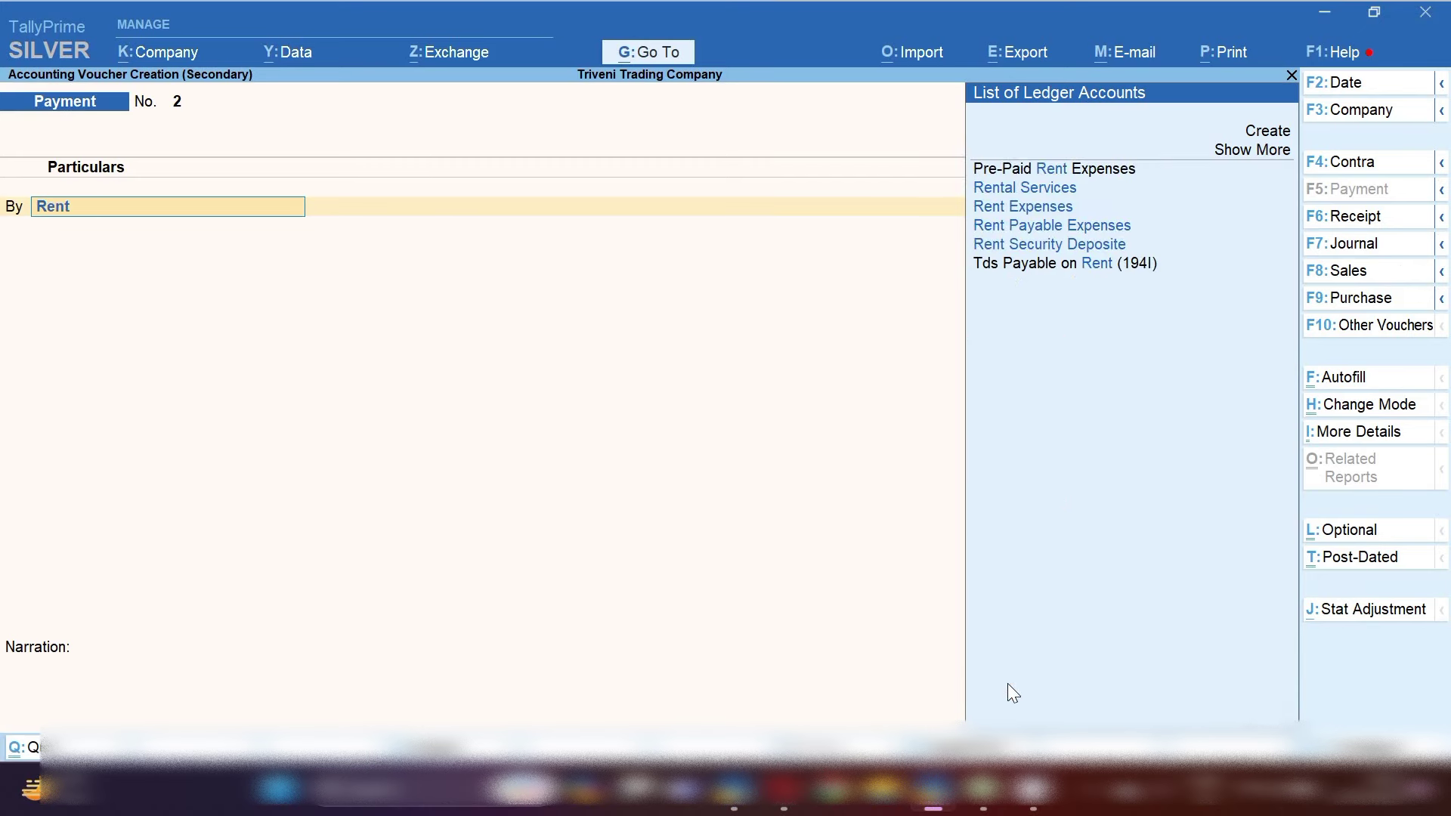
{"action": "key", "text": "Down"}
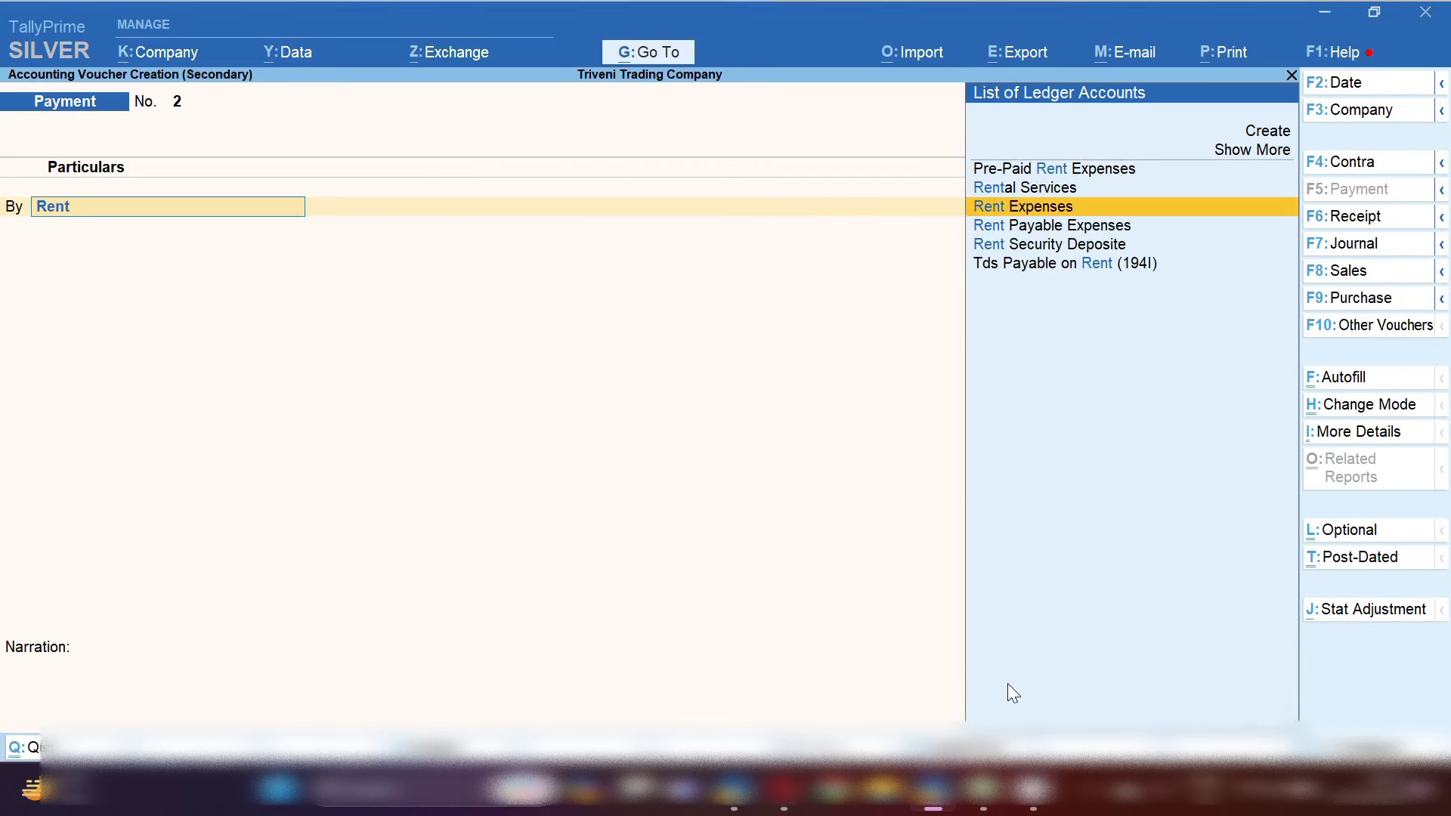
{"action": "key", "text": "Return"}
Open the Rent Expenses ledger master from the voucher and review its group, statutory and opening balance fields.
{"action": "key", "text": "BackSpace"}
{"action": "key", "text": "ctrl+Return"}
{"action": "key", "text": "Return"}
{"action": "key", "text": "Return"}
{"action": "key", "text": "Return"}
{"action": "key", "text": "Return"}
{"action": "key", "text": "Return"}
{"action": "key", "text": "Return"}
{"action": "key", "text": "Return"}
{"action": "key", "text": "Return"}
{"action": "key", "text": "Return"}
{"action": "key", "text": "Return"}
{"action": "key", "text": "Return"}
{"action": "key", "text": "Return"}
{"action": "key", "text": "Return"}
{"action": "key", "text": "Return"}
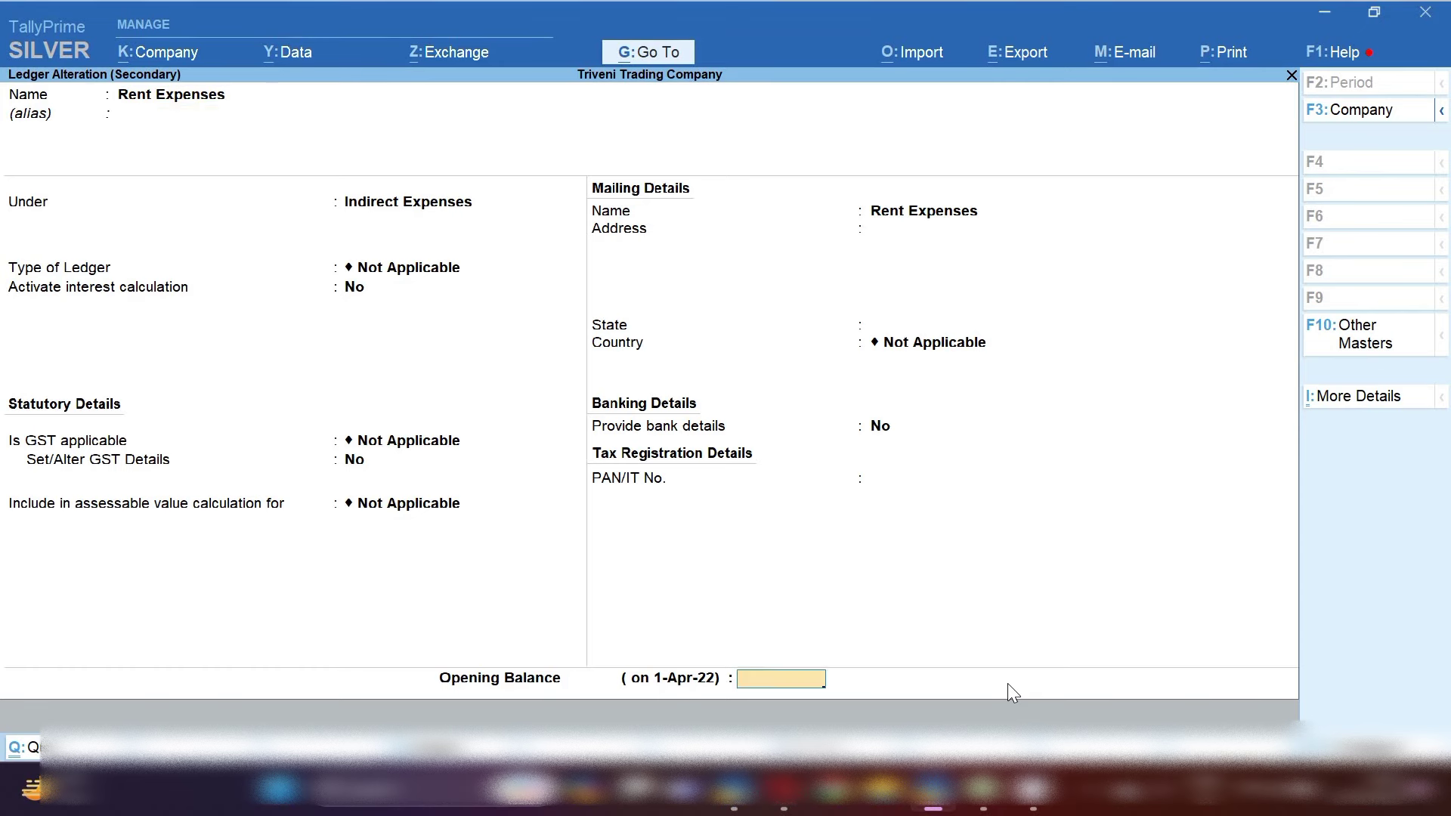
{"action": "key", "text": "Return"}
Debit Rent Expenses 2,500, credit the amount to the Sbi Bank ledger, and save the Payment voucher.
{"action": "type", "text": "2,5"}
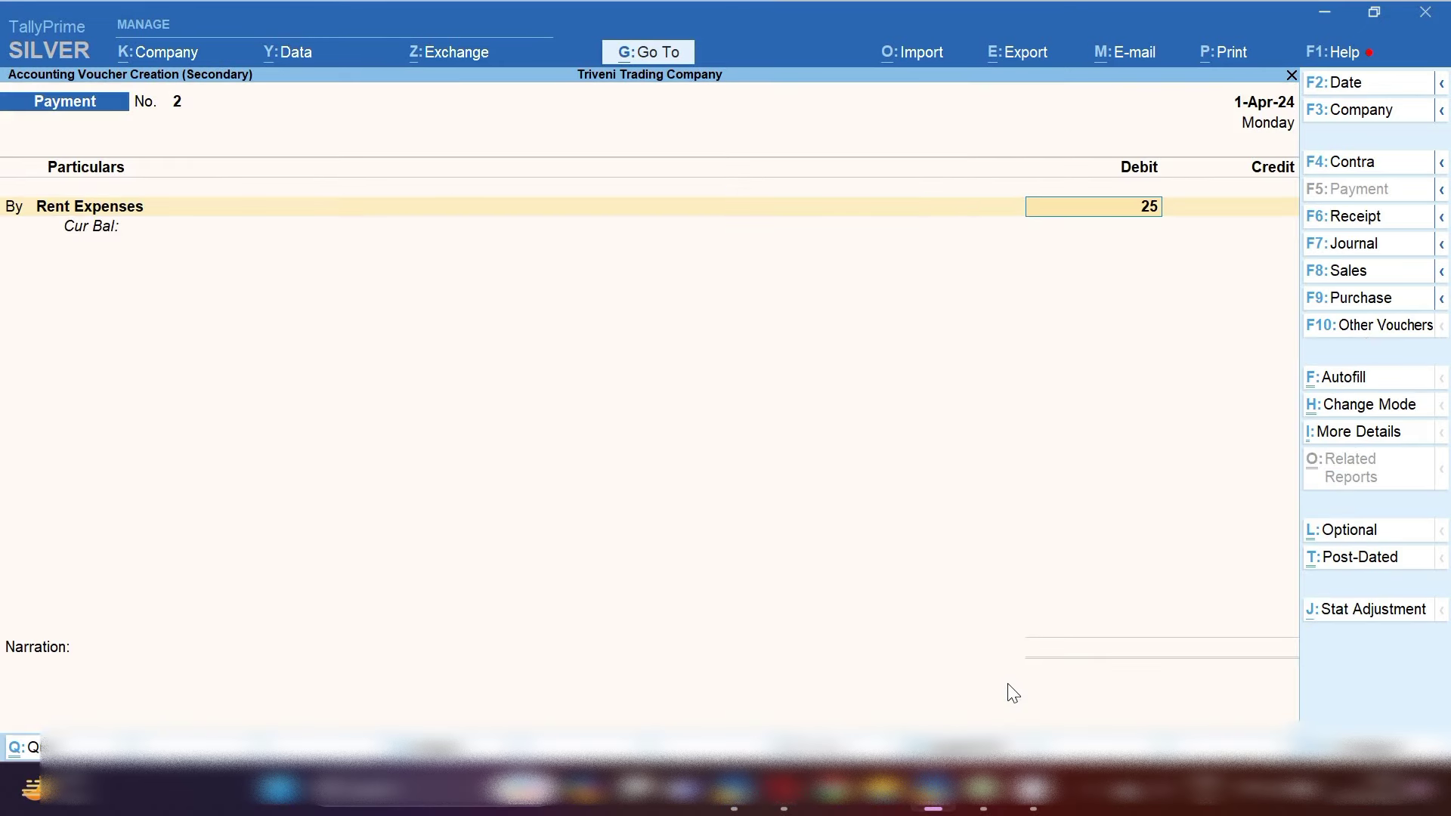
{"action": "type", "text": "00"}
{"action": "key", "text": "Return"}
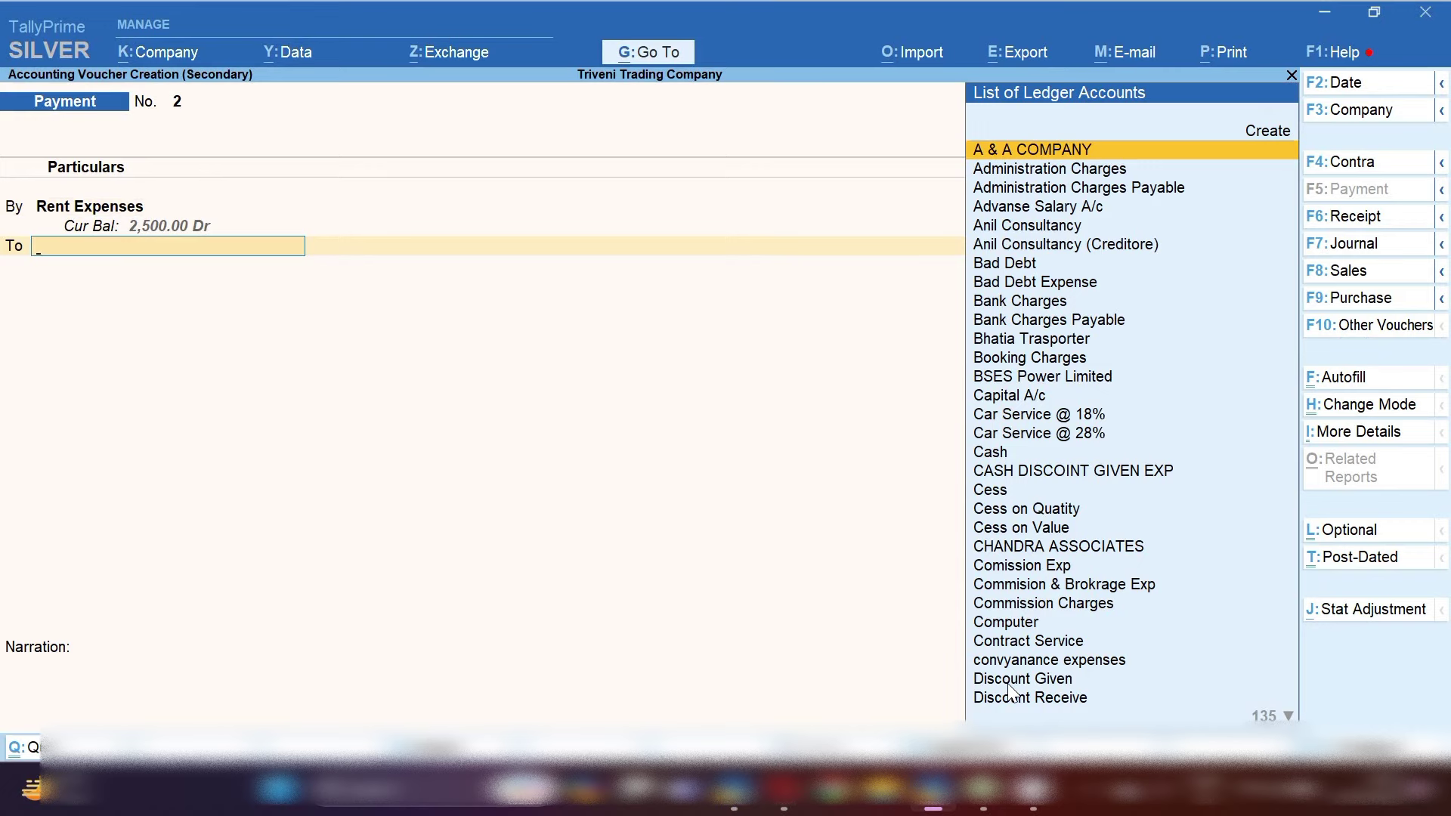
{"action": "type", "text": "Sb"}
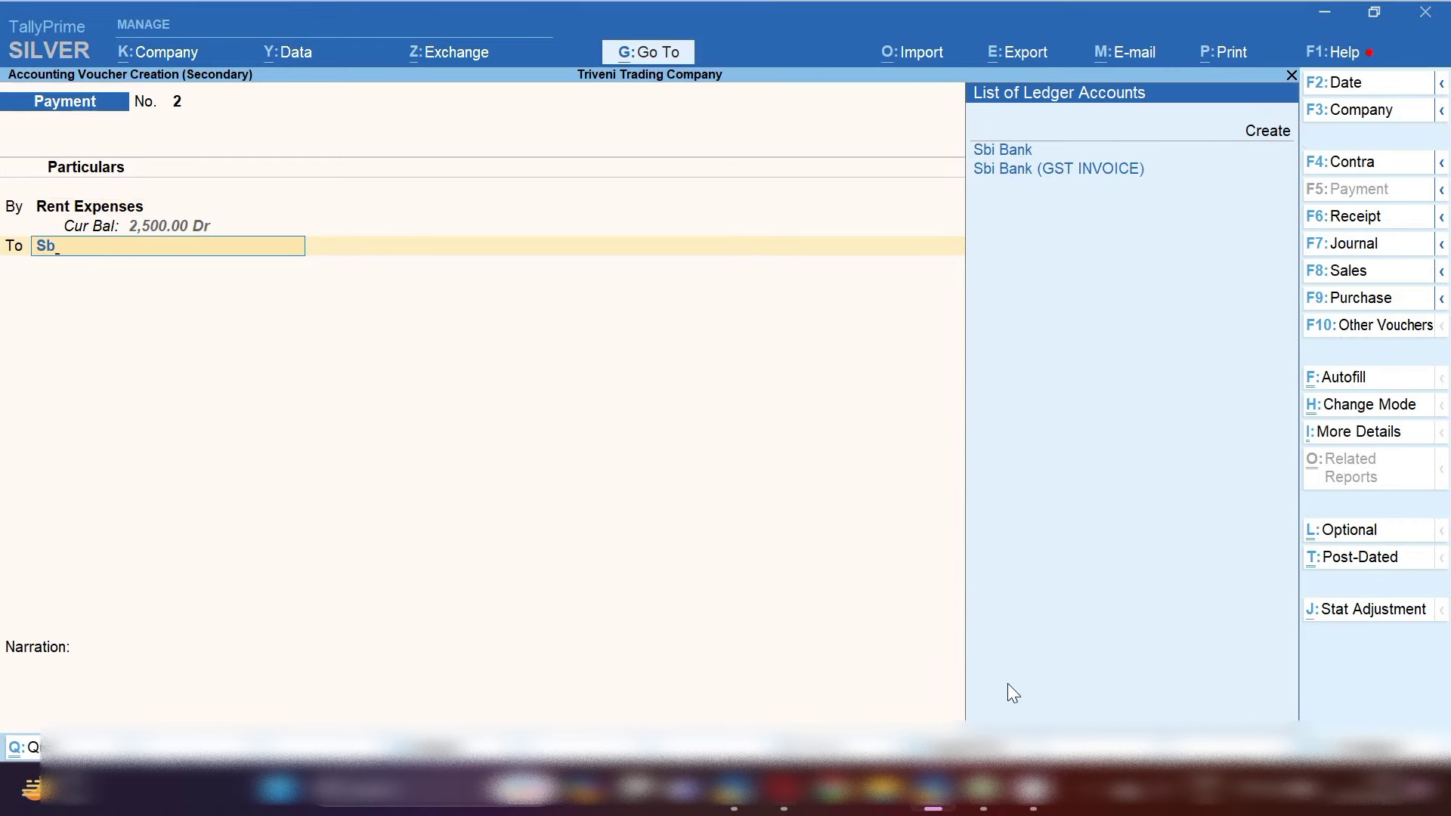
{"action": "key", "text": "Return"}
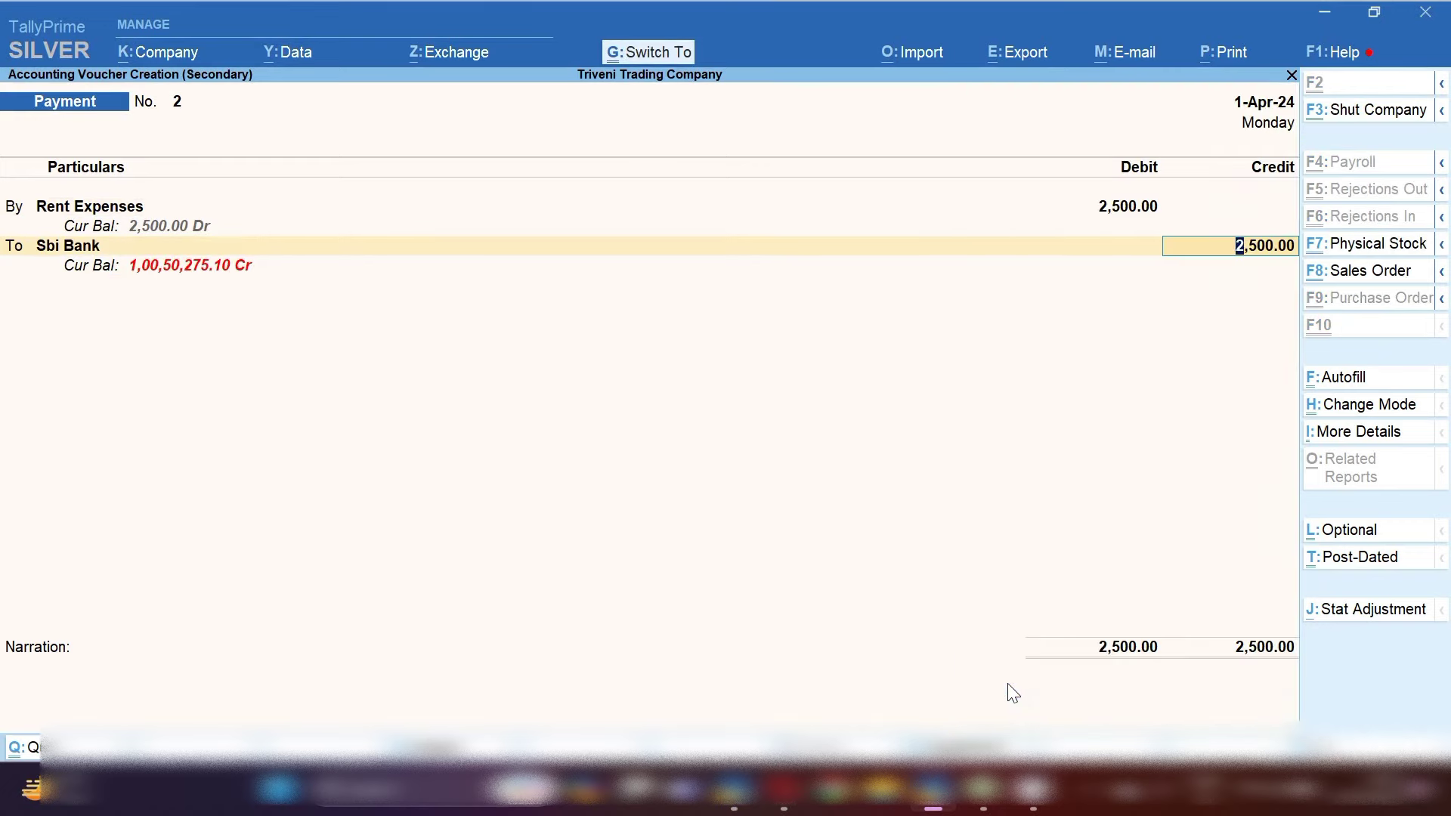
{"action": "key", "text": "ctrl+a"}
Check the Mar-19 cheque receipt in Excel, then start a TallyPrime Receipt voucher with that payer's ledger as the credit account.
{"action": "left_click", "coordinate": [982, 676]}
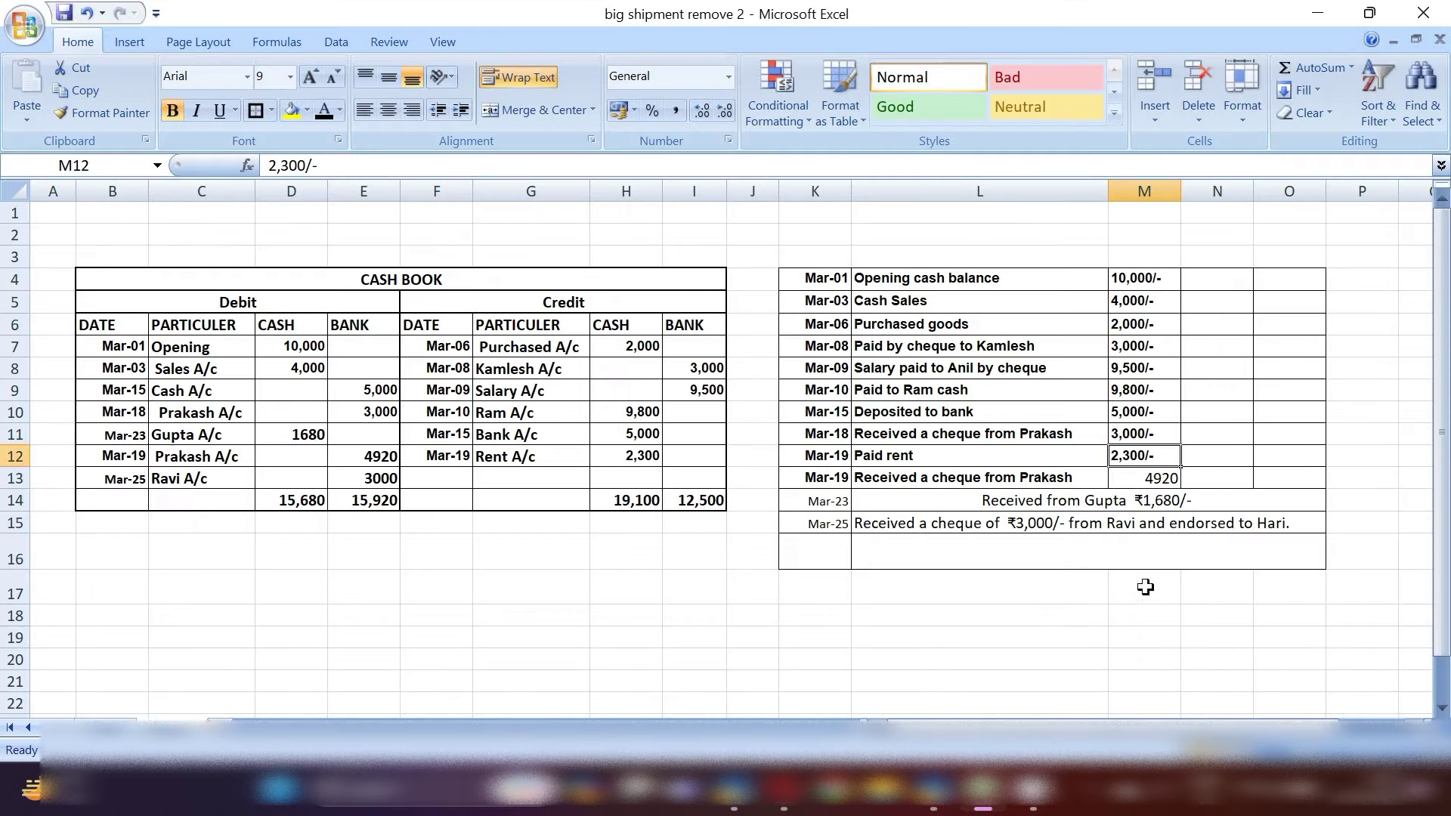
{"action": "left_click", "coordinate": [1160, 478]}
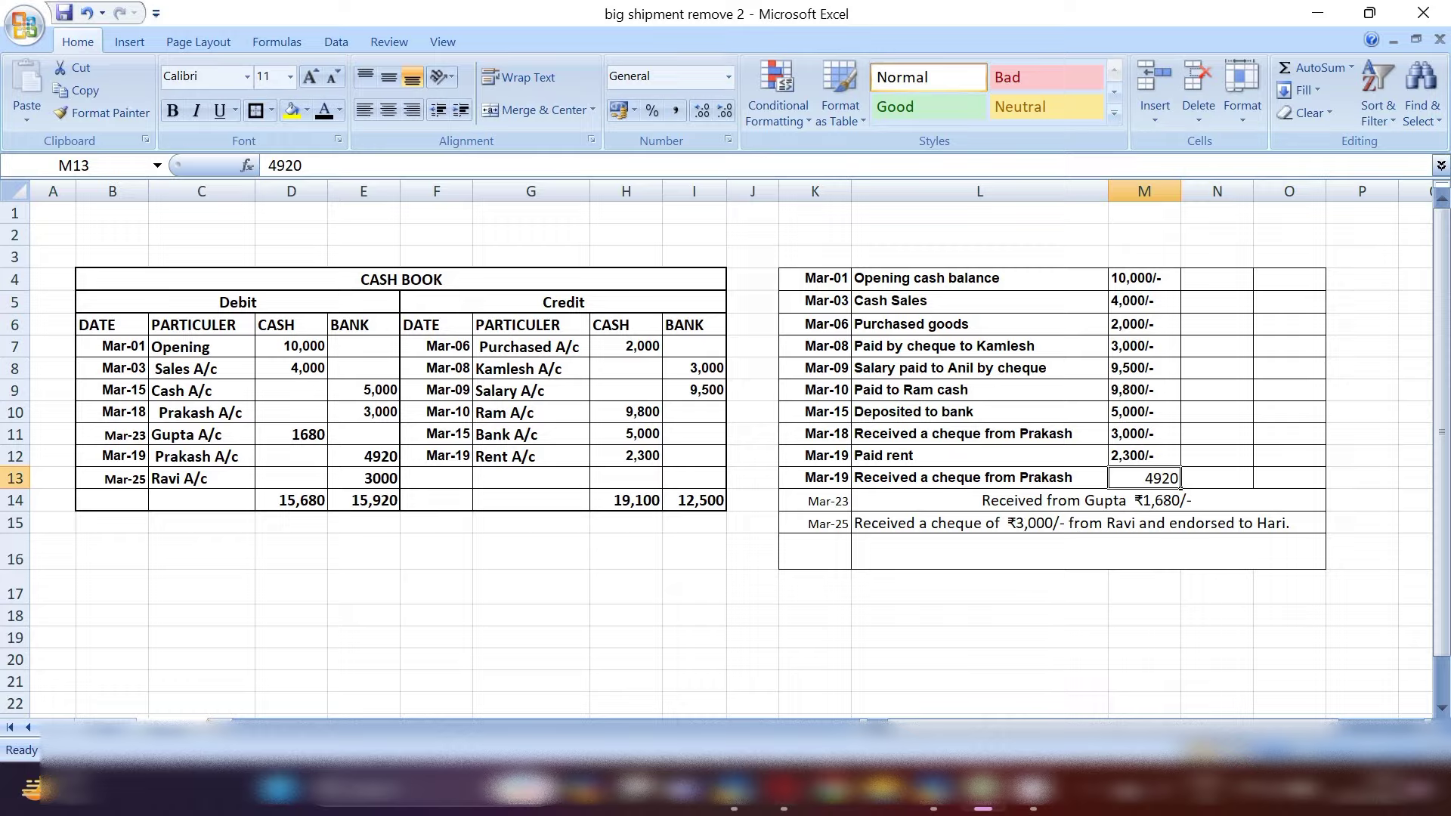
{"action": "left_click", "coordinate": [933, 790]}
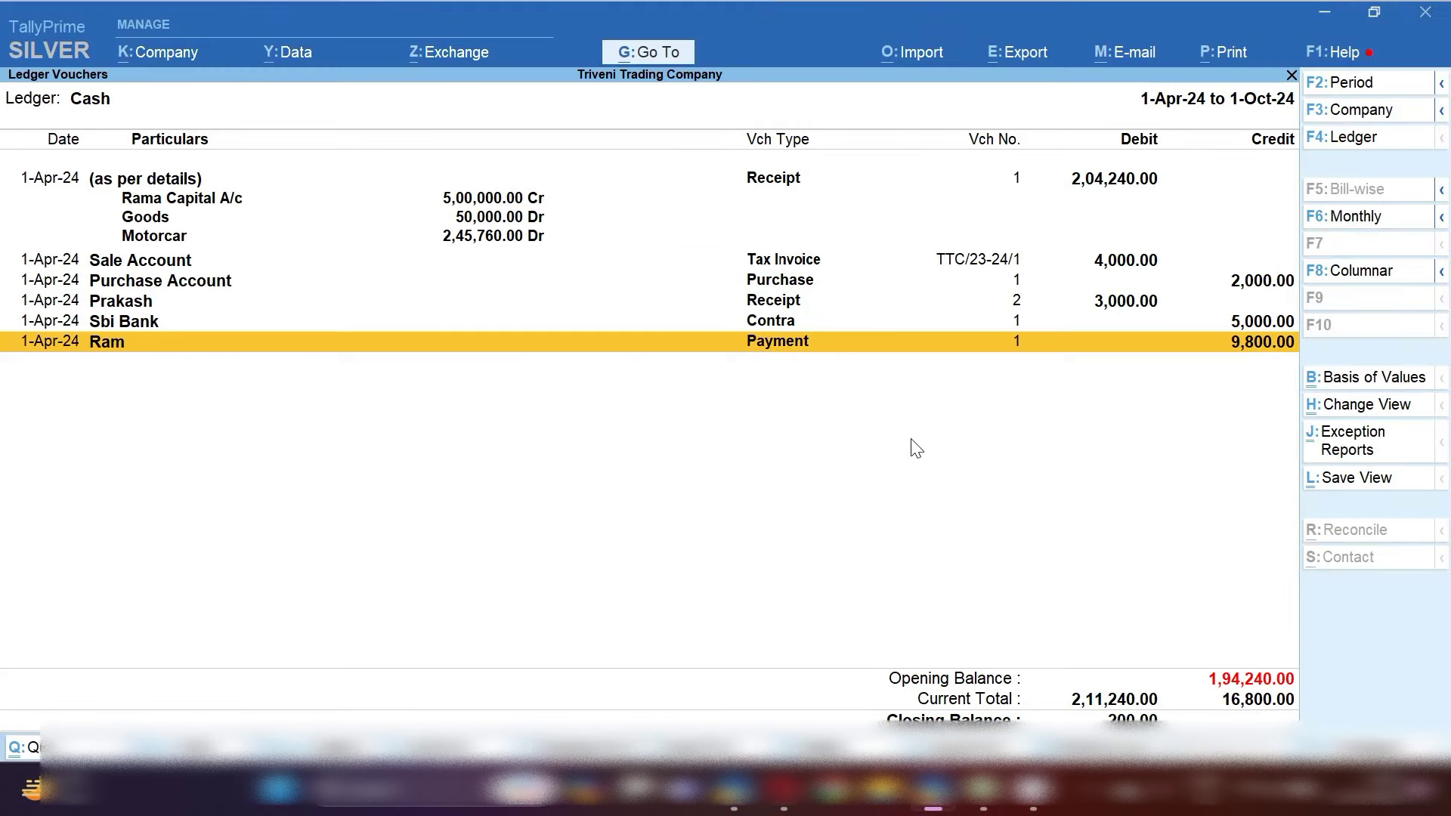
{"action": "key", "text": "alt+a"}
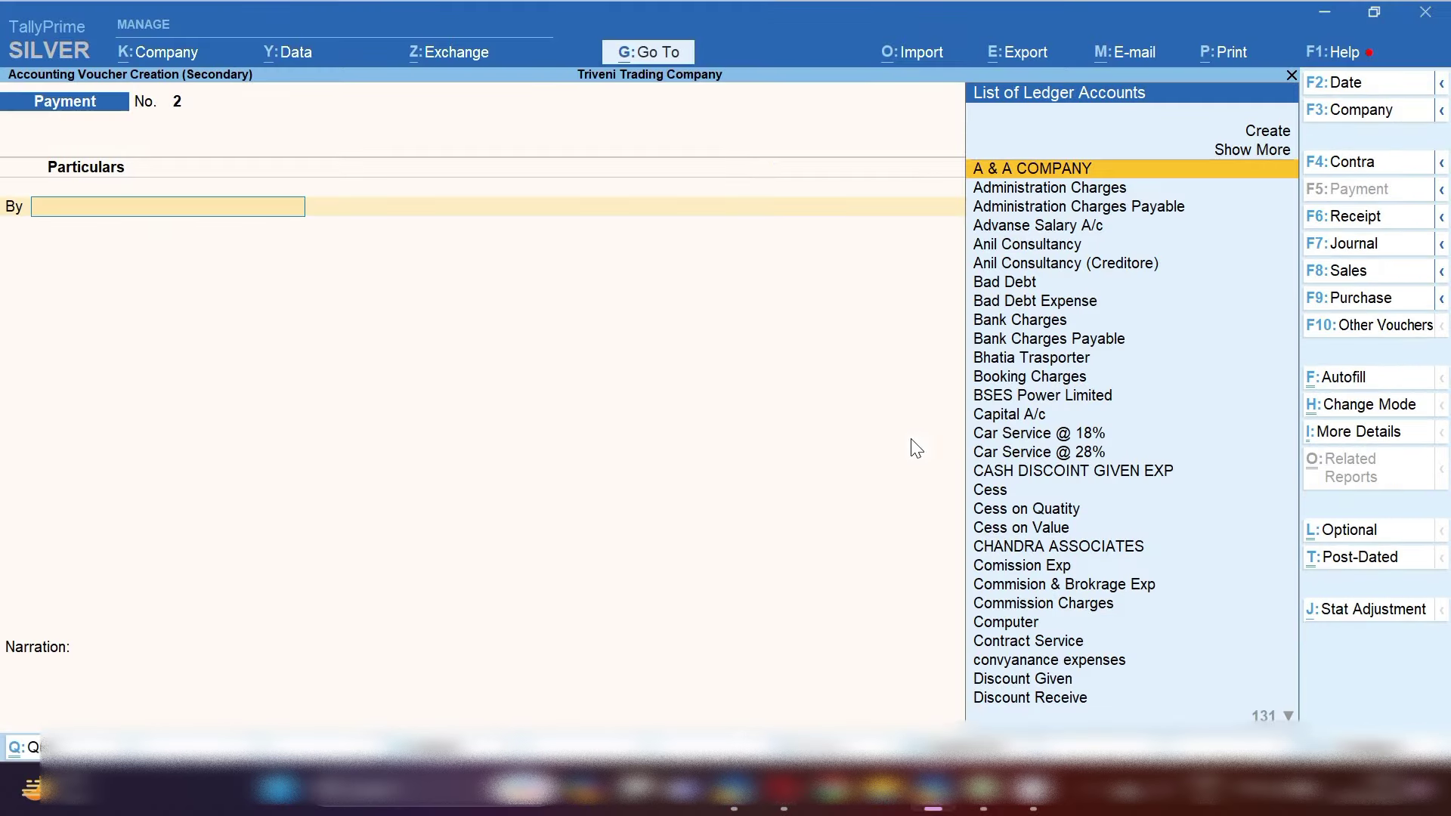
{"action": "left_click", "coordinate": [1373, 227]}
{"action": "type", "text": "Pras"}
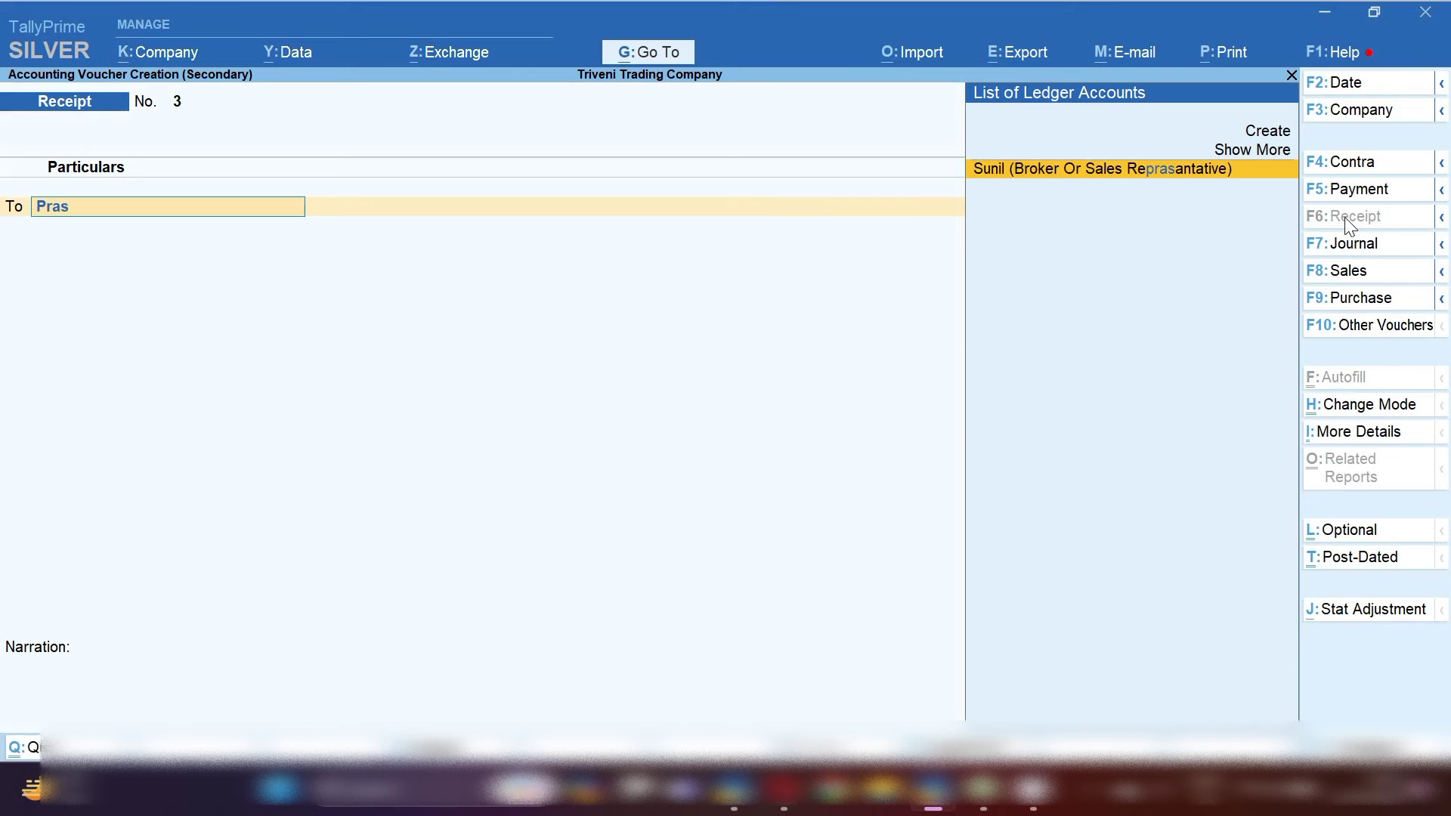
{"action": "key", "text": "BackSpace"}
{"action": "key", "text": "Return"}
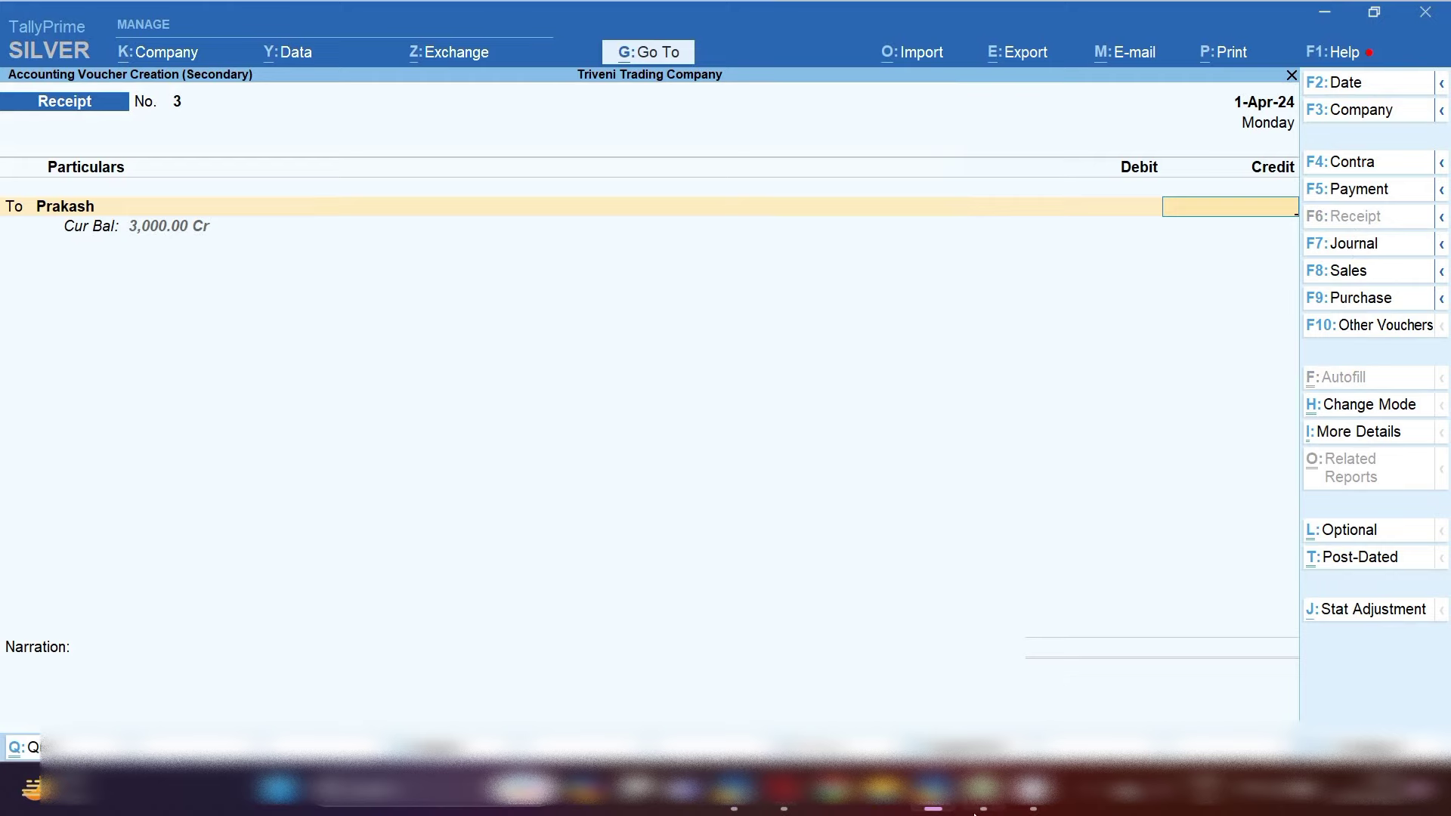
Recheck the Mar-19 cheque amount in Excel and credit 4,920 to the payer's ledger in the Receipt voucher.
{"action": "mouse_move", "coordinate": [939, 807]}
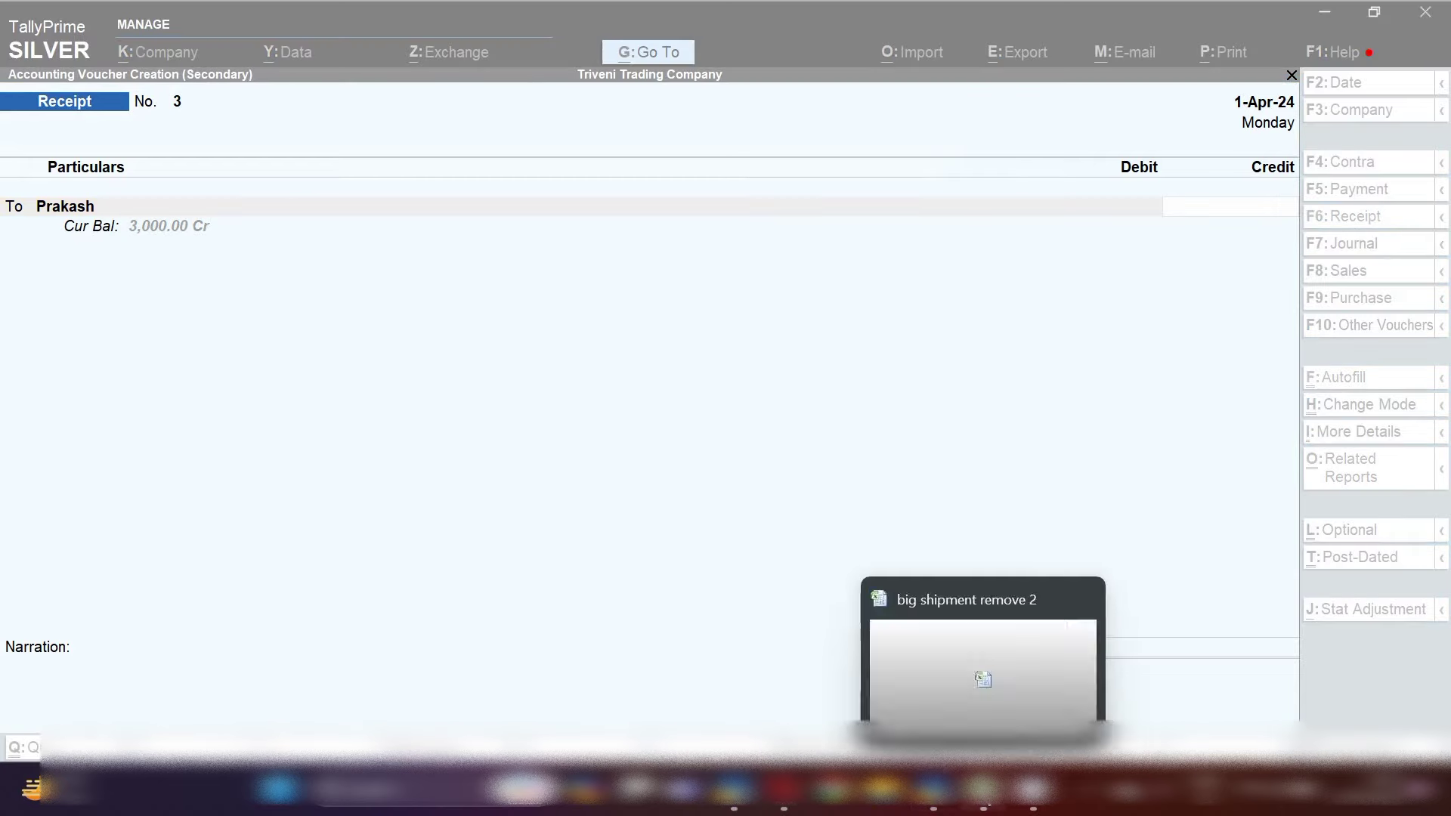
{"action": "left_click", "coordinate": [983, 794]}
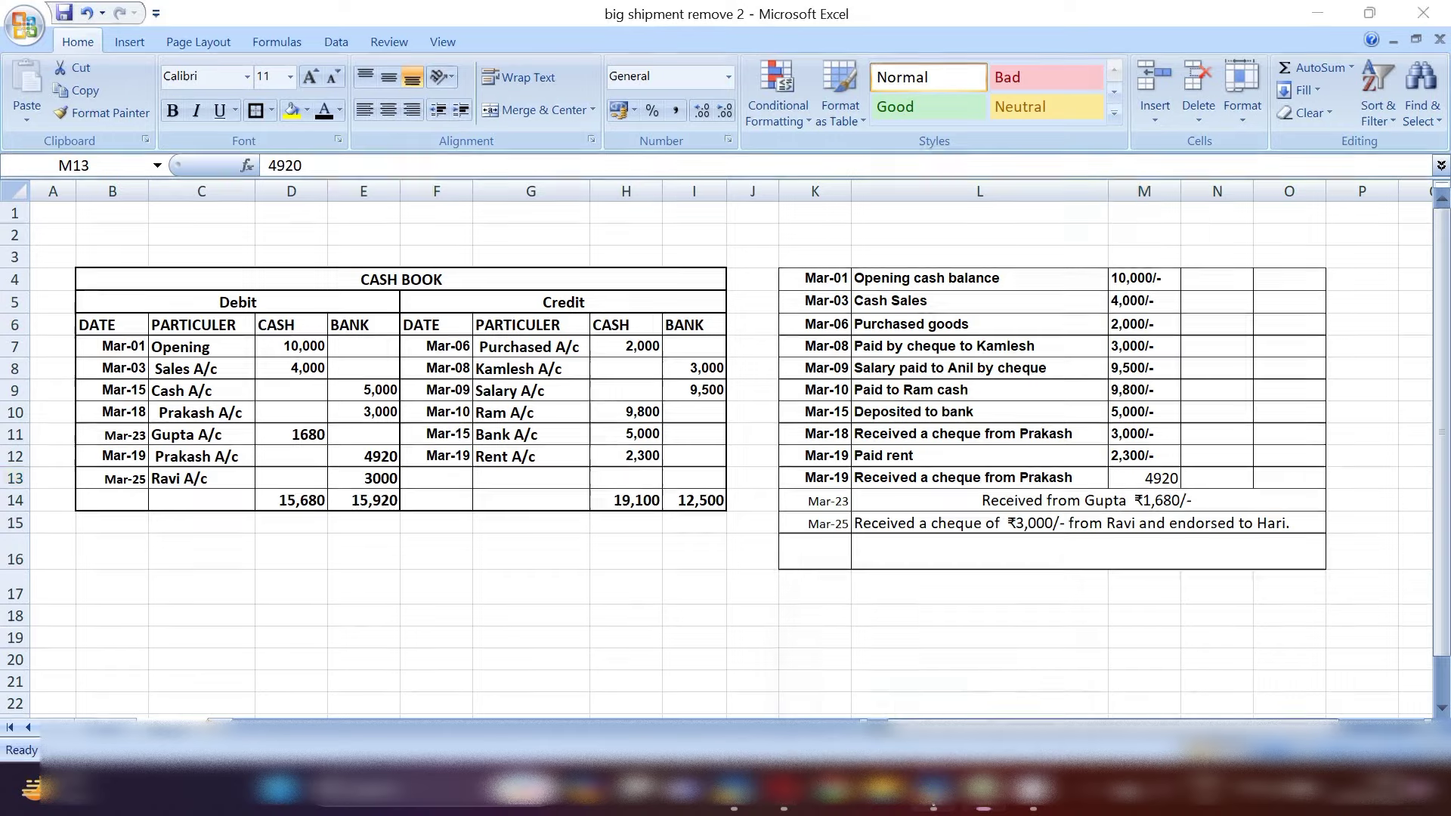
{"action": "key", "text": "alt+Tab"}
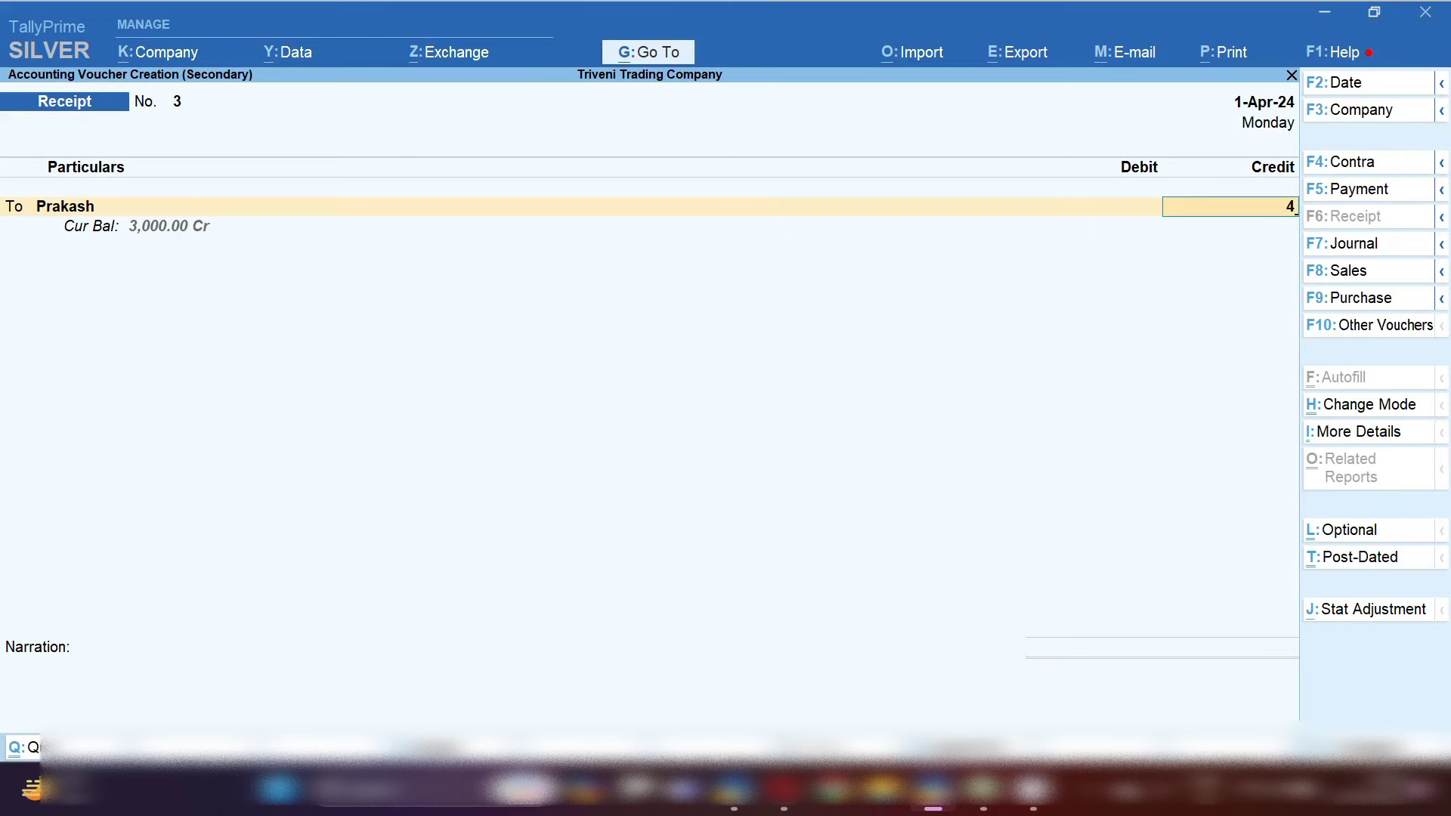
{"action": "type", "text": "920"}
{"action": "key", "text": "Return"}
{"action": "key", "text": "Return"}
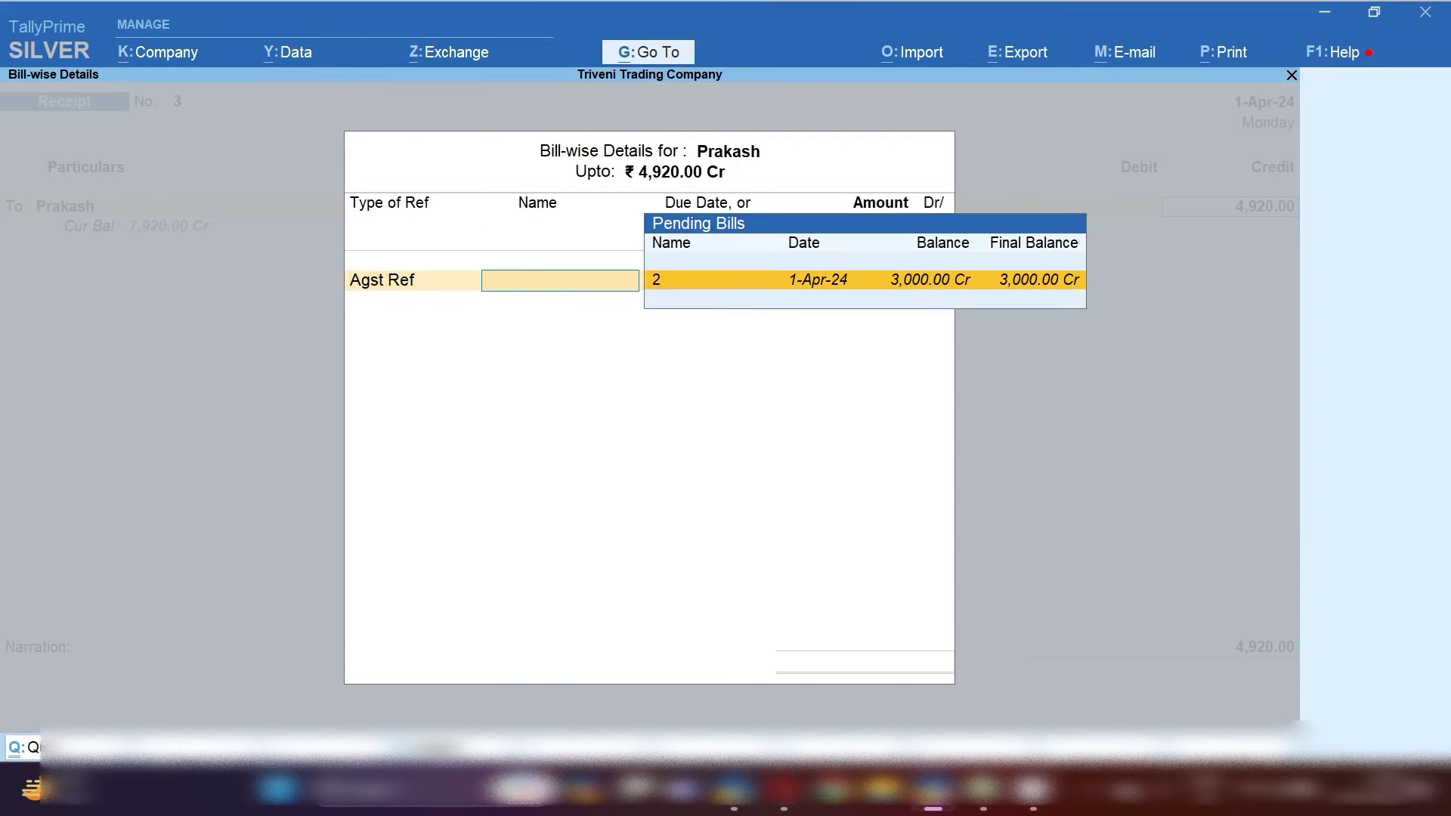
Allocate the receipt bill-wise as Agst Ref 2 for 3,000 Dr and New Ref 3 for 7,920 Cr.
{"action": "key", "text": "Return"}
{"action": "key", "text": "Return"}
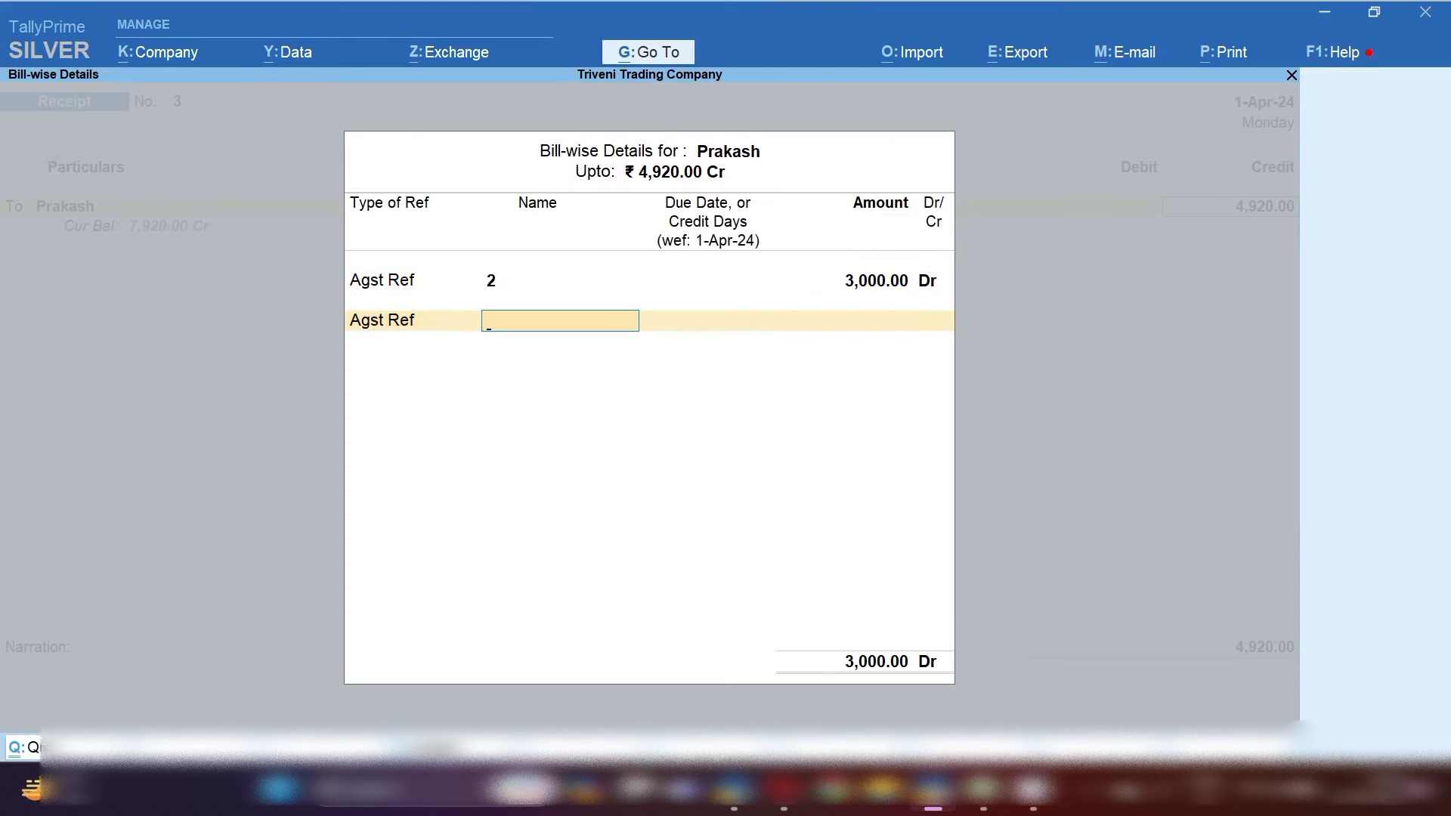
{"action": "key", "text": "BackSpace"}
{"action": "key", "text": "Down"}
{"action": "key", "text": "Return"}
{"action": "key", "text": "Return"}
{"action": "key", "text": "Return"}
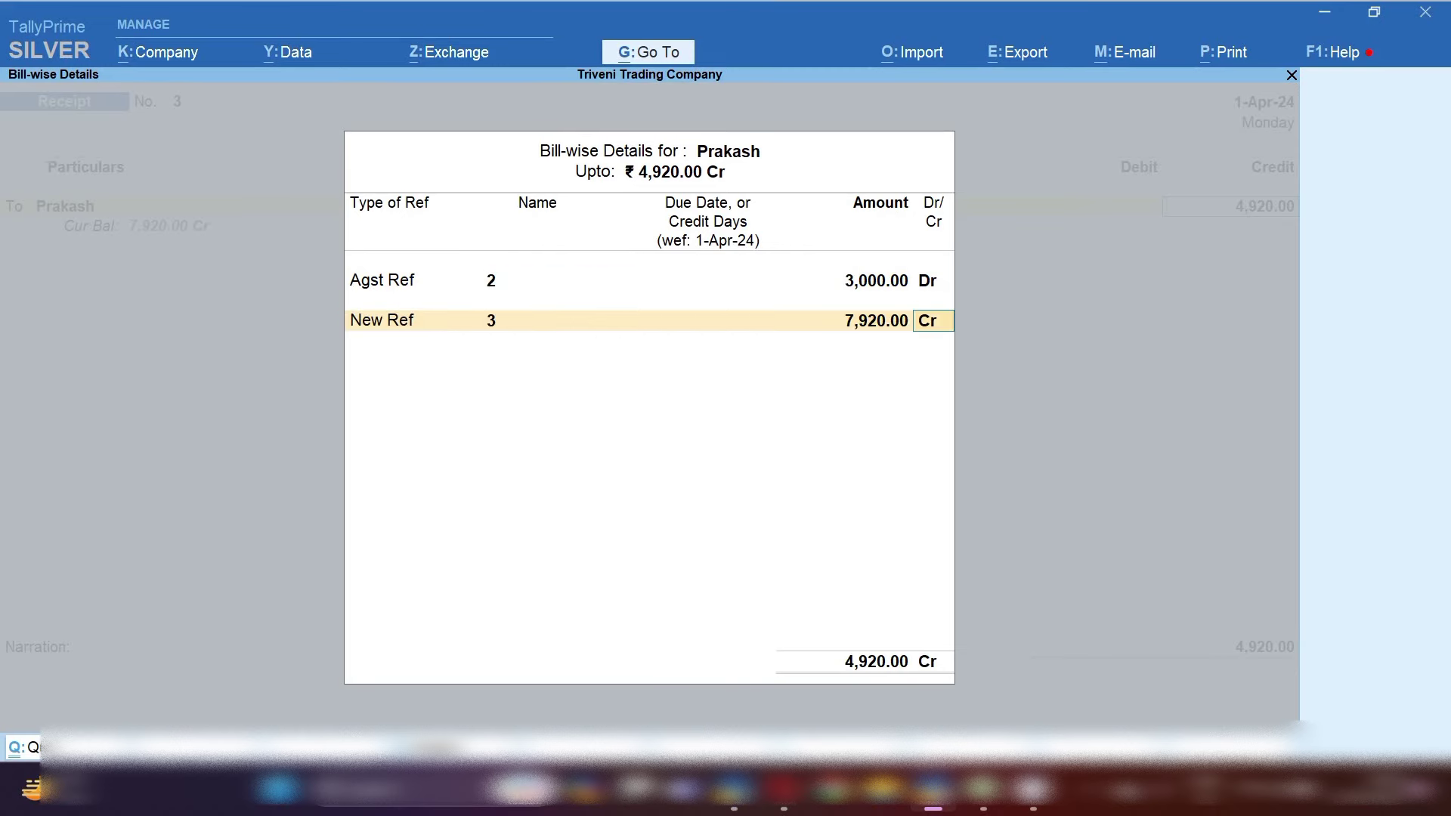
{"action": "key", "text": "Return"}
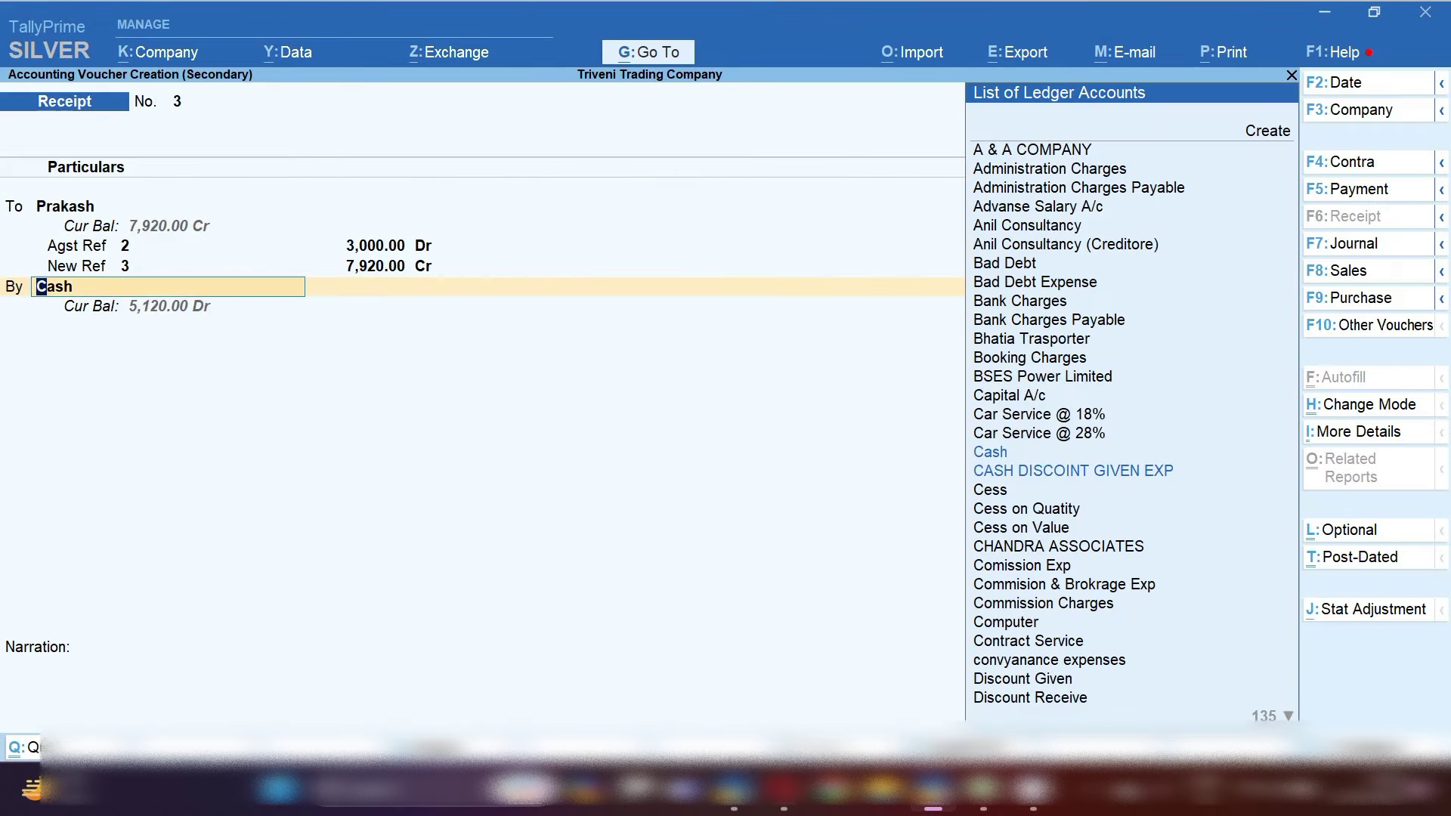
Debit the 4,920 receipt to Sbi Bank, accept the Cheque/DD bank allocation with blank instrument details, and save the voucher.
{"action": "type", "text": "sbi"}
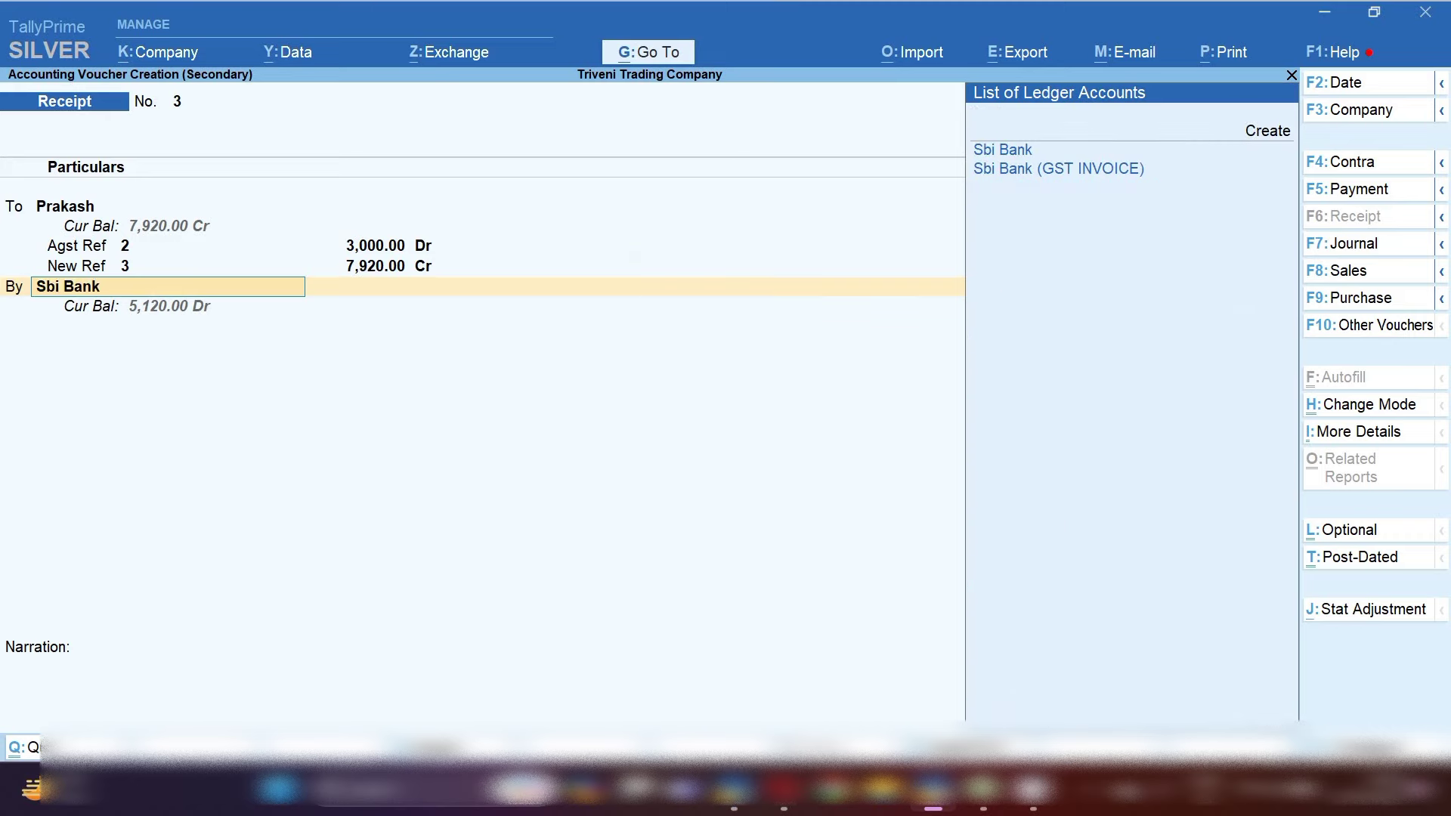
{"action": "key", "text": "Return"}
{"action": "key", "text": "Return"}
{"action": "key", "text": "Return"}
{"action": "key", "text": "Return"}
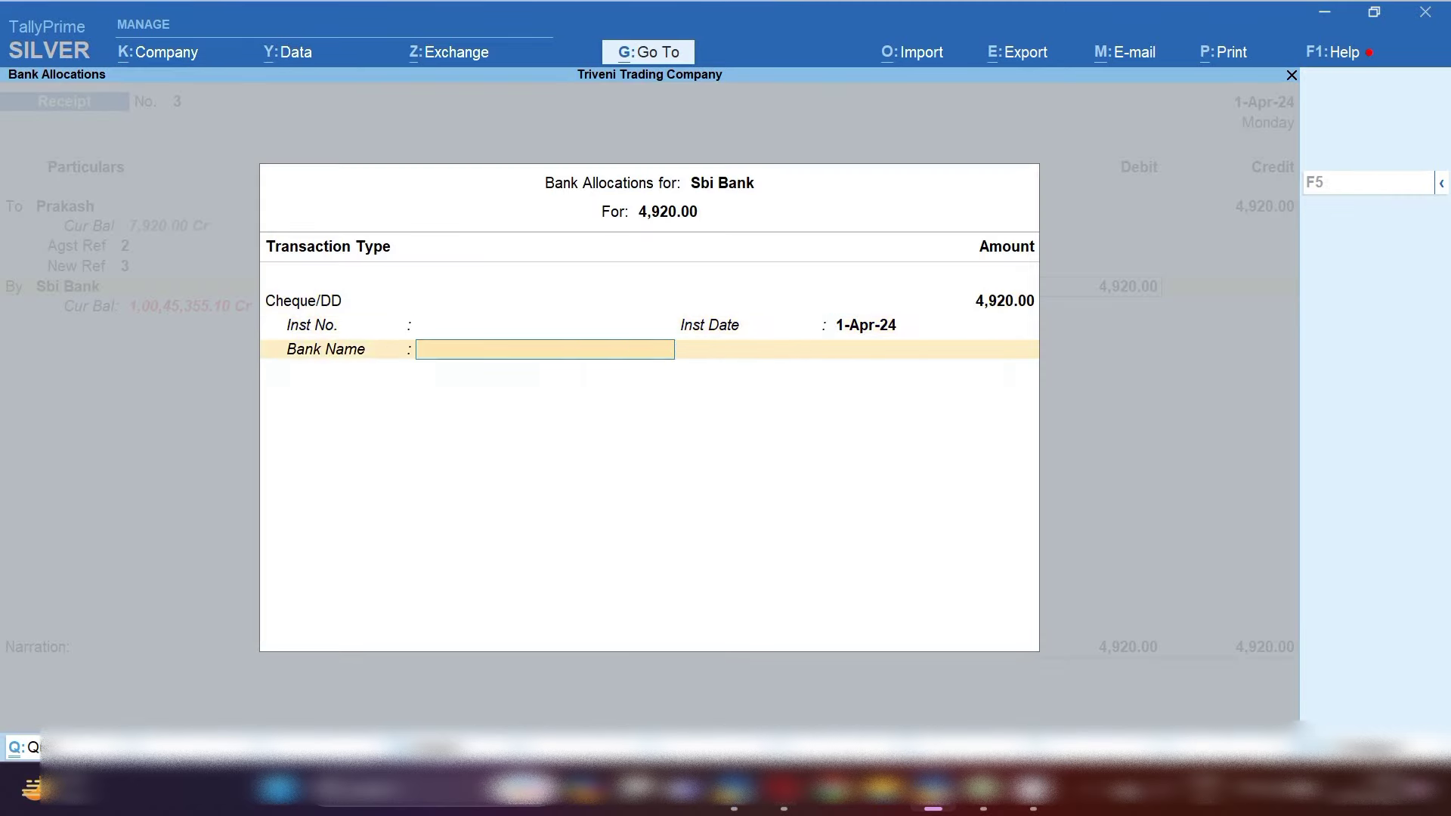
{"action": "key", "text": "Return"}
{"action": "key", "text": "Return"}
{"action": "key", "text": "Return"}
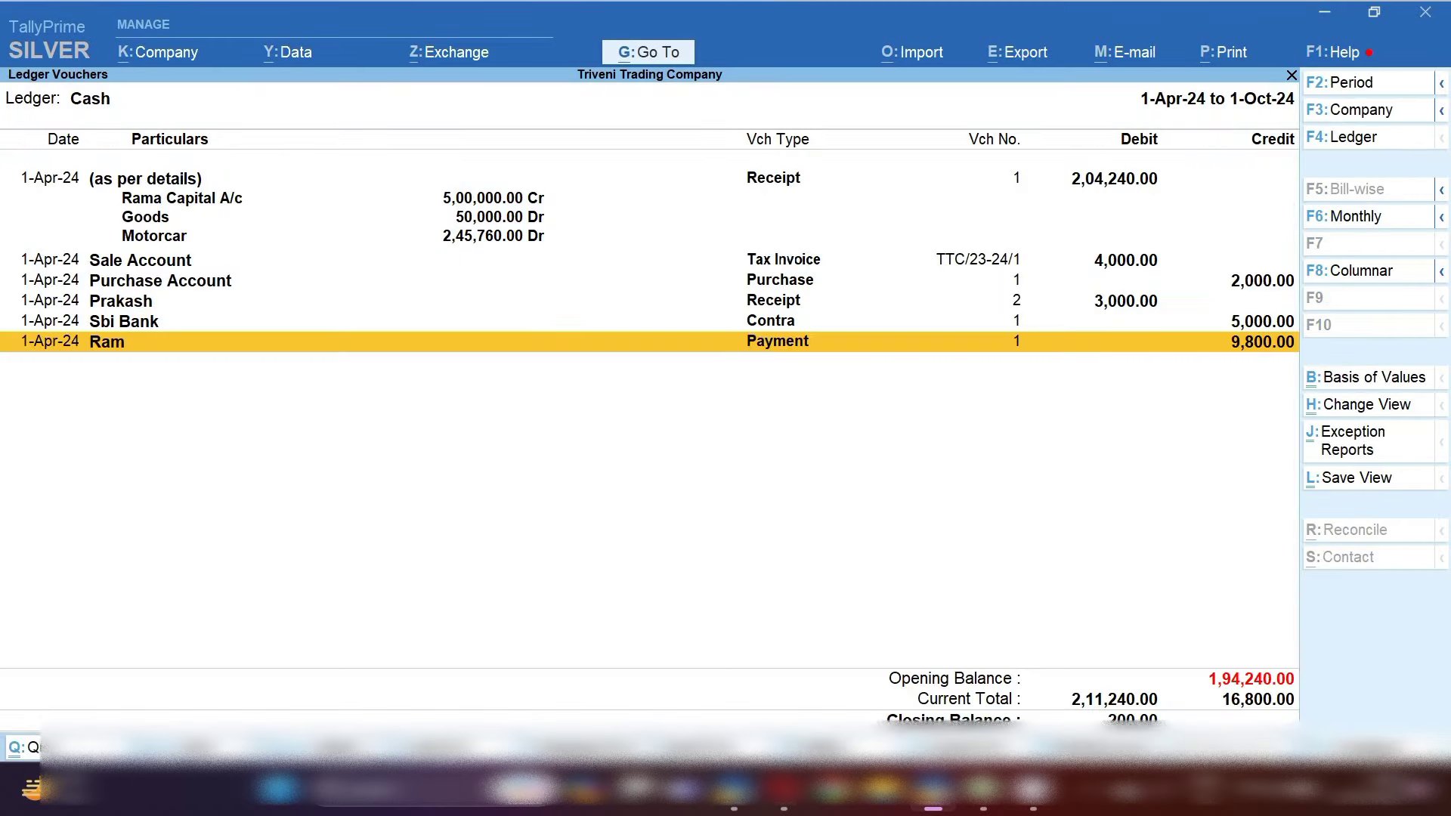
Check the Mar-23 receipt in Excel, return to TallyPrime, and start a Receipt voucher for it.
{"action": "left_click", "coordinate": [979, 809]}
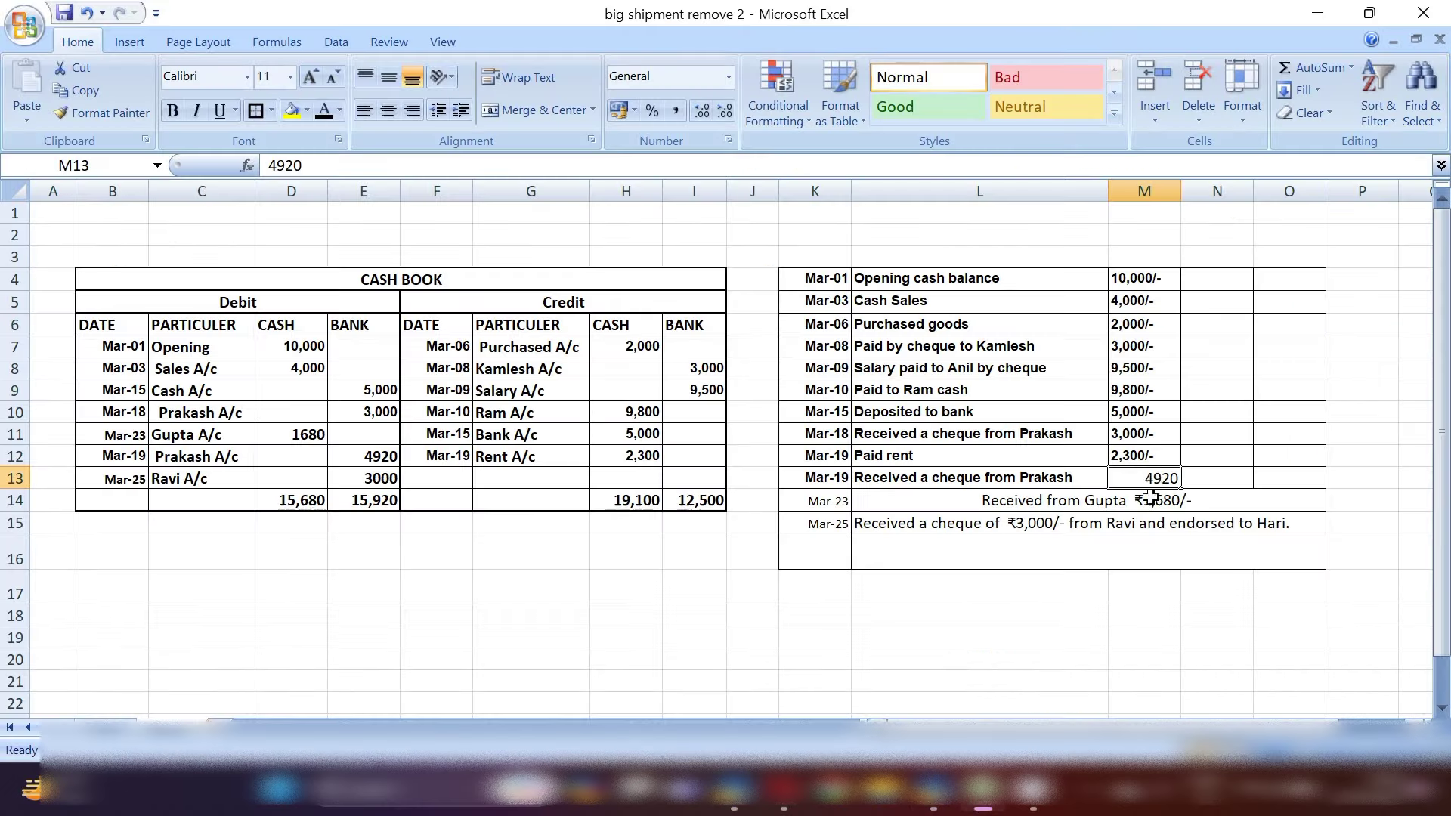
{"action": "left_click", "coordinate": [1141, 500]}
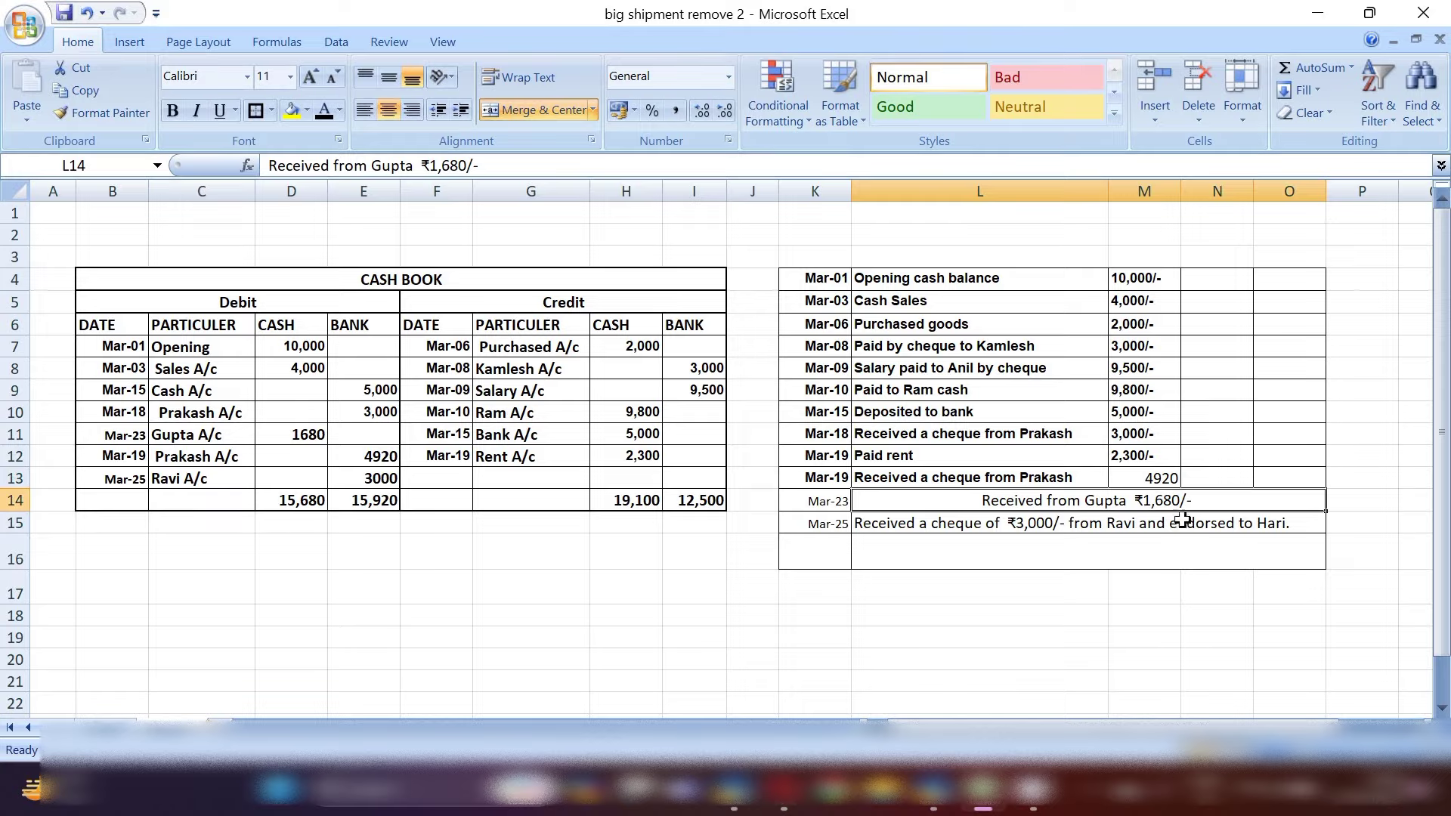
{"action": "left_click", "coordinate": [937, 805]}
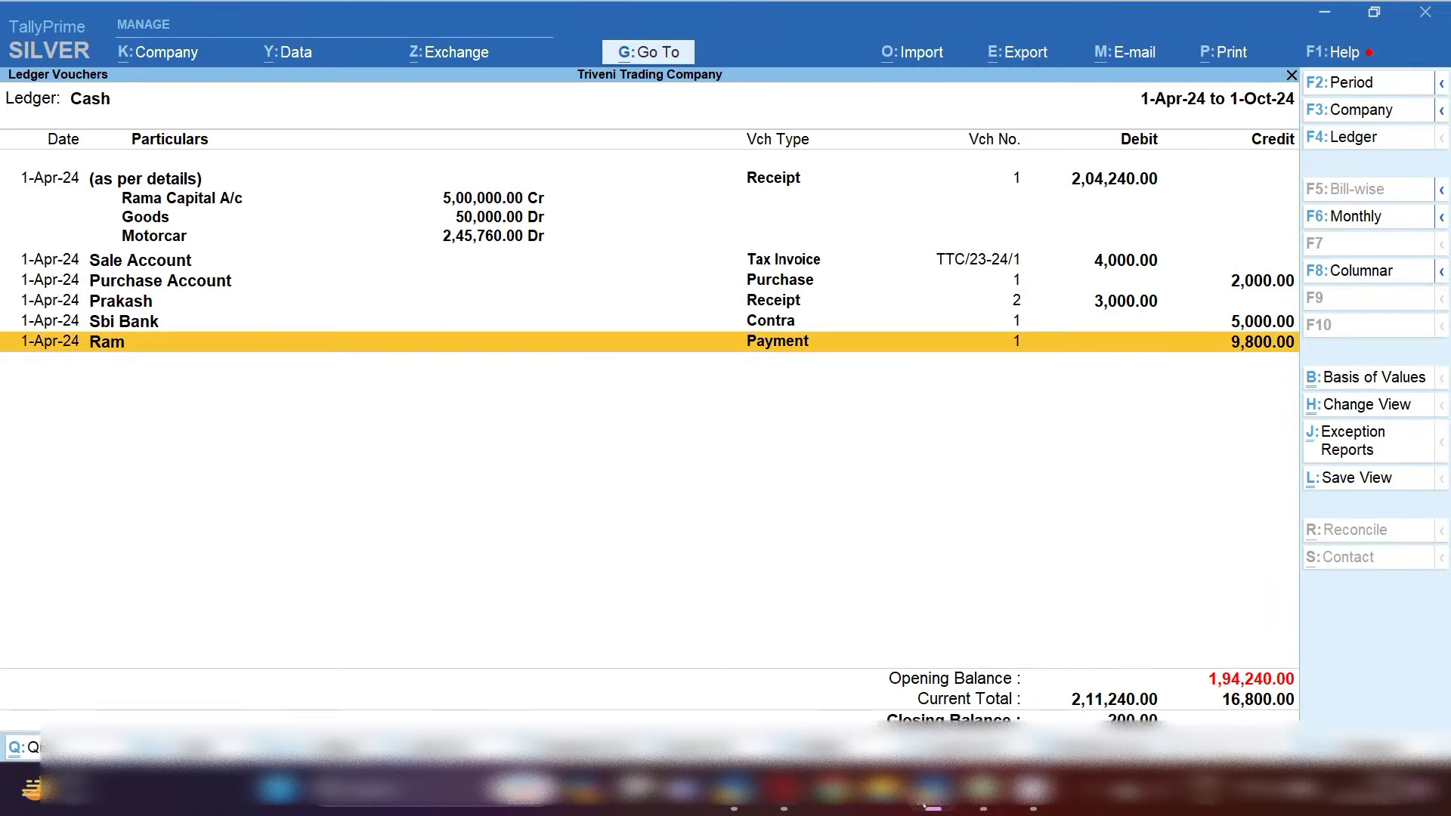
{"action": "key", "text": "alt+a"}
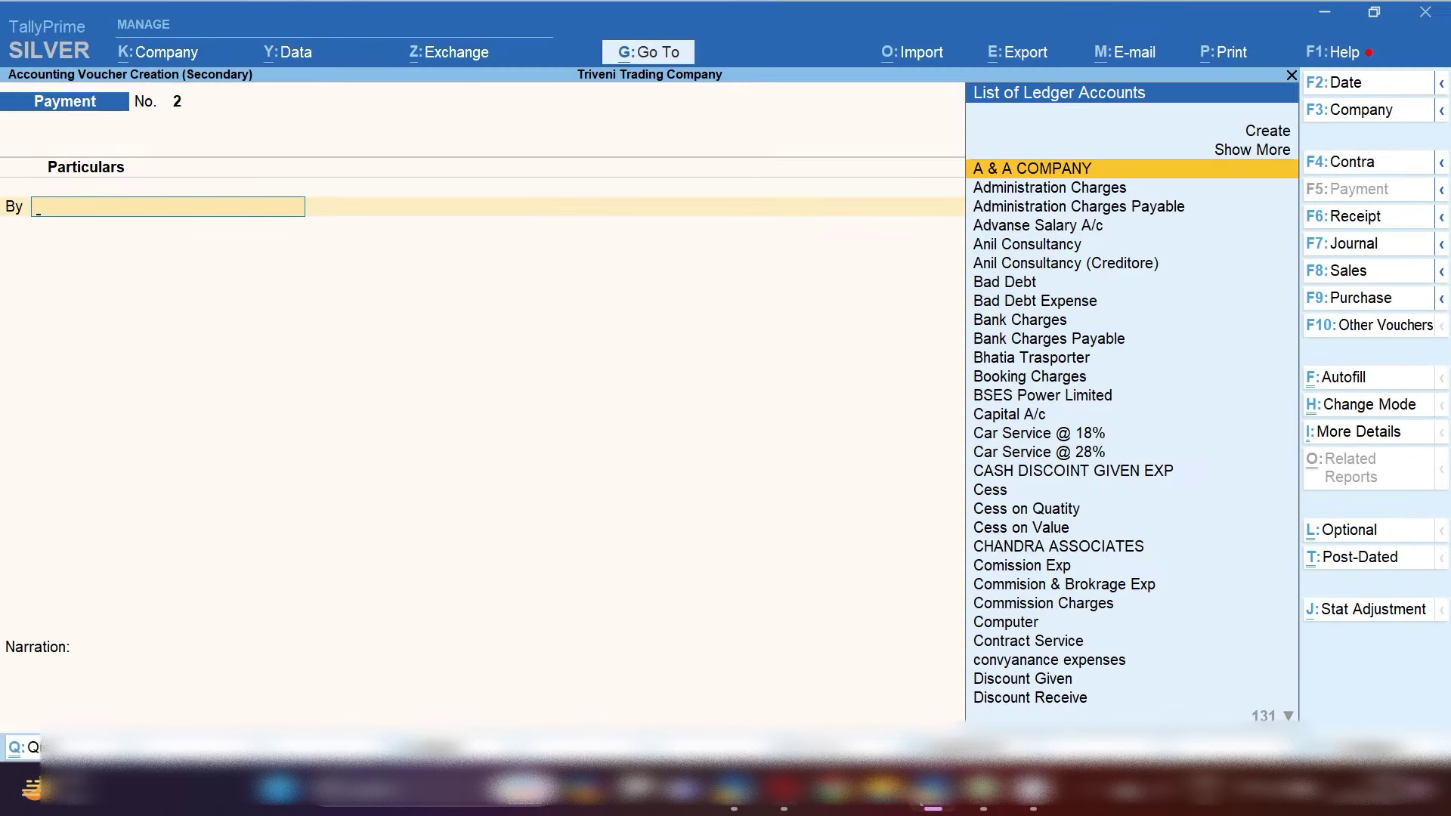
{"action": "left_click", "coordinate": [1387, 219]}
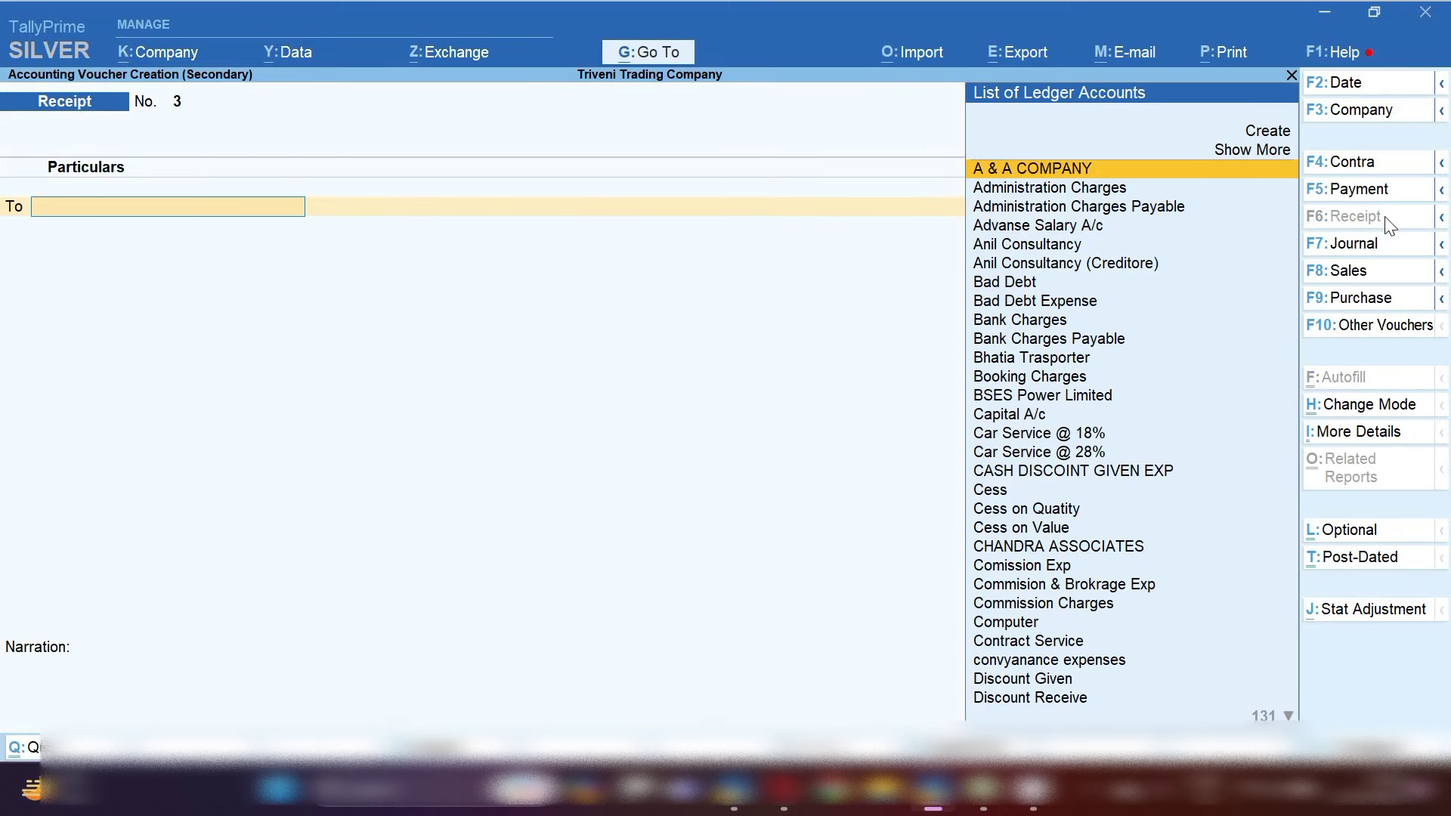
Create a ledger with the Mar-23 payer's name under Sundry Debtors from within the Receipt voucher.
{"action": "key", "text": "alt+c"}
{"action": "type", "text": "Gupta"}
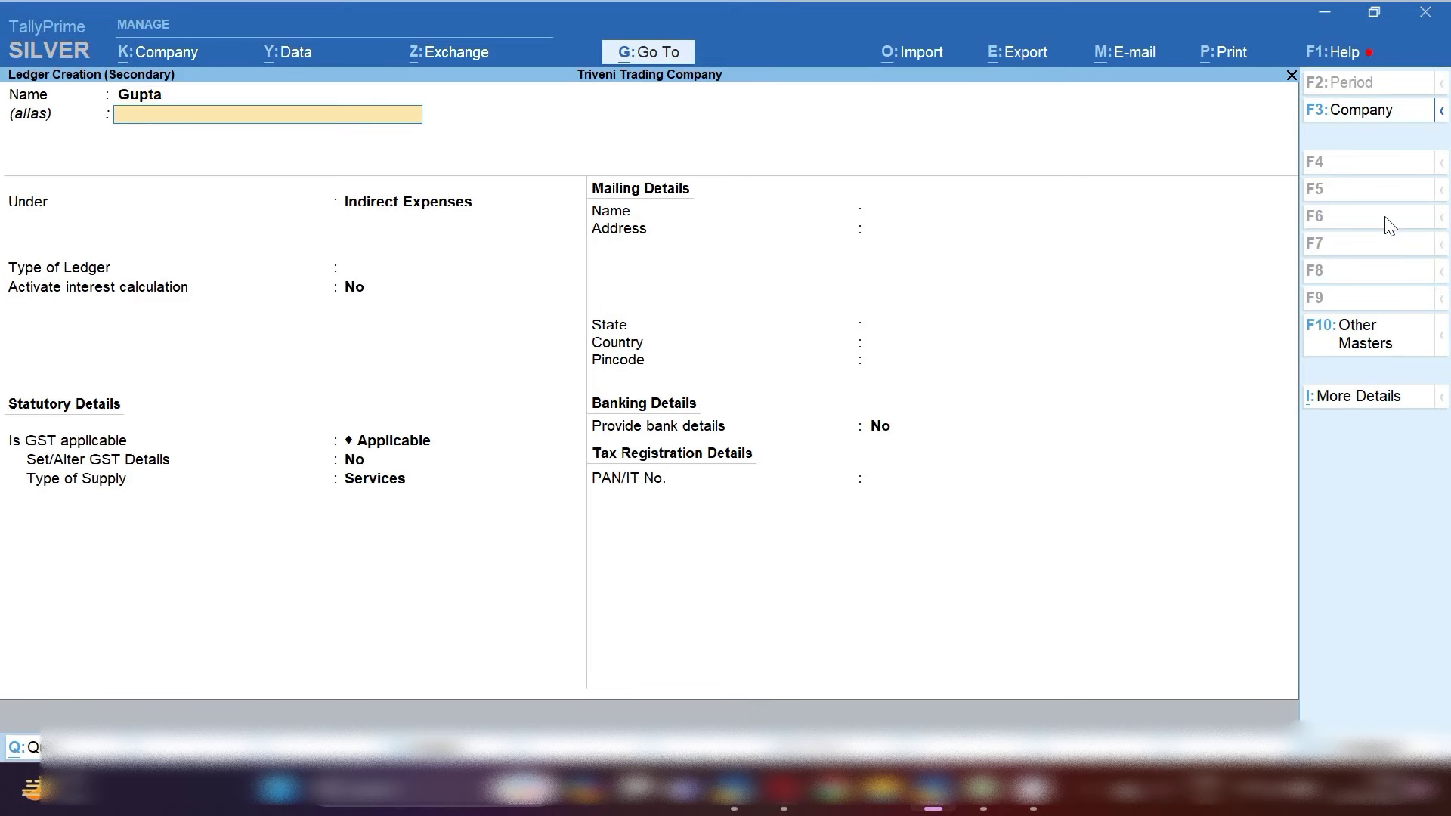
{"action": "key", "text": "Return"}
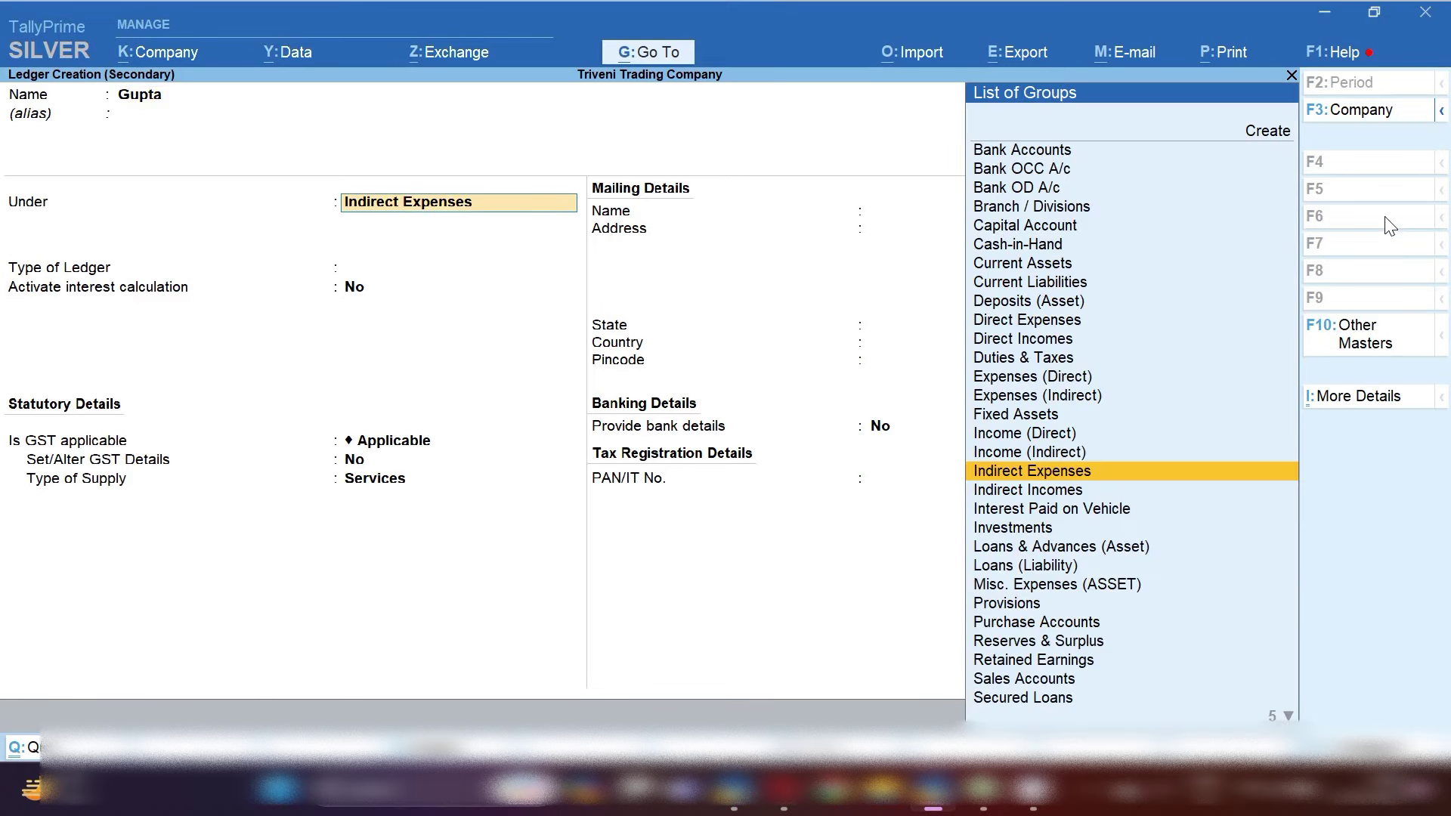
{"action": "type", "text": "Sun"}
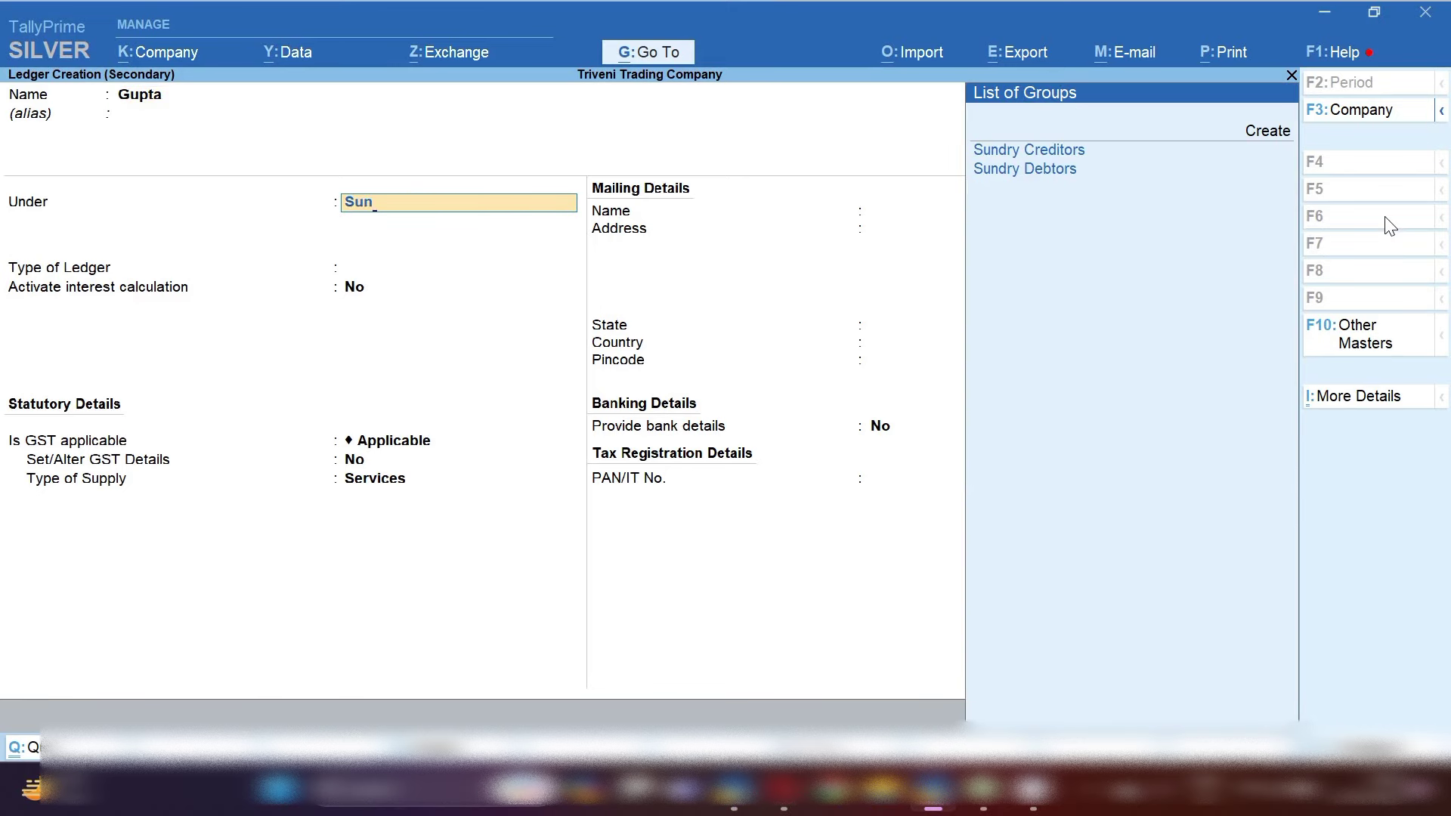
{"action": "key", "text": "Down"}
{"action": "key", "text": "Return"}
{"action": "key", "text": "ctrl+a"}
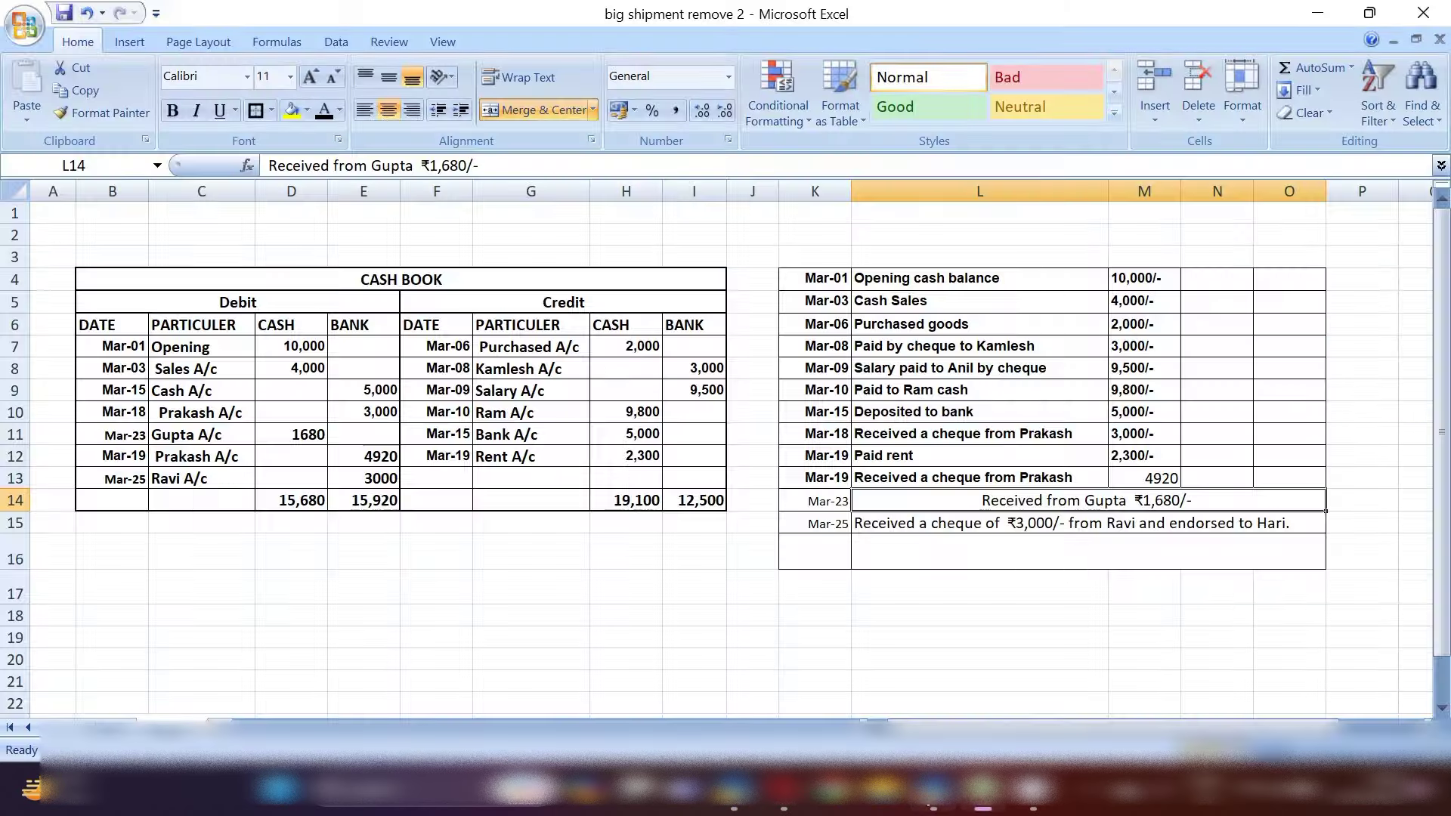
Credit 1,680 to the new payer ledger with an On Account bill-wise allocation.
{"action": "mouse_move", "coordinate": [934, 790]}
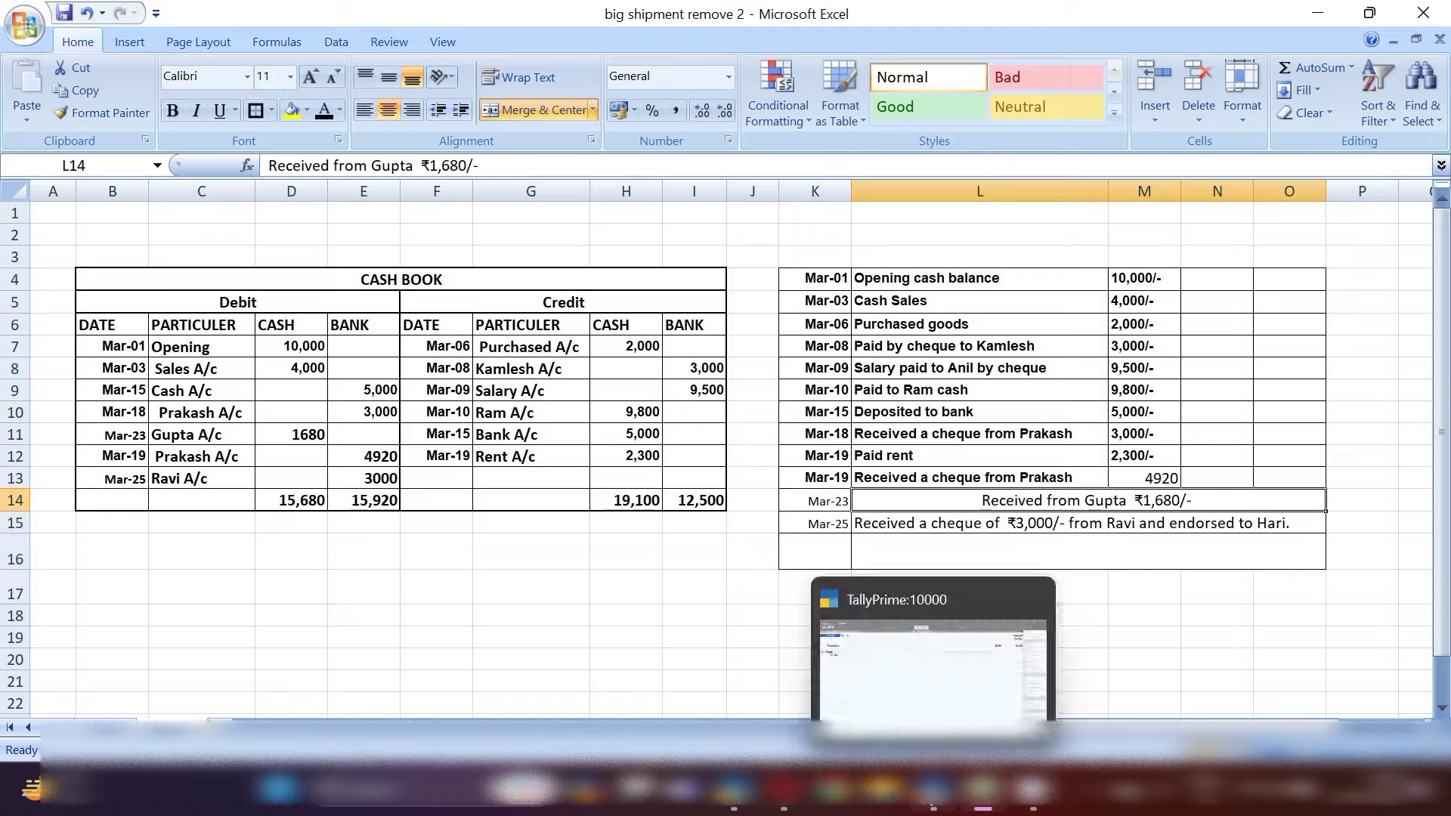
{"action": "left_click", "coordinate": [866, 676]}
{"action": "type", "text": "1,6"}
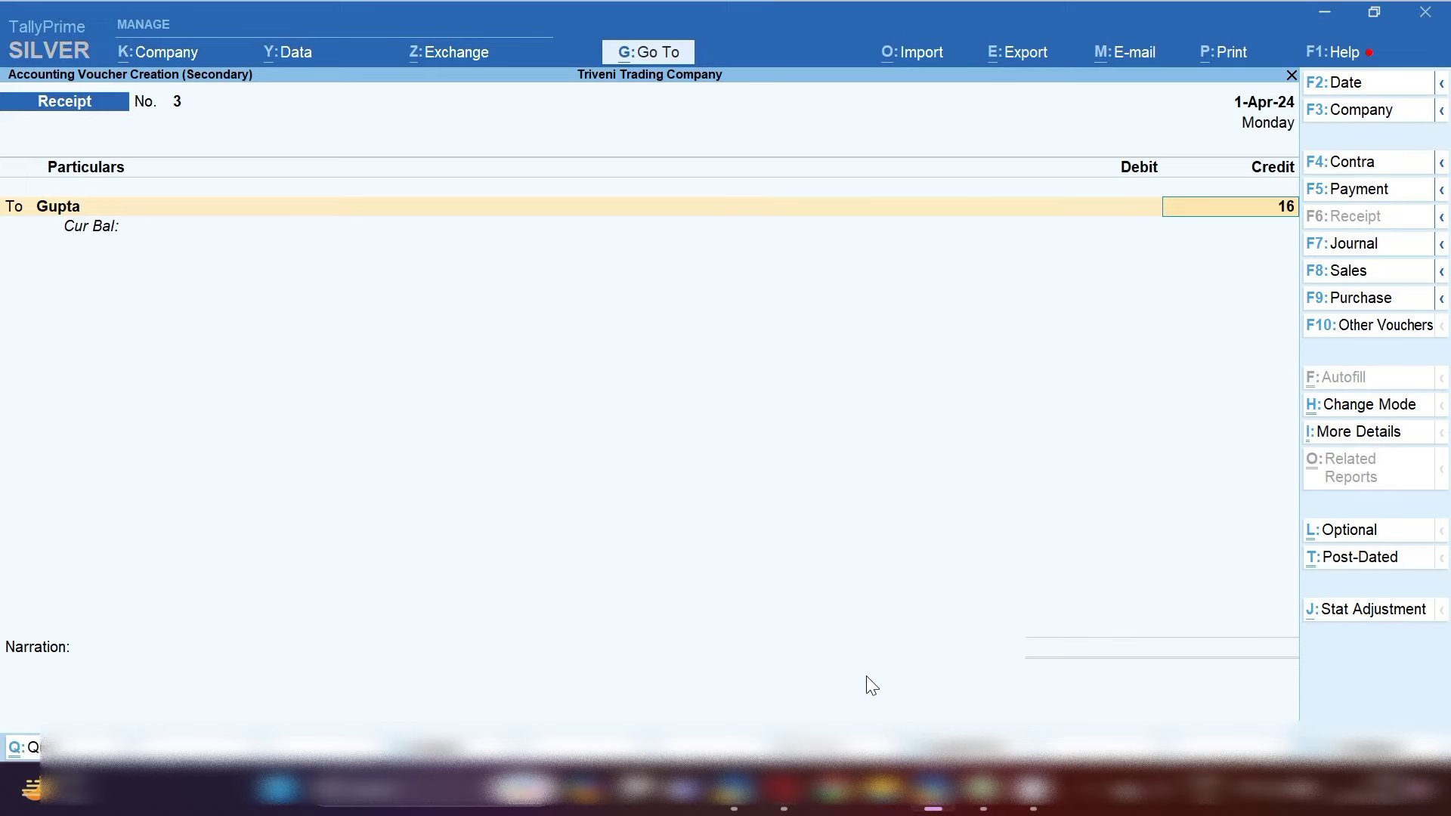
{"action": "type", "text": "80"}
{"action": "key", "text": "Return"}
{"action": "key", "text": "Return"}
{"action": "key", "text": "Return"}
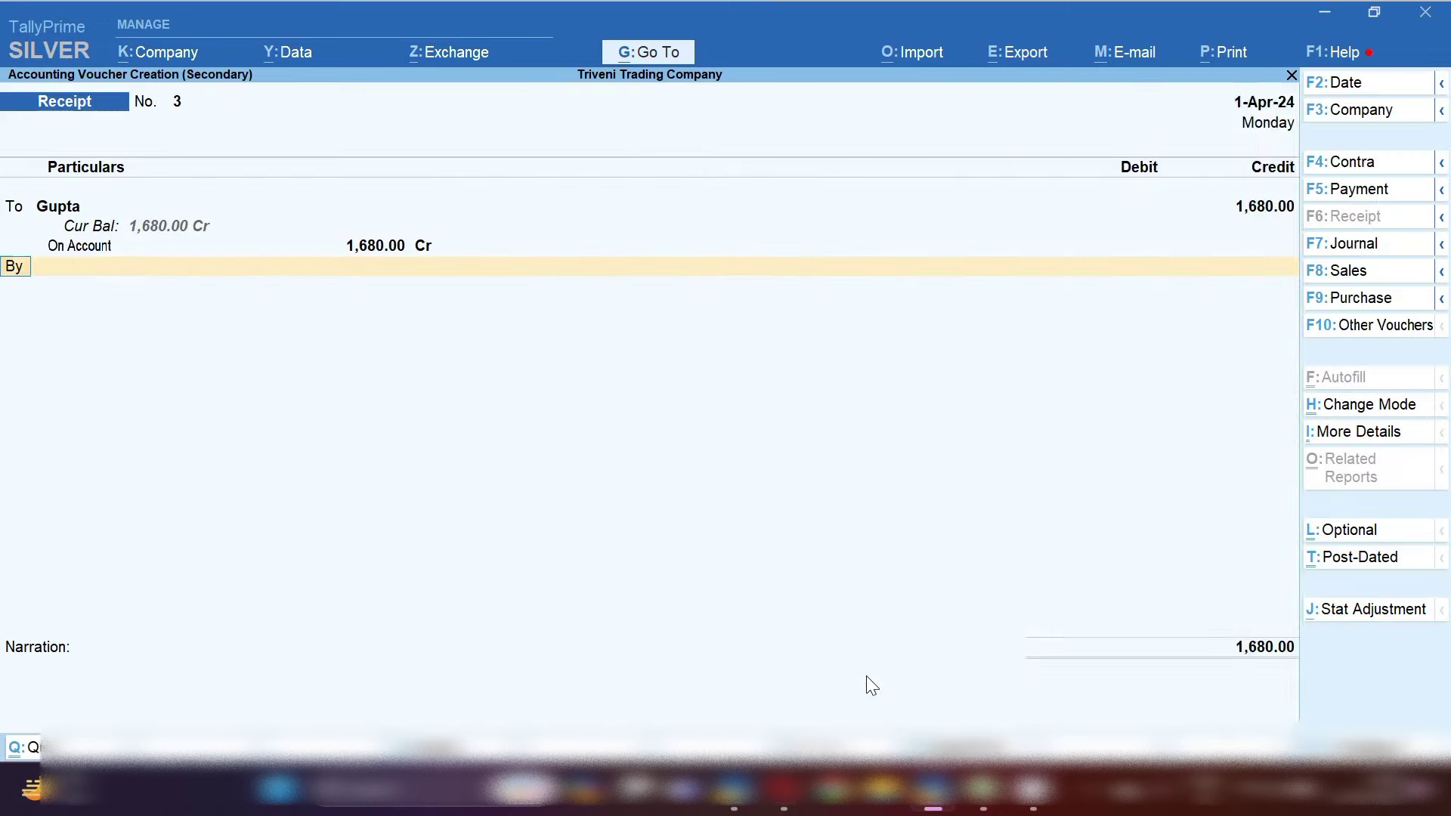
Debit the 1,680 receipt to the Cash ledger, save the voucher, and return to the Excel transaction list.
{"action": "key", "text": "Return"}
{"action": "type", "text": "Cas"}
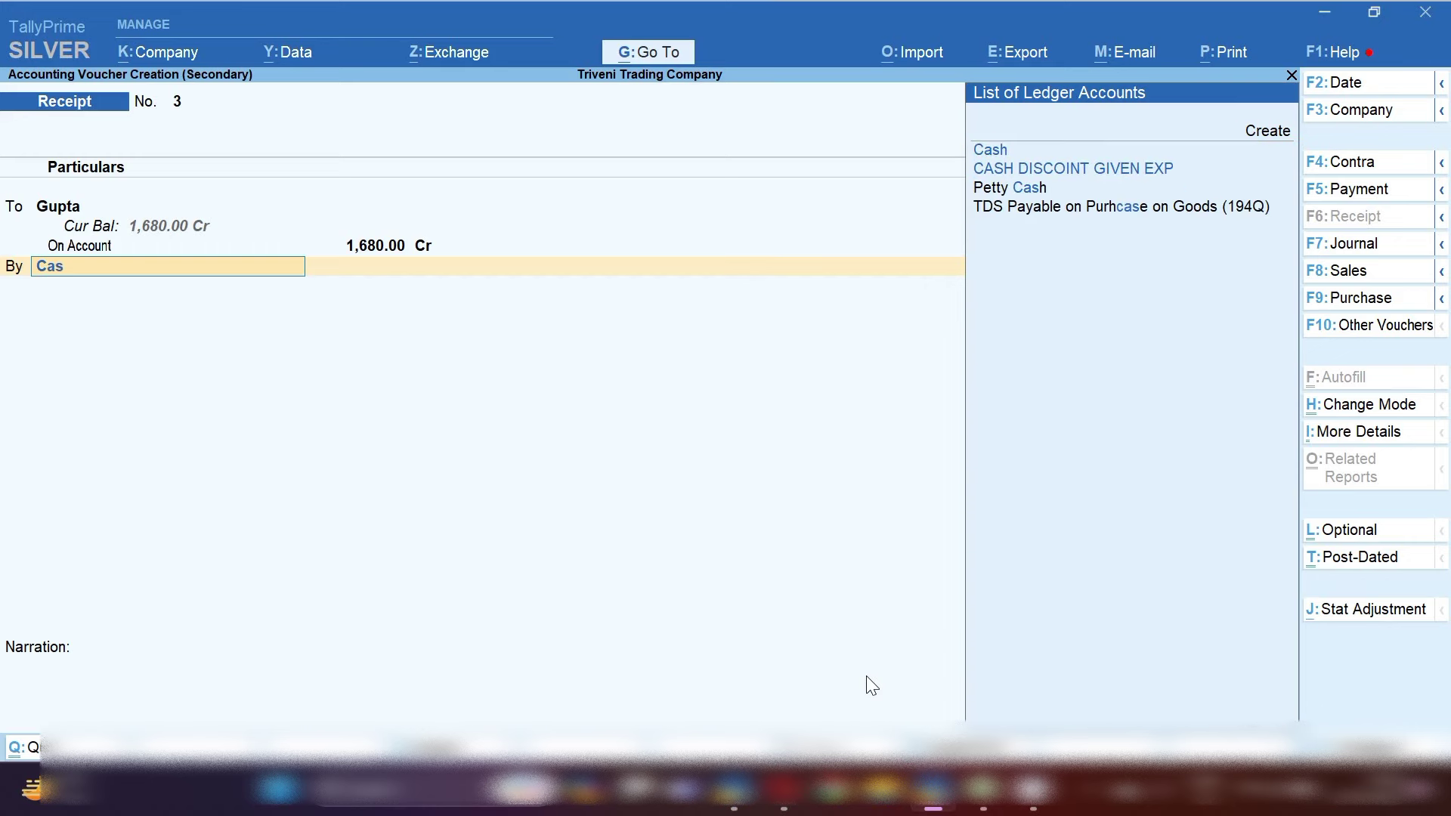
{"action": "key", "text": "Return"}
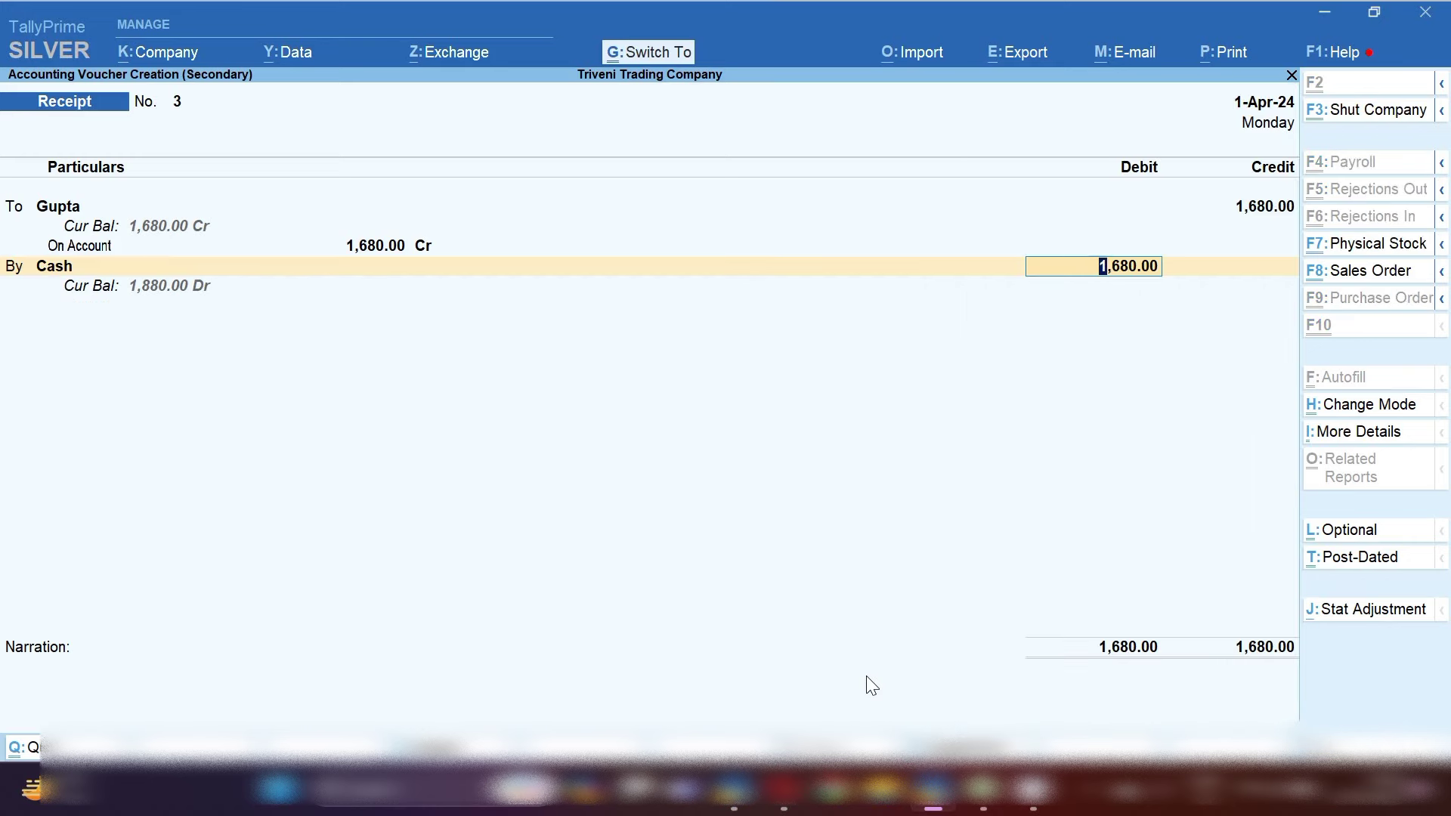
{"action": "key", "text": "ctrl+a"}
{"action": "left_click", "coordinate": [1065, 695]}
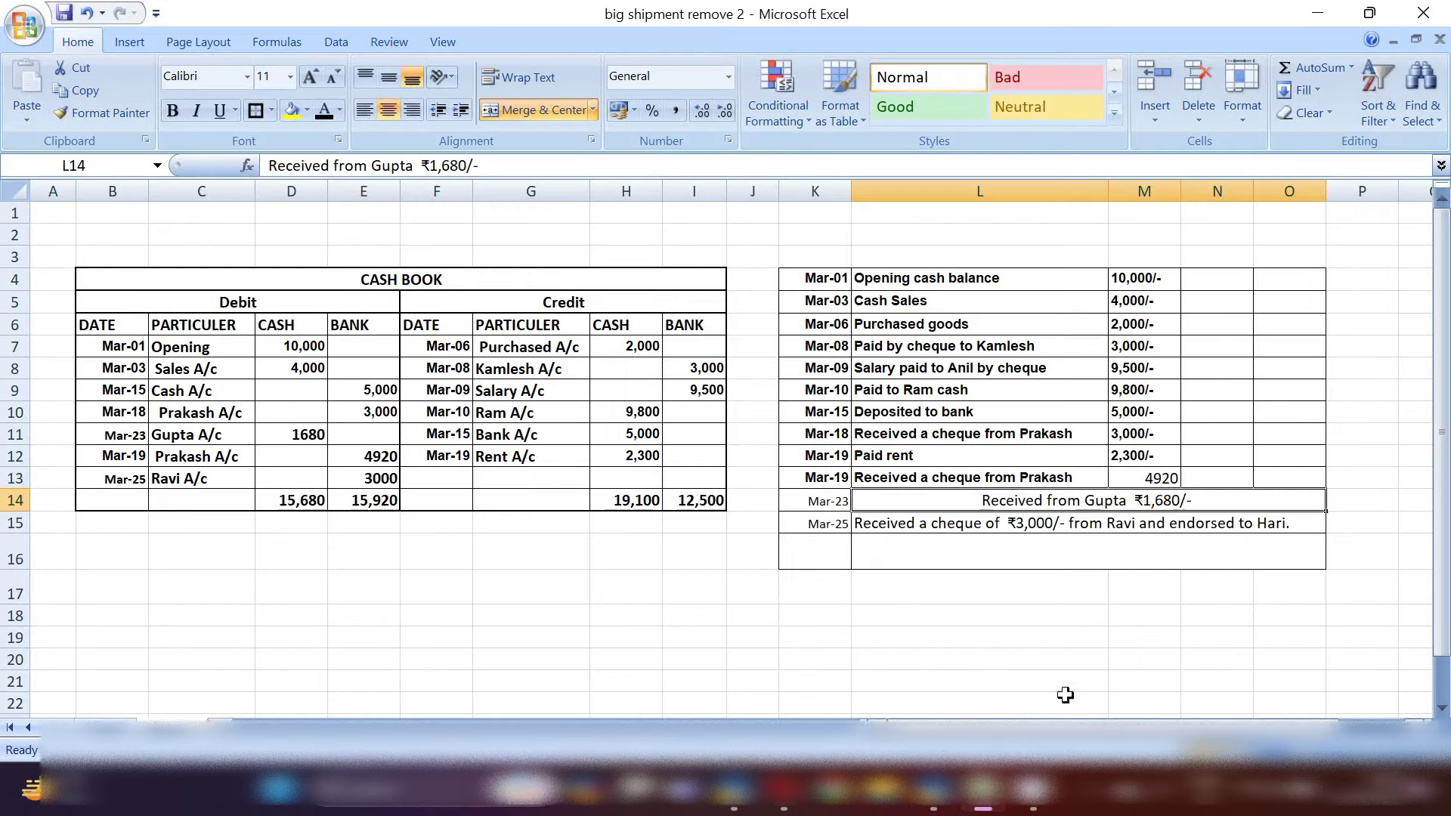
Check the Mar-25 cheque receipt in Excel, return to TallyPrime, and start a Receipt voucher for it with the date kept.
{"action": "left_click", "coordinate": [877, 546]}
{"action": "left_click", "coordinate": [962, 528]}
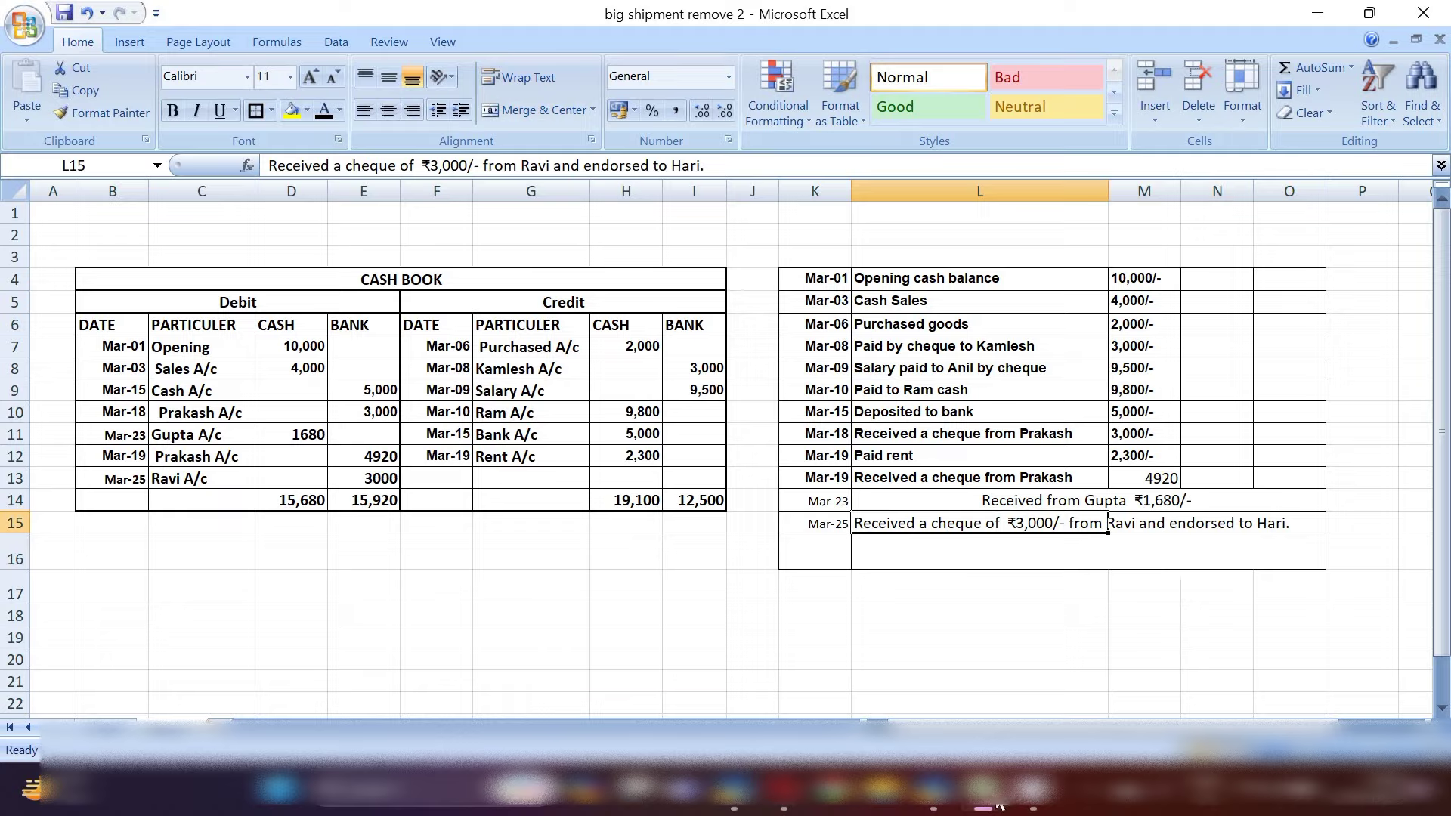
{"action": "left_click", "coordinate": [947, 807]}
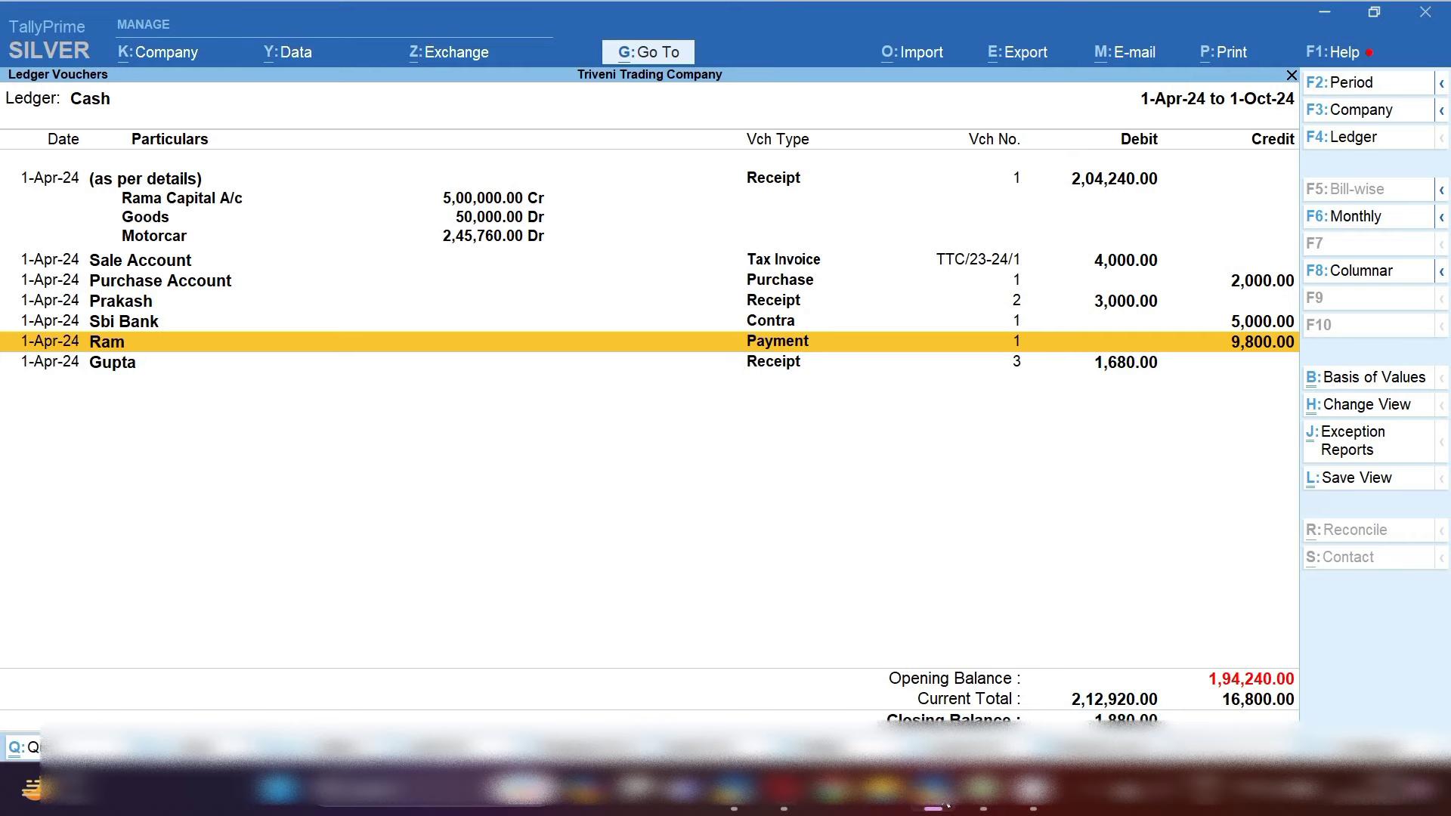
{"action": "key", "text": "Down"}
{"action": "key", "text": "alt+a"}
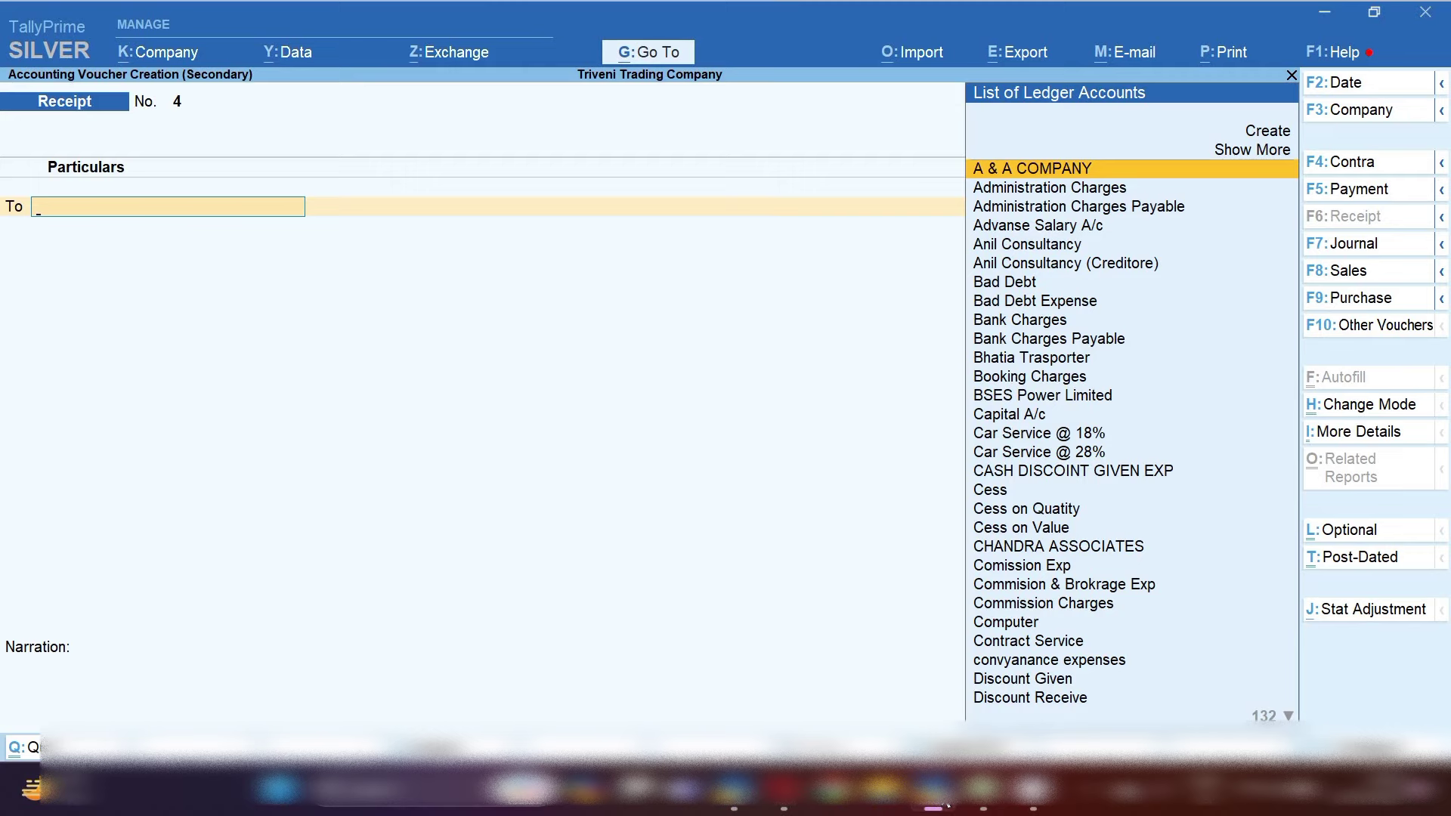
{"action": "key", "text": "F2"}
{"action": "key", "text": "Return"}
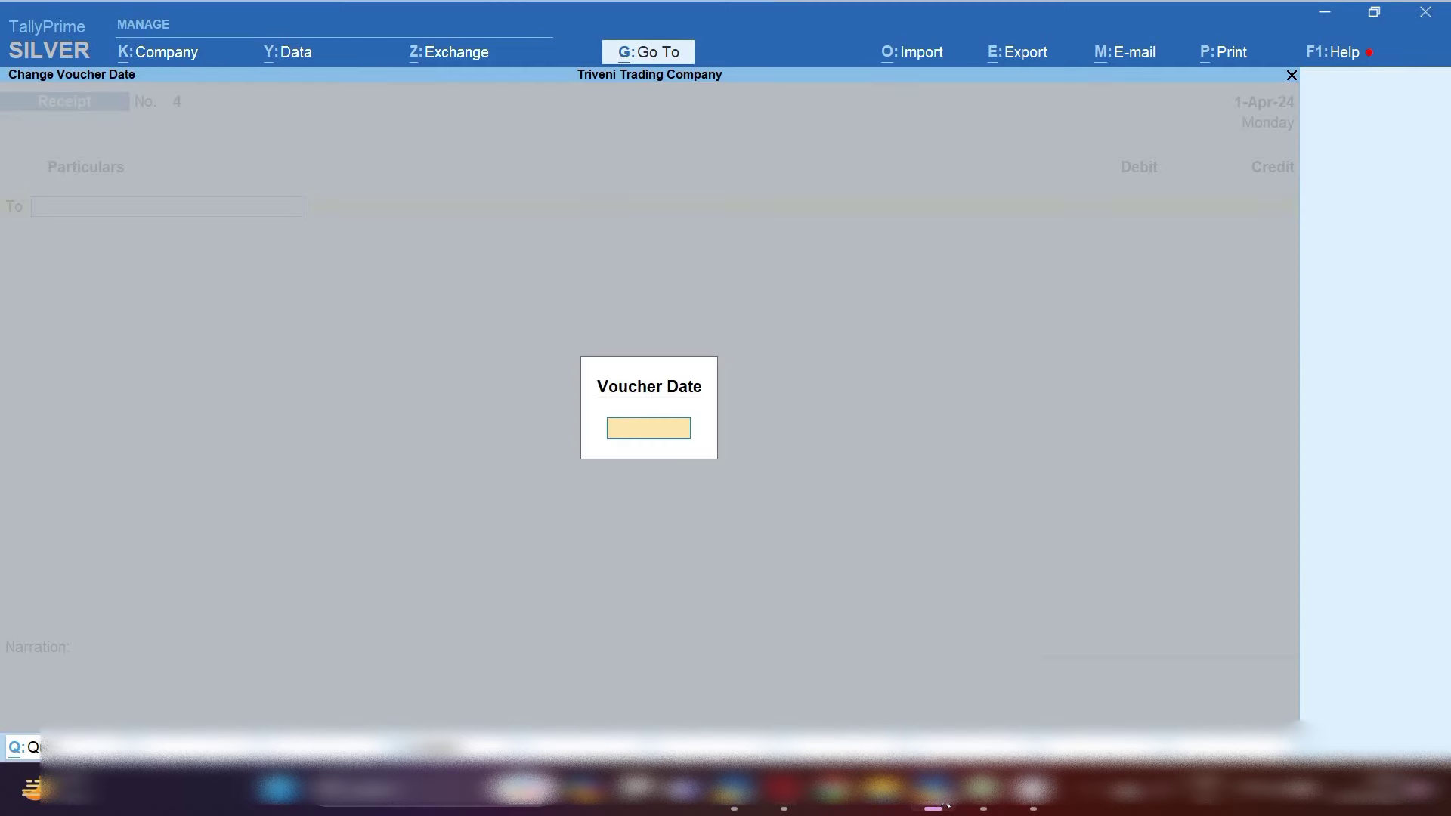
Create a ledger with the Mar-25 payer's name under Sundry Debtors from within the Receipt voucher, keeping the default ledger details.
{"action": "type", "text": "Rac"}
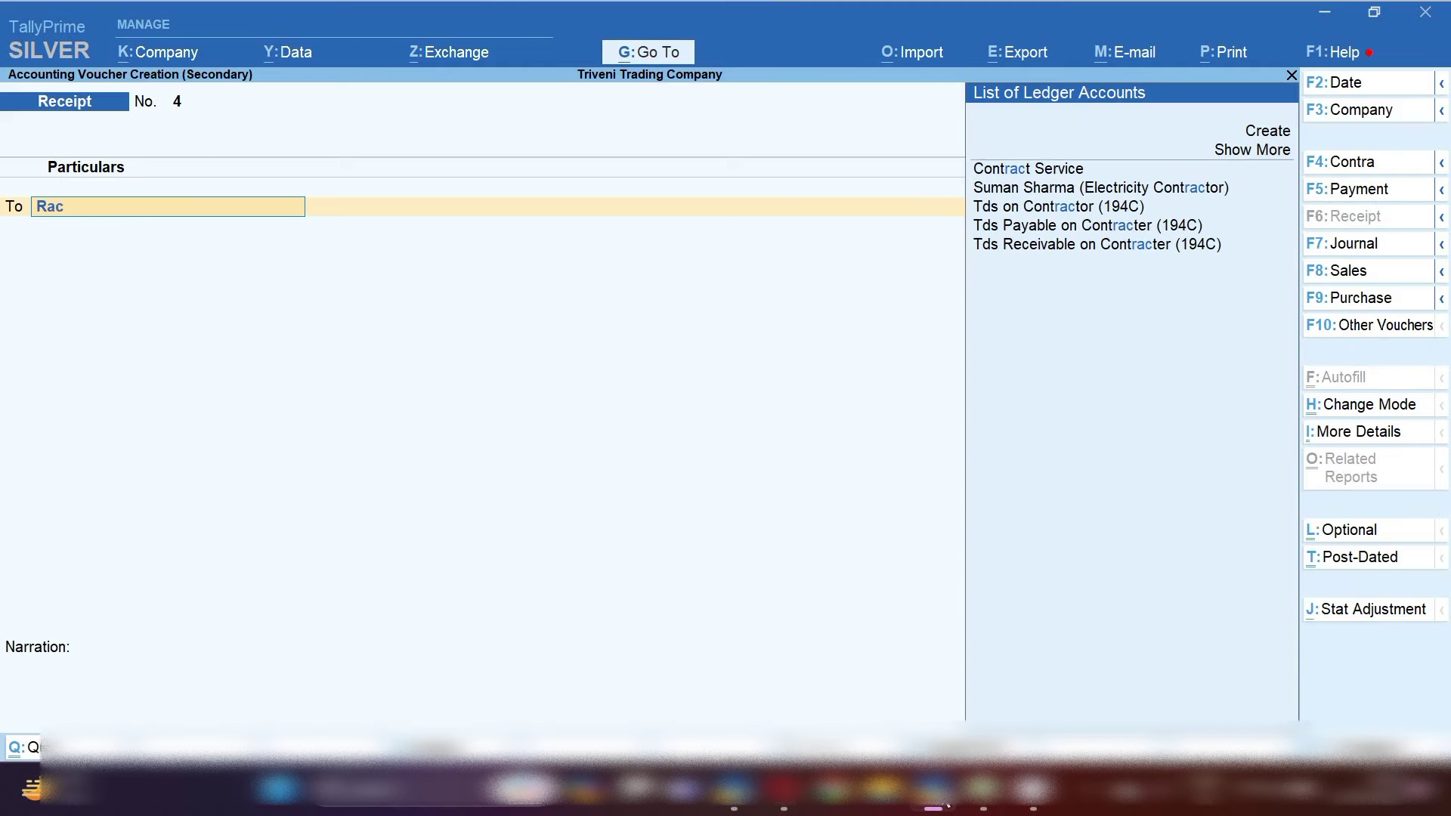
{"action": "key", "text": "alt+c"}
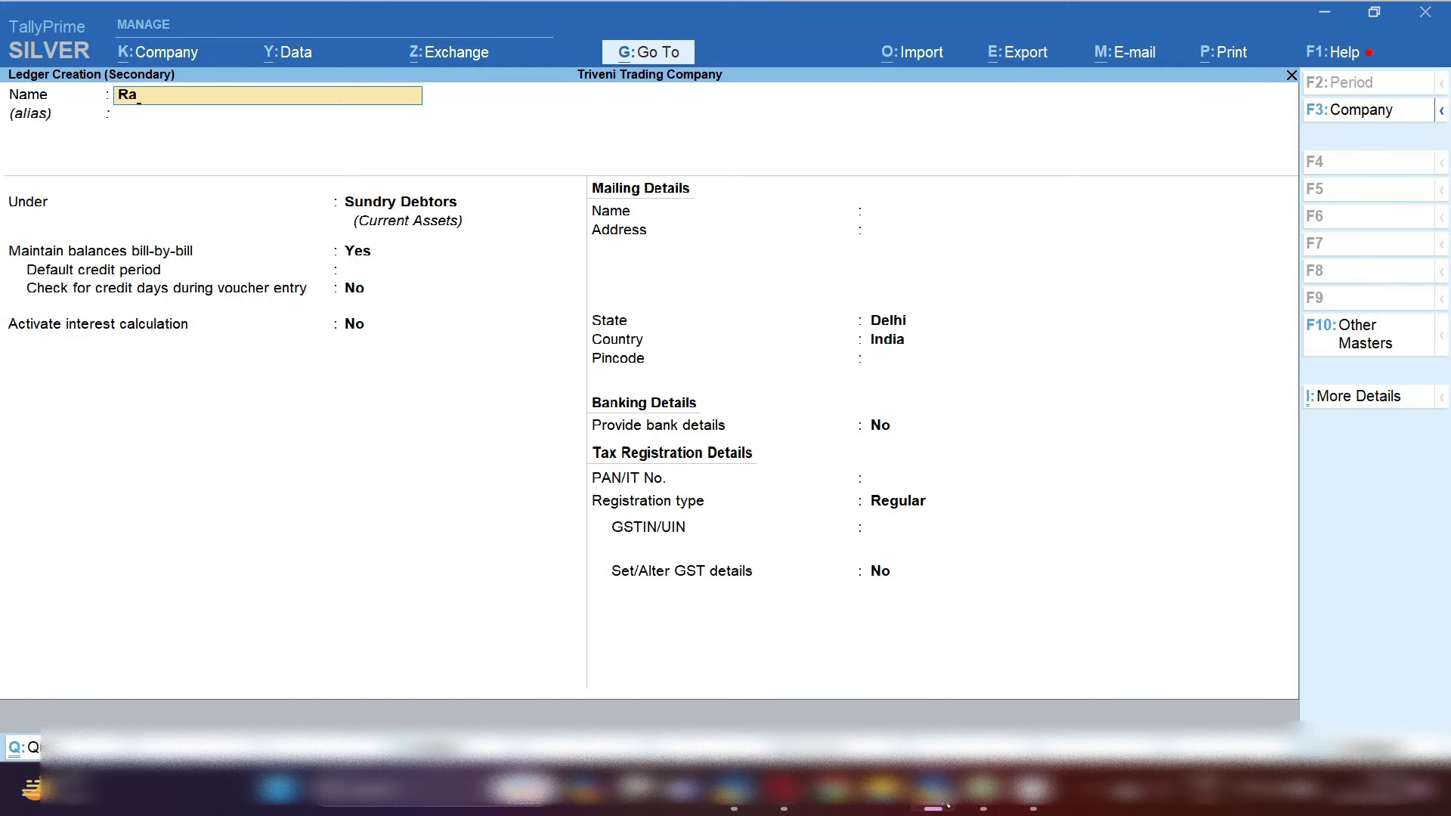
{"action": "key", "text": "Return"}
{"action": "key", "text": "Return"}
{"action": "key", "text": "Return"}
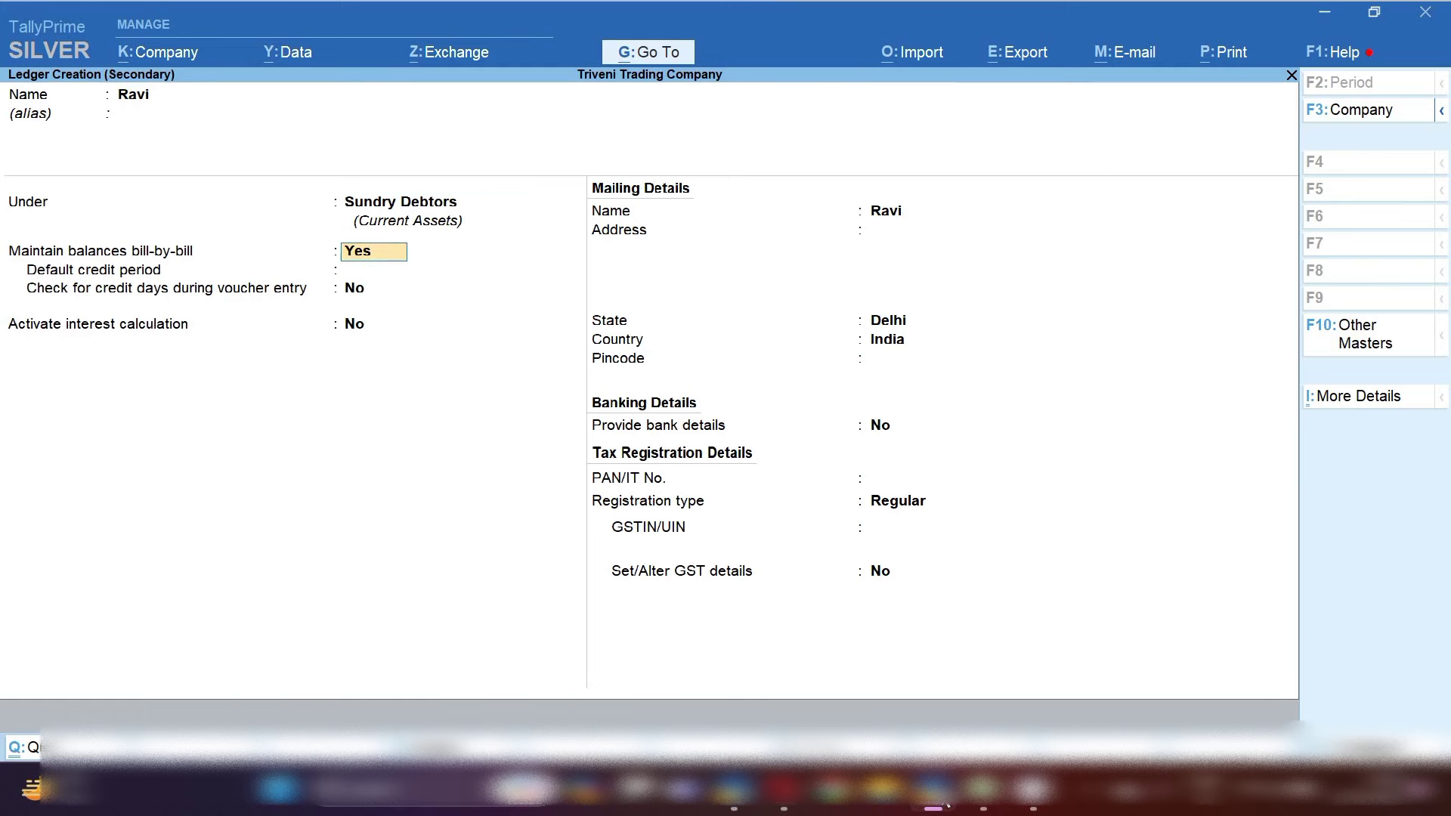
{"action": "key", "text": "Return"}
{"action": "key", "text": "Return"}
{"action": "key", "text": "Return"}
{"action": "key", "text": "Return"}
{"action": "key", "text": "Return"}
{"action": "key", "text": "Return"}
{"action": "key", "text": "Return"}
{"action": "key", "text": "Return"}
{"action": "key", "text": "Return"}
{"action": "key", "text": "Return"}
{"action": "key", "text": "Return"}
{"action": "key", "text": "Return"}
{"action": "key", "text": "Return"}
{"action": "key", "text": "Return"}
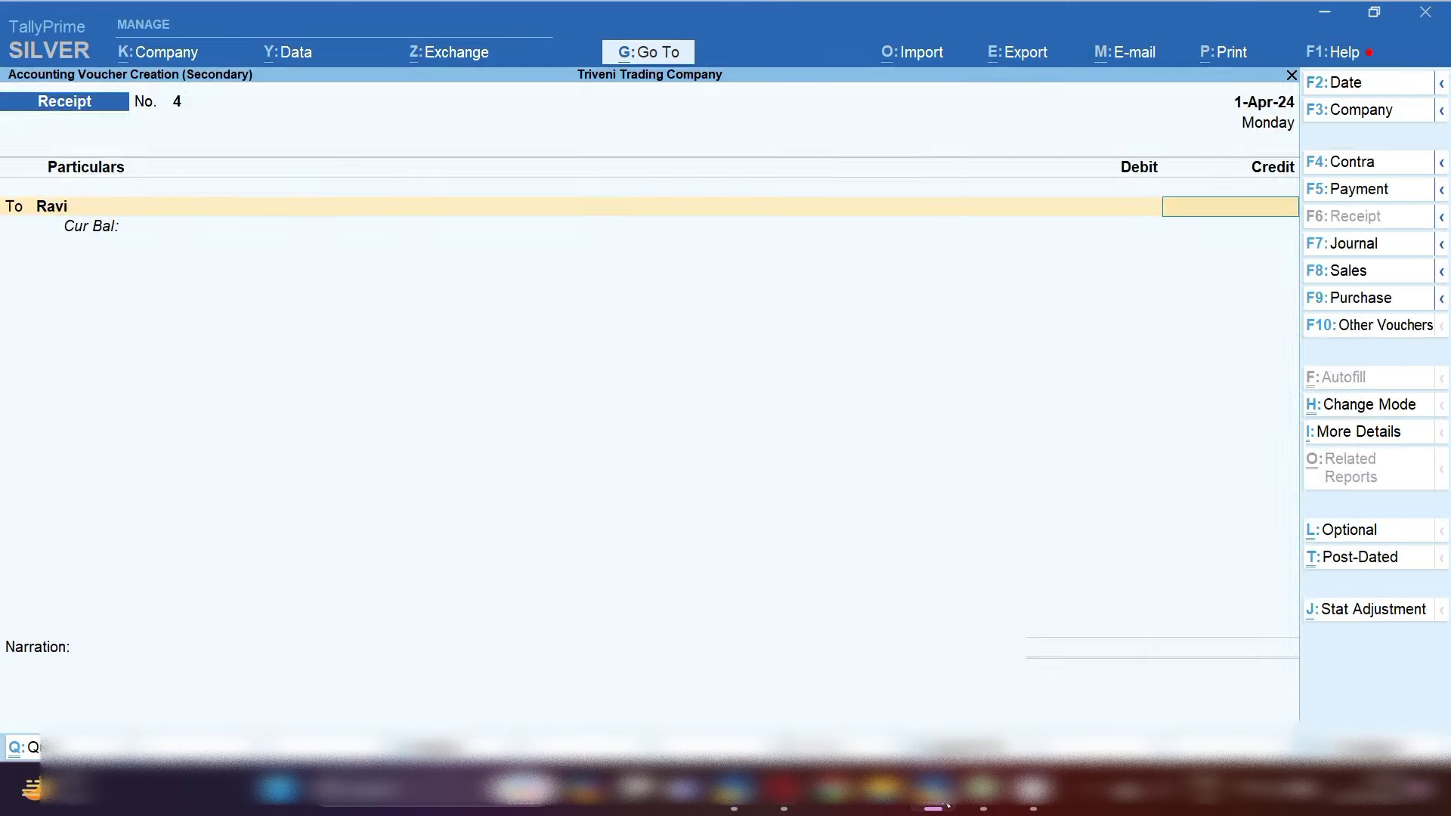
Credit 3,500 to the Mar-25 payer's ledger with an On Account bill-wise allocation.
{"action": "type", "text": "3500"}
{"action": "key", "text": "Return"}
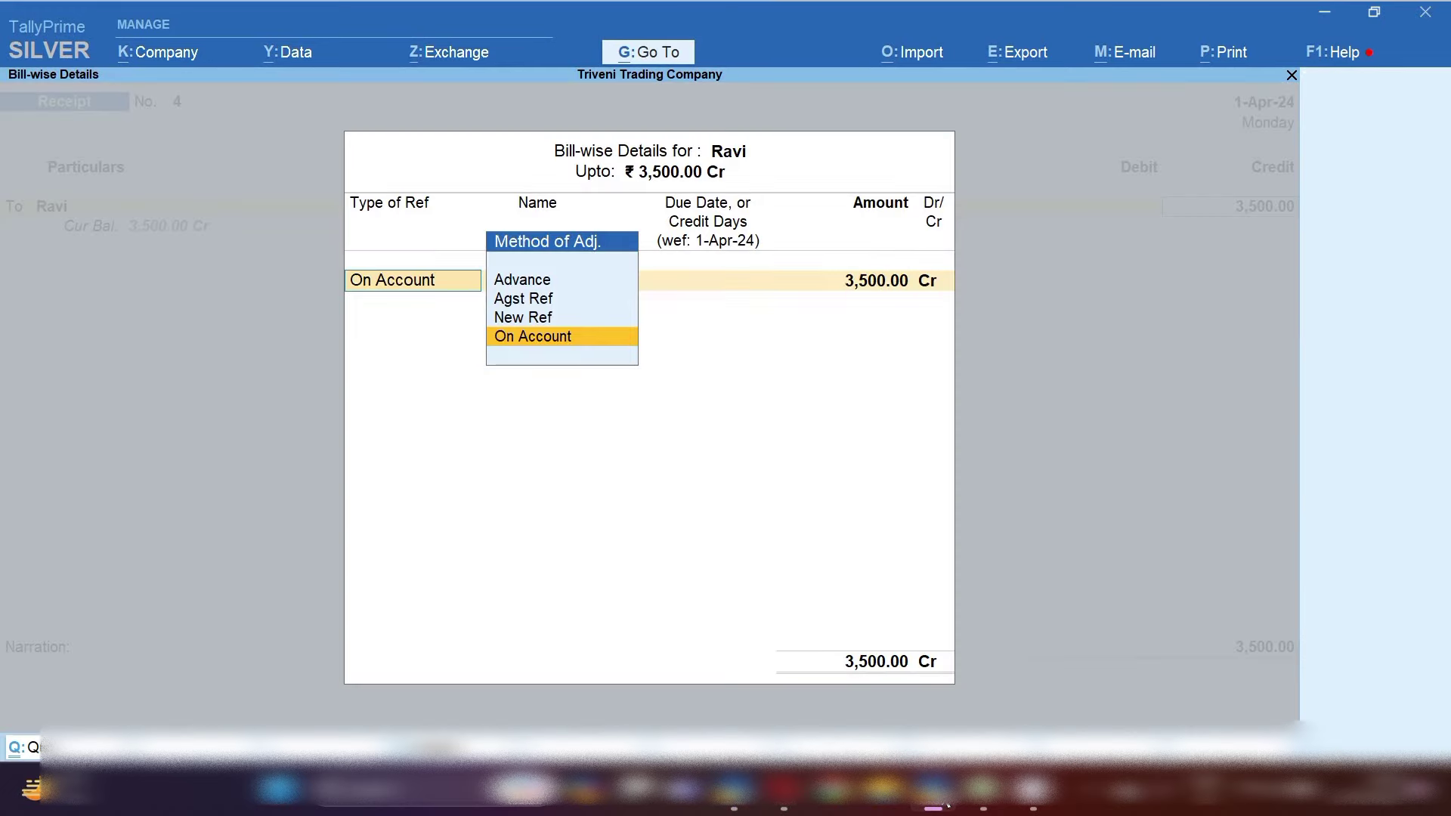
{"action": "key", "text": "Return"}
{"action": "key", "text": "Return"}
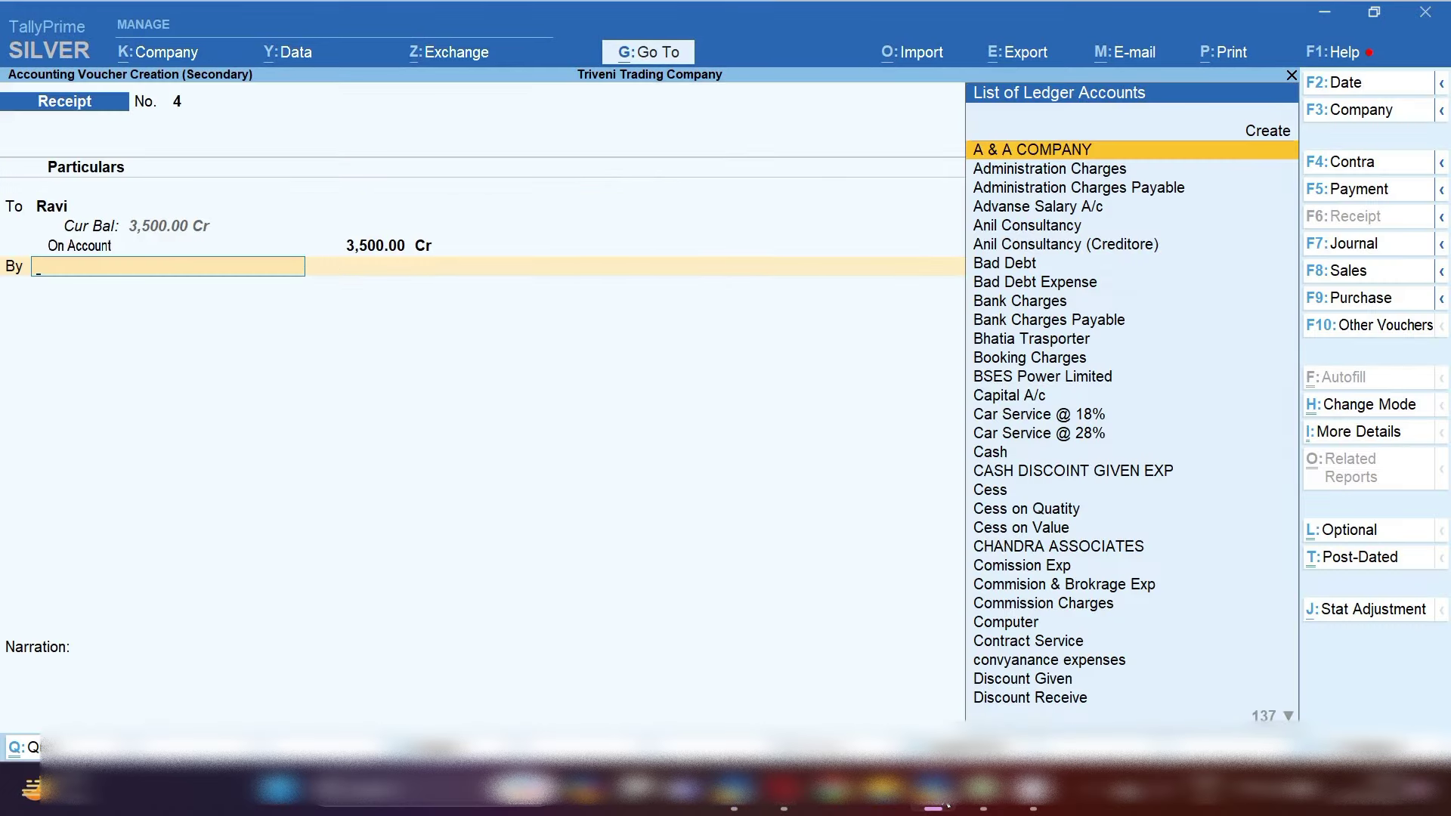
Debit the 3,500 receipt to the Sbi Bank ledger, save the voucher, and switch back to the Excel cash book.
{"action": "type", "text": "Sbi"}
{"action": "key", "text": "Return"}
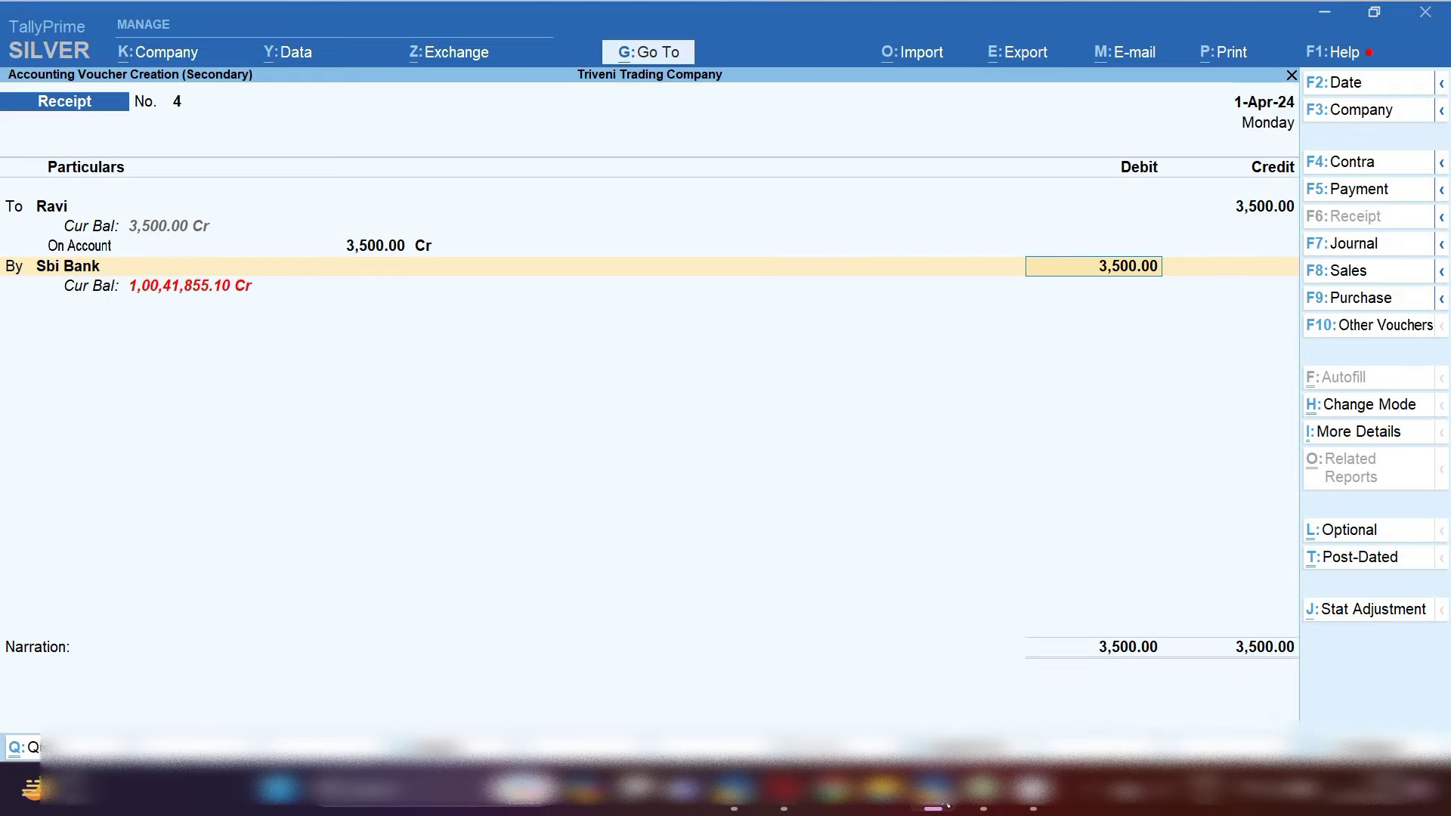
{"action": "key", "text": "ctrl+a"}
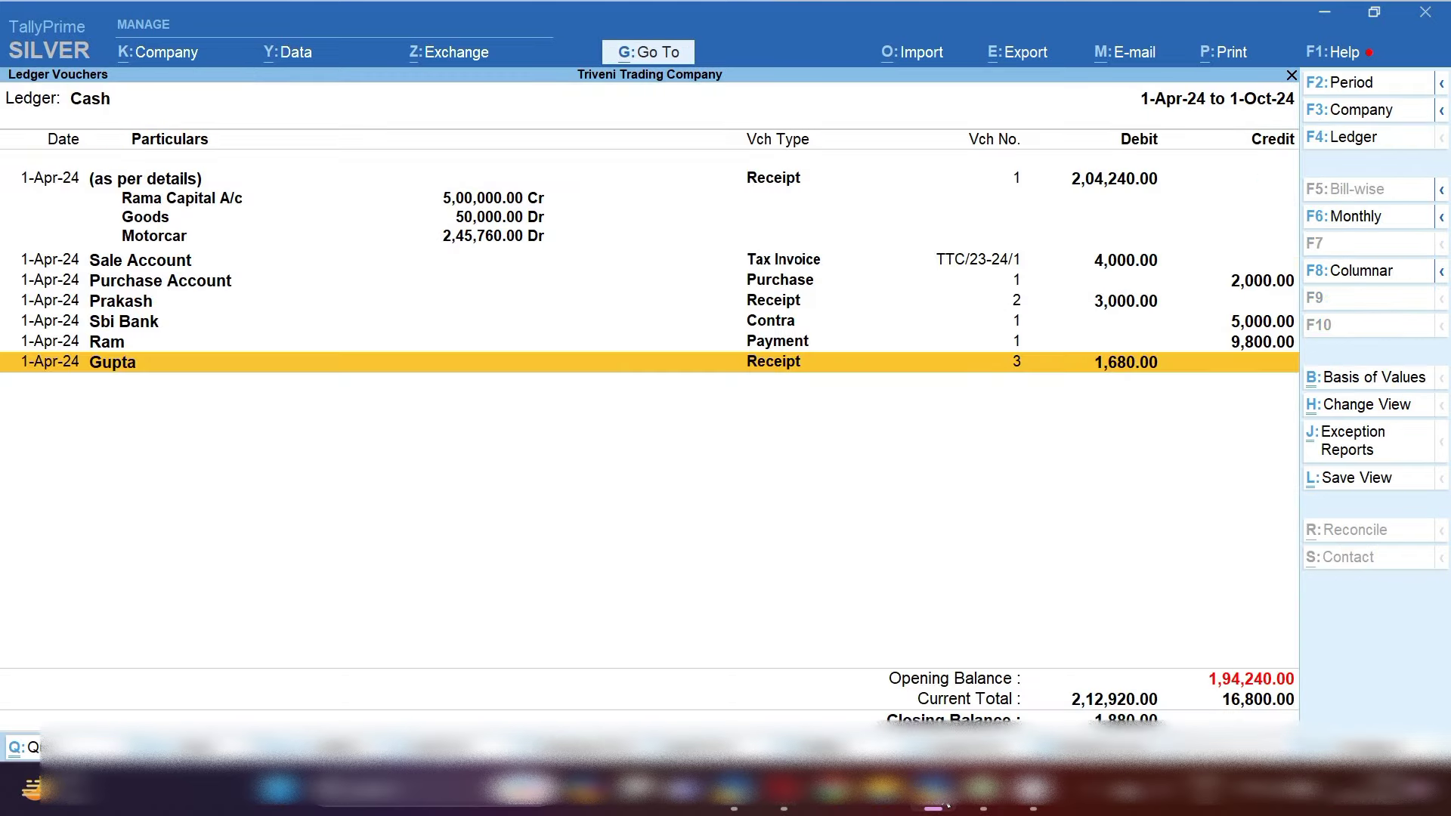
{"action": "left_click", "coordinate": [983, 789]}
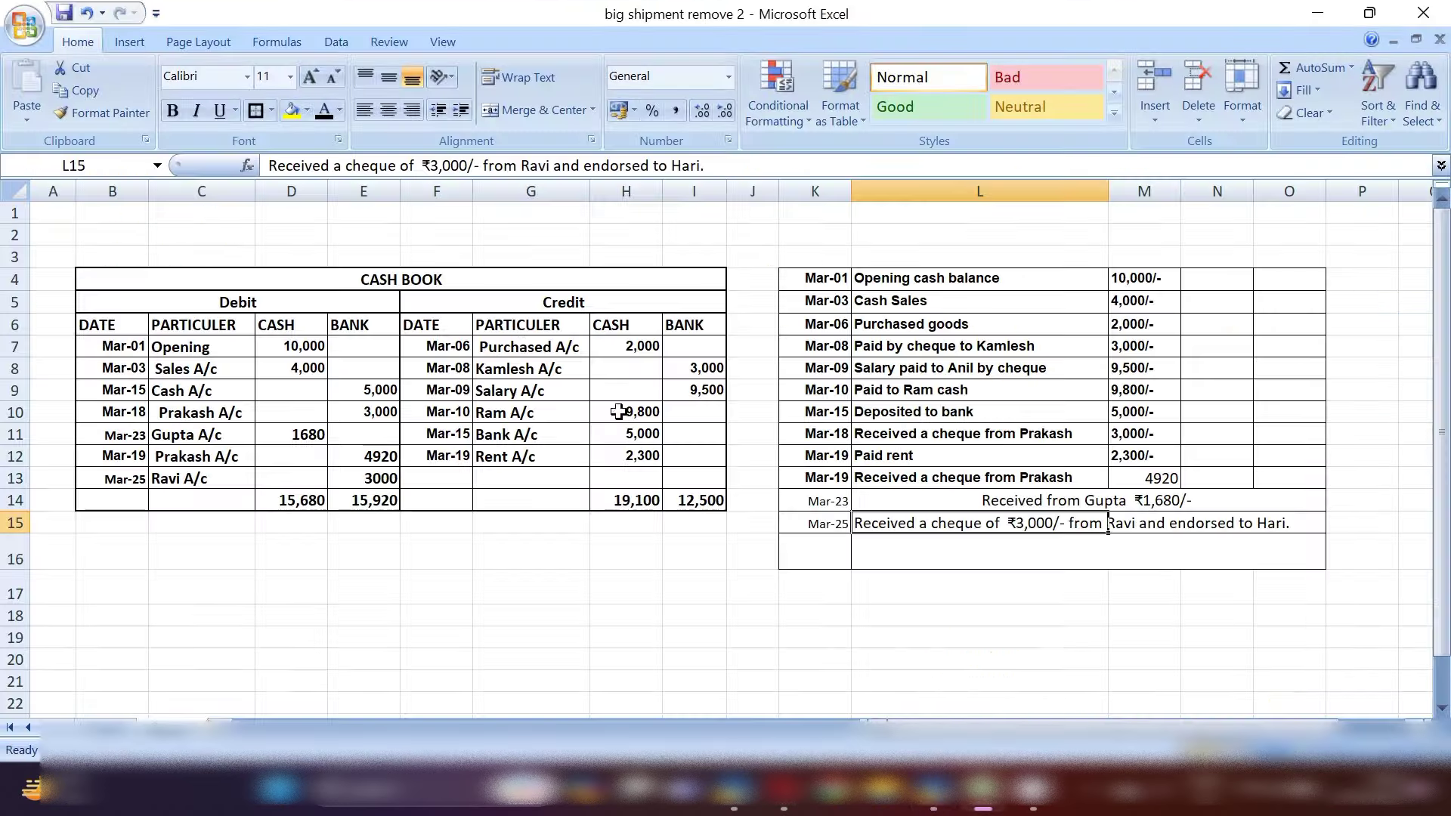